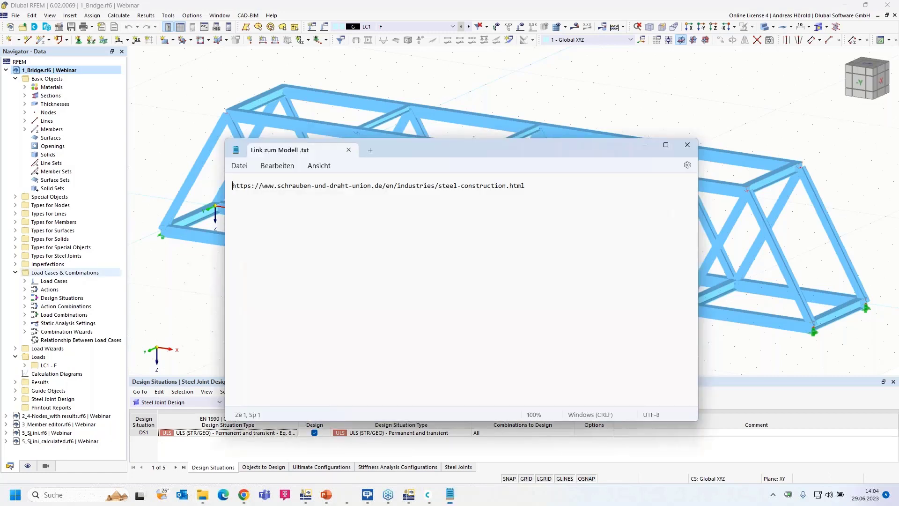
- Copy the steel-construction web link from the text file and open that page in Chrome
{"action": "left_click", "coordinate": [541, 183]}
{"action": "key", "text": "ctrl+a"}
{"action": "key", "text": "ctrl+c"}
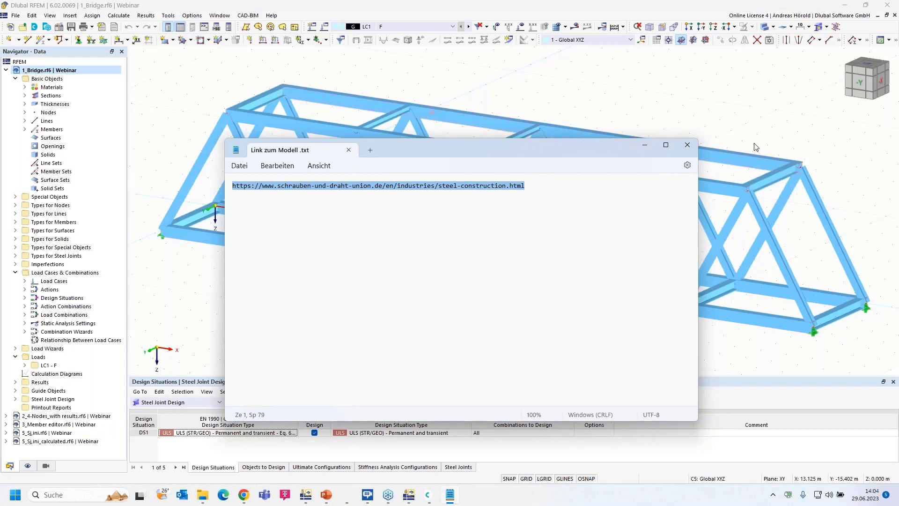
{"action": "left_click", "coordinate": [644, 144]}
{"action": "left_click", "coordinate": [243, 495]}
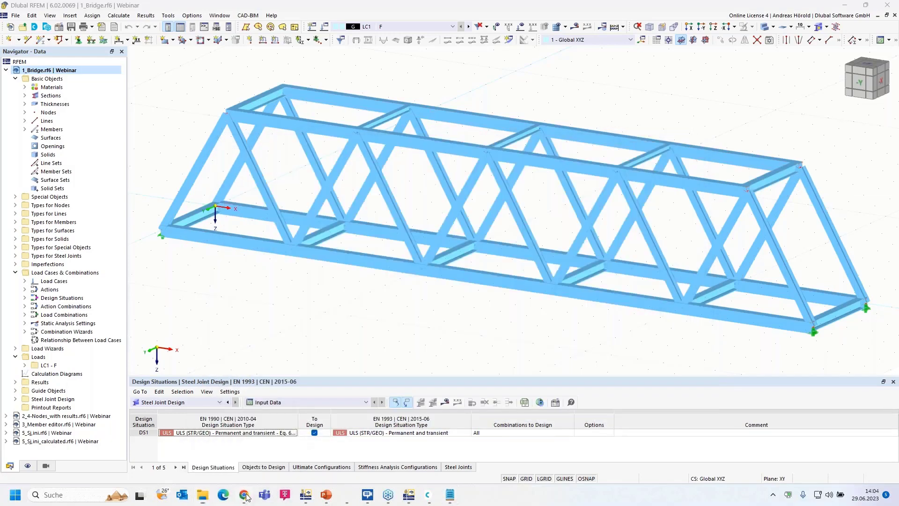
{"action": "left_click", "coordinate": [242, 27]}
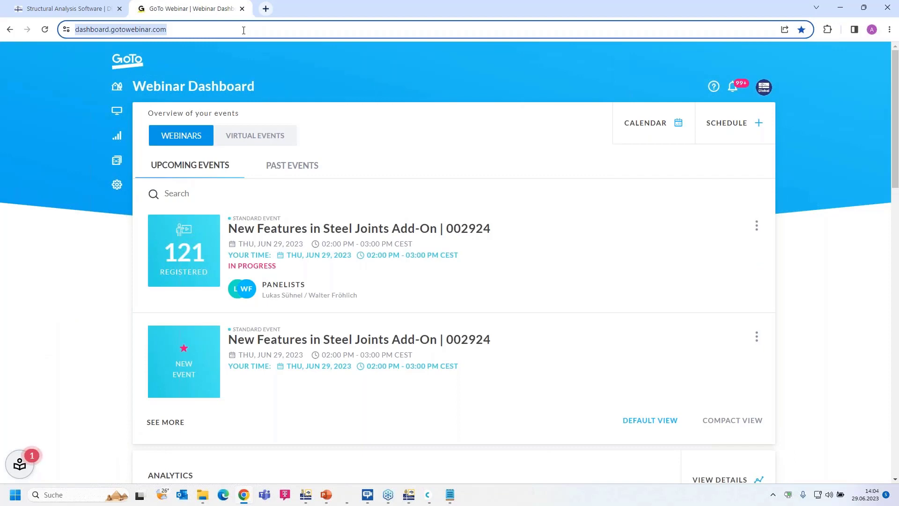
{"action": "key", "text": "ctrl+v"}
{"action": "key", "text": "Return"}
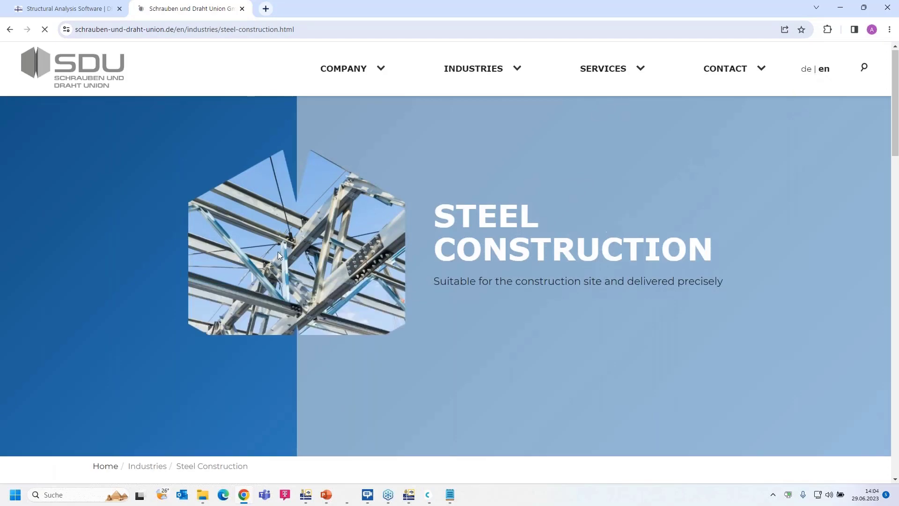
- Examine the web page's photo of the bolted steel truss joints beside the delivery description
{"action": "scroll", "coordinate": [277, 251], "scroll_direction": "down", "scroll_amount": 8}
{"action": "scroll", "coordinate": [277, 255], "scroll_direction": "down", "scroll_amount": 15}
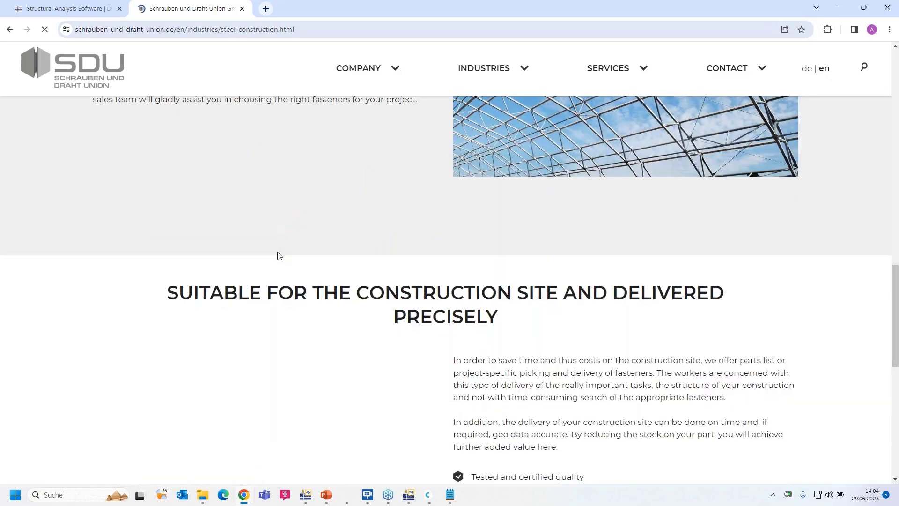
{"action": "scroll", "coordinate": [147, 302], "scroll_direction": "up", "scroll_amount": 2}
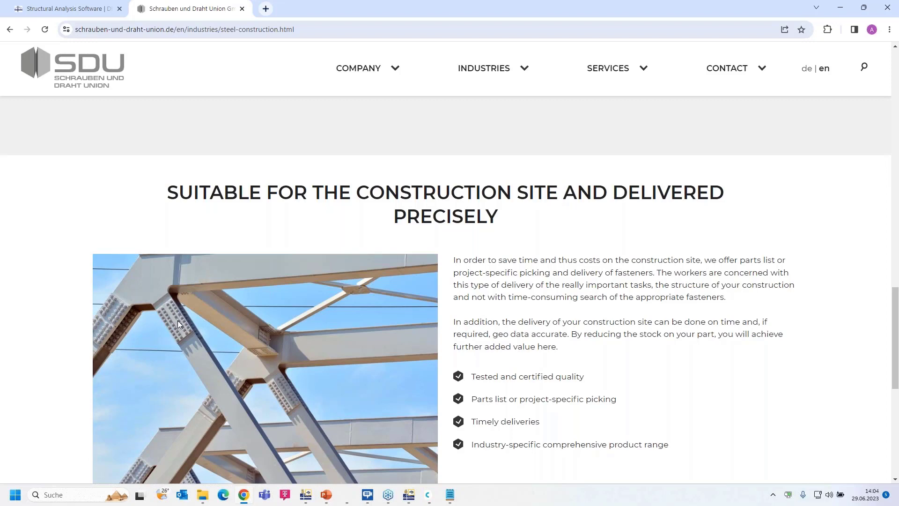
{"action": "scroll", "coordinate": [178, 323], "scroll_direction": "up", "scroll_amount": 1}
{"action": "scroll", "coordinate": [179, 325], "scroll_direction": "down", "scroll_amount": 2}
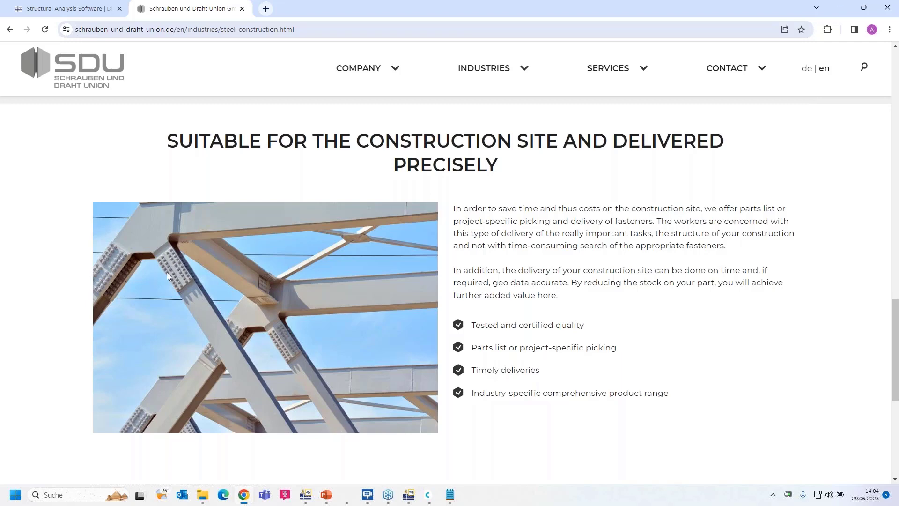
- Switch to RFEM and review the model's base data for activated add-ons, design standards and the standard groups available for steel joints
{"action": "left_click", "coordinate": [410, 497]}
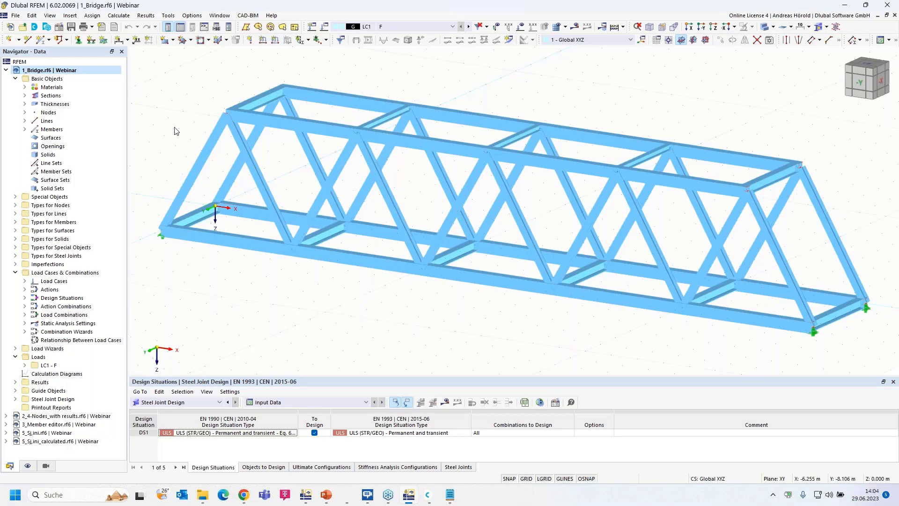
{"action": "left_click", "coordinate": [59, 28]}
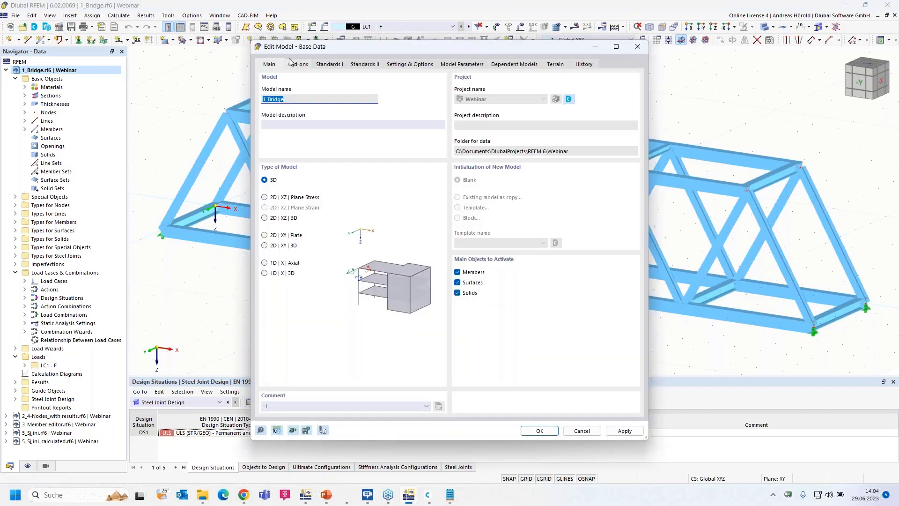
{"action": "left_click", "coordinate": [298, 65]}
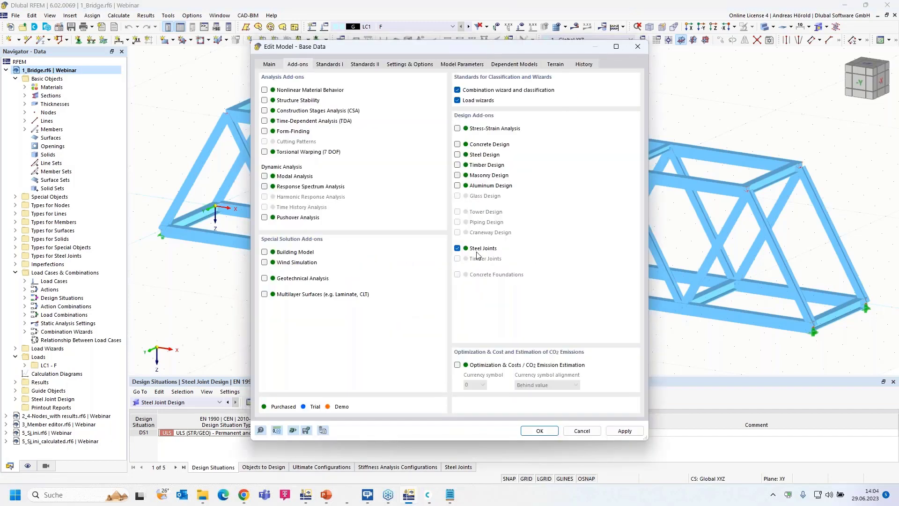
{"action": "left_click", "coordinate": [330, 64]}
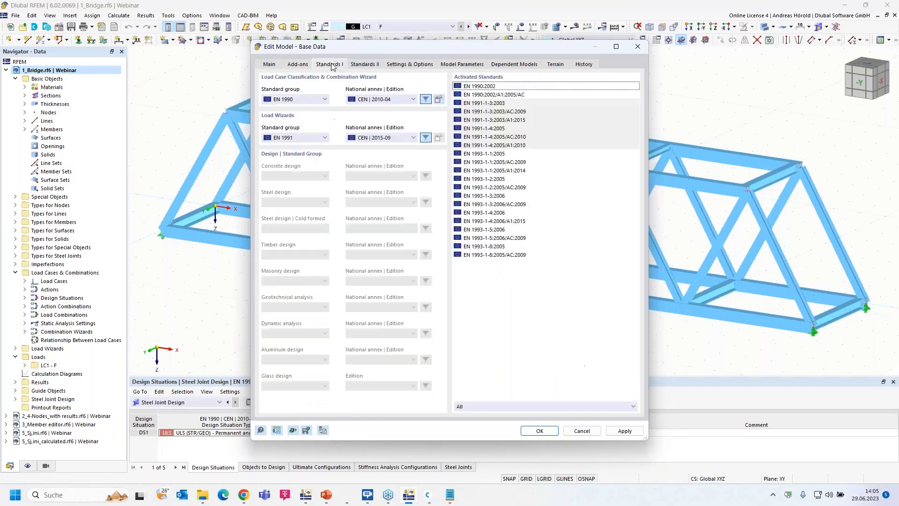
{"action": "left_click", "coordinate": [373, 67]}
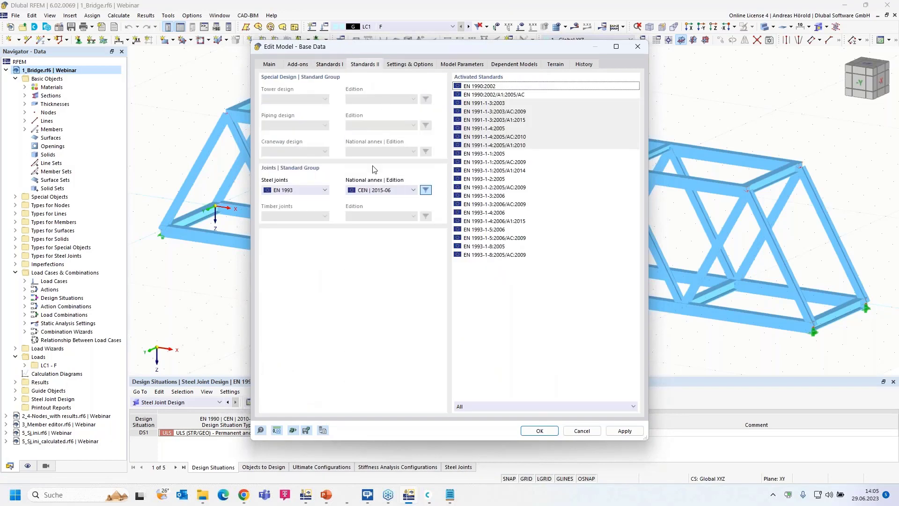
{"action": "left_click", "coordinate": [307, 190]}
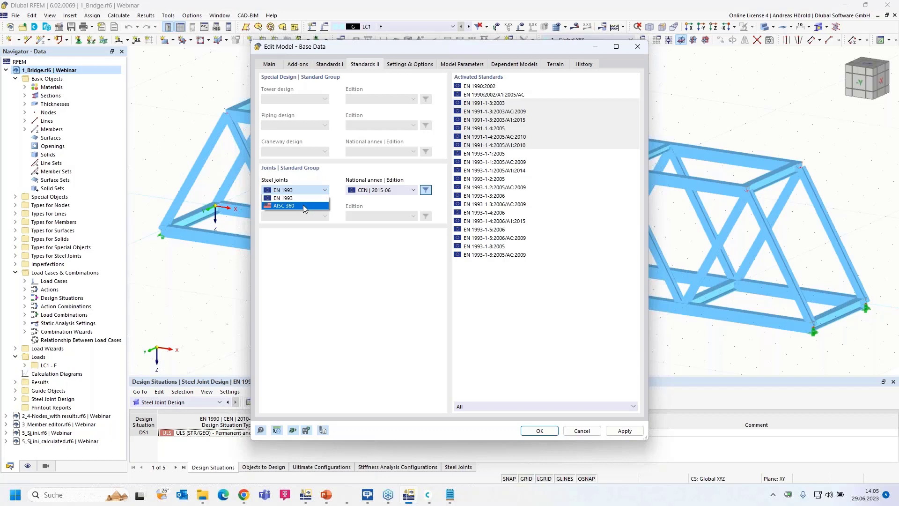
{"action": "left_click", "coordinate": [312, 233]}
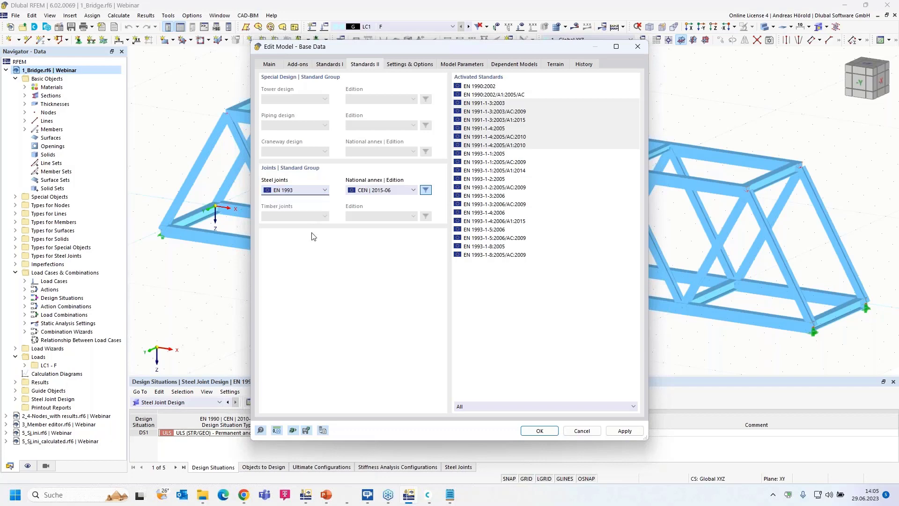
{"action": "left_click", "coordinate": [582, 431]}
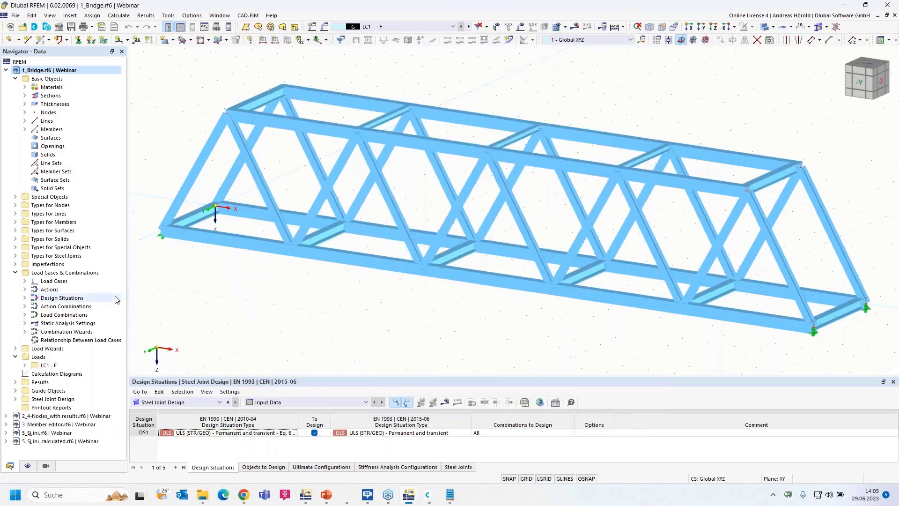
- Create a new steel joint and assign it to node 1 at the near end of the bridge's top chord
{"action": "left_click", "coordinate": [16, 256]}
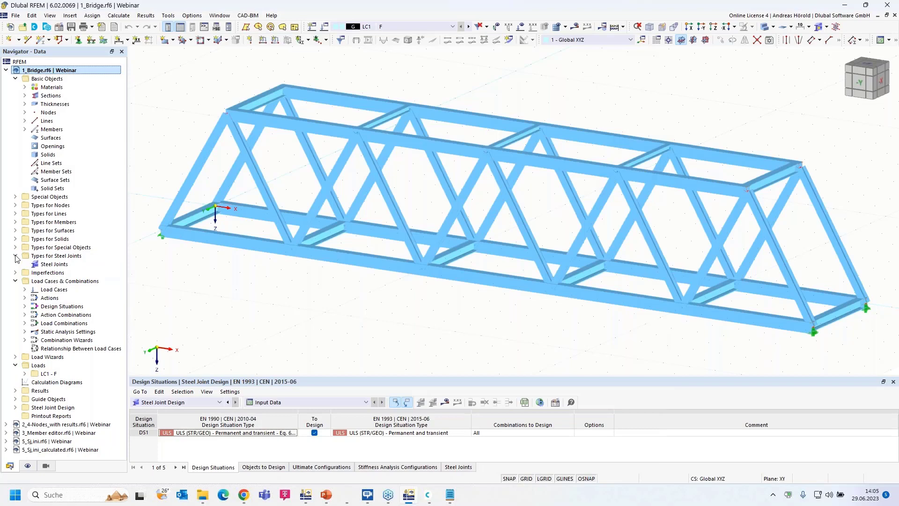
{"action": "right_click", "coordinate": [59, 265]}
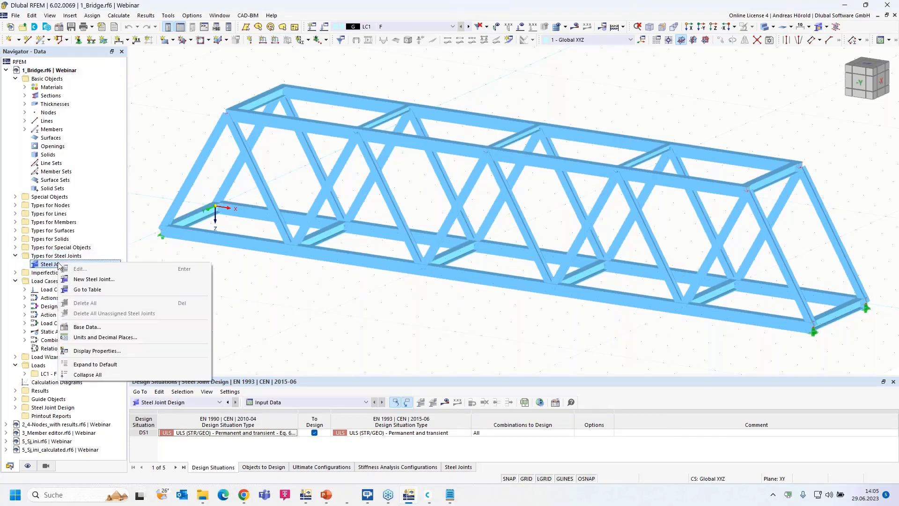
{"action": "left_click", "coordinate": [124, 279]}
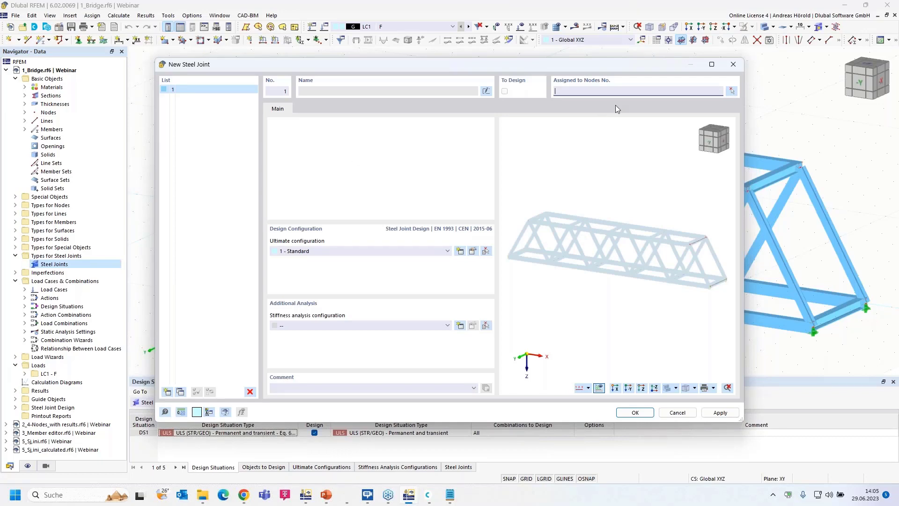
{"action": "left_click", "coordinate": [731, 92]}
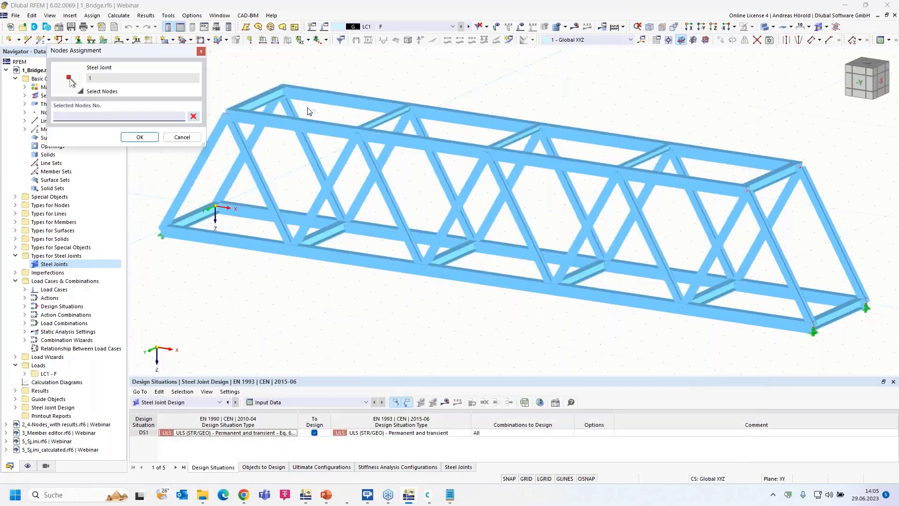
{"action": "left_click", "coordinate": [229, 114]}
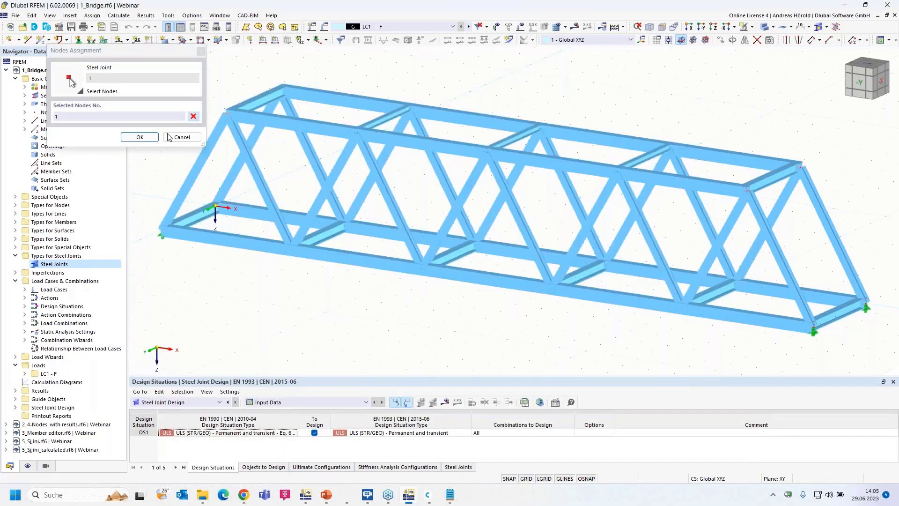
{"action": "left_click", "coordinate": [140, 137]}
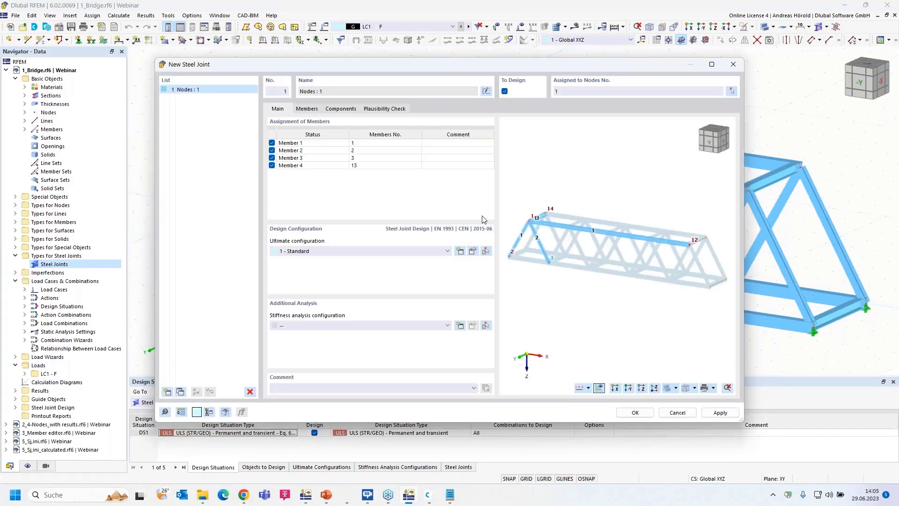
- Examine the node in the joint preview and highlight Members 1 to 4 one after another to identify each
{"action": "scroll", "coordinate": [538, 222], "scroll_direction": "up", "scroll_amount": 4}
{"action": "middle_click_drag", "start_coordinate": [538, 222], "coordinate": [615, 195]}
{"action": "scroll", "coordinate": [610, 206], "scroll_direction": "up", "scroll_amount": 3}
{"action": "scroll", "coordinate": [593, 192], "scroll_direction": "up", "scroll_amount": 2}
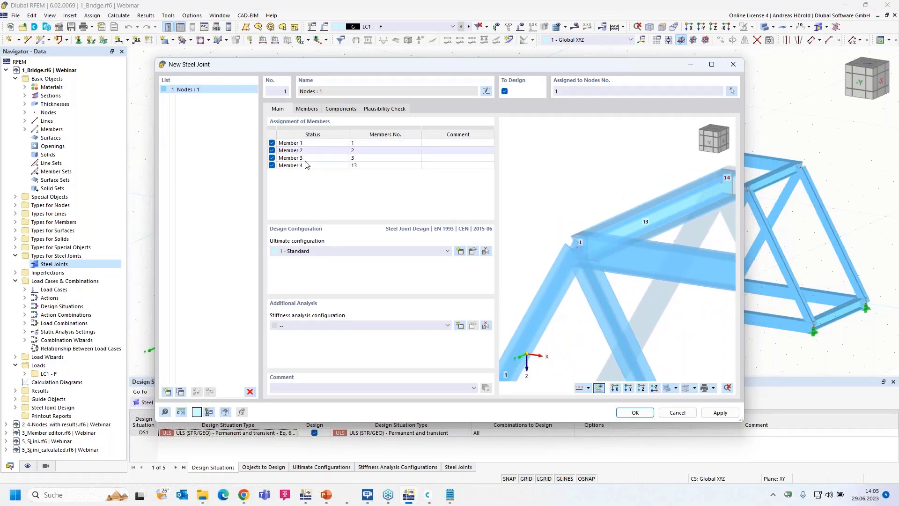
{"action": "left_click", "coordinate": [313, 146]}
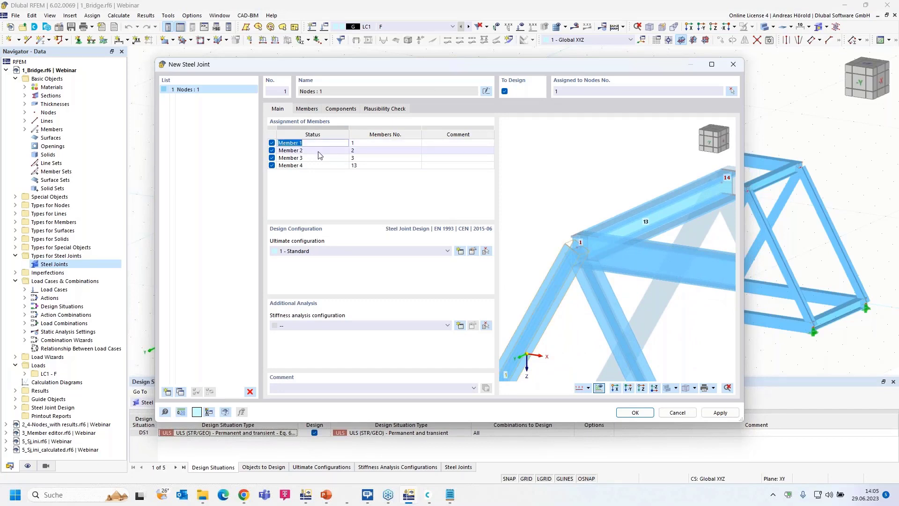
{"action": "double_click", "coordinate": [318, 151]}
{"action": "double_click", "coordinate": [318, 159]}
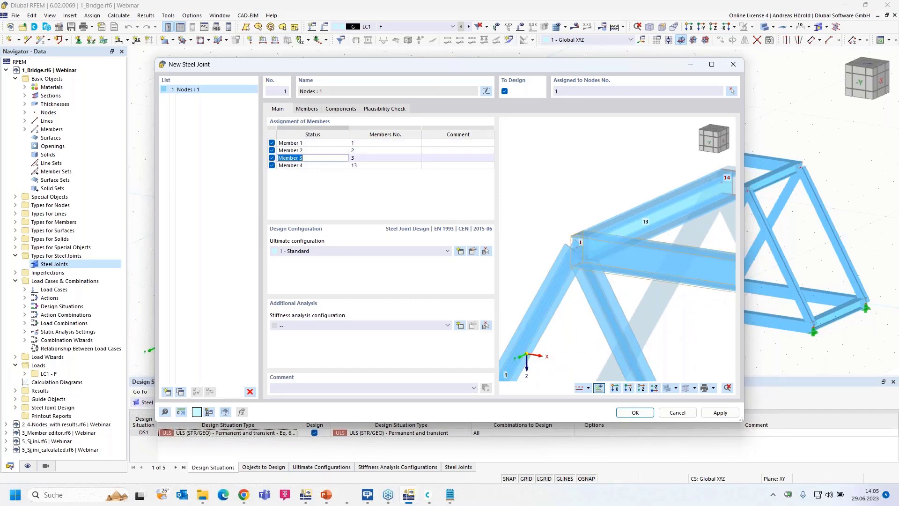
{"action": "double_click", "coordinate": [319, 166]}
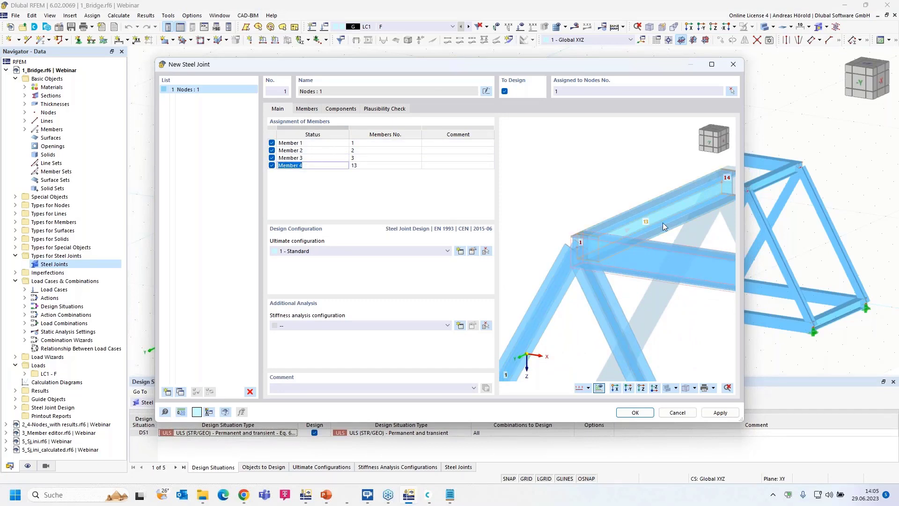
- Rename the joint's two diagonals, Member 1 and Member 2, as Dia 1 and Dia 2
{"action": "double_click", "coordinate": [318, 143]}
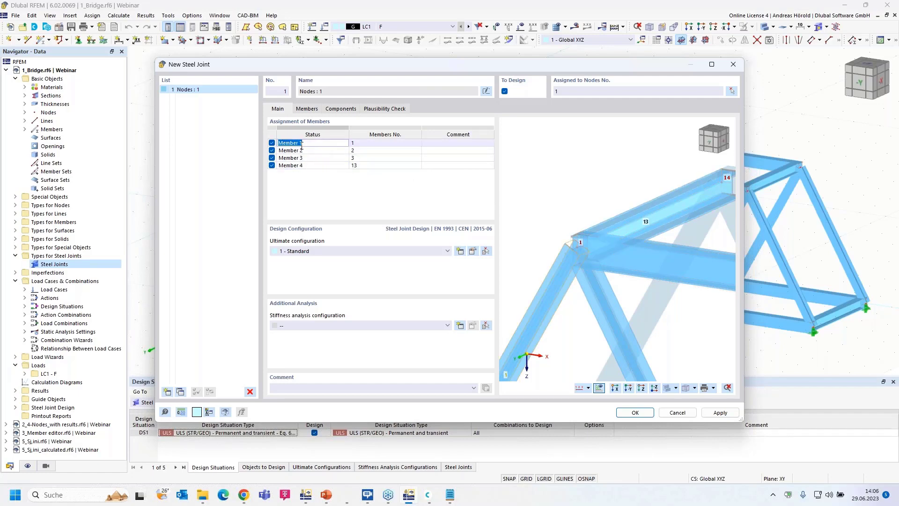
{"action": "left_click", "coordinate": [299, 144]}
{"action": "double_click", "coordinate": [286, 143]}
{"action": "type", "text": "Dia"}
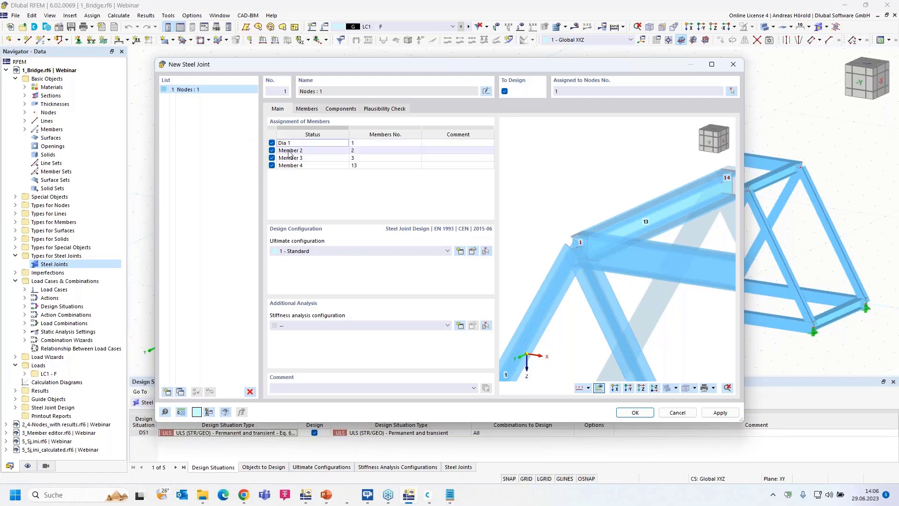
{"action": "left_click", "coordinate": [289, 150]}
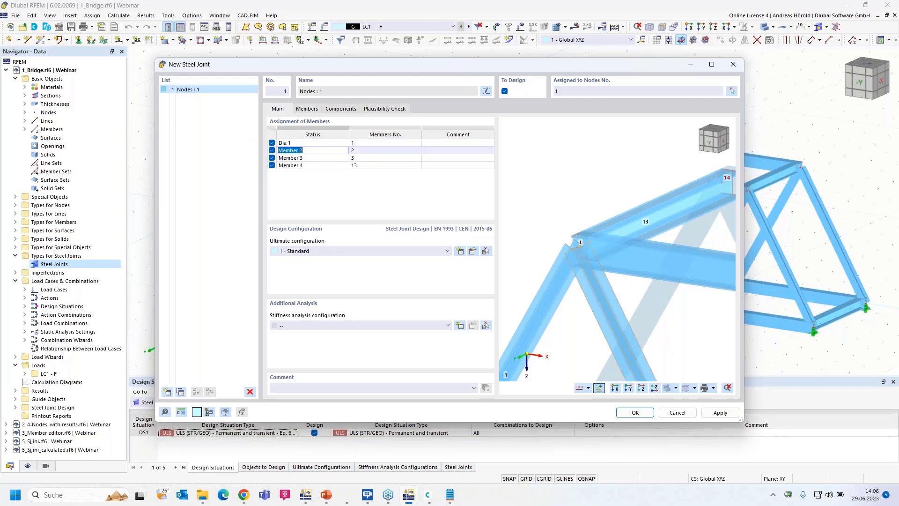
{"action": "left_click_drag", "start_coordinate": [298, 149], "coordinate": [267, 151]}
{"action": "left_click", "coordinate": [285, 151]}
{"action": "left_click", "coordinate": [285, 150]}
{"action": "double_click", "coordinate": [285, 150]}
{"action": "type", "text": "Dia"}
- Rename Member 3 of the joint as Hor and Member 4 as Cross
{"action": "left_click", "coordinate": [280, 157]}
{"action": "double_click", "coordinate": [307, 159]}
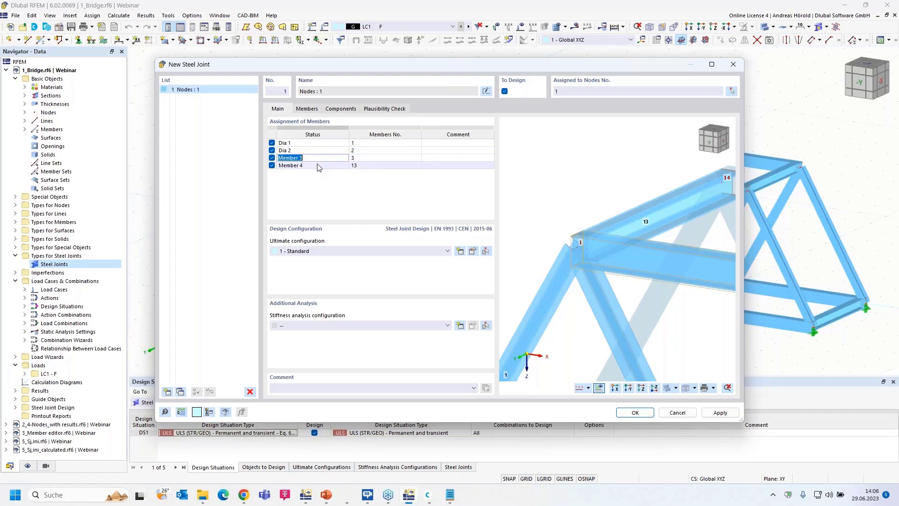
{"action": "type", "text": "Hor"}
{"action": "double_click", "coordinate": [305, 166]}
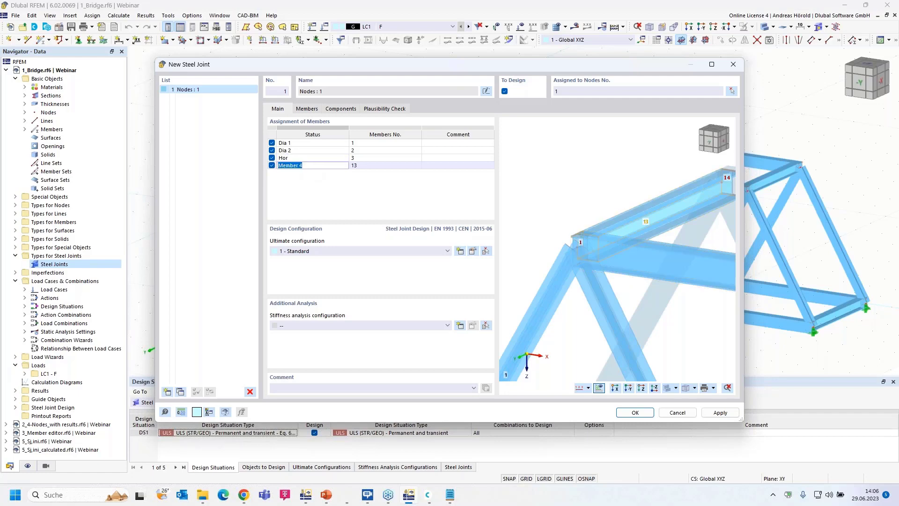
{"action": "type", "text": "Cross"}
{"action": "left_click", "coordinate": [315, 181]}
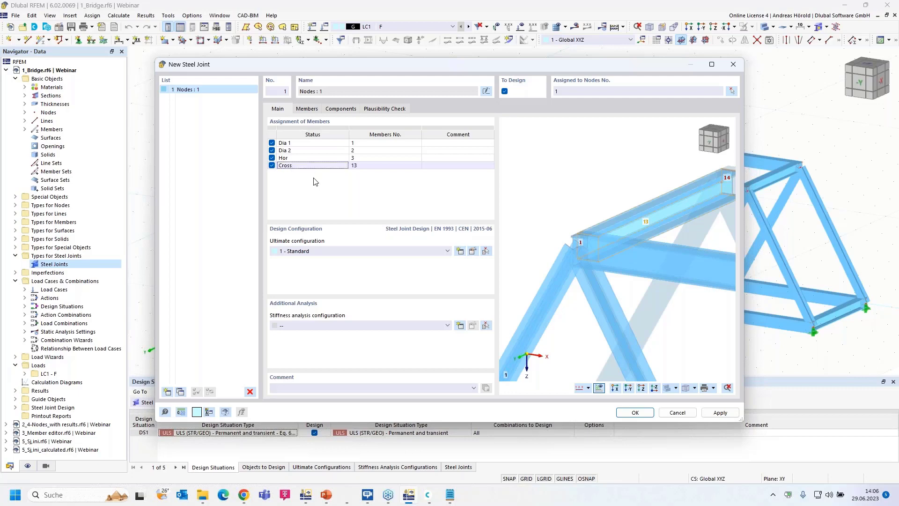
- Review the joint members' end types and supported ends with the node in close view, and open the joint's component list
{"action": "left_click", "coordinate": [308, 109]}
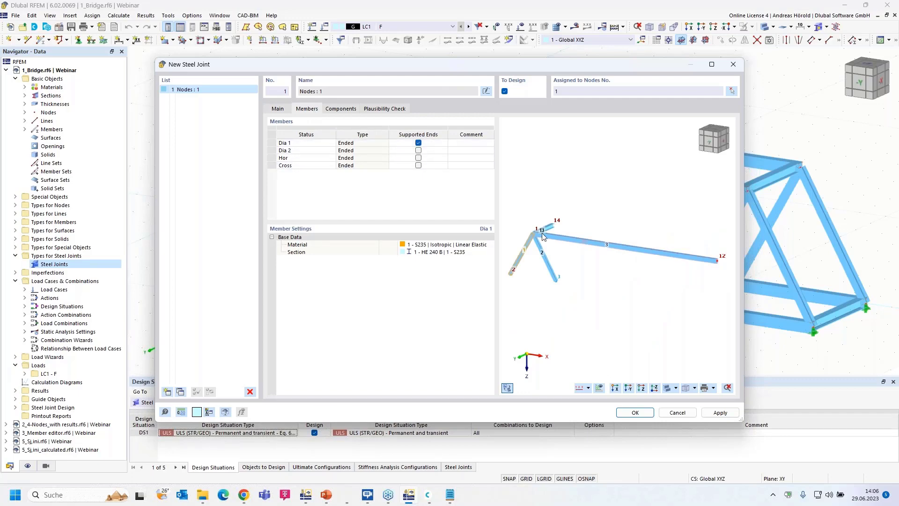
{"action": "scroll", "coordinate": [547, 237], "scroll_direction": "up", "scroll_amount": 2}
{"action": "scroll", "coordinate": [546, 237], "scroll_direction": "up", "scroll_amount": 5}
{"action": "middle_click_drag", "start_coordinate": [561, 239], "coordinate": [730, 237]}
{"action": "scroll", "coordinate": [645, 236], "scroll_direction": "up", "scroll_amount": 2}
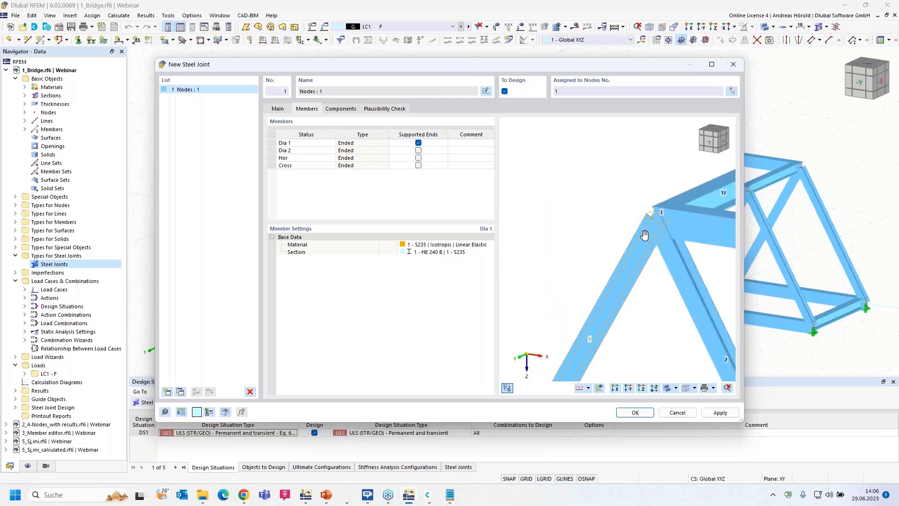
{"action": "middle_click_drag", "start_coordinate": [645, 233], "coordinate": [557, 228]}
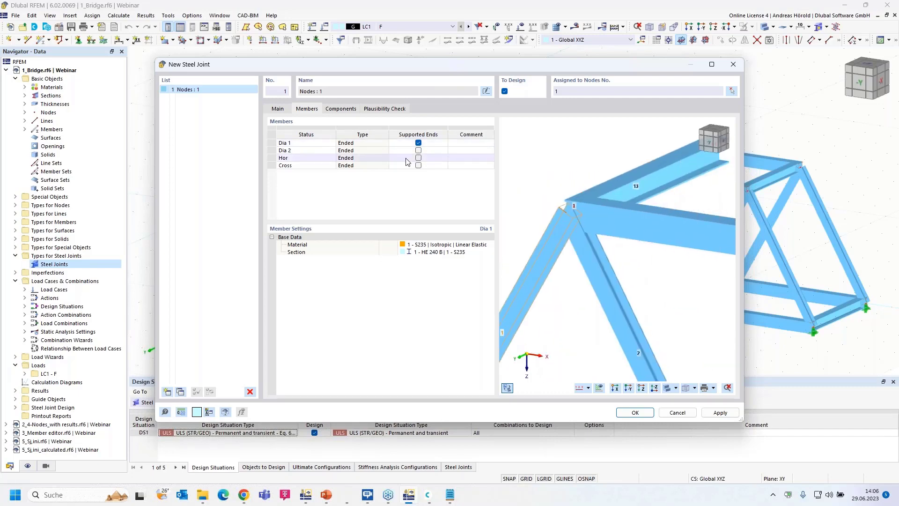
{"action": "left_click", "coordinate": [341, 108]}
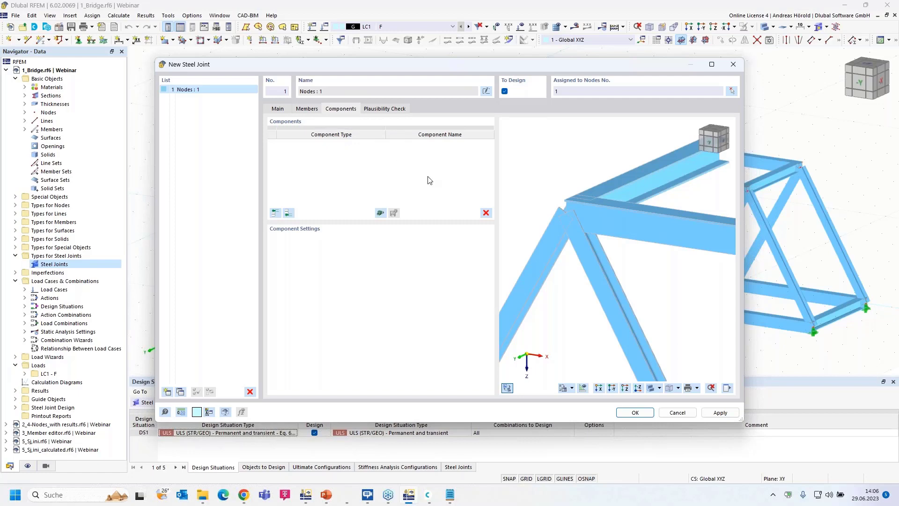
- Add a Member Cut component to the joint and set Hor as the member to cut
{"action": "left_click", "coordinate": [603, 390]}
{"action": "scroll", "coordinate": [613, 249], "scroll_direction": "down", "scroll_amount": 3}
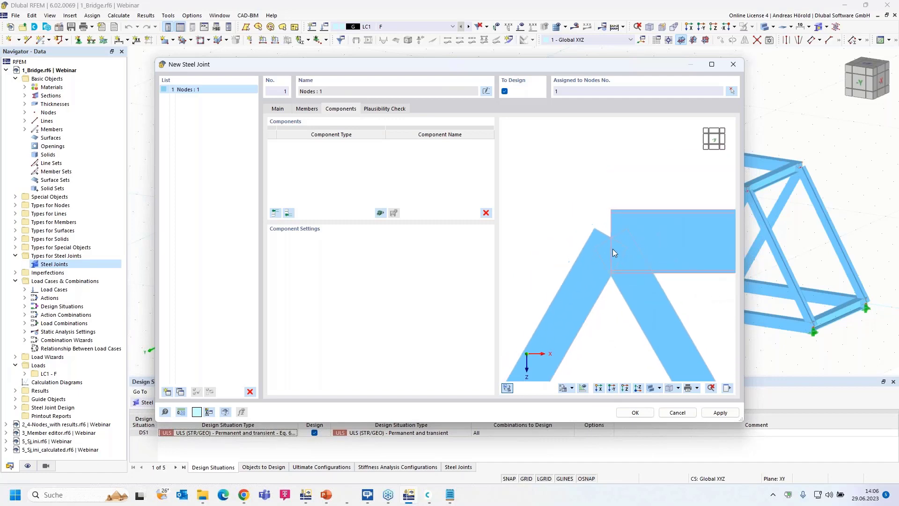
{"action": "middle_click_drag", "start_coordinate": [612, 248], "coordinate": [604, 265]}
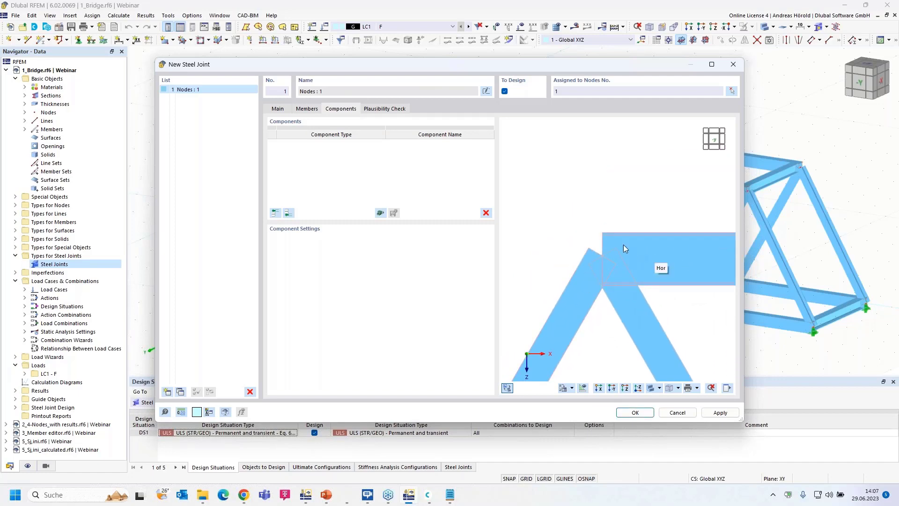
{"action": "left_click", "coordinate": [288, 214]}
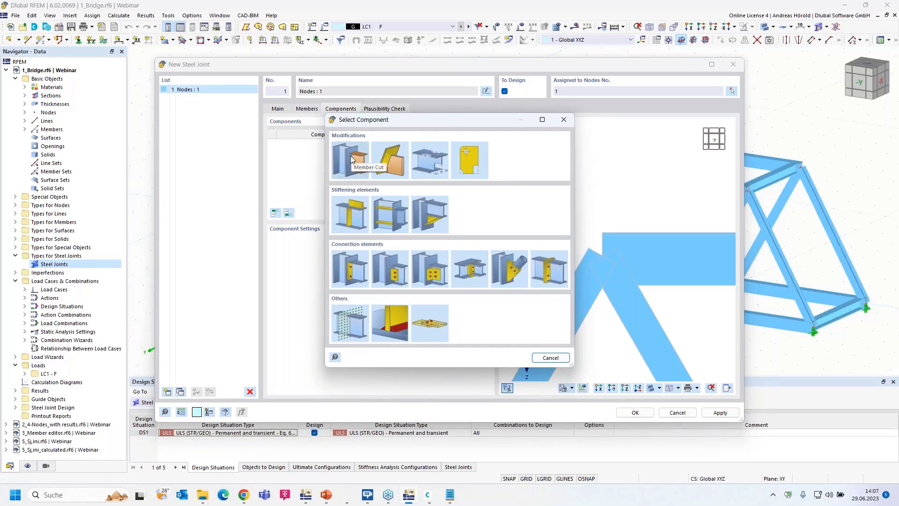
{"action": "left_click", "coordinate": [351, 157]}
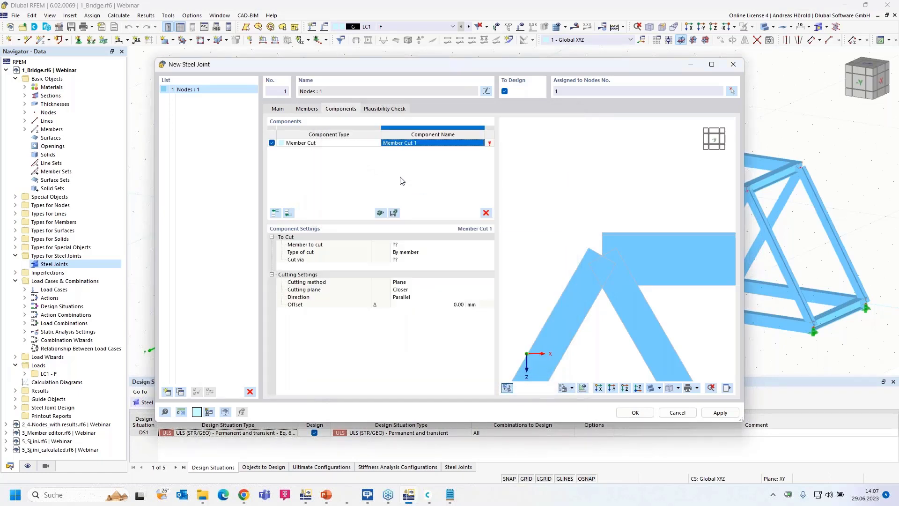
{"action": "left_click", "coordinate": [403, 243]}
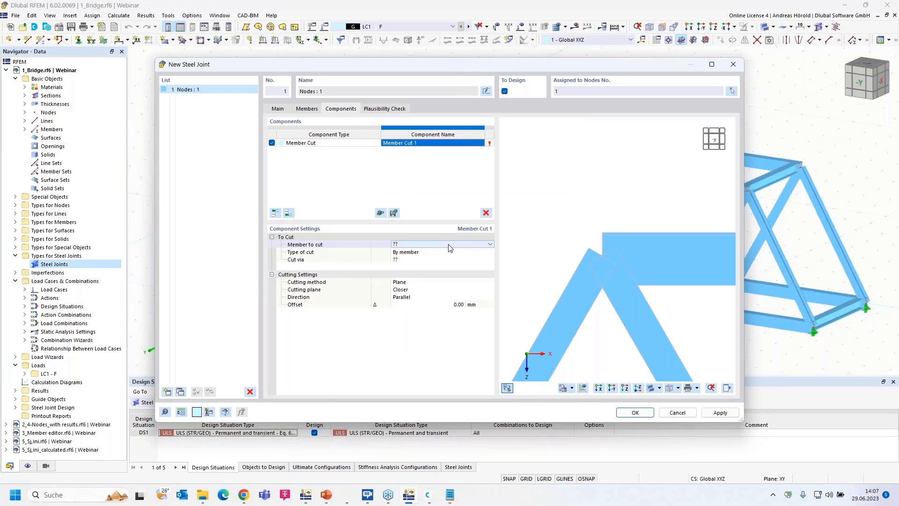
{"action": "left_click", "coordinate": [448, 245]}
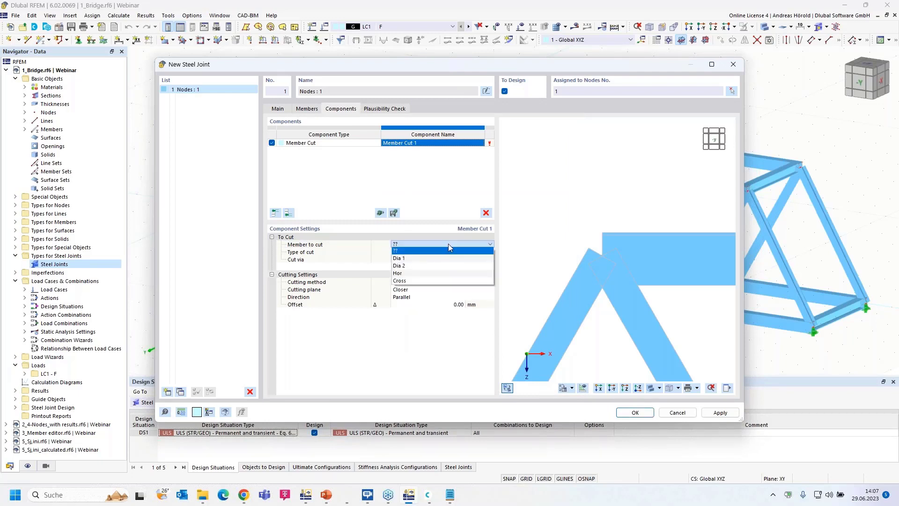
{"action": "left_click", "coordinate": [445, 274]}
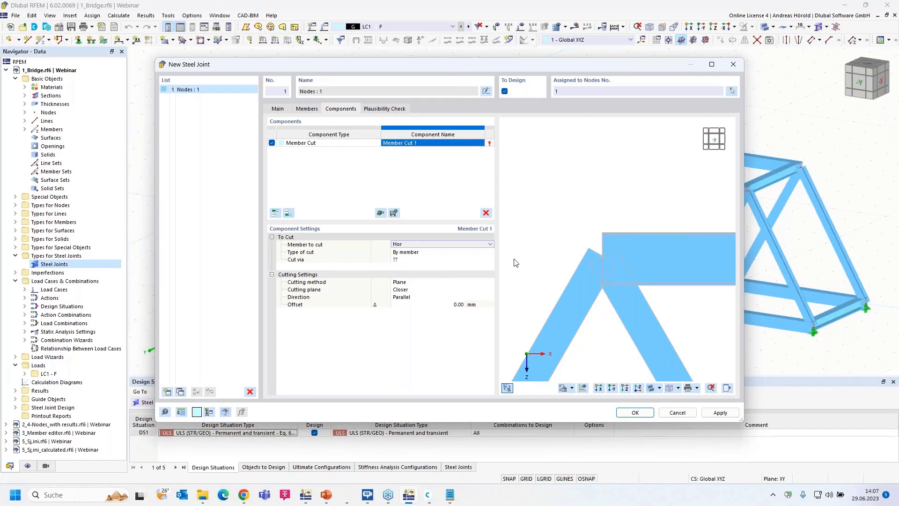
- Set the horizontal member to be cut via the diagonal Dia 1
{"action": "left_click", "coordinate": [439, 261]}
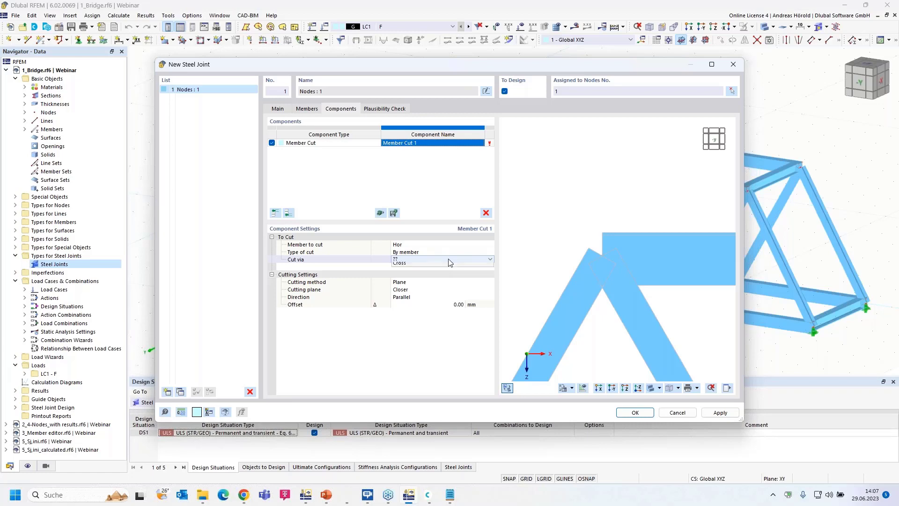
{"action": "left_click", "coordinate": [443, 260]}
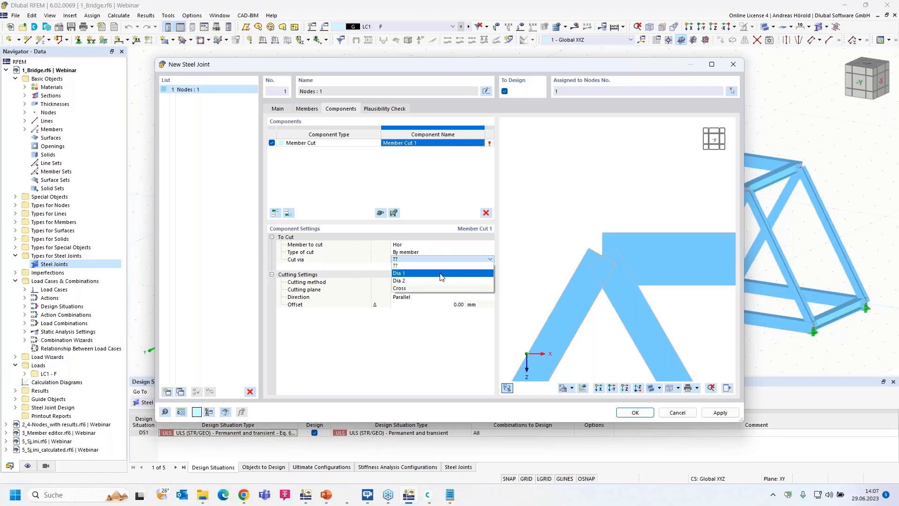
{"action": "left_click", "coordinate": [440, 276]}
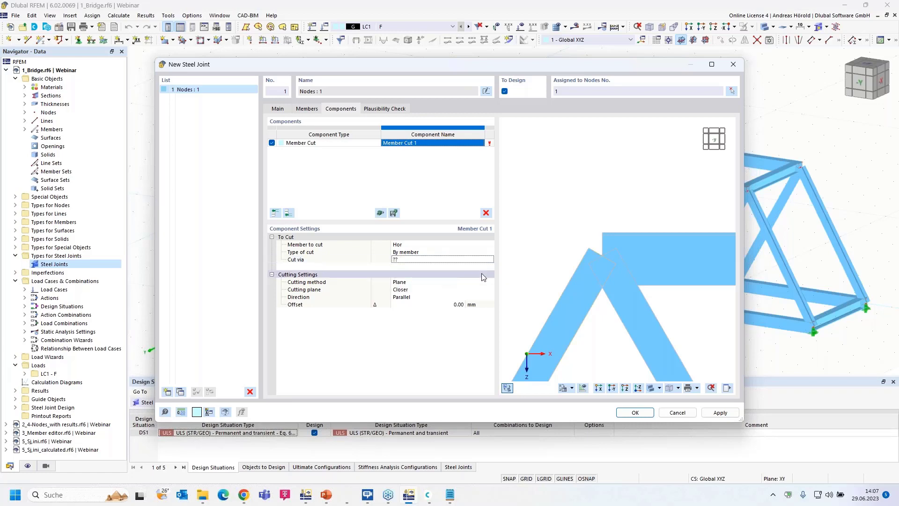
{"action": "scroll", "coordinate": [545, 276], "scroll_direction": "up", "scroll_amount": 4}
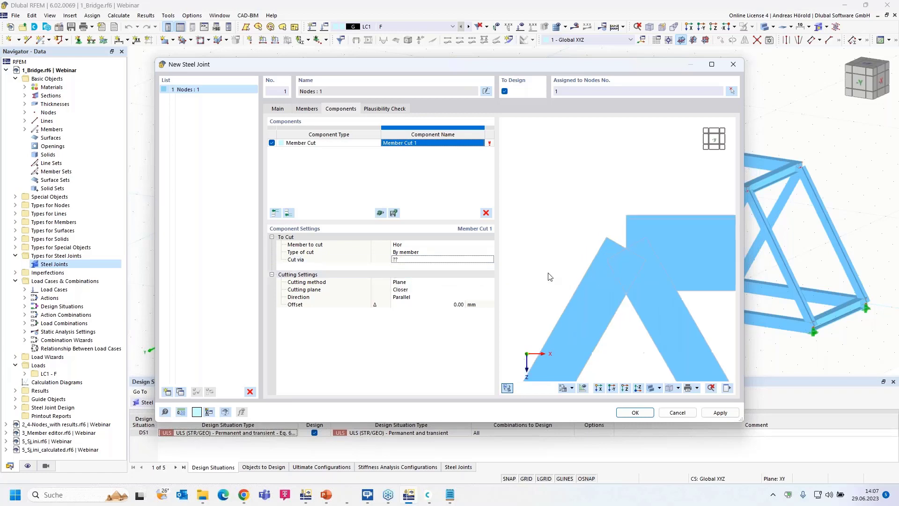
{"action": "left_click", "coordinate": [431, 259]}
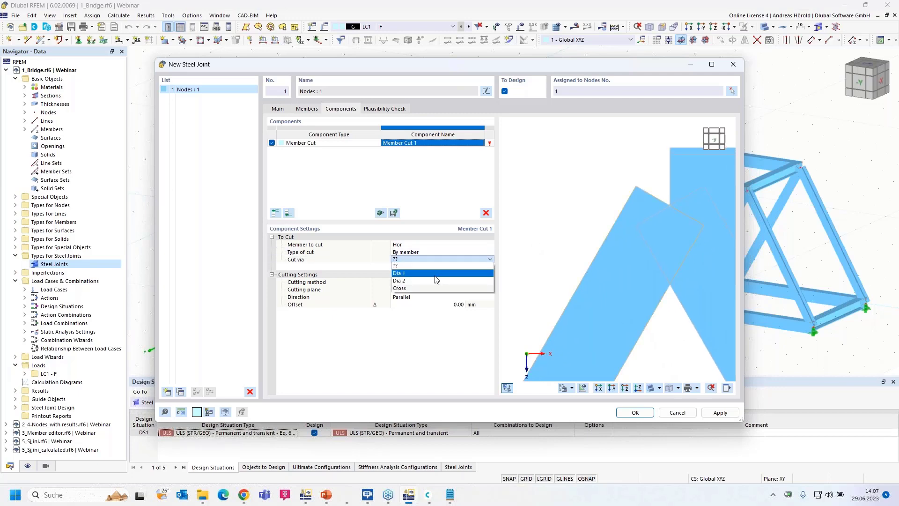
{"action": "left_click", "coordinate": [435, 275]}
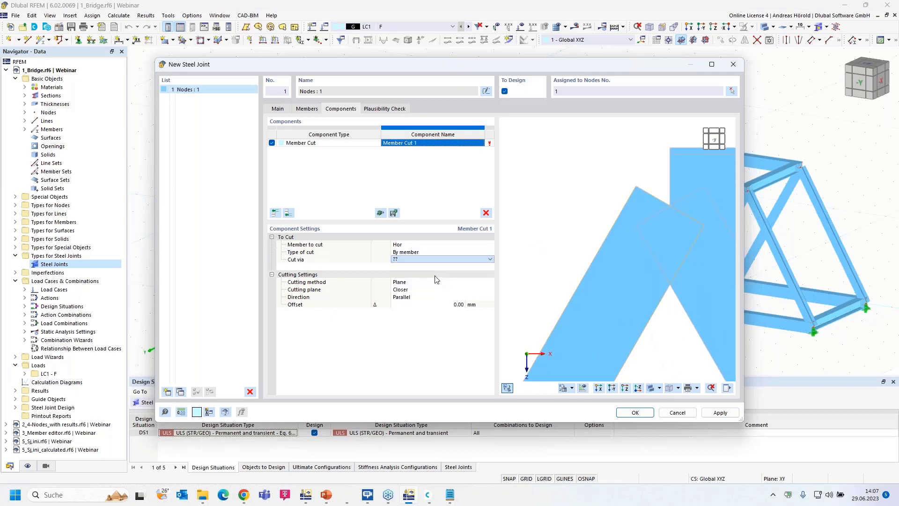
- Review the direction and cutting plane options of the cut on Hor, keeping Parallel and Closer
{"action": "left_click", "coordinate": [422, 298]}
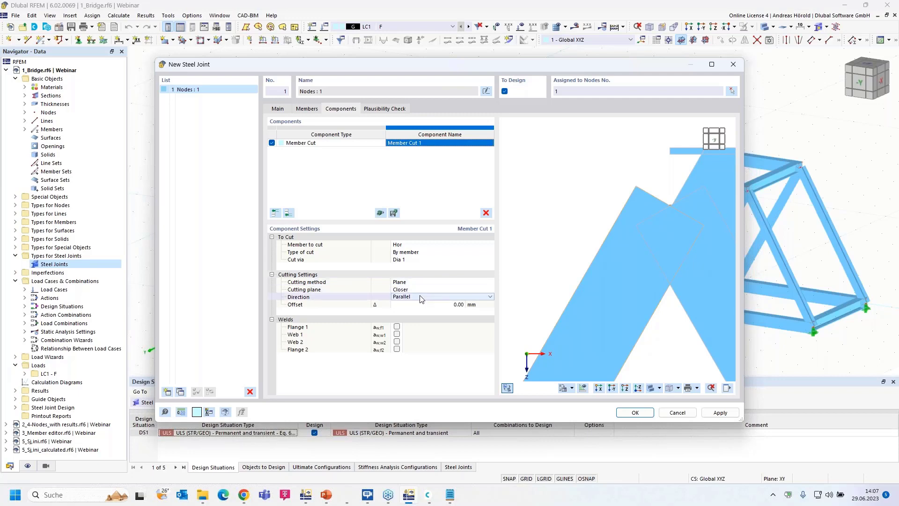
{"action": "left_click", "coordinate": [452, 295]}
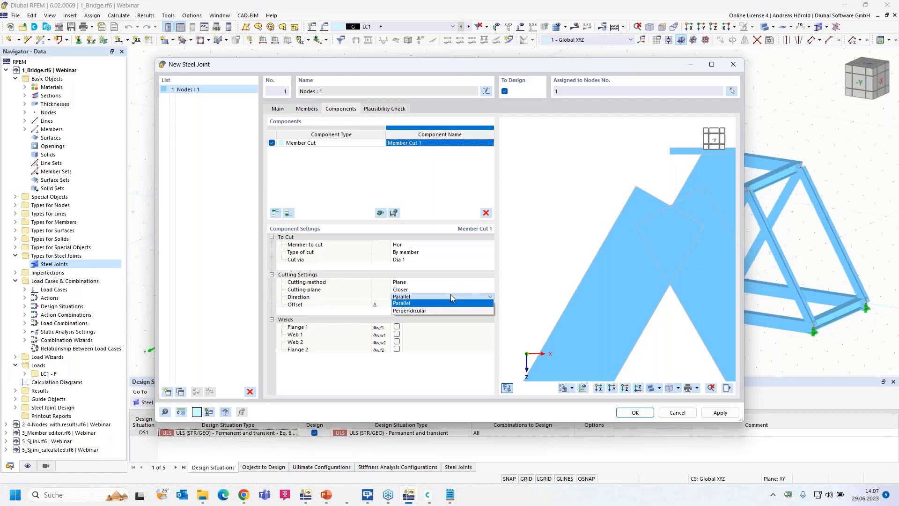
{"action": "left_click", "coordinate": [441, 307]}
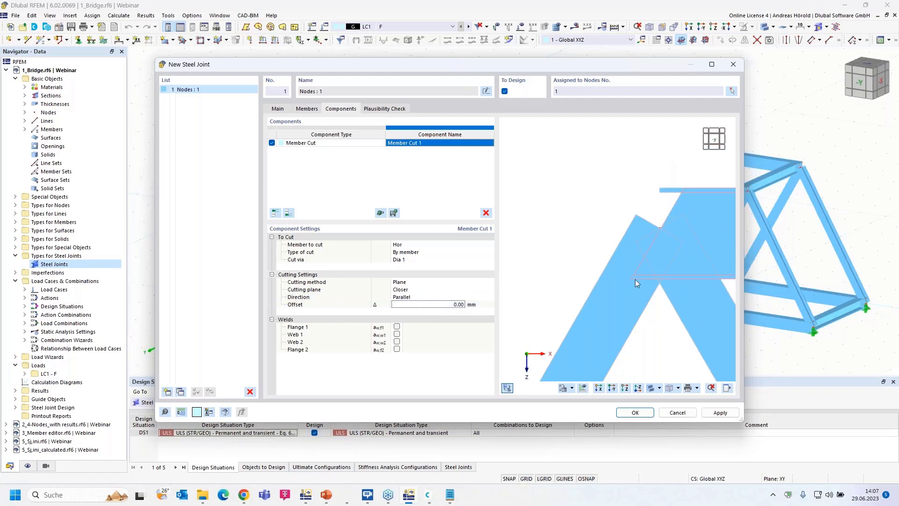
{"action": "left_click", "coordinate": [406, 289]}
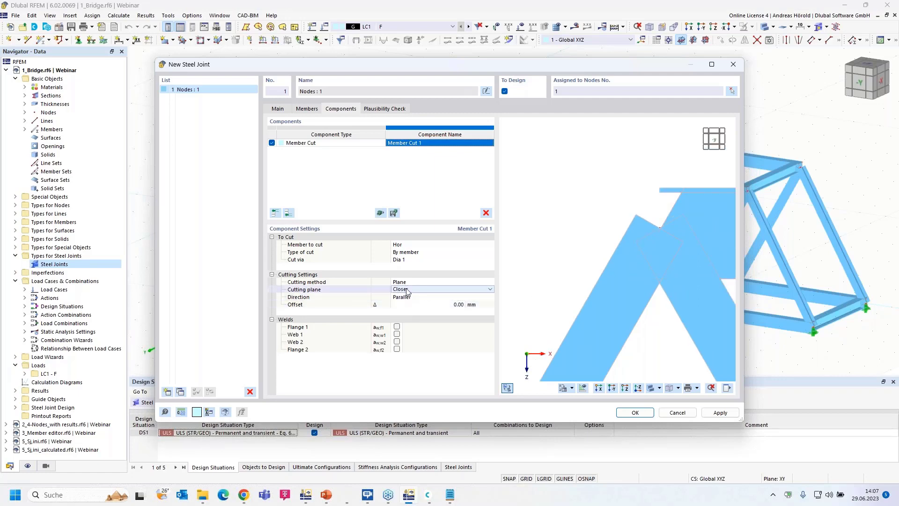
{"action": "left_click", "coordinate": [421, 305]}
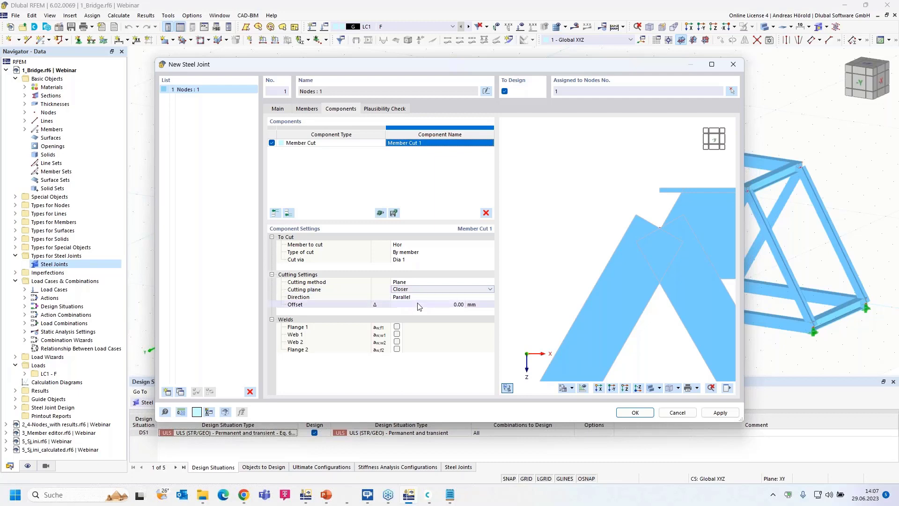
- Set the offset of the cut on Hor to 195 mm and inspect the gap at the node
{"action": "left_click", "coordinate": [452, 304]}
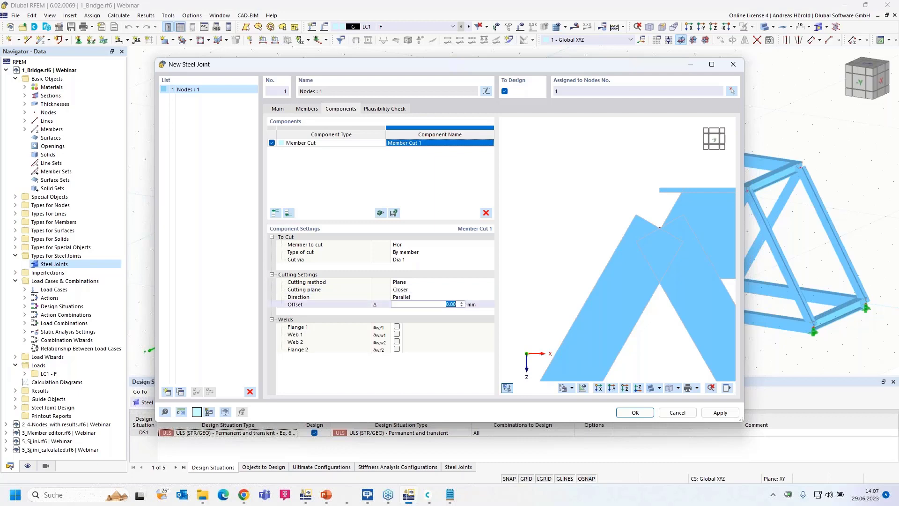
{"action": "type", "text": "195"}
{"action": "key", "text": "Return"}
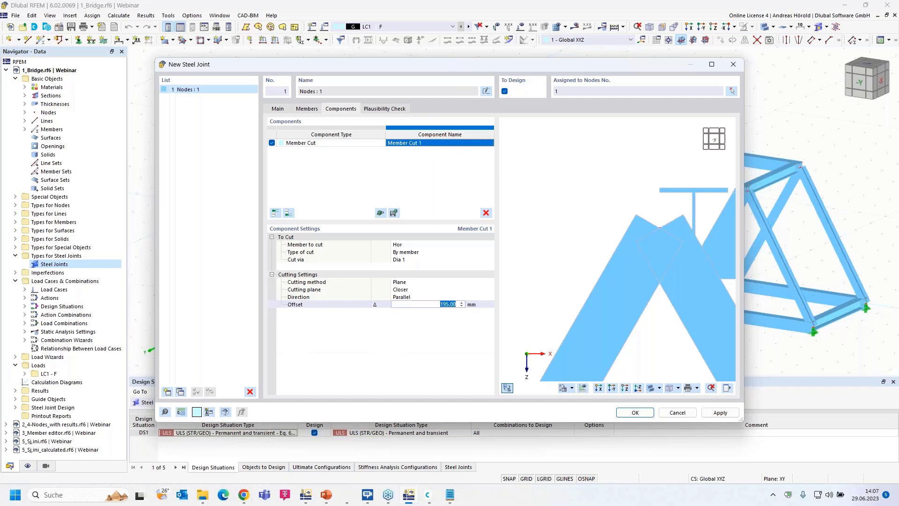
{"action": "scroll", "coordinate": [527, 283], "scroll_direction": "down", "scroll_amount": 2}
{"action": "middle_click_drag", "start_coordinate": [539, 280], "coordinate": [508, 263]}
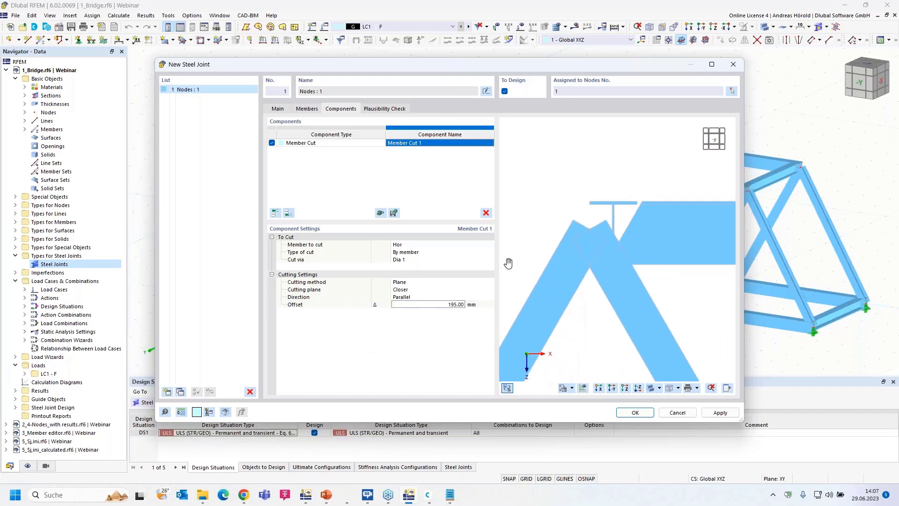
{"action": "scroll", "coordinate": [509, 263], "scroll_direction": "up", "scroll_amount": 1}
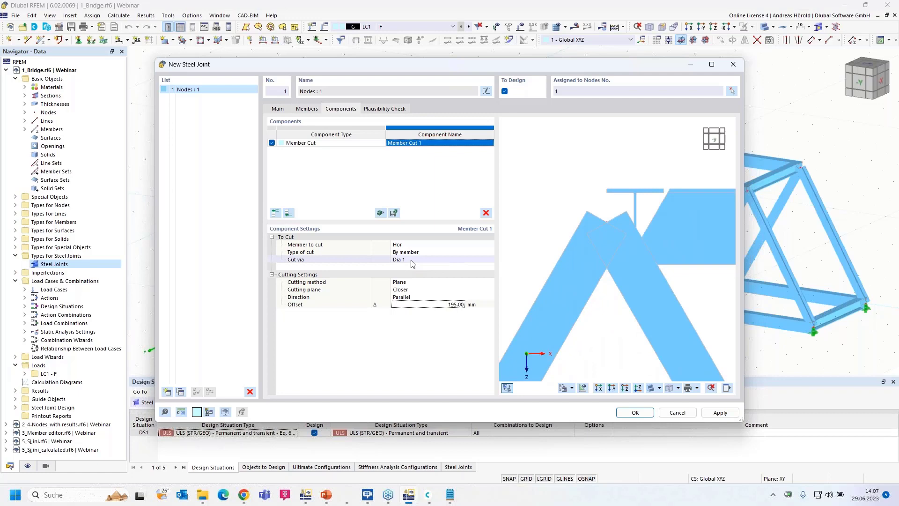
- Set the cutting plane of the cut on Hor to Farther and its offset to 0 mm
{"action": "left_click", "coordinate": [414, 290]}
{"action": "left_click", "coordinate": [416, 290]}
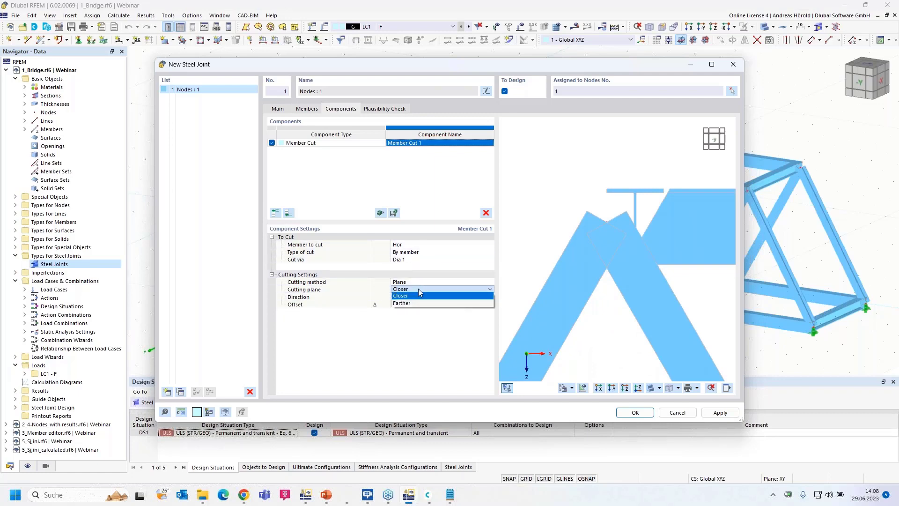
{"action": "left_click", "coordinate": [419, 303]}
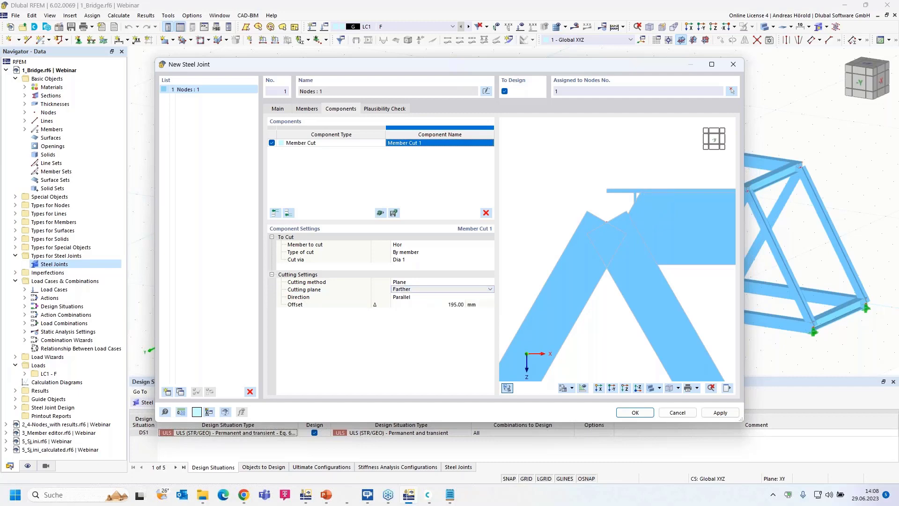
{"action": "double_click", "coordinate": [453, 305]}
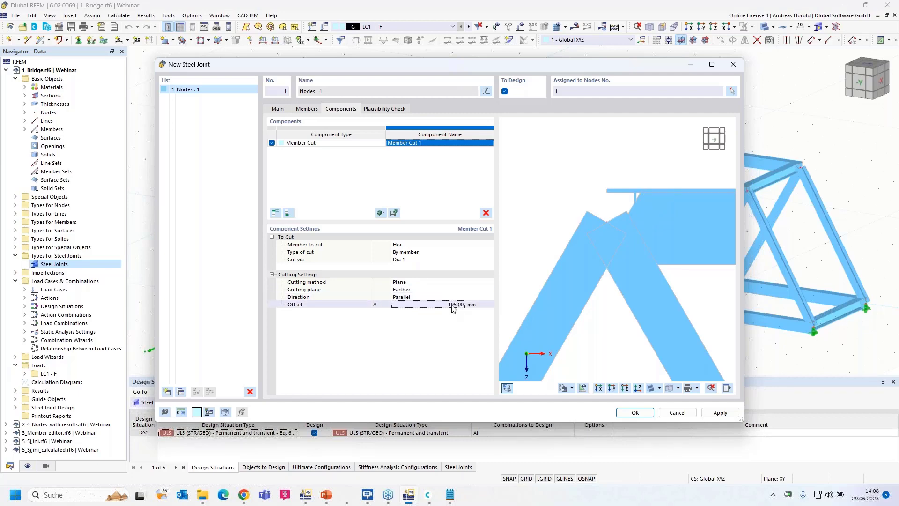
{"action": "type", "text": "0"}
{"action": "key", "text": "Return"}
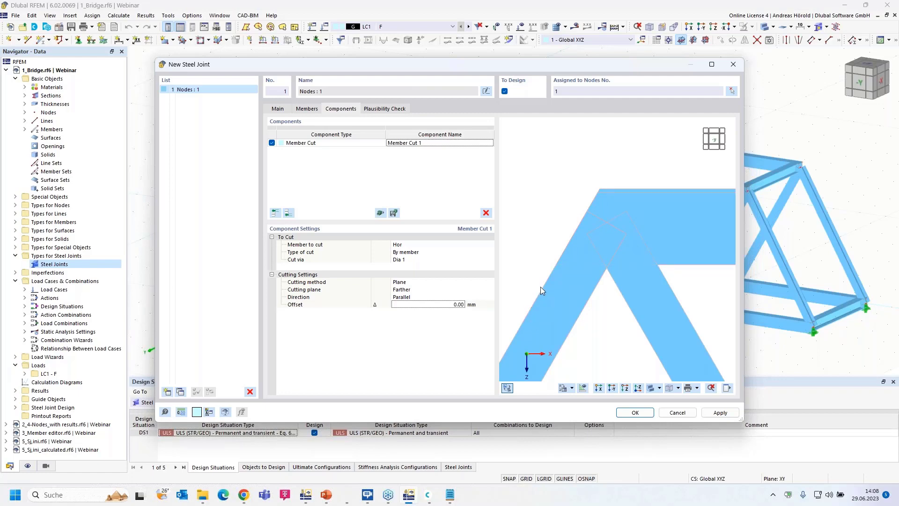
- Add a second Member Cut component and set Dia 1 as its member to cut
{"action": "left_click", "coordinate": [289, 215]}
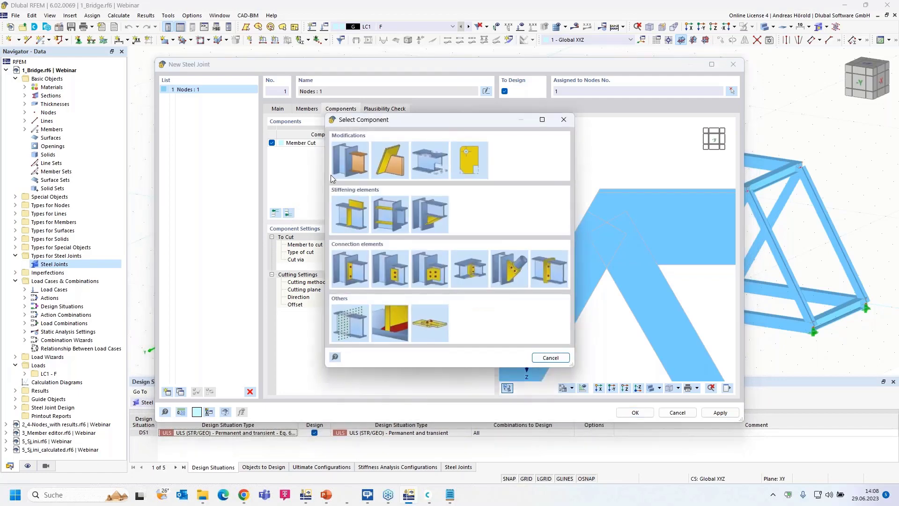
{"action": "left_click", "coordinate": [353, 153]}
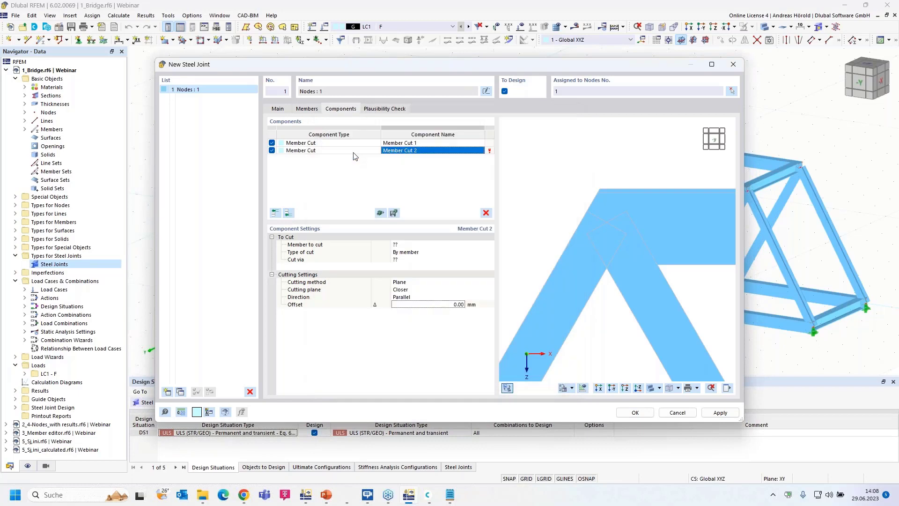
{"action": "left_click", "coordinate": [410, 245]}
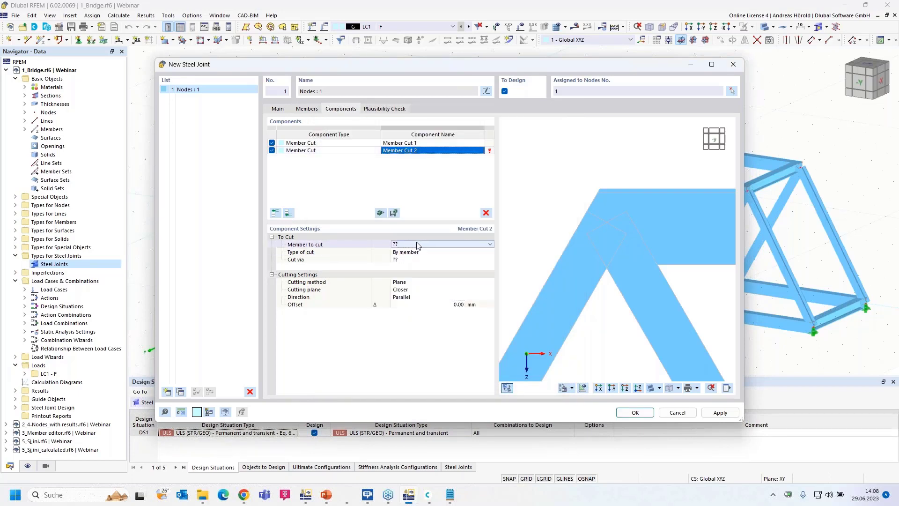
{"action": "left_click", "coordinate": [490, 244]}
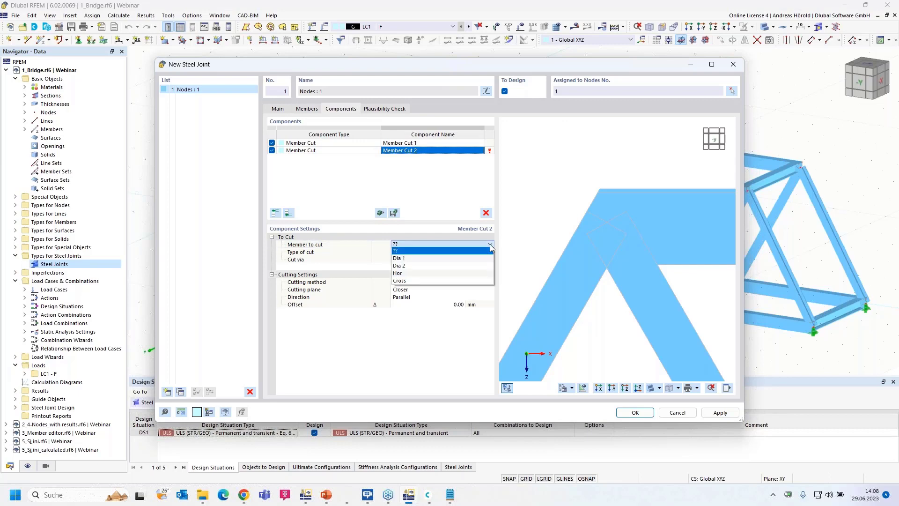
{"action": "left_click", "coordinate": [453, 258]}
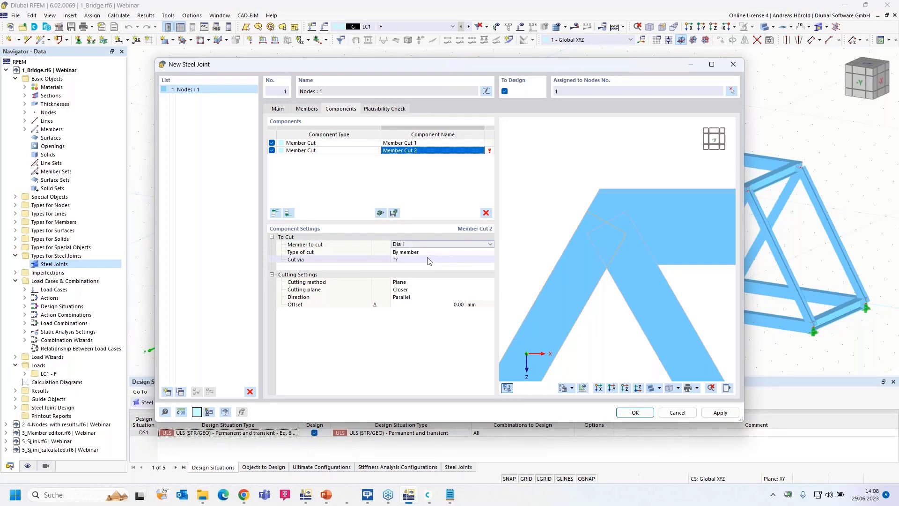
- Keep By member as the type of cut for Dia 1 and set Hor as the member it is cut via
{"action": "left_click", "coordinate": [434, 251]}
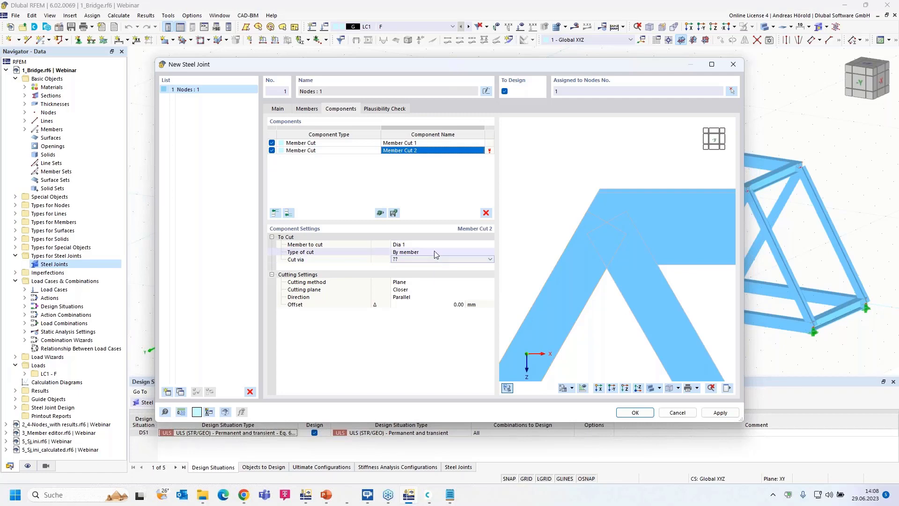
{"action": "left_click", "coordinate": [435, 251]}
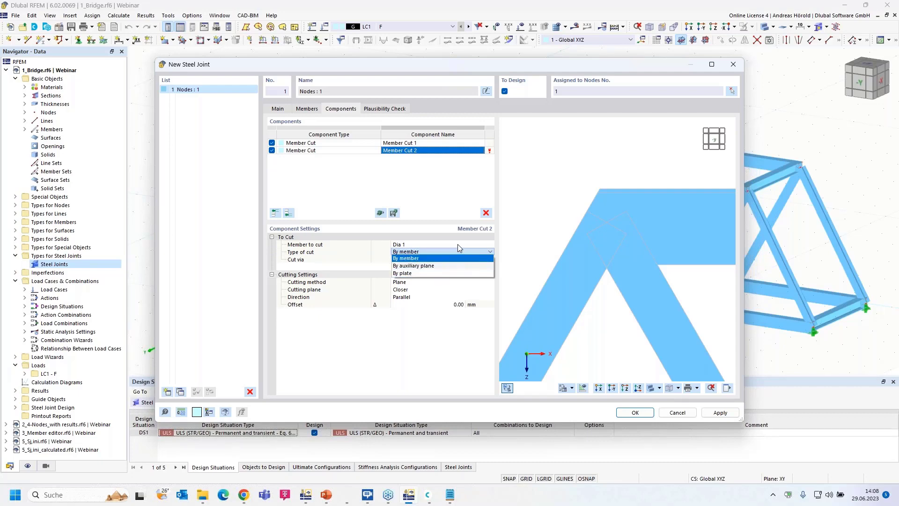
{"action": "left_click", "coordinate": [450, 258]}
{"action": "left_click", "coordinate": [443, 259]}
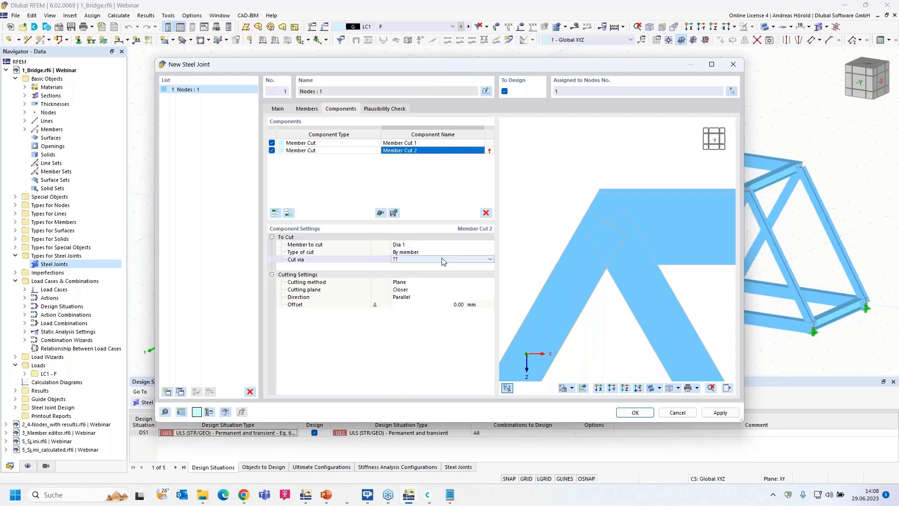
{"action": "left_click", "coordinate": [443, 261]}
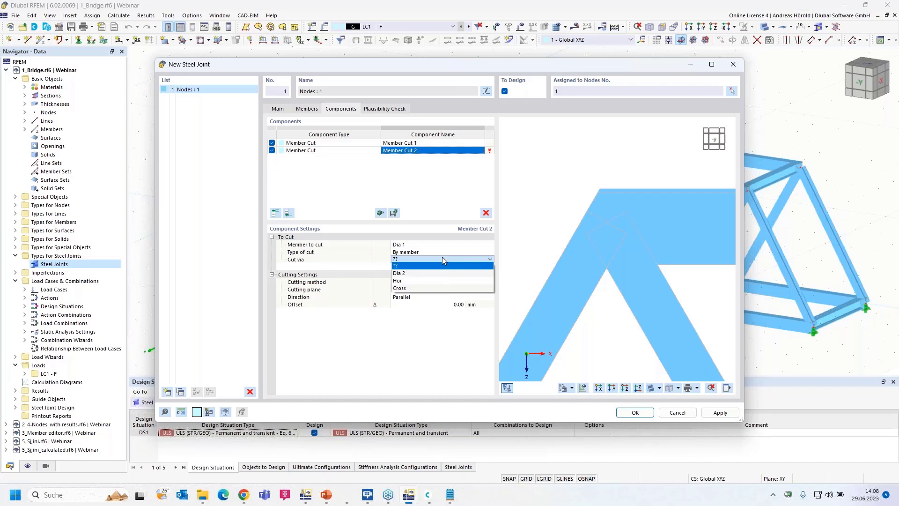
{"action": "left_click", "coordinate": [438, 281]}
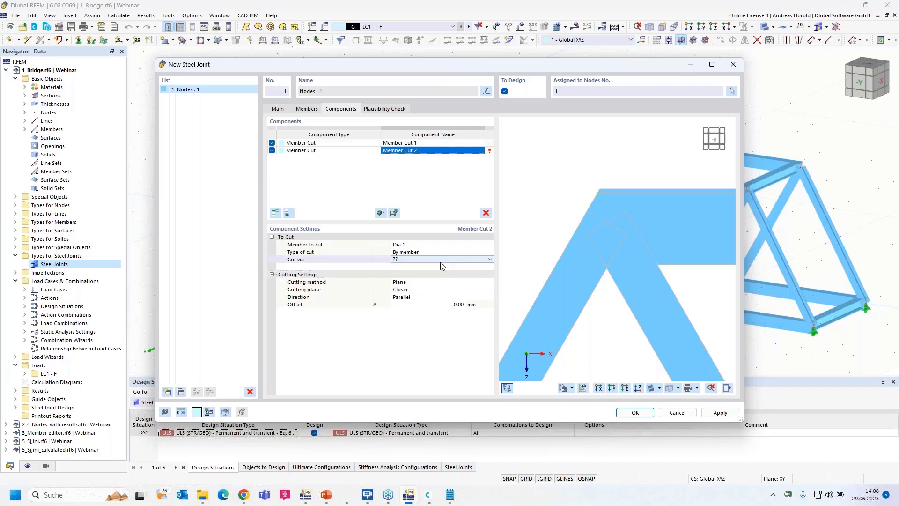
{"action": "left_click", "coordinate": [441, 260]}
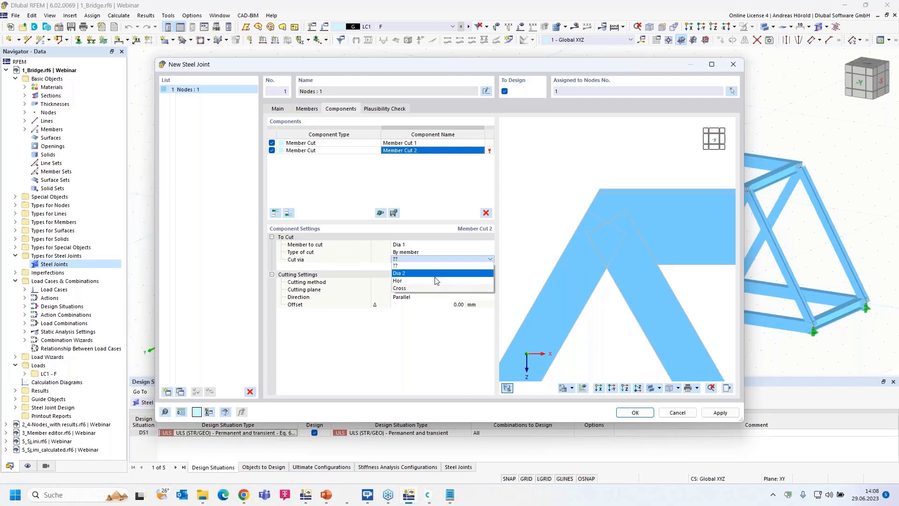
{"action": "left_click", "coordinate": [435, 281]}
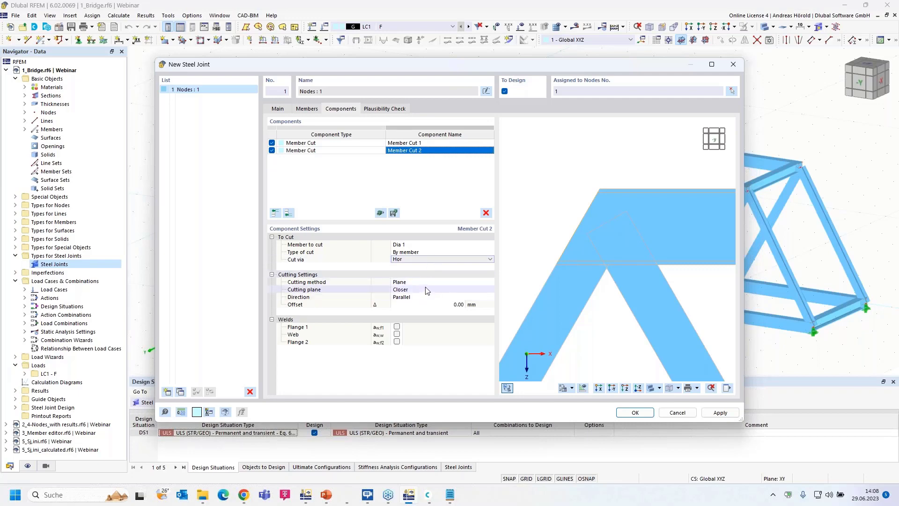
- Set the direction of the cut on Dia 1 to Perpendicular and its offset to 195 mm
{"action": "left_click", "coordinate": [433, 296]}
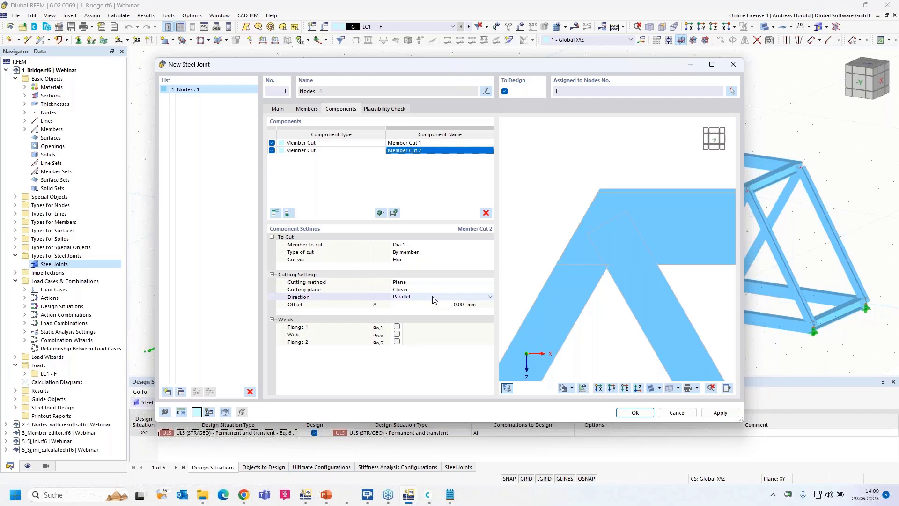
{"action": "left_click", "coordinate": [432, 297]}
{"action": "left_click", "coordinate": [428, 308]}
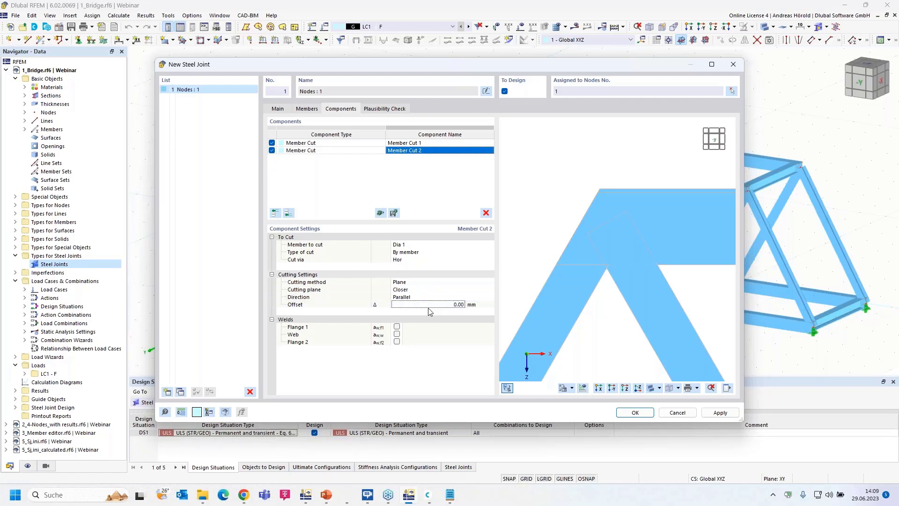
{"action": "left_click", "coordinate": [430, 296]}
{"action": "left_click", "coordinate": [430, 297]}
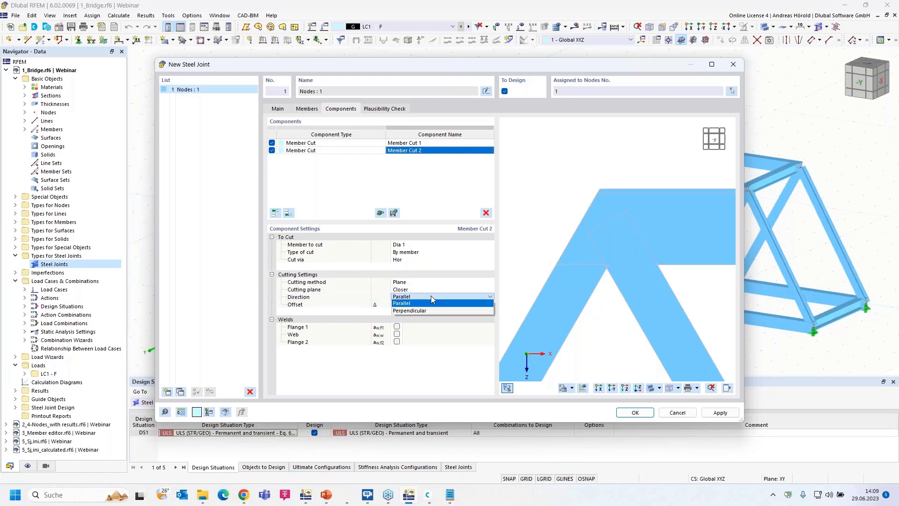
{"action": "left_click", "coordinate": [427, 310]}
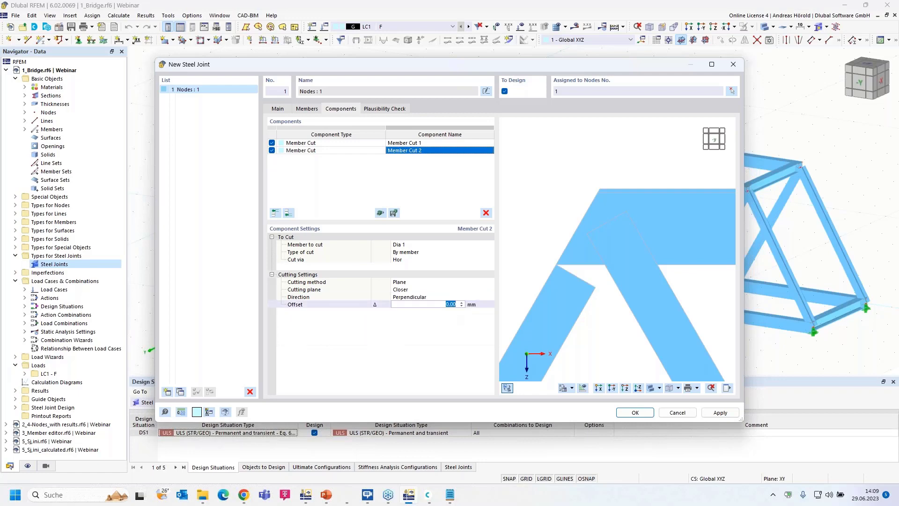
{"action": "type", "text": "195"}
{"action": "key", "text": "Return"}
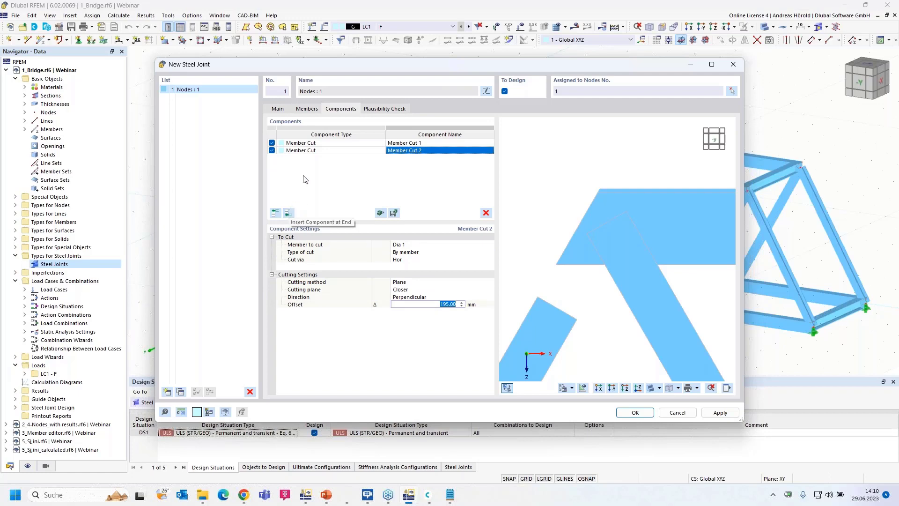
- Copy Member Cut 2 to the end of the component list and set Dia 2 as the copy's member to cut
{"action": "left_click", "coordinate": [341, 151]}
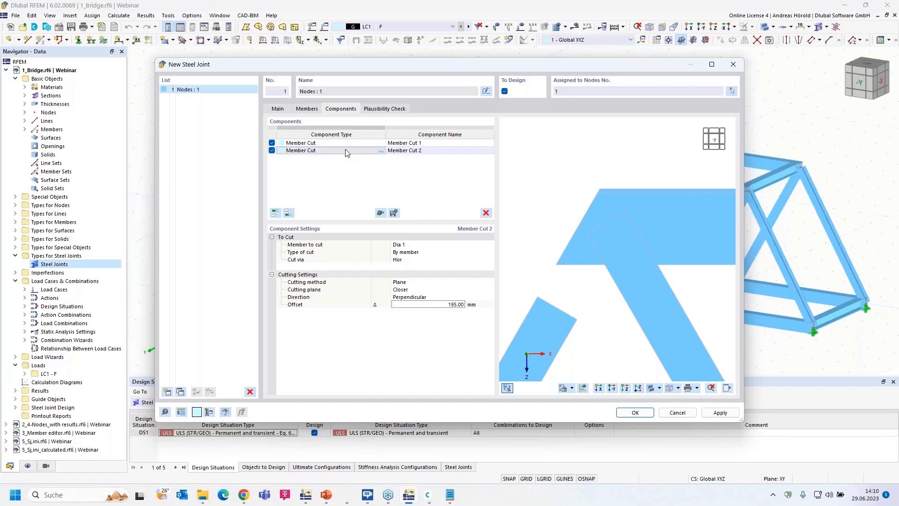
{"action": "right_click", "coordinate": [347, 152]}
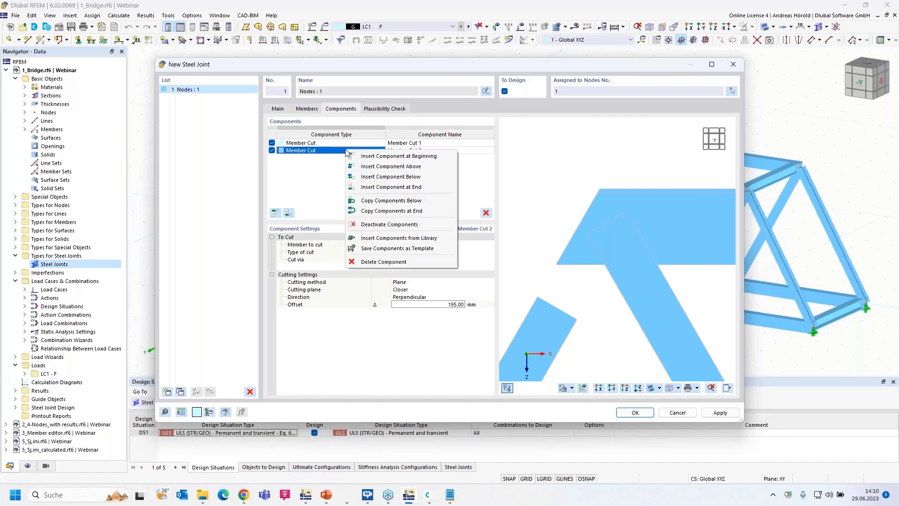
{"action": "left_click", "coordinate": [416, 212]}
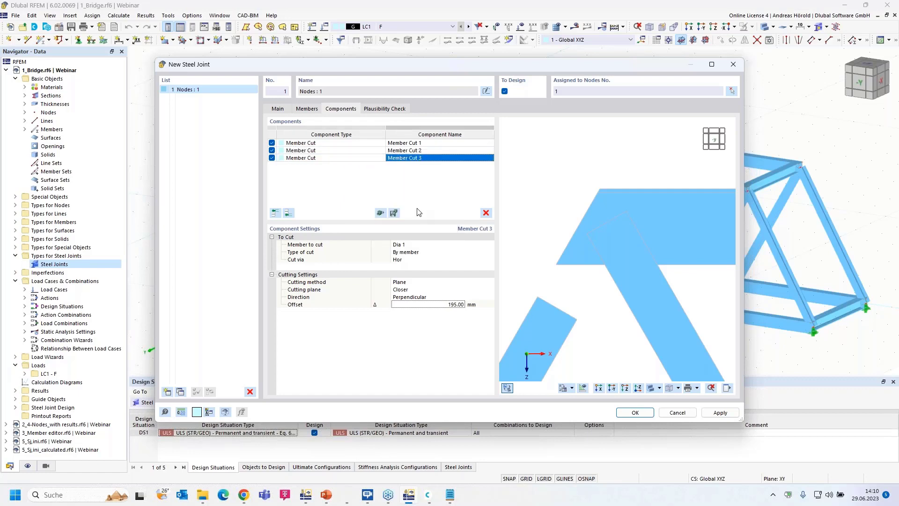
{"action": "left_click", "coordinate": [422, 244]}
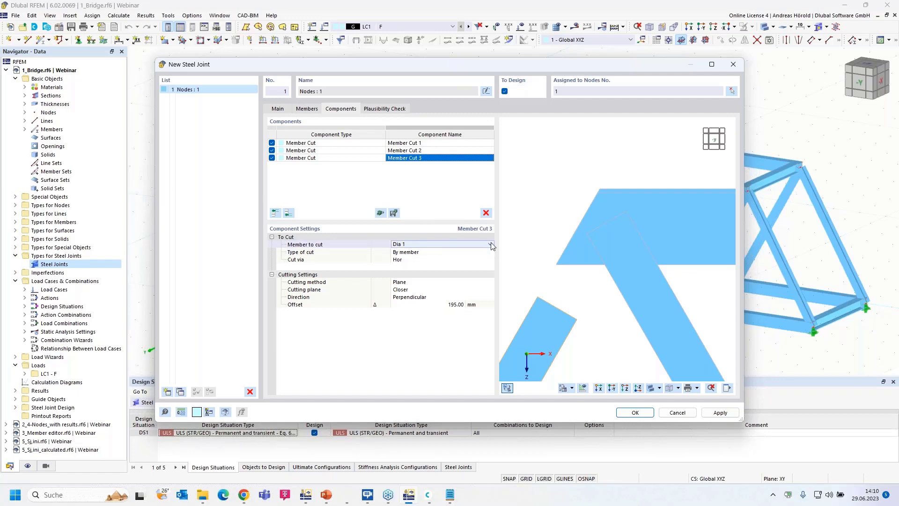
{"action": "left_click", "coordinate": [490, 244]}
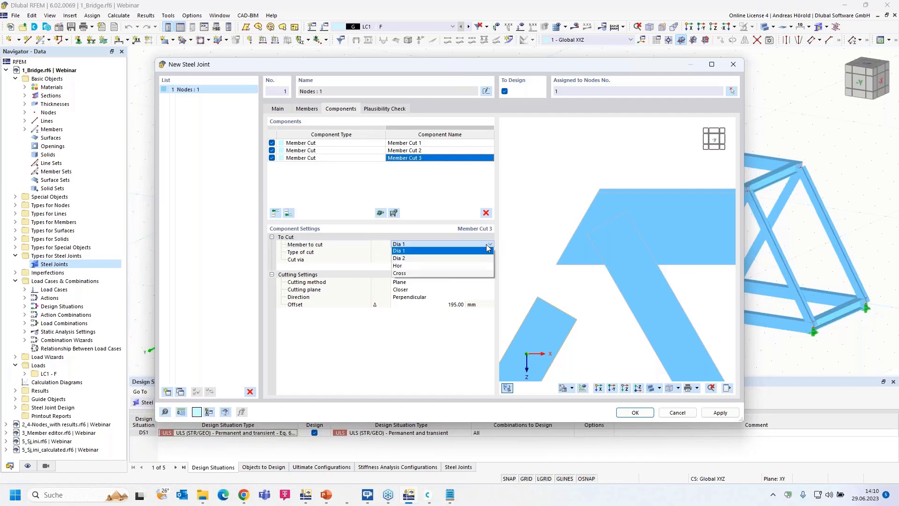
{"action": "left_click", "coordinate": [477, 258]}
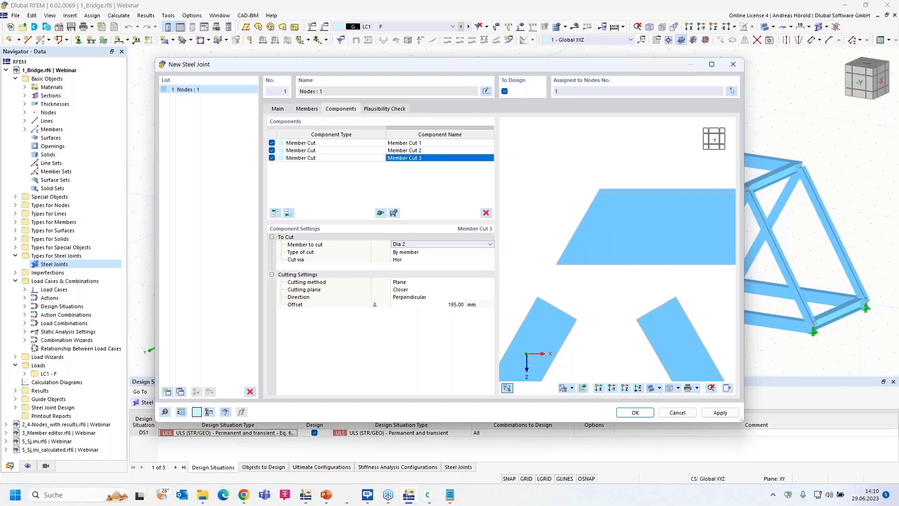
{"action": "scroll", "coordinate": [640, 299], "scroll_direction": "down", "scroll_amount": 3}
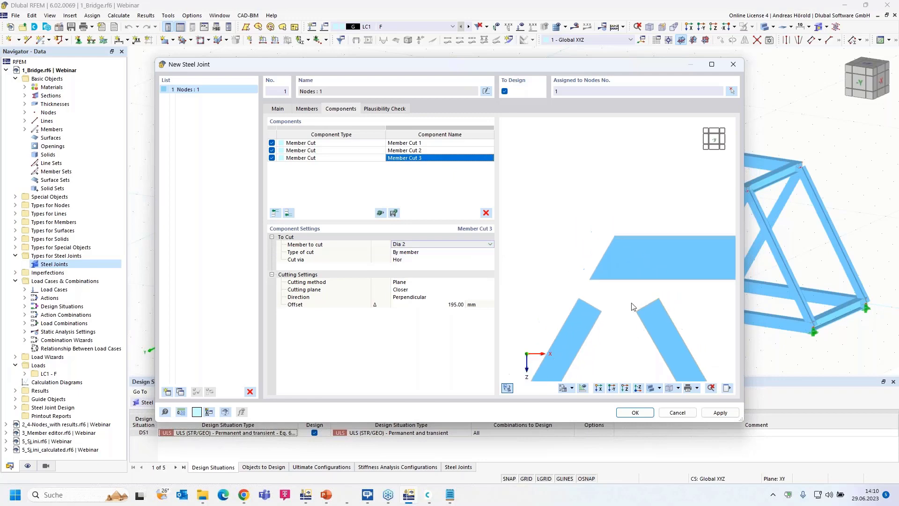
{"action": "middle_click_drag", "start_coordinate": [621, 310], "coordinate": [614, 270]}
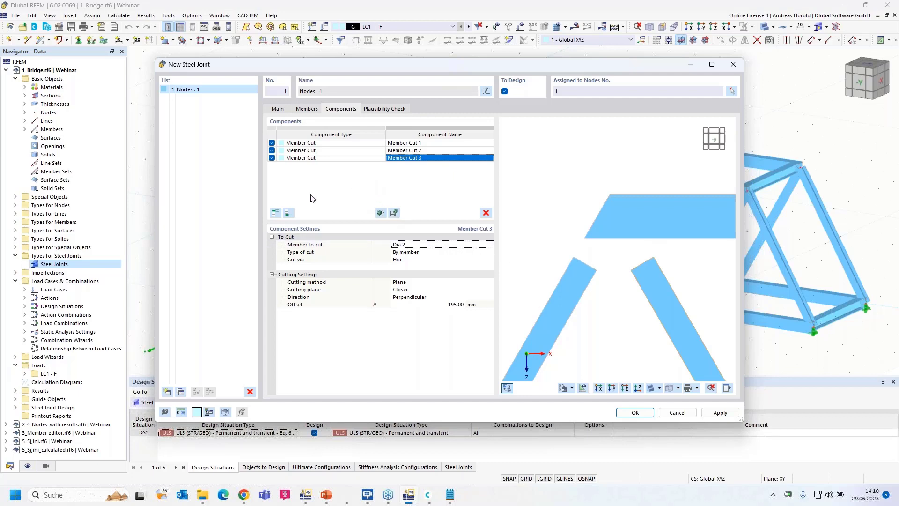
- Add a Plate component with a thickness of 17 mm, width of 715.8 mm and height of 800 mm
{"action": "left_click", "coordinate": [287, 214]}
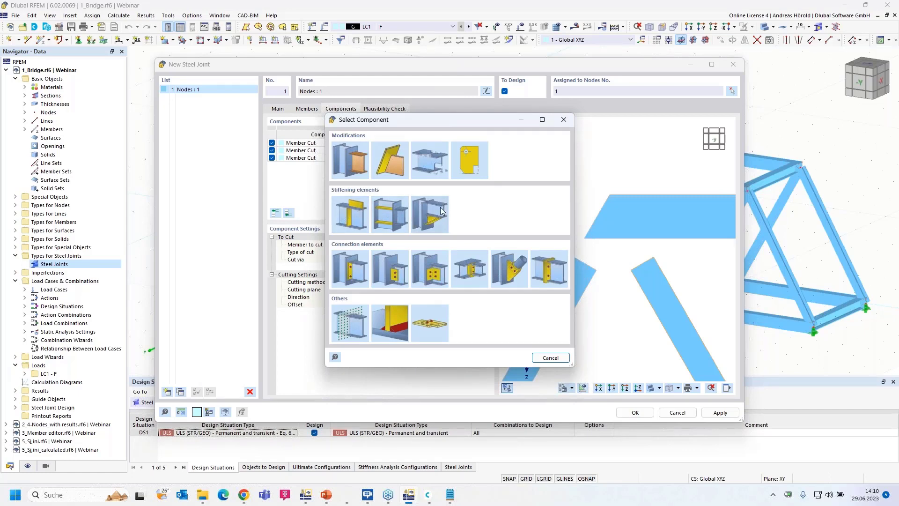
{"action": "double_click", "coordinate": [351, 214]}
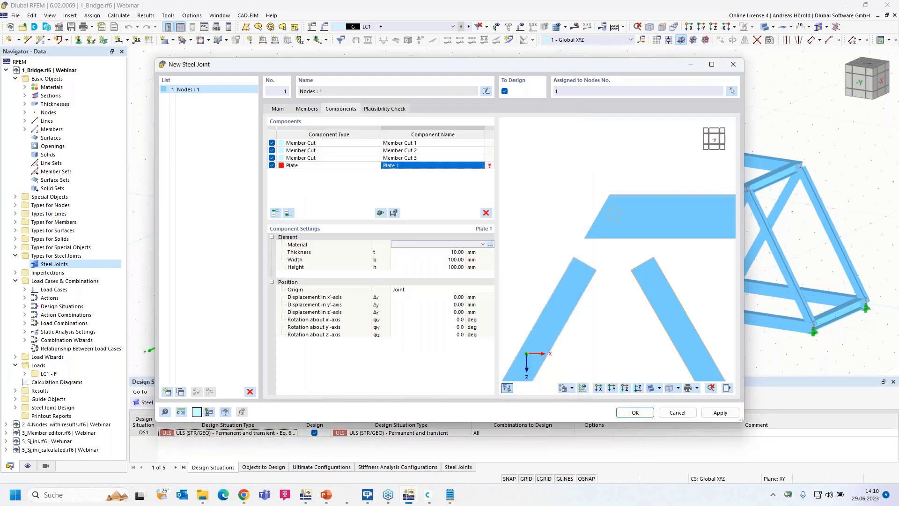
{"action": "left_click", "coordinate": [458, 252]}
{"action": "type", "text": "17"}
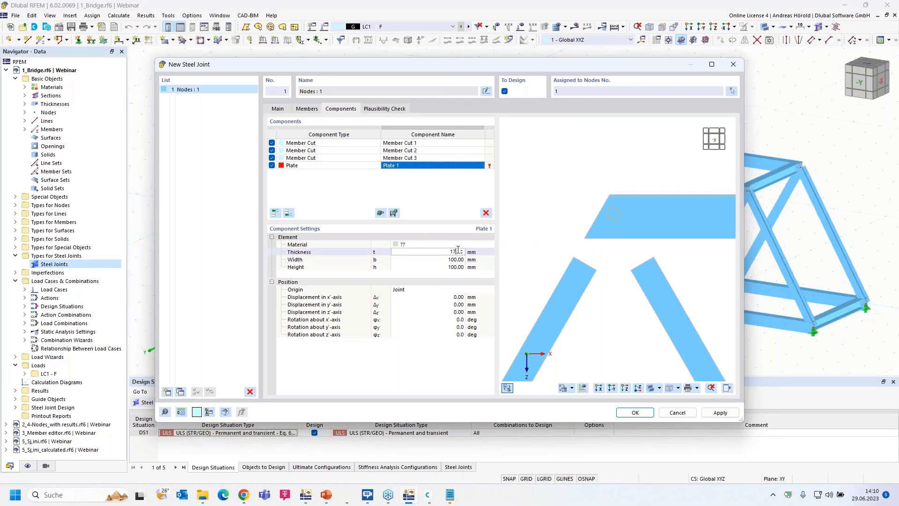
{"action": "key", "text": "Tab"}
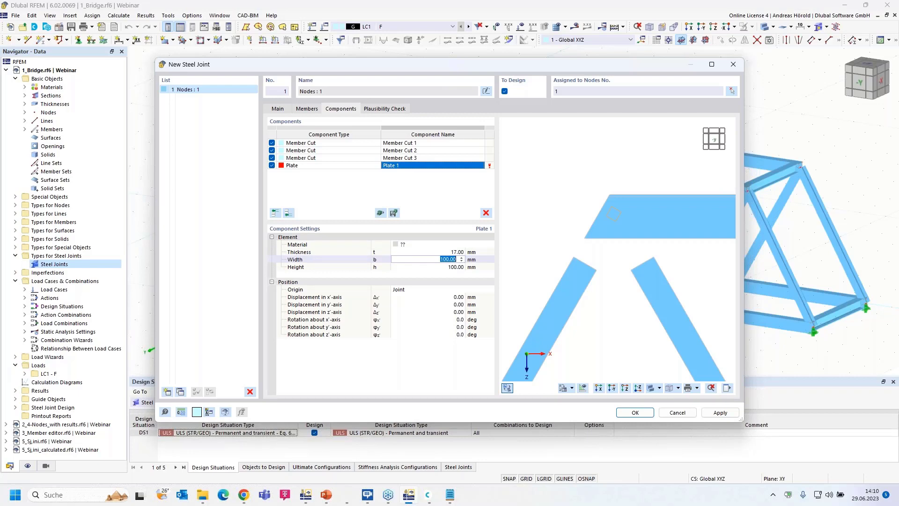
{"action": "type", "text": "715,8"}
{"action": "key", "text": "Tab"}
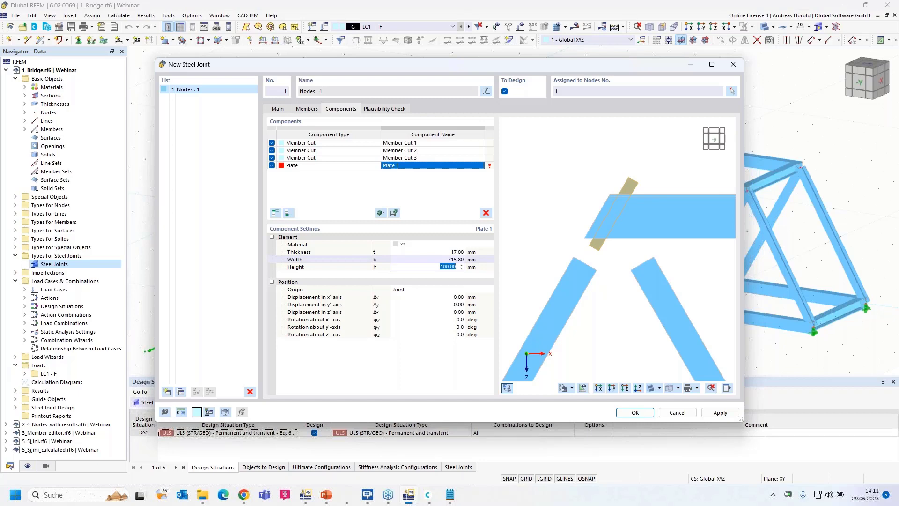
{"action": "type", "text": "800"}
{"action": "key", "text": "Tab"}
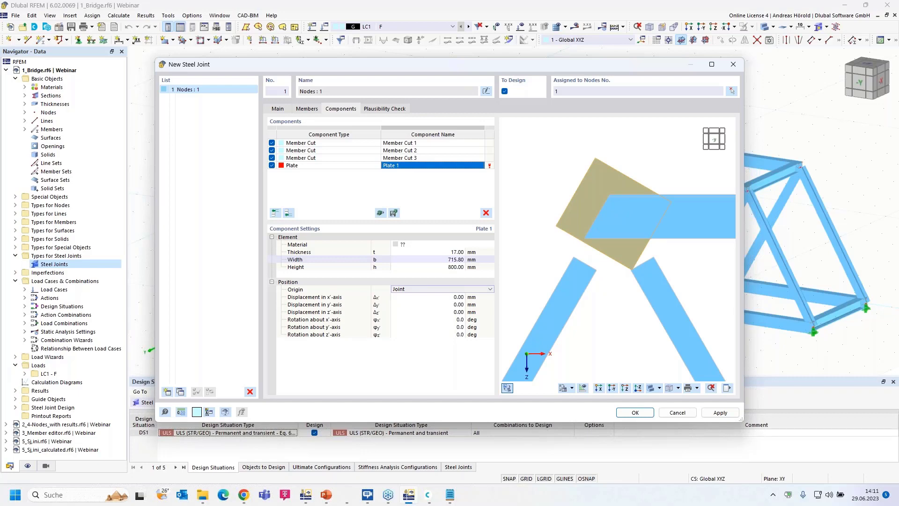
- Try Member Plate as the origin of Plate 1 and assign it the material 1 - S235
{"action": "left_click", "coordinate": [419, 290]}
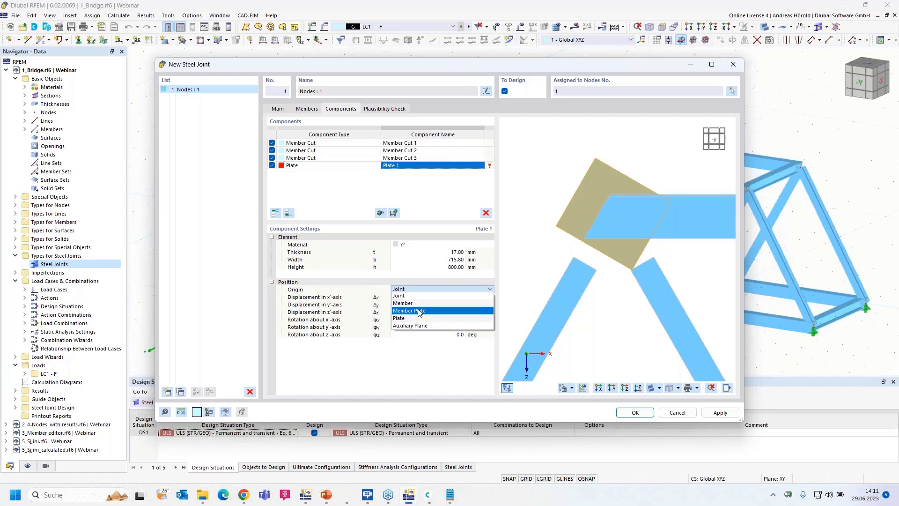
{"action": "left_click", "coordinate": [418, 310]}
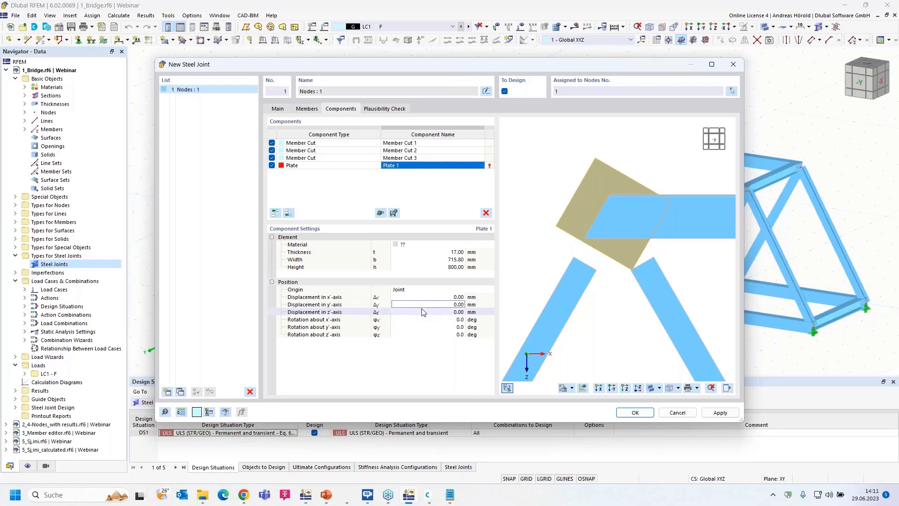
{"action": "left_click", "coordinate": [469, 243]}
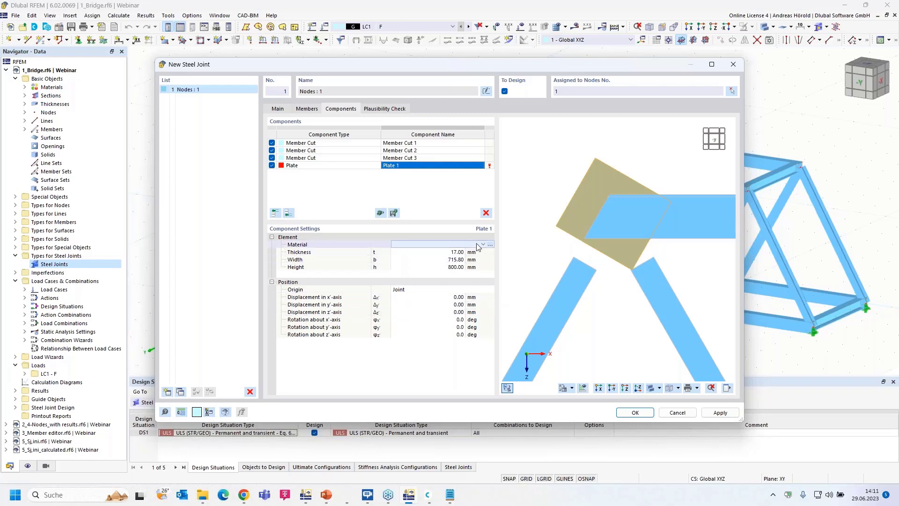
{"action": "left_click", "coordinate": [481, 244]}
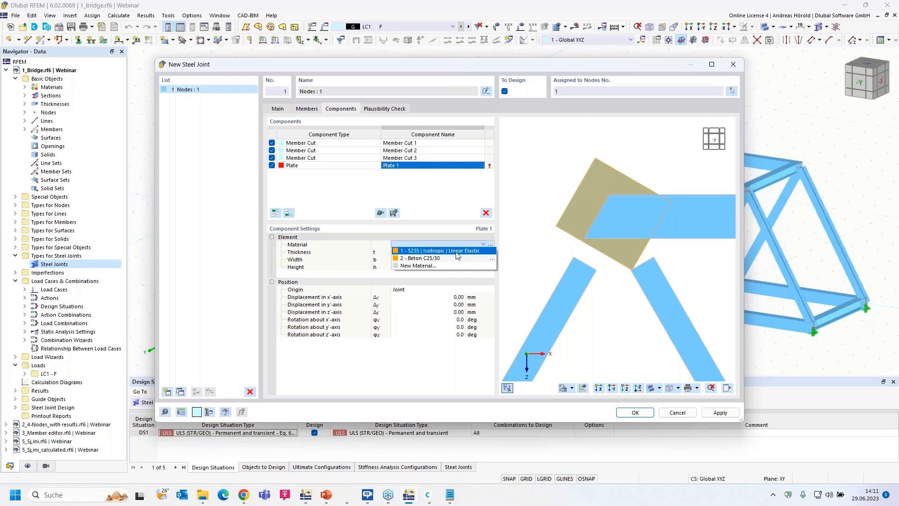
{"action": "left_click", "coordinate": [457, 251]}
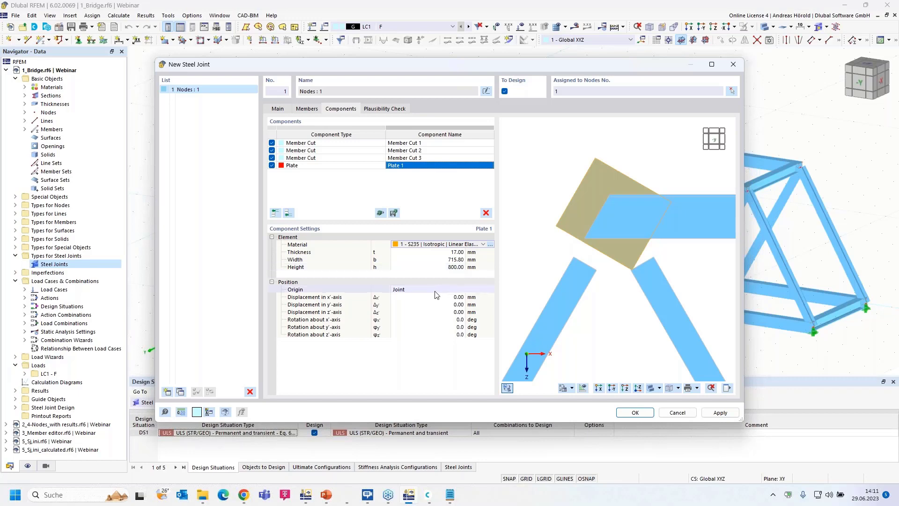
- Set the position origin of Plate 1 to Member Plate
{"action": "left_click", "coordinate": [422, 294]}
{"action": "left_click", "coordinate": [422, 291]}
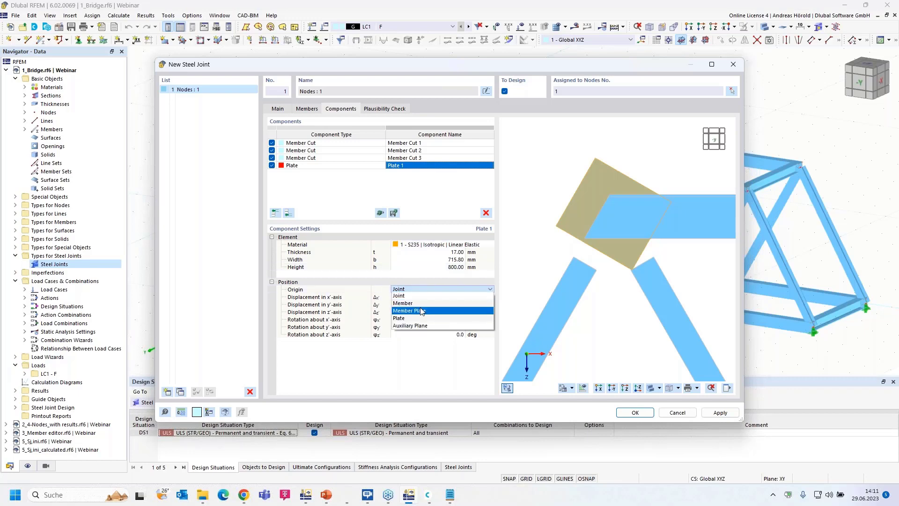
{"action": "left_click", "coordinate": [417, 309]}
{"action": "left_click", "coordinate": [424, 295]}
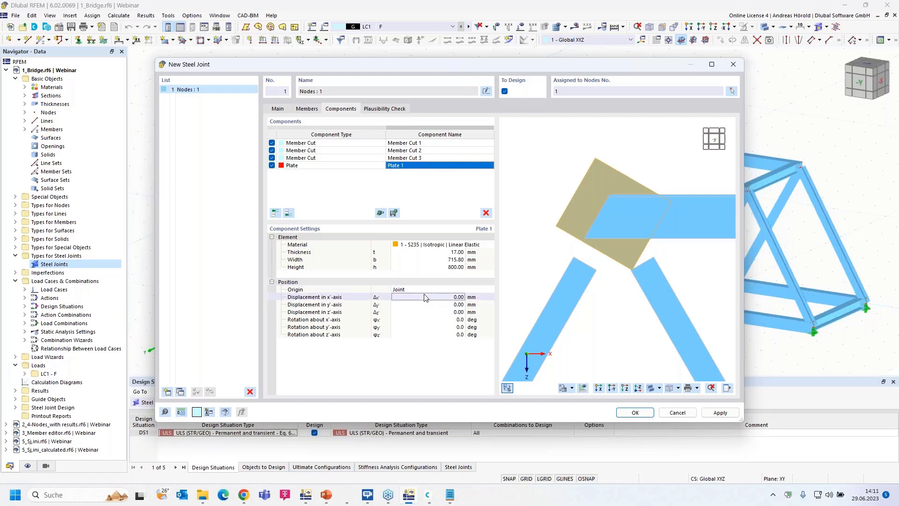
{"action": "left_click", "coordinate": [426, 290]}
{"action": "left_click", "coordinate": [426, 290]}
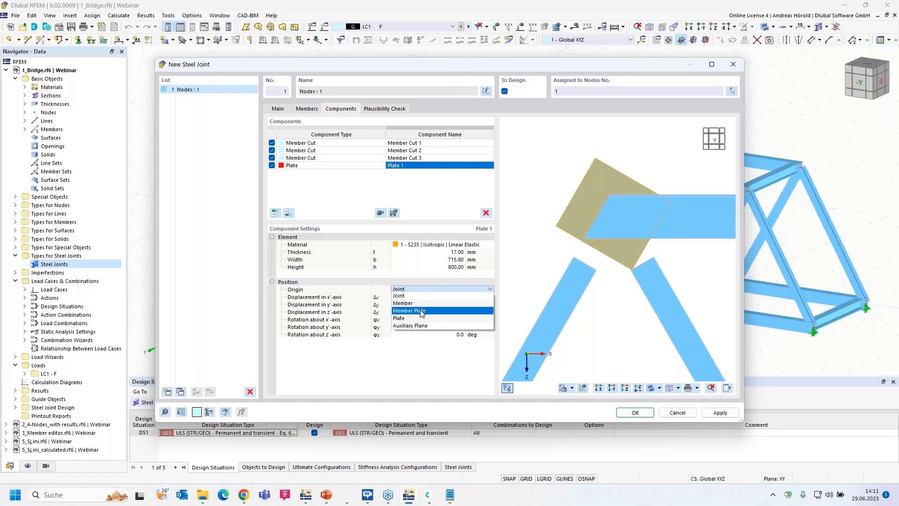
{"action": "left_click", "coordinate": [422, 311]}
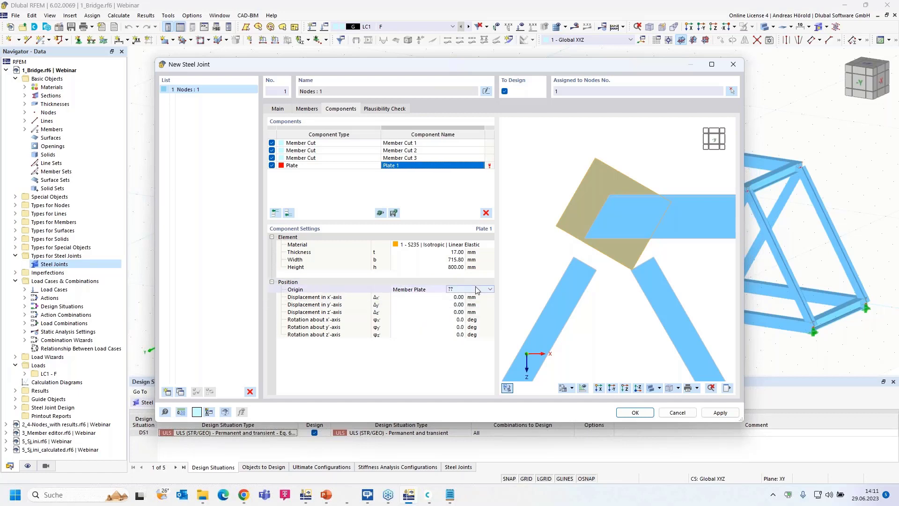
- Assign Hor | Web 2 as the member plate origin of Plate 1 and set its displacement in z to -14.5 mm
{"action": "left_click", "coordinate": [476, 289]}
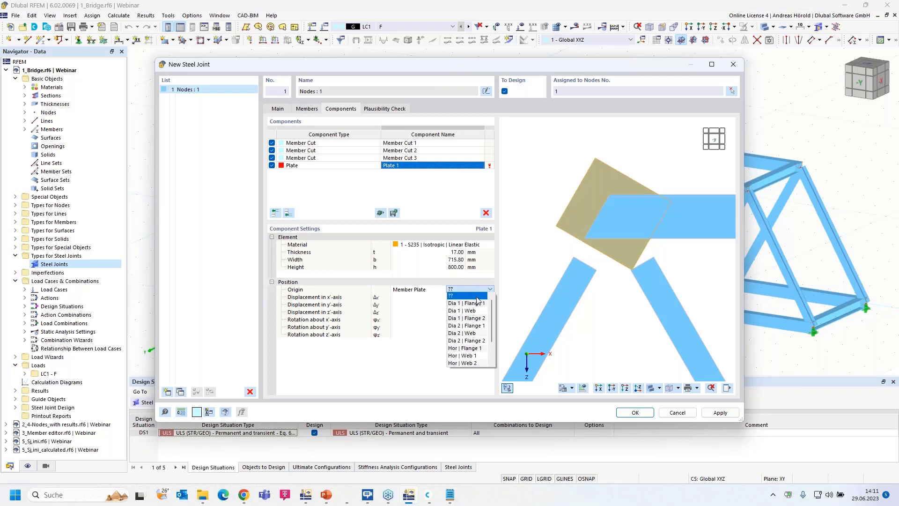
{"action": "left_click", "coordinate": [476, 363]}
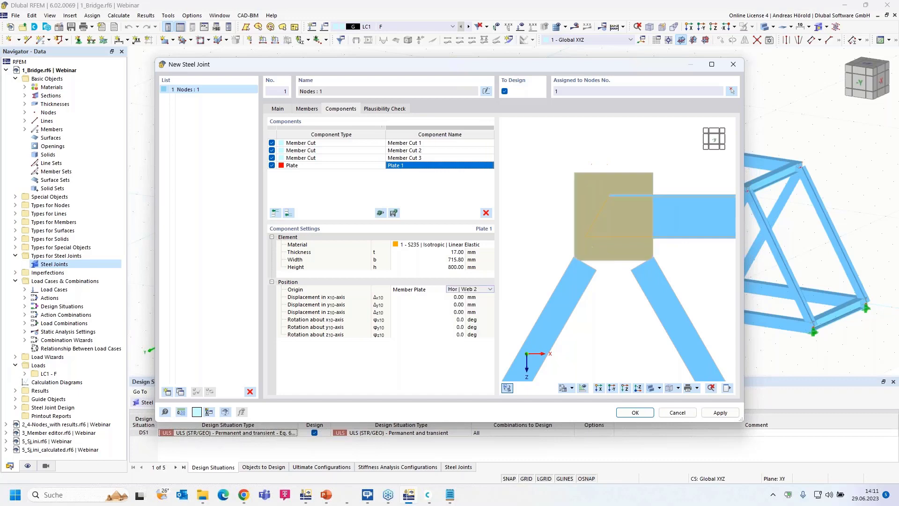
{"action": "left_click", "coordinate": [599, 388]}
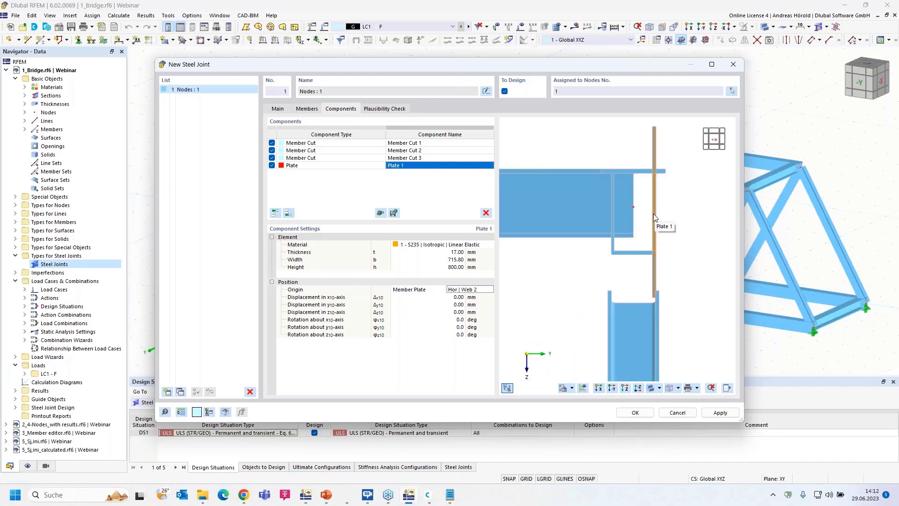
{"action": "left_click", "coordinate": [457, 313]}
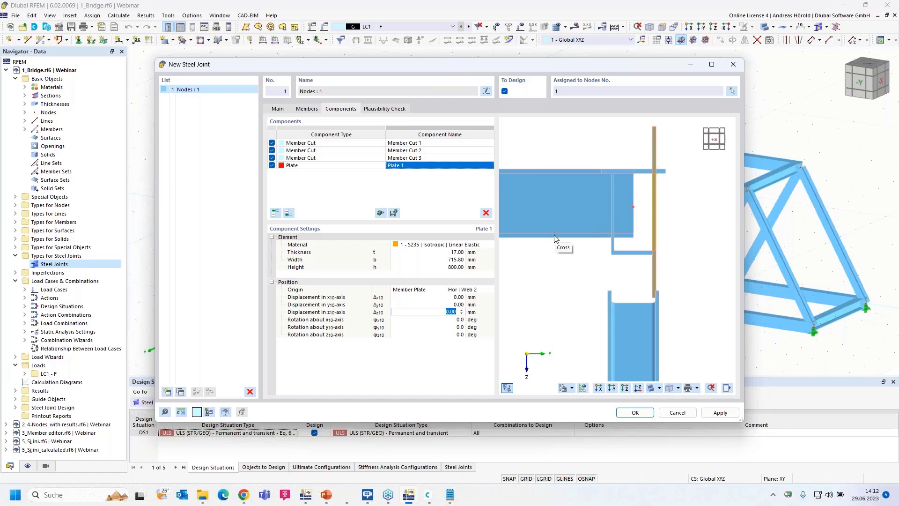
{"action": "type", "text": "-14.5"}
{"action": "key", "text": "Tab"}
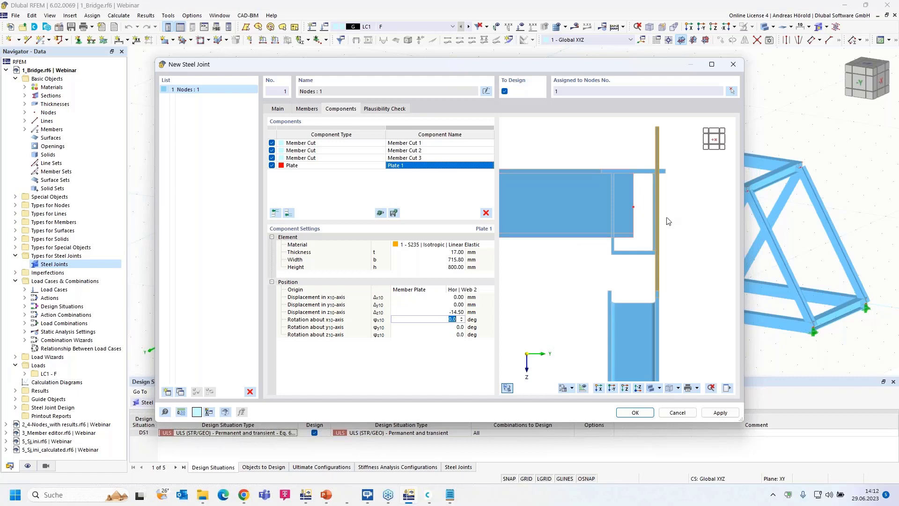
{"action": "scroll", "coordinate": [658, 212], "scroll_direction": "up", "scroll_amount": 4}
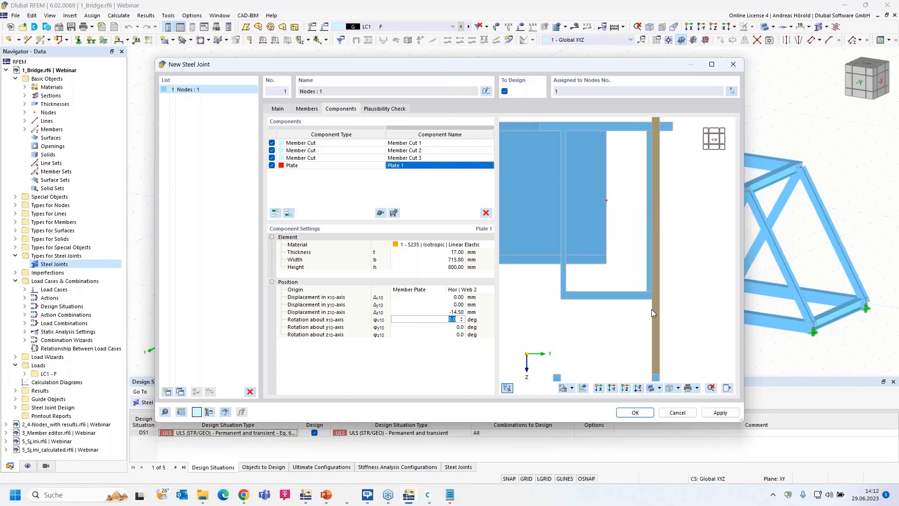
- Set the displacement of Plate 1 in the y-axis to 76.41 mm
{"action": "left_click", "coordinate": [611, 387]}
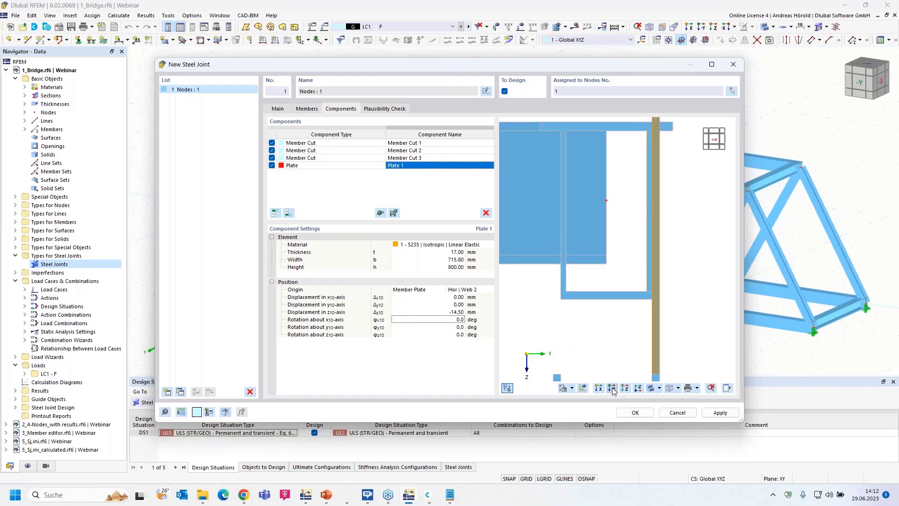
{"action": "double_click", "coordinate": [460, 304]}
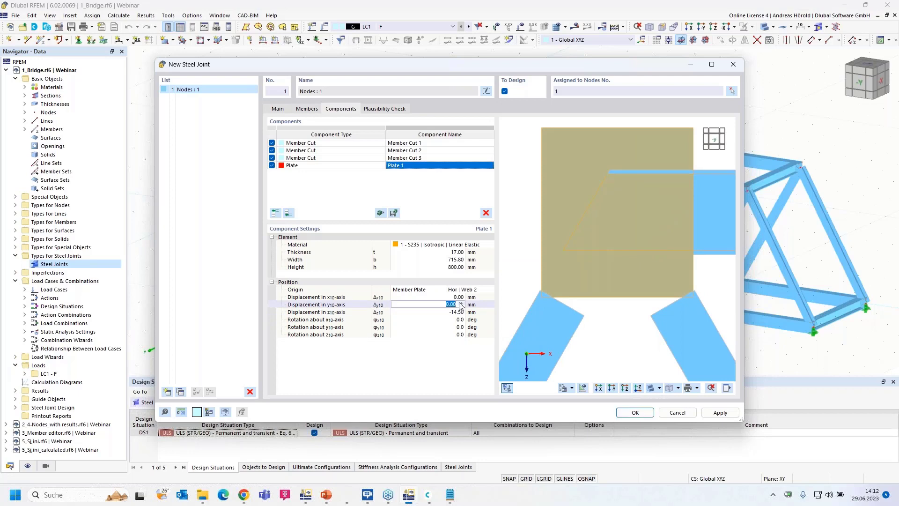
{"action": "type", "text": "76.41"}
{"action": "key", "text": "Tab"}
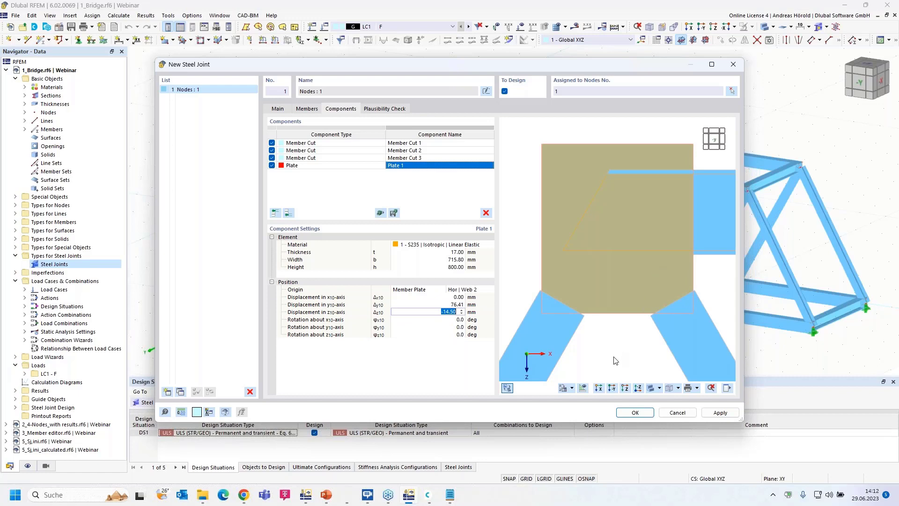
- Add a Plate Cut component that cuts Plate 1 by member plate at Flange 1 of the member Hor
{"action": "left_click", "coordinate": [289, 213]}
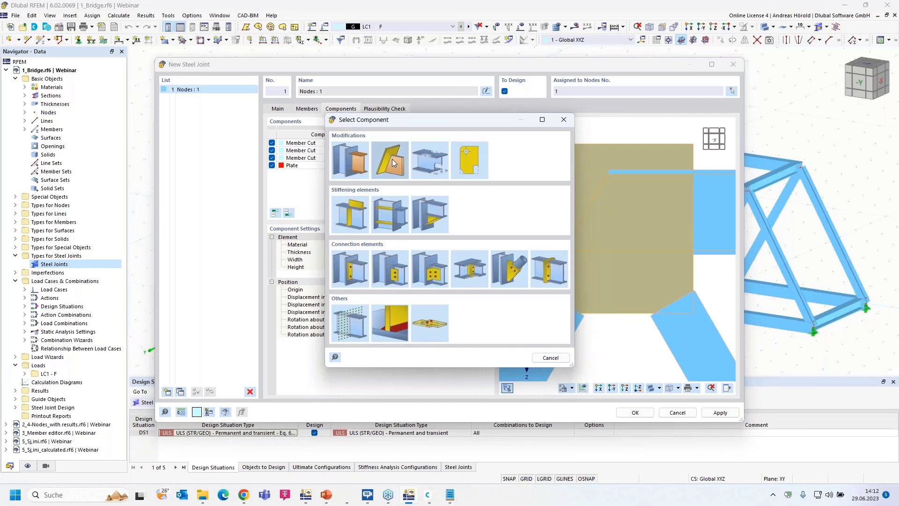
{"action": "left_click", "coordinate": [392, 158]}
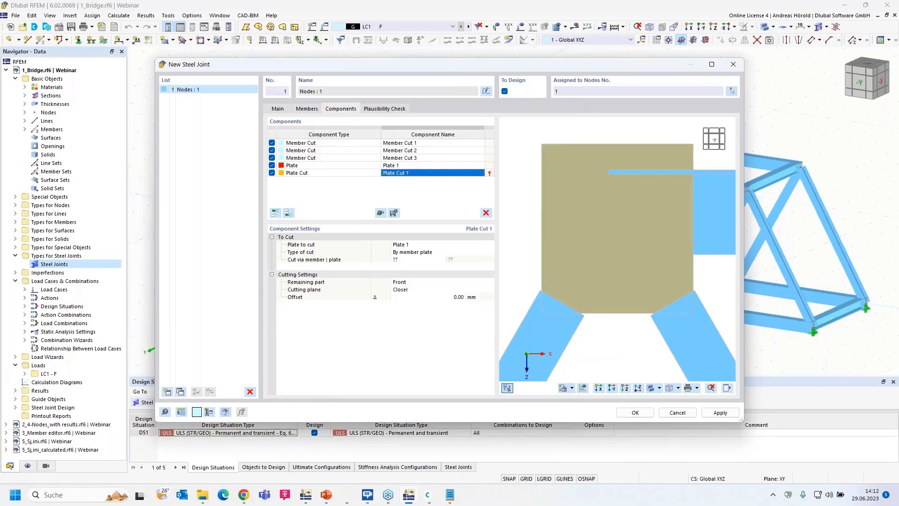
{"action": "left_click", "coordinate": [416, 259]}
{"action": "left_click", "coordinate": [418, 261]}
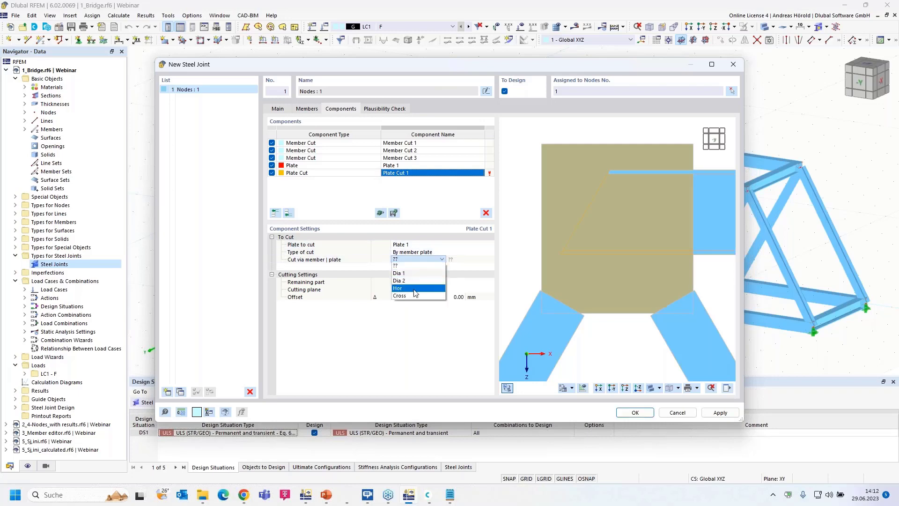
{"action": "left_click", "coordinate": [416, 292]}
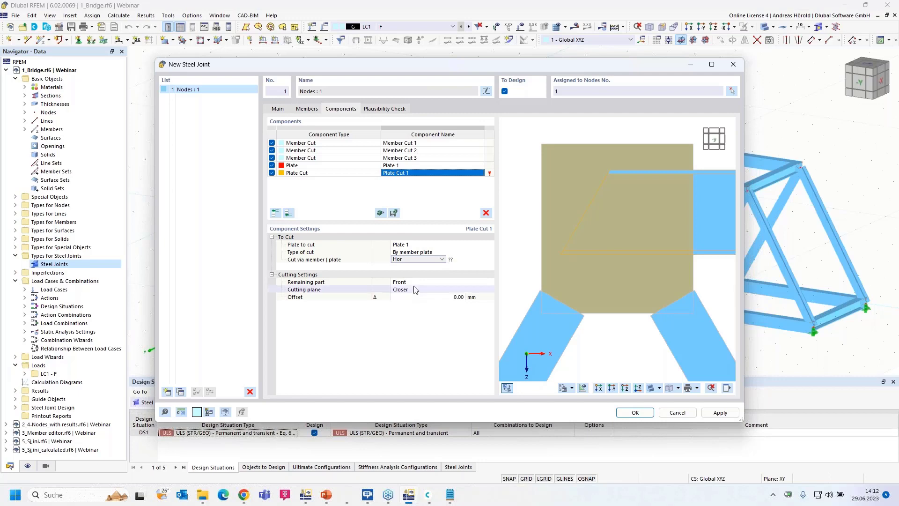
{"action": "left_click", "coordinate": [463, 260]}
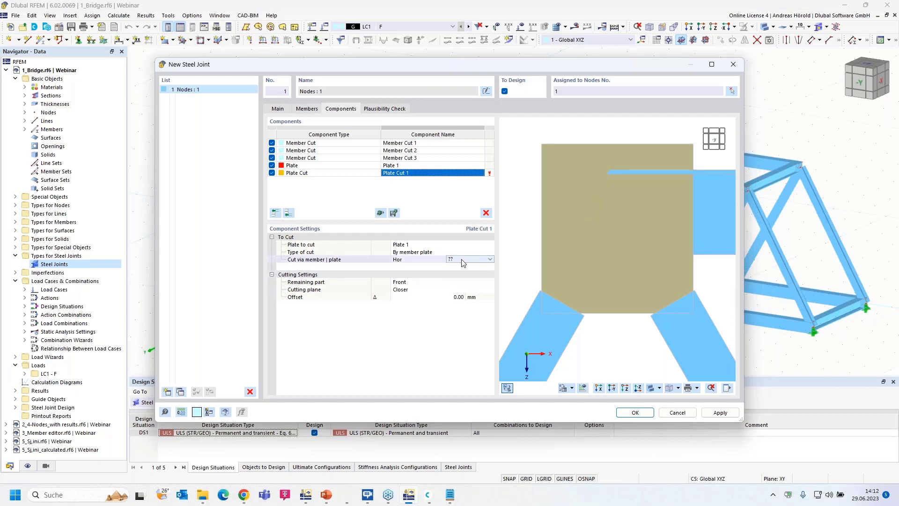
{"action": "left_click", "coordinate": [490, 260]}
{"action": "left_click", "coordinate": [478, 276]}
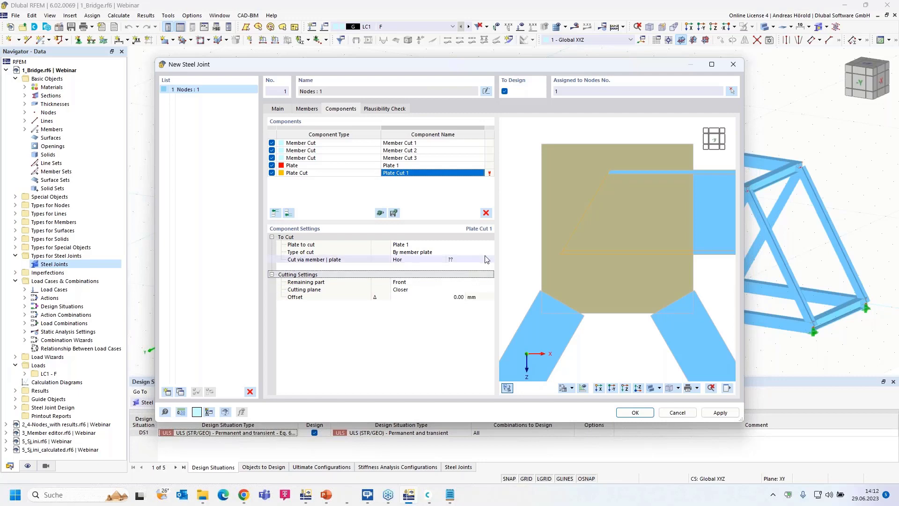
{"action": "left_click", "coordinate": [487, 259]}
{"action": "left_click", "coordinate": [490, 259]}
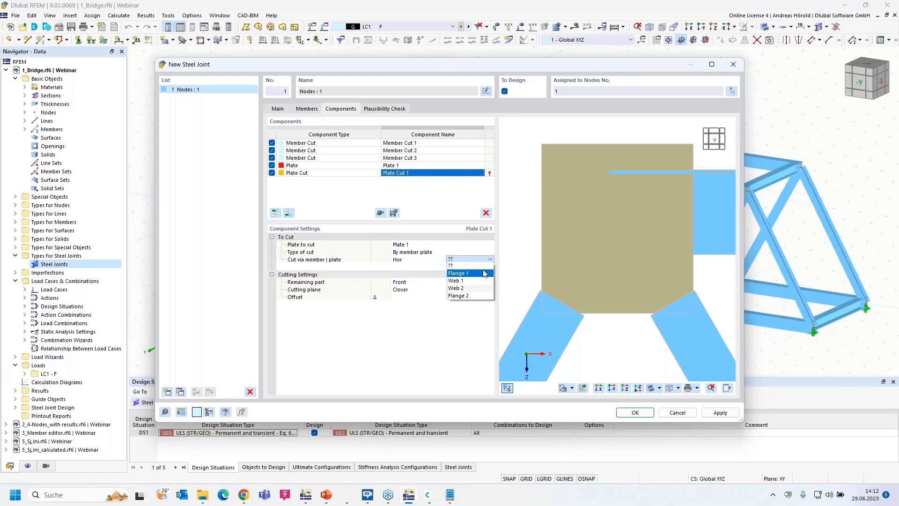
{"action": "left_click", "coordinate": [483, 274]}
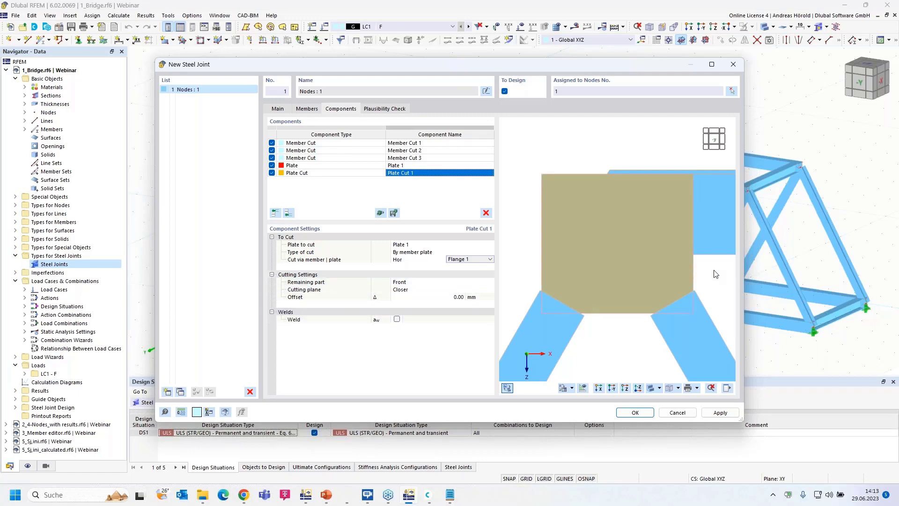
- Activate the weld of Plate Cut 1 and choose Fillet weld - rear side as its type
{"action": "middle_click_drag", "start_coordinate": [713, 273], "coordinate": [553, 270], "text": "ctrl"}
{"action": "scroll", "coordinate": [588, 212], "scroll_direction": "up", "scroll_amount": 4}
{"action": "middle_click_drag", "start_coordinate": [574, 184], "coordinate": [596, 275]}
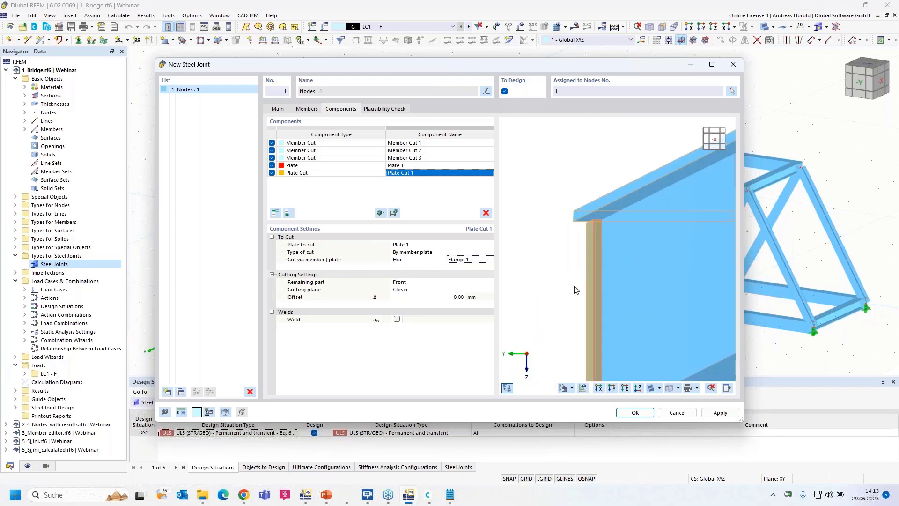
{"action": "left_click", "coordinate": [396, 319]}
{"action": "scroll", "coordinate": [615, 227], "scroll_direction": "up", "scroll_amount": 3}
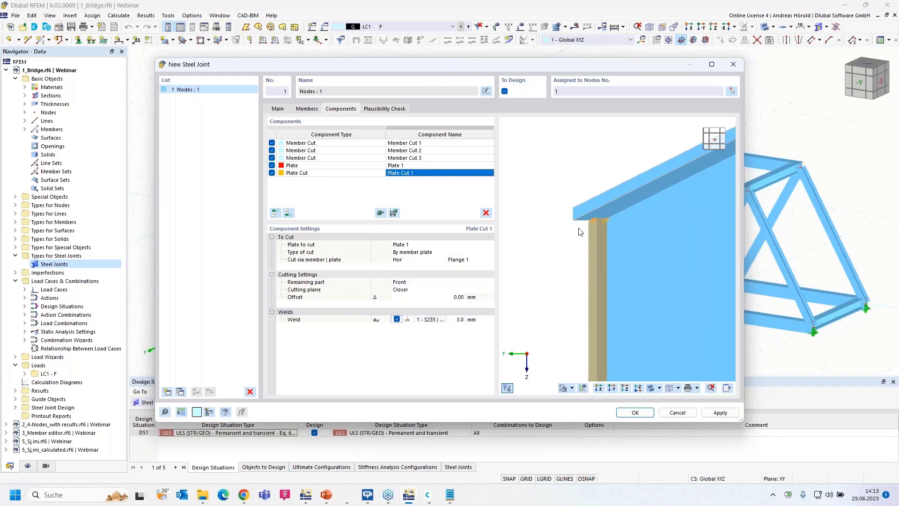
{"action": "scroll", "coordinate": [650, 202], "scroll_direction": "up", "scroll_amount": 3}
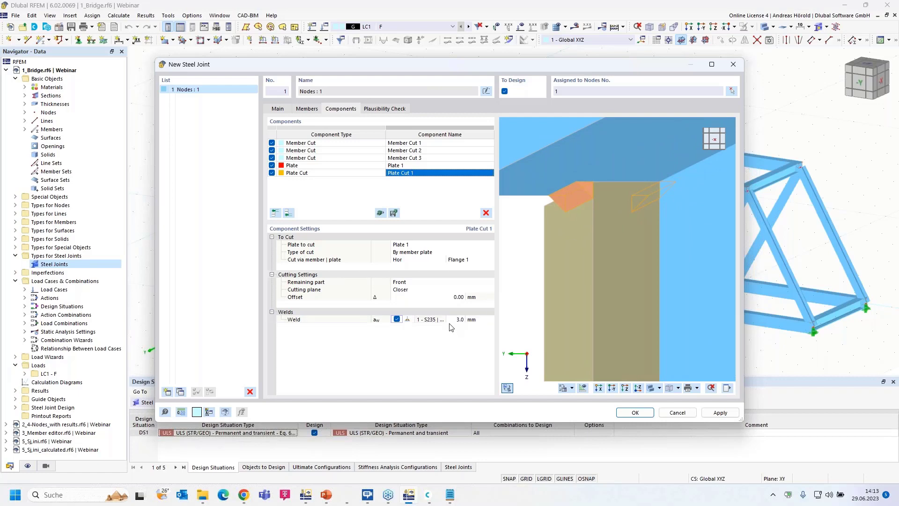
{"action": "left_click", "coordinate": [408, 319]}
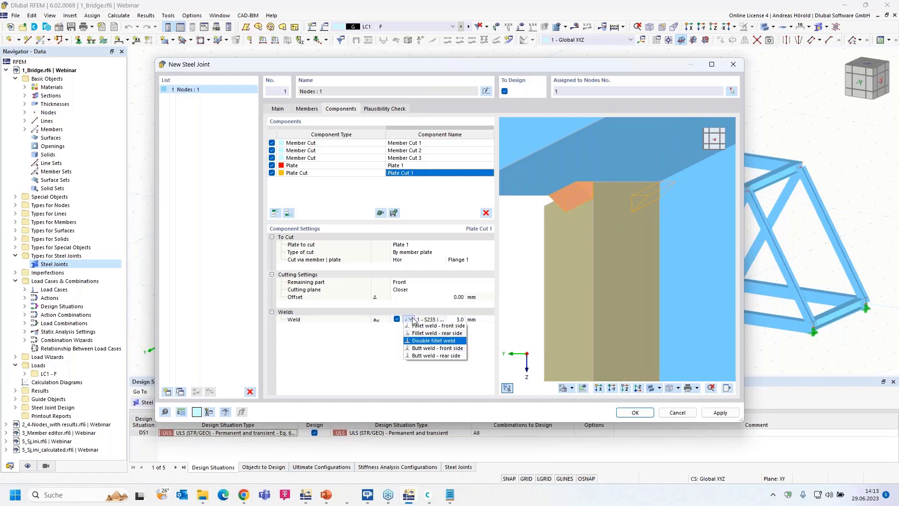
{"action": "left_click", "coordinate": [439, 332]}
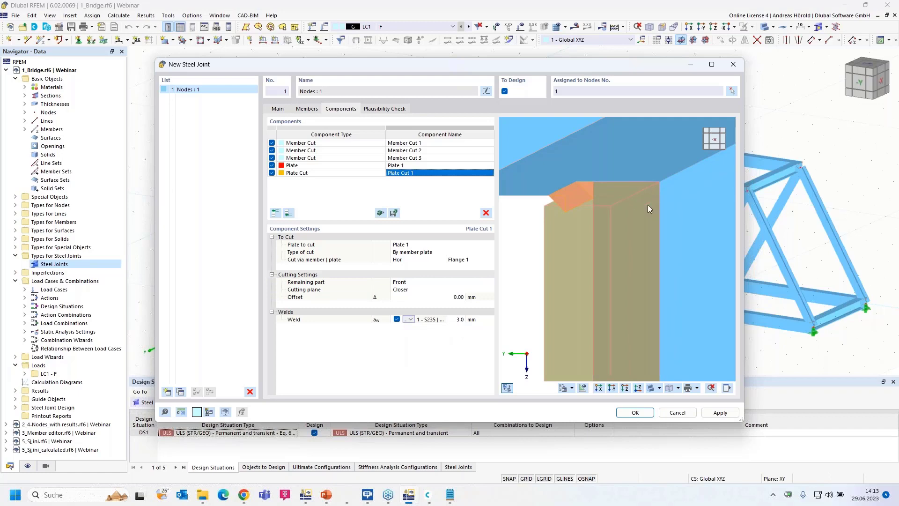
{"action": "scroll", "coordinate": [600, 237], "scroll_direction": "down", "scroll_amount": 2}
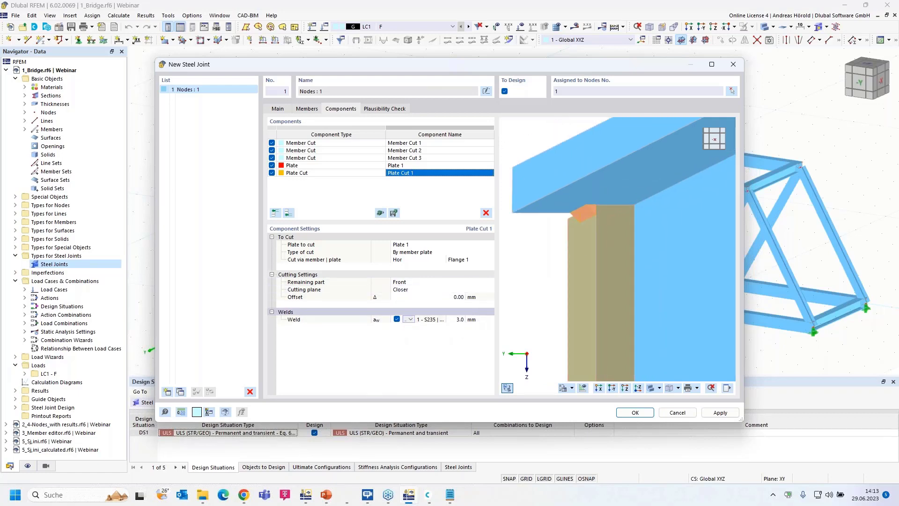
- Set the weld thickness of Plate Cut 1 to 8 mm
{"action": "left_click", "coordinate": [460, 319]}
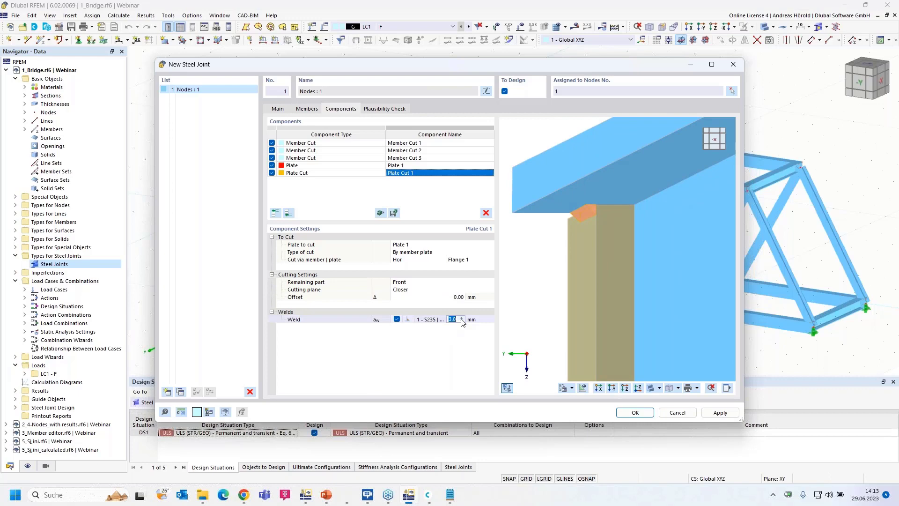
{"action": "type", "text": "8"}
{"action": "left_click", "coordinate": [461, 341]}
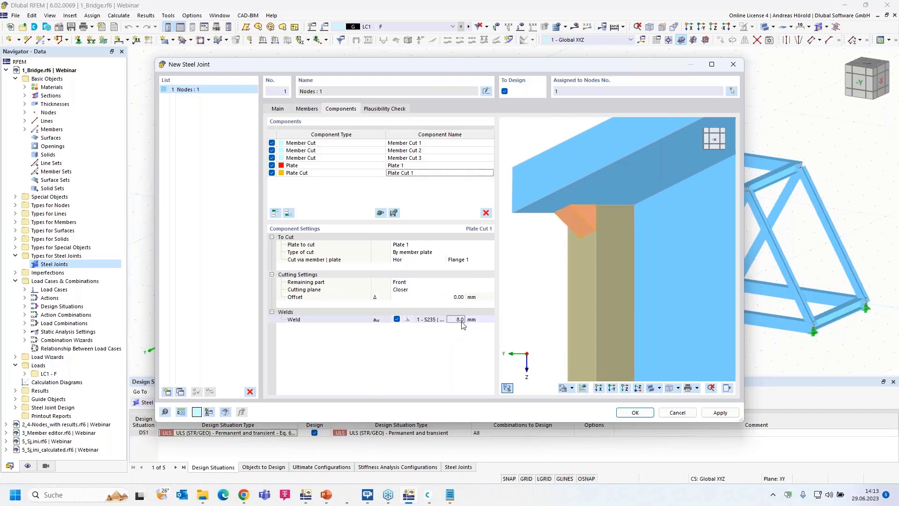
- Add a second Plate Cut component that cuts Plate 1 by the Web of the member Dia 1
{"action": "left_click", "coordinate": [612, 386]}
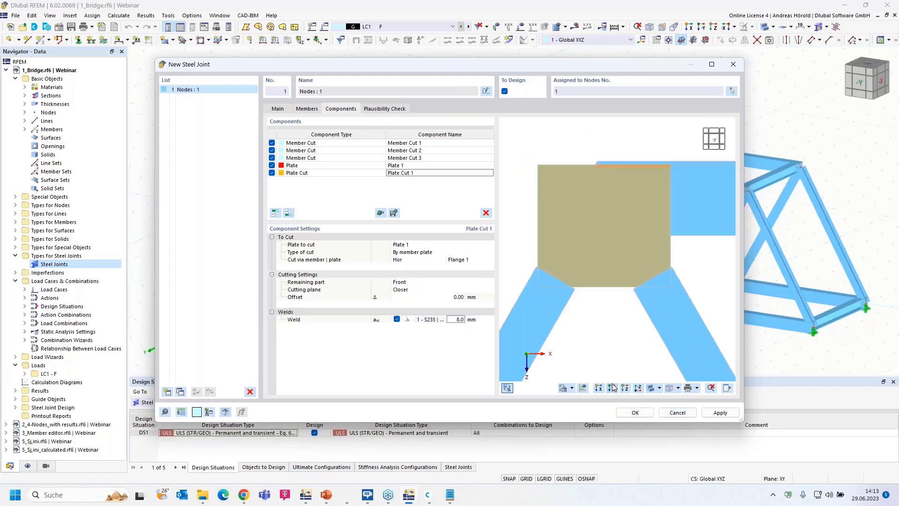
{"action": "left_click", "coordinate": [288, 213]}
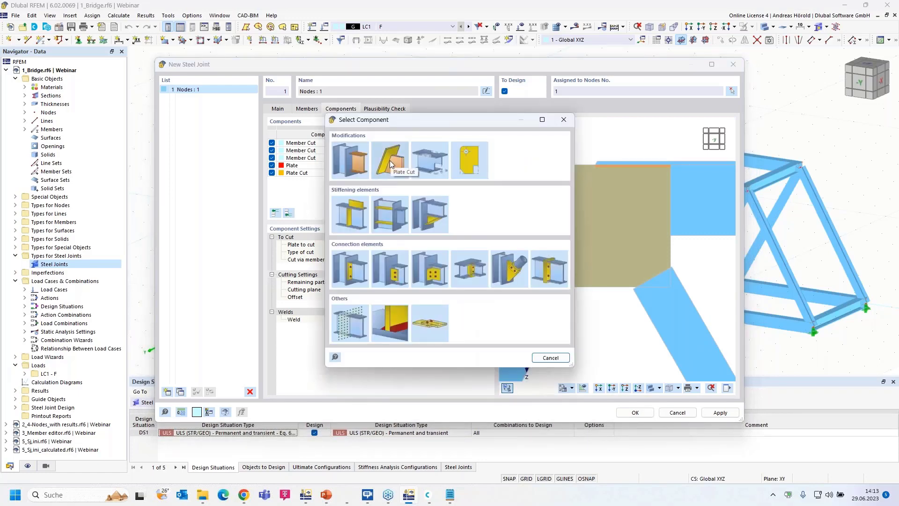
{"action": "left_click", "coordinate": [390, 160]}
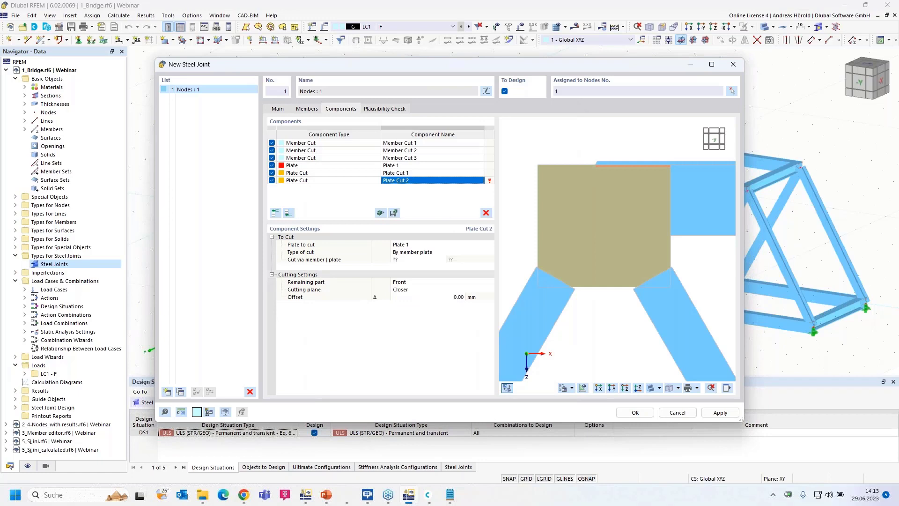
{"action": "left_click", "coordinate": [406, 261]}
{"action": "left_click", "coordinate": [442, 260]}
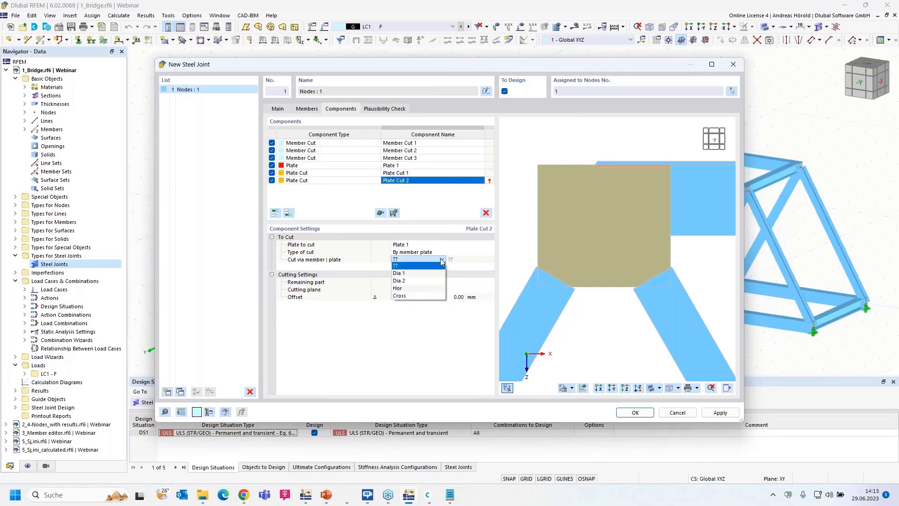
{"action": "left_click", "coordinate": [423, 274]}
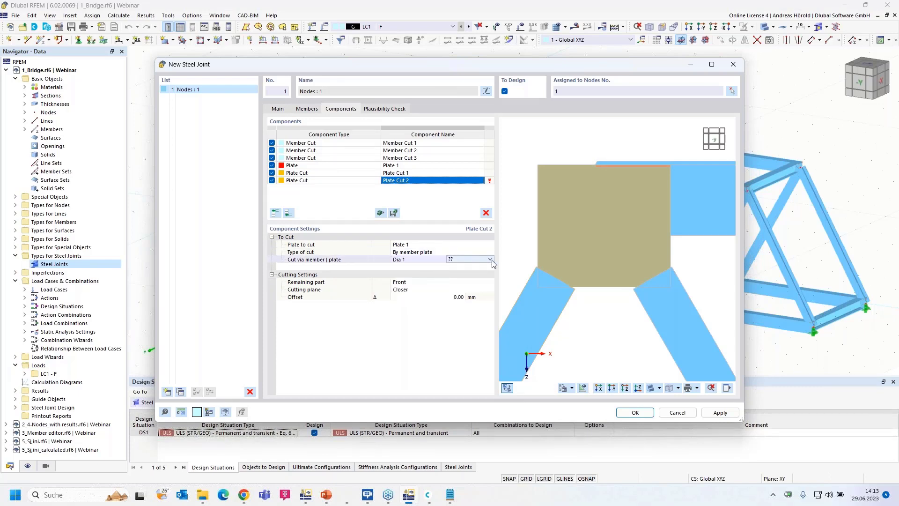
{"action": "left_click", "coordinate": [492, 260]}
{"action": "left_click", "coordinate": [474, 281]}
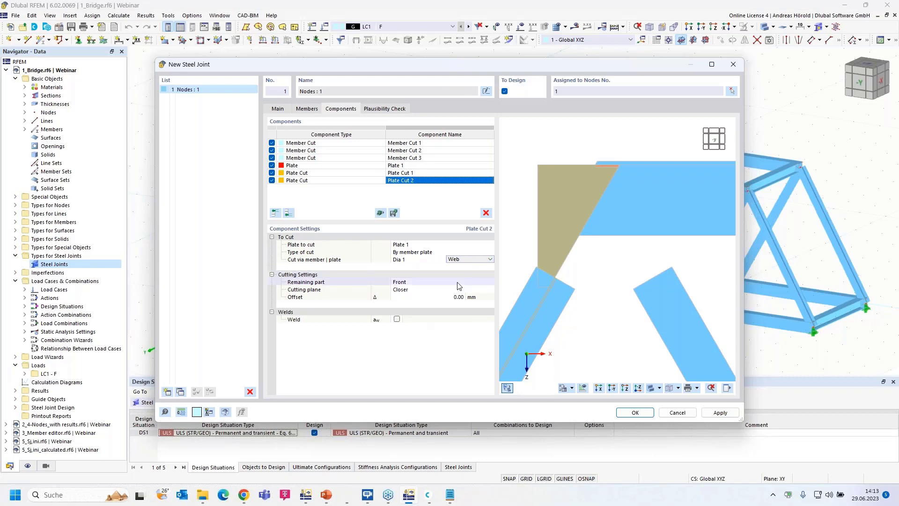
- Set the remaining part of Plate Cut 2 to Rear
{"action": "left_click", "coordinate": [414, 282]}
{"action": "left_click", "coordinate": [413, 282]}
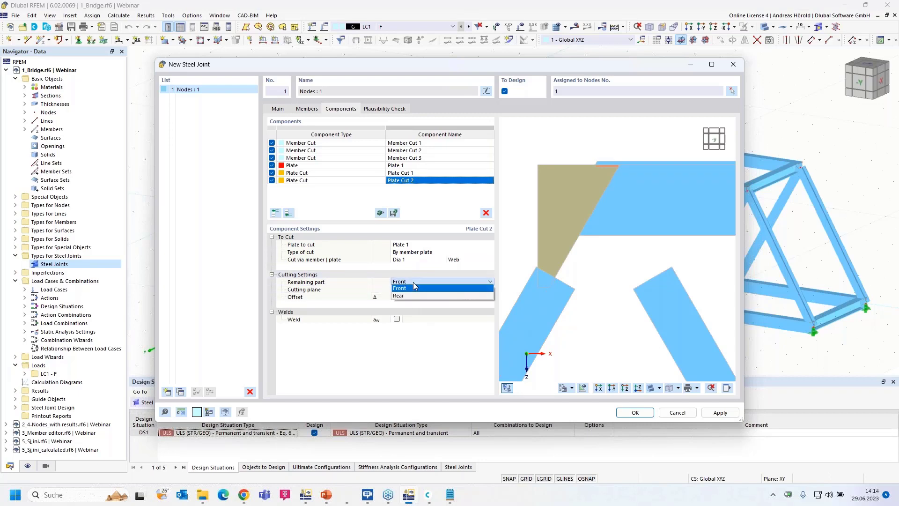
{"action": "left_click", "coordinate": [409, 297]}
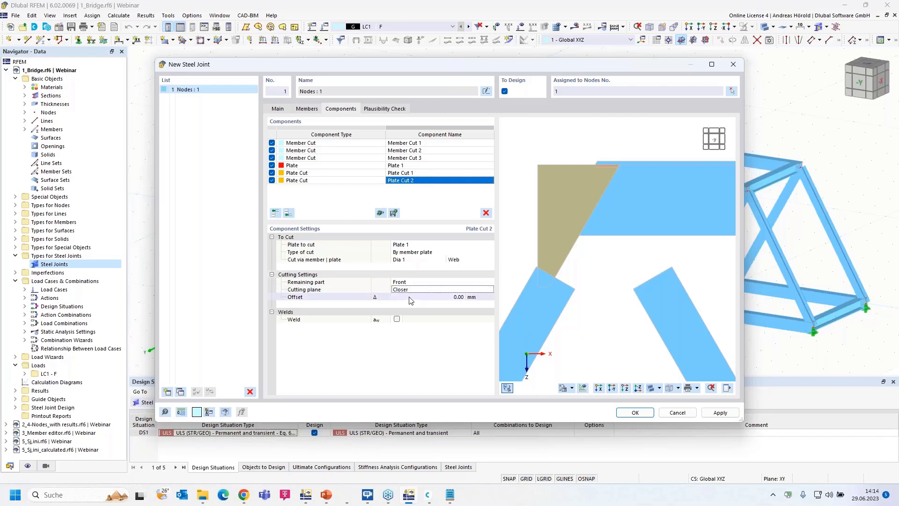
{"action": "left_click", "coordinate": [445, 281]}
{"action": "left_click", "coordinate": [445, 281]}
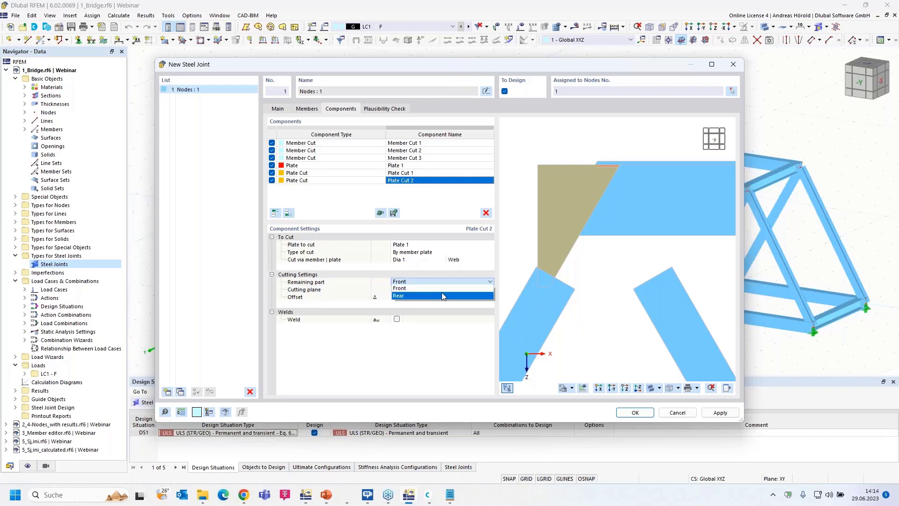
{"action": "left_click", "coordinate": [443, 296]}
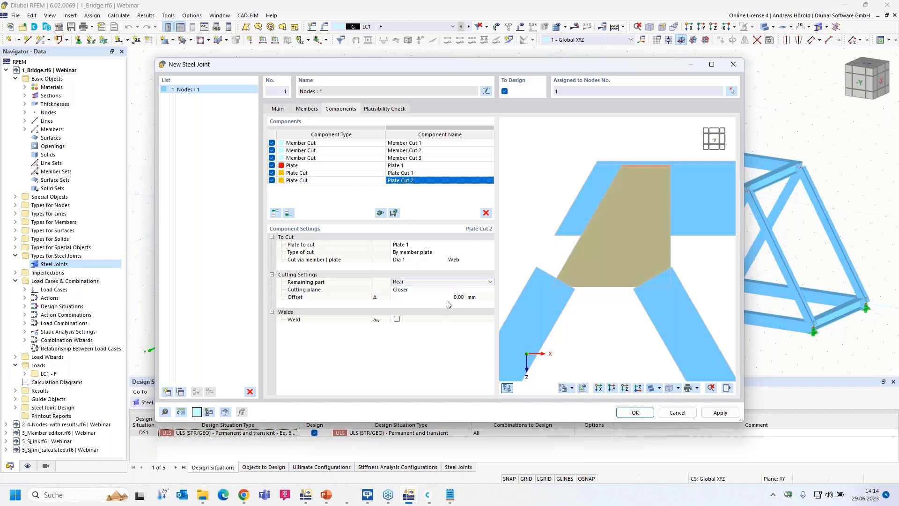
- Set the cutting offset of Plate Cut 2 to -125 mm
{"action": "left_click", "coordinate": [433, 297]}
{"action": "type", "text": "-125"}
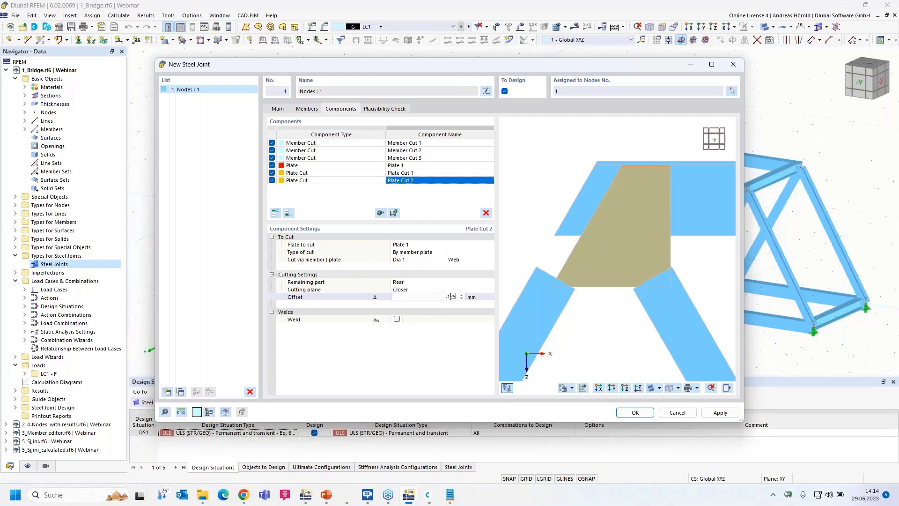
{"action": "key", "text": "Return"}
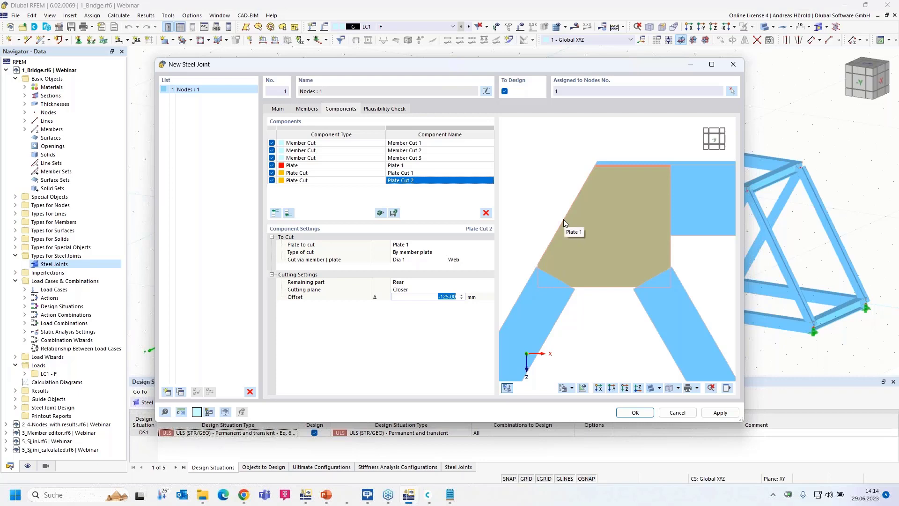
- Add a Plate Editor component for Plate 1 and set its type of operation to Opening
{"action": "left_click", "coordinate": [288, 214]}
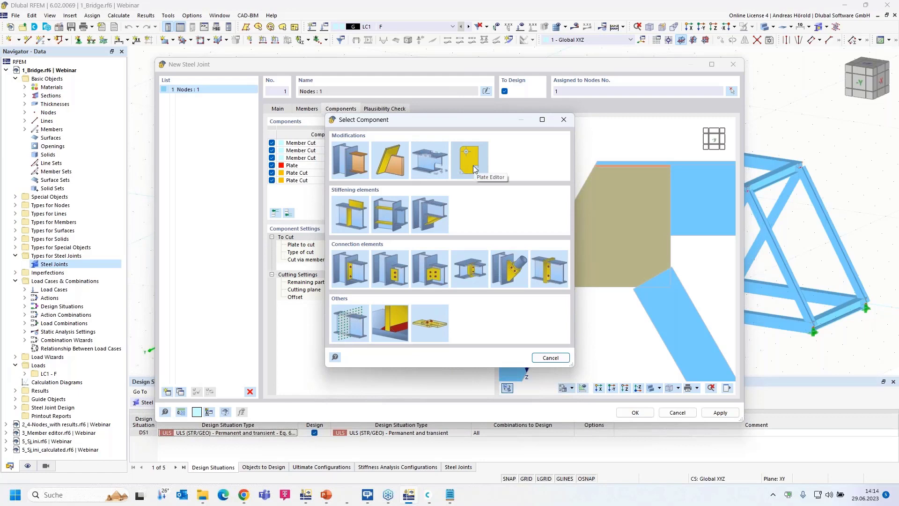
{"action": "left_click", "coordinate": [469, 161]}
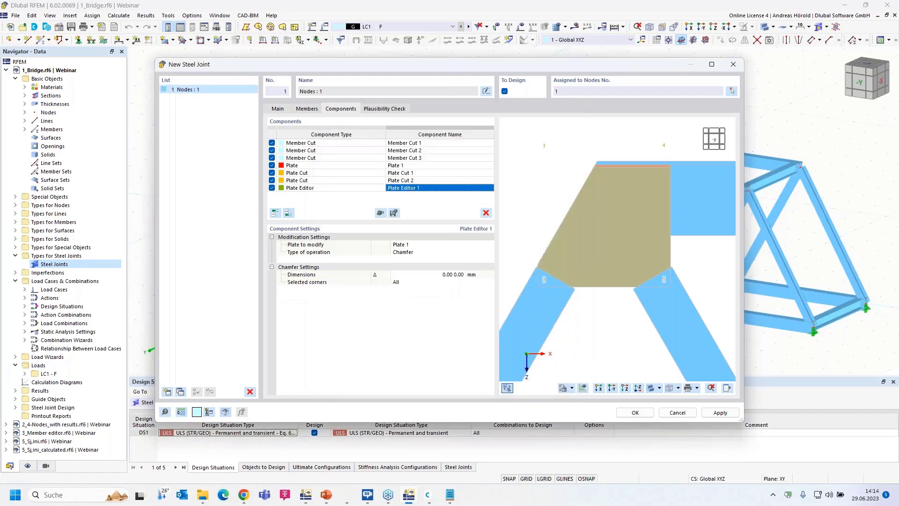
{"action": "left_click", "coordinate": [426, 254]}
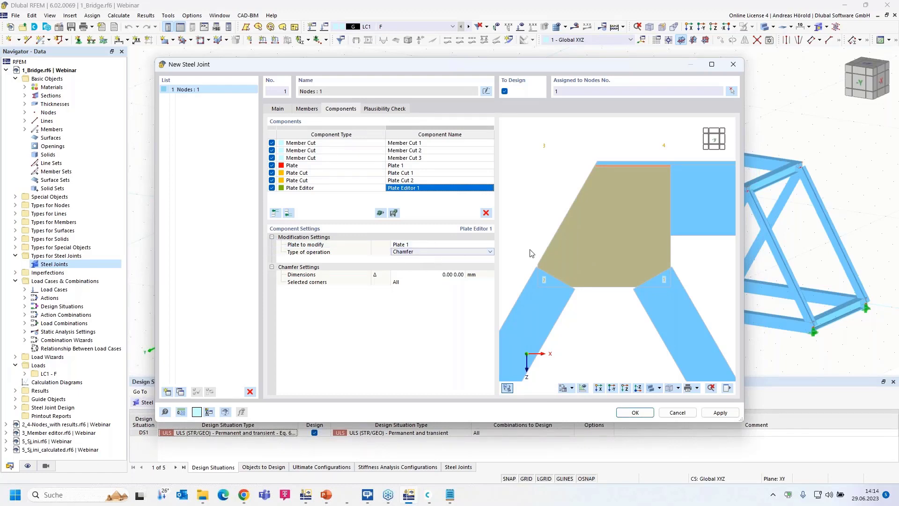
{"action": "left_click", "coordinate": [490, 252]}
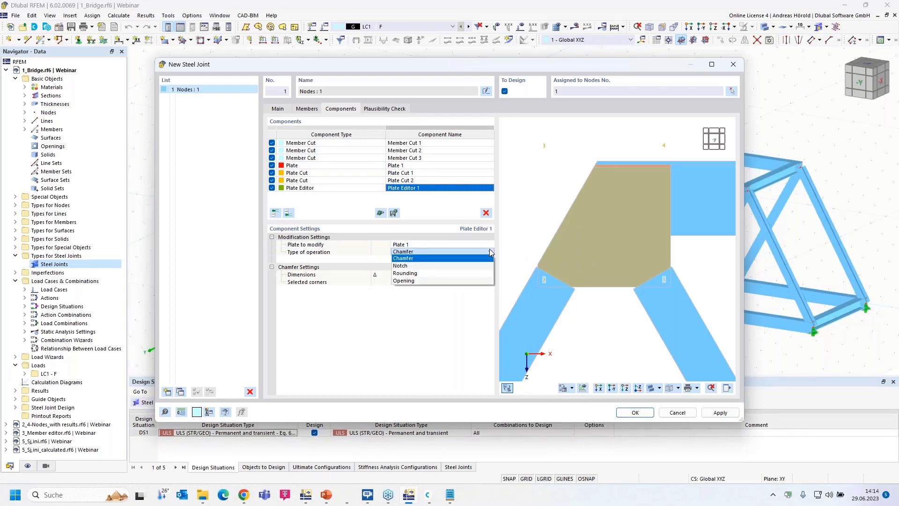
{"action": "left_click", "coordinate": [433, 280]}
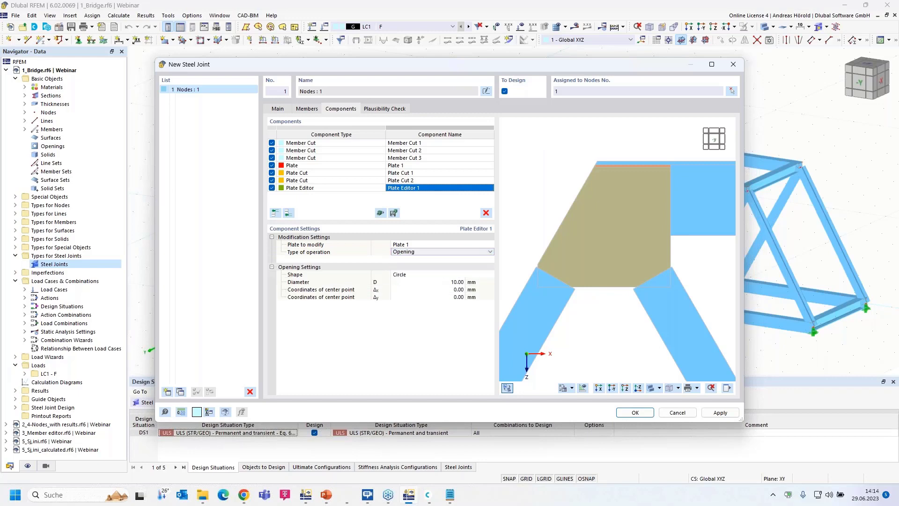
- Change the shape of the opening in Plate 1 to Hexagon
{"action": "left_click", "coordinate": [427, 275]}
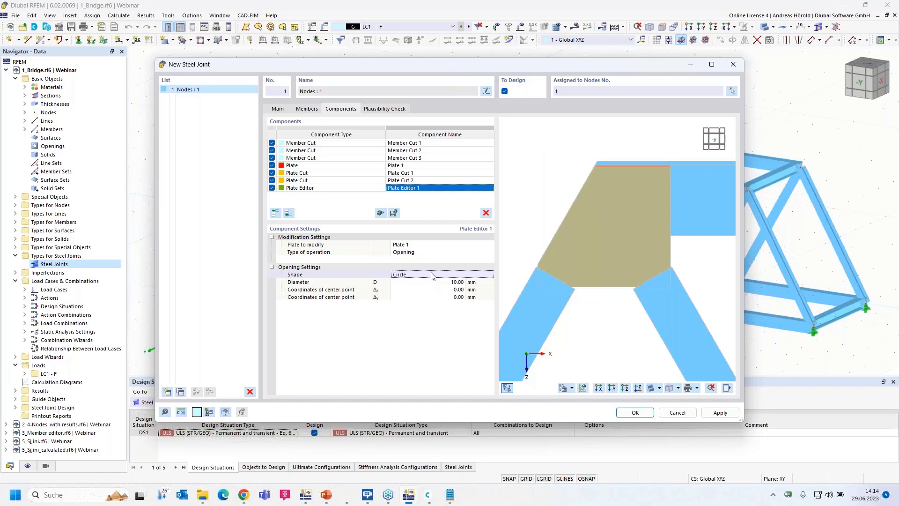
{"action": "left_click", "coordinate": [489, 274]}
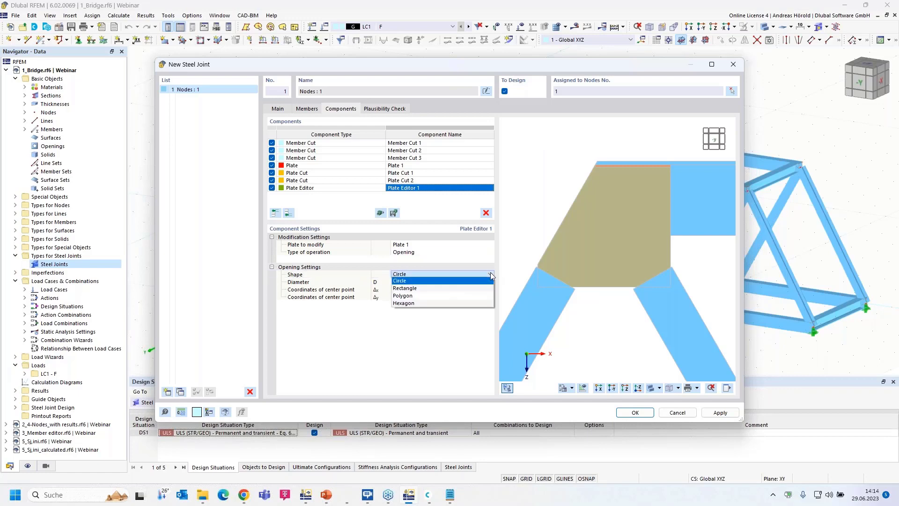
{"action": "left_click", "coordinate": [446, 303]}
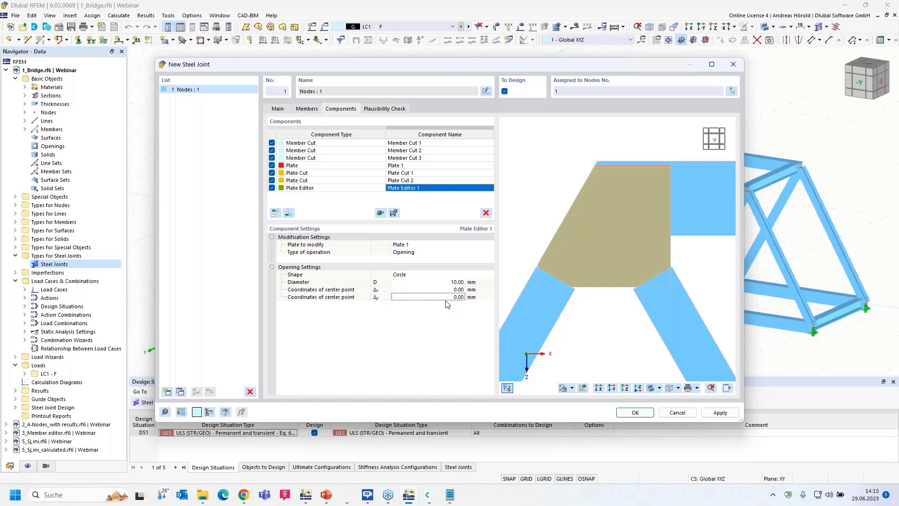
{"action": "left_click", "coordinate": [449, 275]}
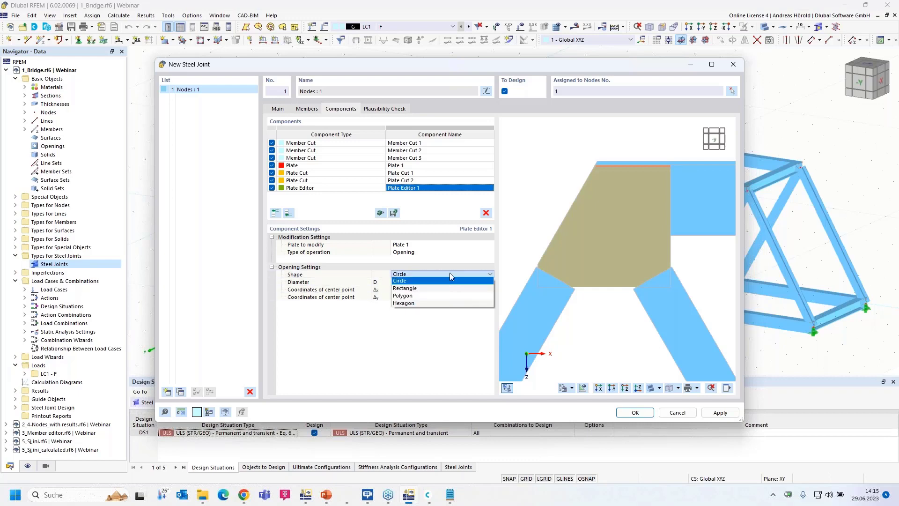
{"action": "left_click", "coordinate": [452, 304]}
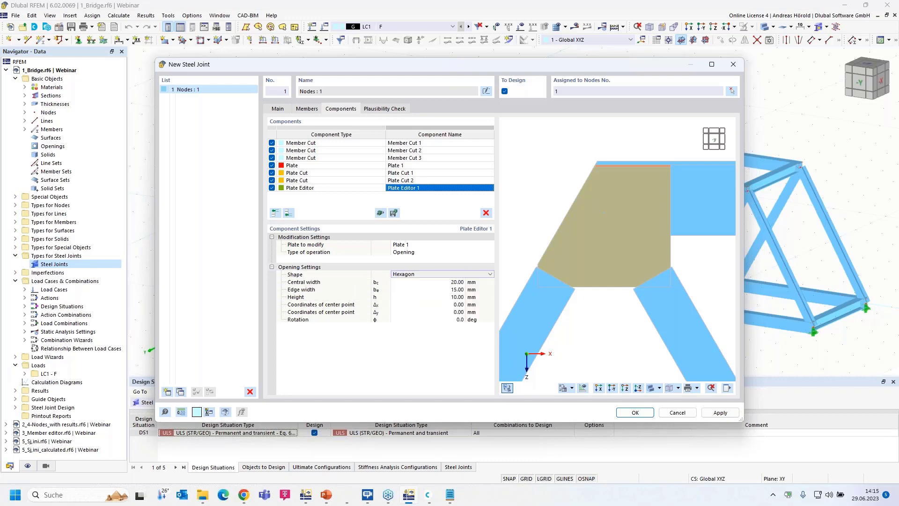
- Set the hexagonal opening's central width to 300.11 mm, edge width to 150 mm and height to 260 mm
{"action": "left_click", "coordinate": [458, 282]}
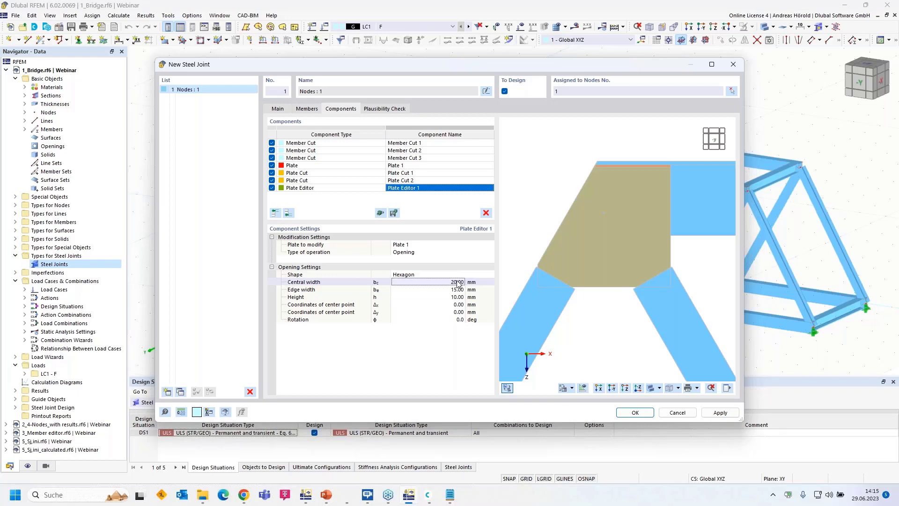
{"action": "type", "text": "300,11"}
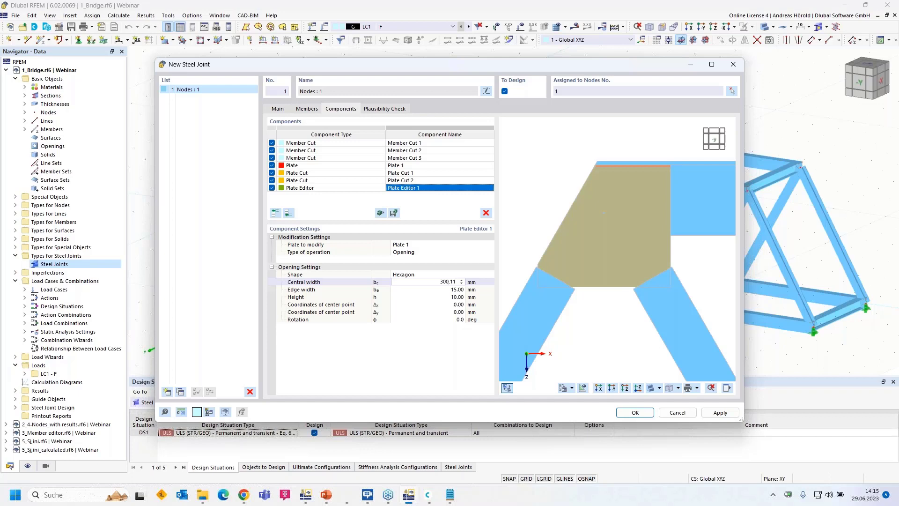
{"action": "key", "text": "Tab"}
{"action": "type", "text": "1500"}
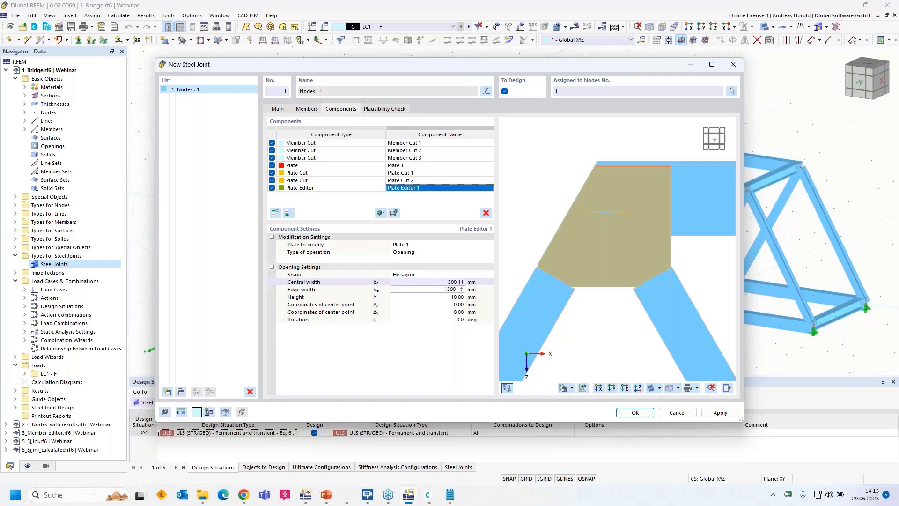
{"action": "key", "text": "BackSpace"}
{"action": "key", "text": "Tab"}
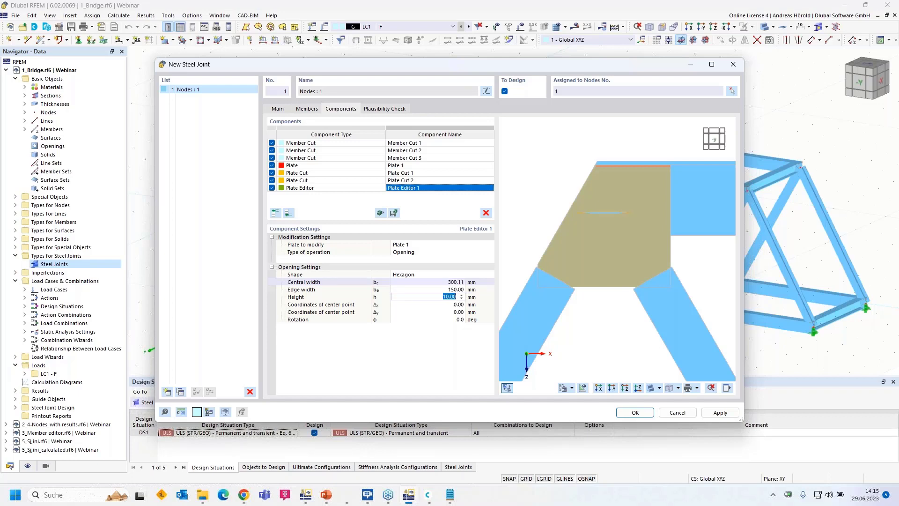
{"action": "type", "text": "260"}
{"action": "key", "text": "Tab"}
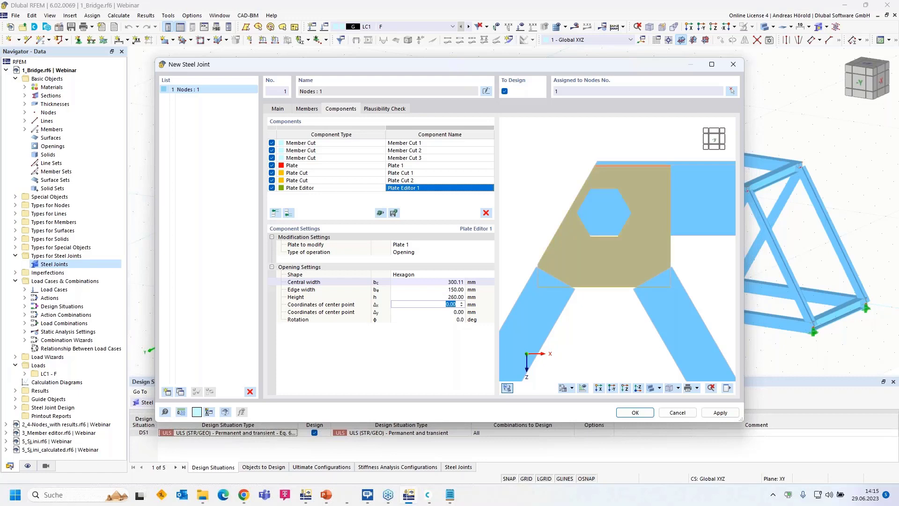
- Set the Y coordinate of the hexagonal opening's center point to 400 mm
{"action": "key", "text": "Tab"}
{"action": "type", "text": "400"}
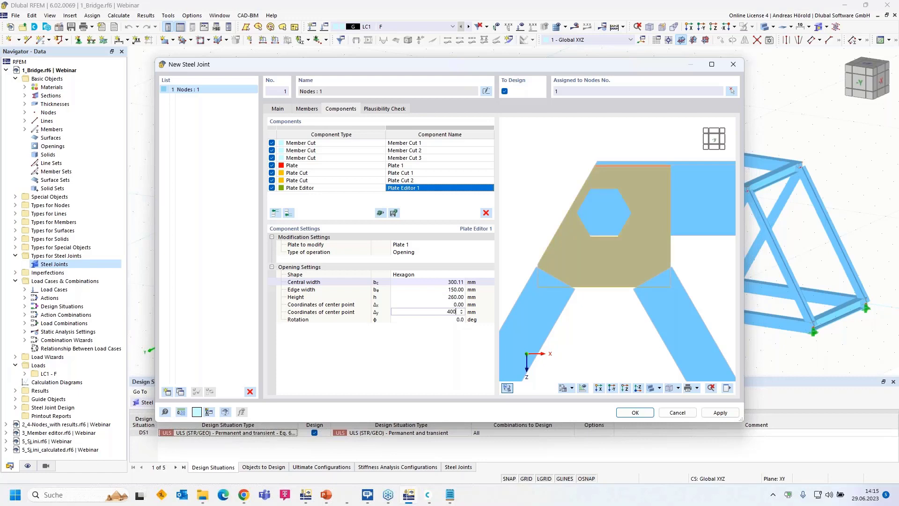
{"action": "key", "text": "Tab"}
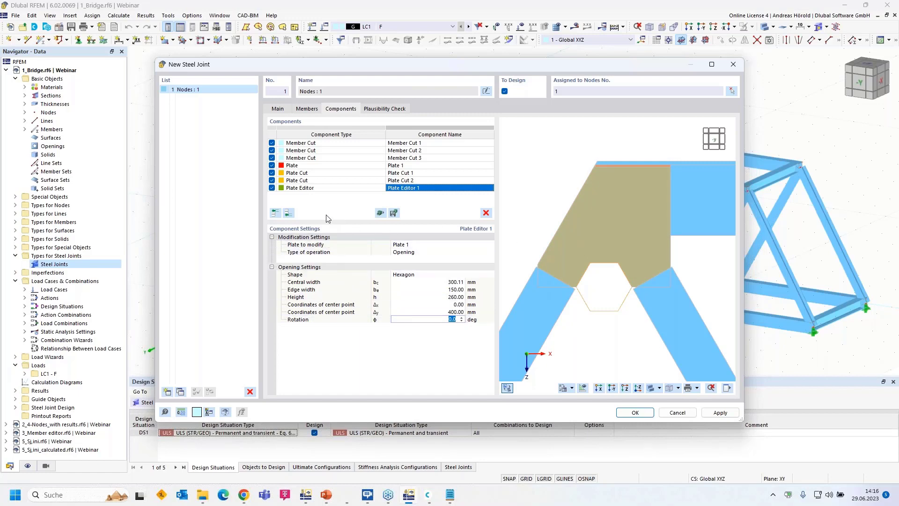
{"action": "scroll", "coordinate": [673, 287], "scroll_direction": "up", "scroll_amount": 2}
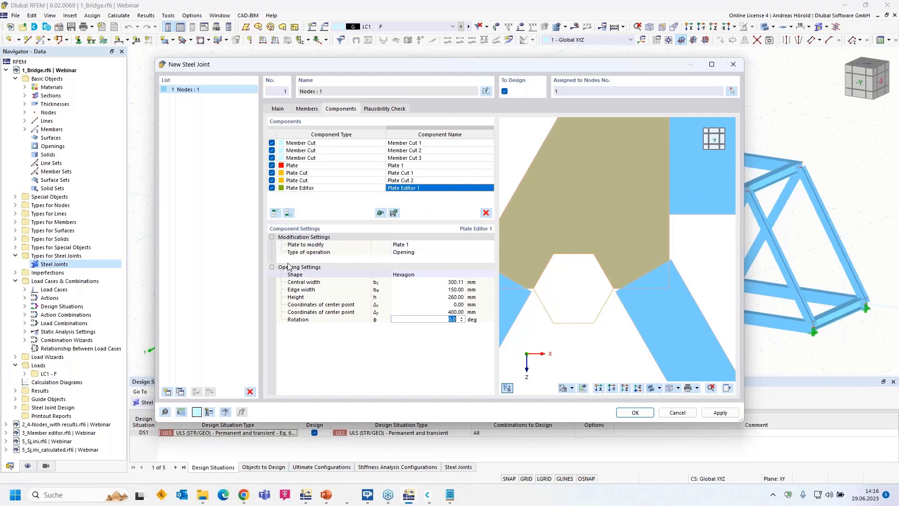
- Add a second Plate Editor component that chamfers Plate 1 with dimensions 207.85 and 120 mm
{"action": "left_click", "coordinate": [287, 216]}
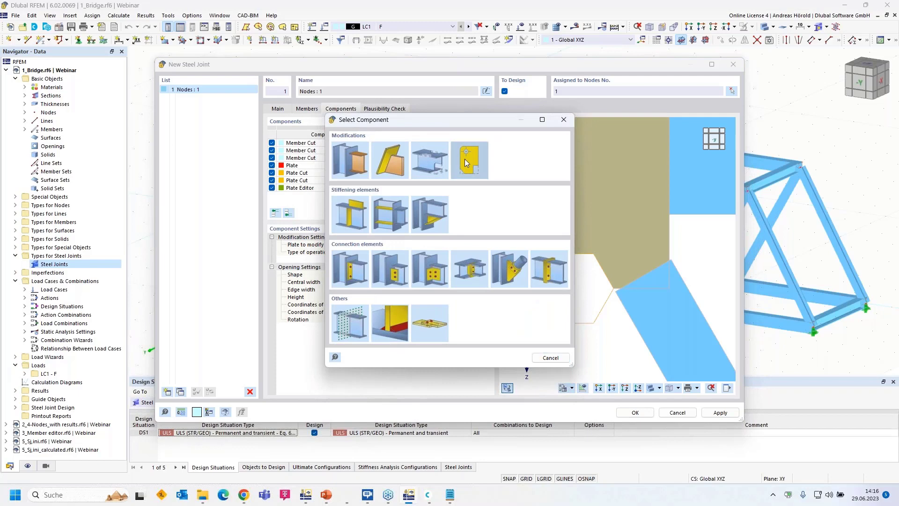
{"action": "left_click", "coordinate": [465, 161]}
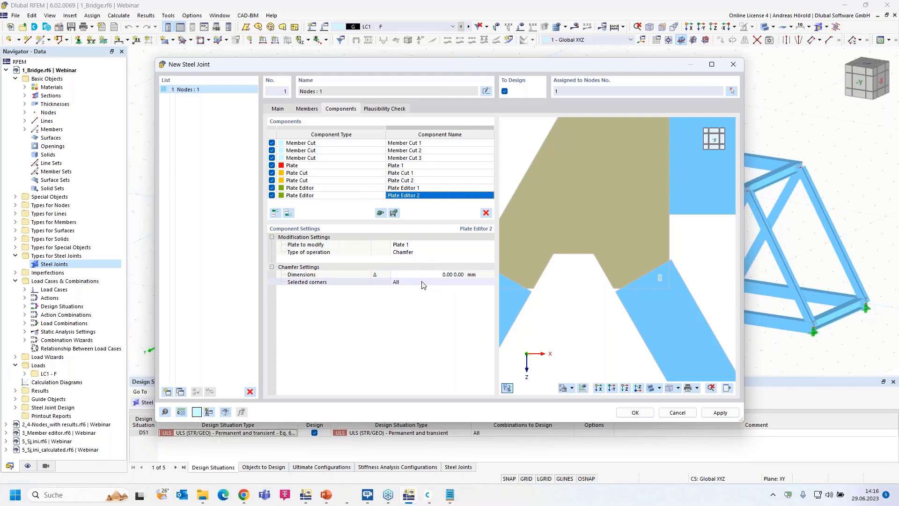
{"action": "left_click", "coordinate": [439, 275]}
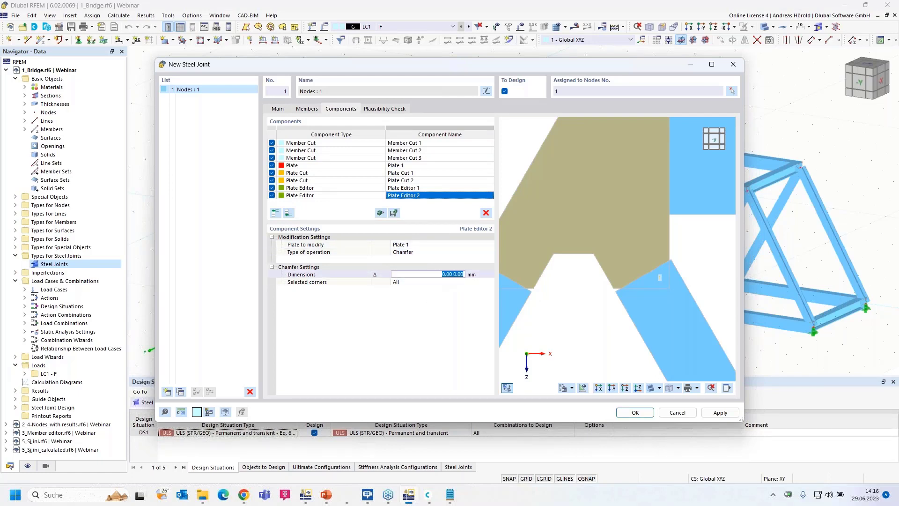
{"action": "type", "text": "207,9"}
{"action": "key", "text": "BackSpace"}
{"action": "type", "text": "85 120"}
{"action": "key", "text": "Tab"}
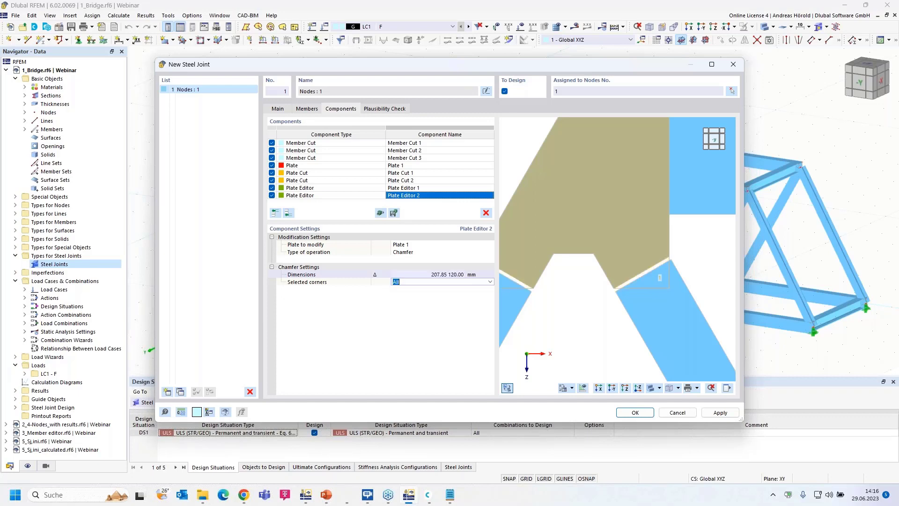
- Restrict the chamfer of Plate Editor 2 to corners 1 and 2
{"action": "scroll", "coordinate": [663, 279], "scroll_direction": "down", "scroll_amount": 2}
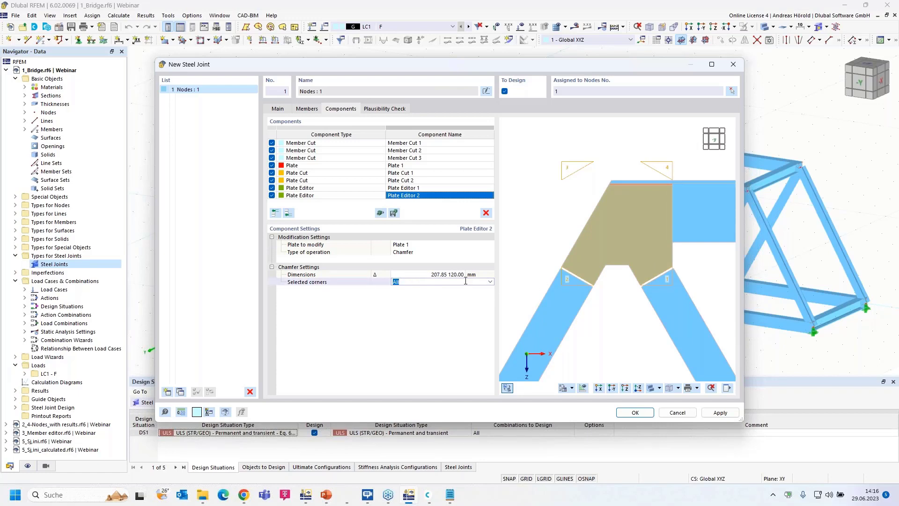
{"action": "type", "text": "1, 2"}
{"action": "key", "text": "Return"}
{"action": "scroll", "coordinate": [660, 289], "scroll_direction": "up", "scroll_amount": 5}
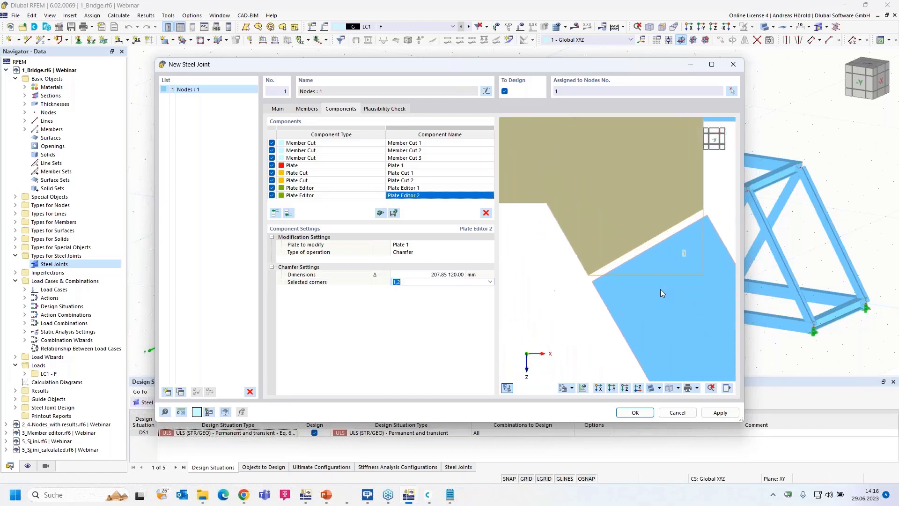
{"action": "scroll", "coordinate": [606, 257], "scroll_direction": "down", "scroll_amount": 3}
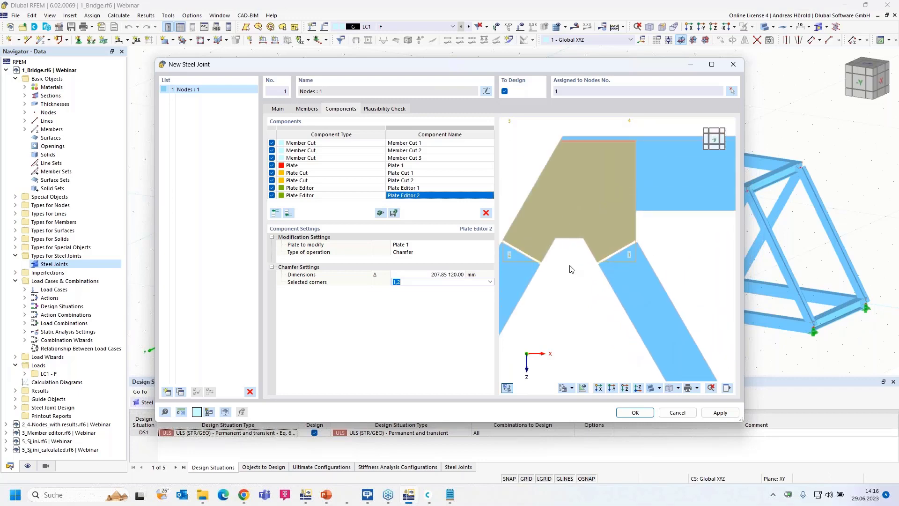
- Copy Plate 1 with its two plate cuts and two plate editors to the end of the component list, and select the copied plate
{"action": "middle_click_drag", "start_coordinate": [696, 252], "coordinate": [624, 265], "text": "ctrl"}
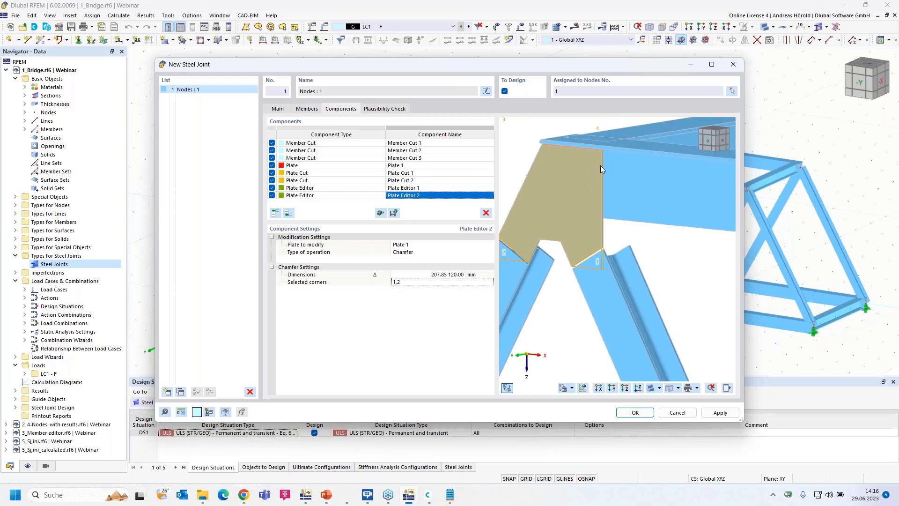
{"action": "middle_click_drag", "start_coordinate": [667, 261], "coordinate": [683, 317], "text": "ctrl"}
{"action": "scroll", "coordinate": [669, 319], "scroll_direction": "down", "scroll_amount": 2}
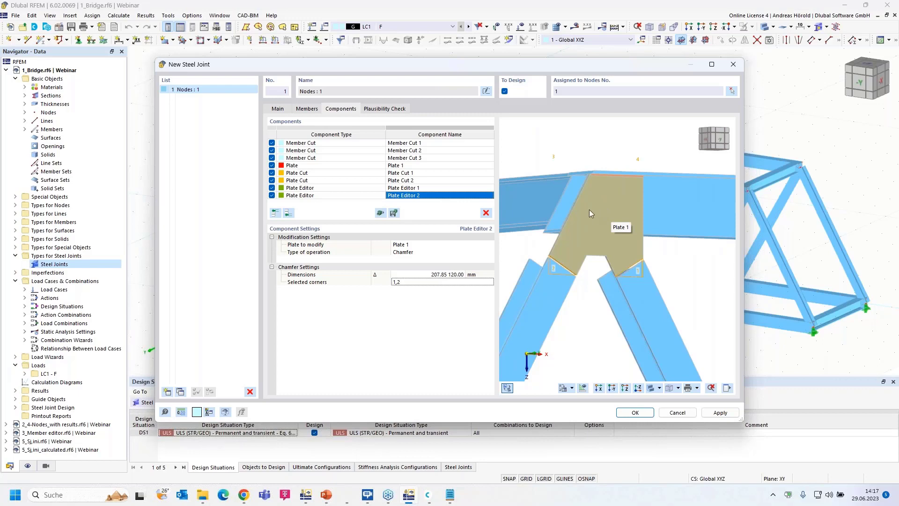
{"action": "left_click", "coordinate": [307, 166]}
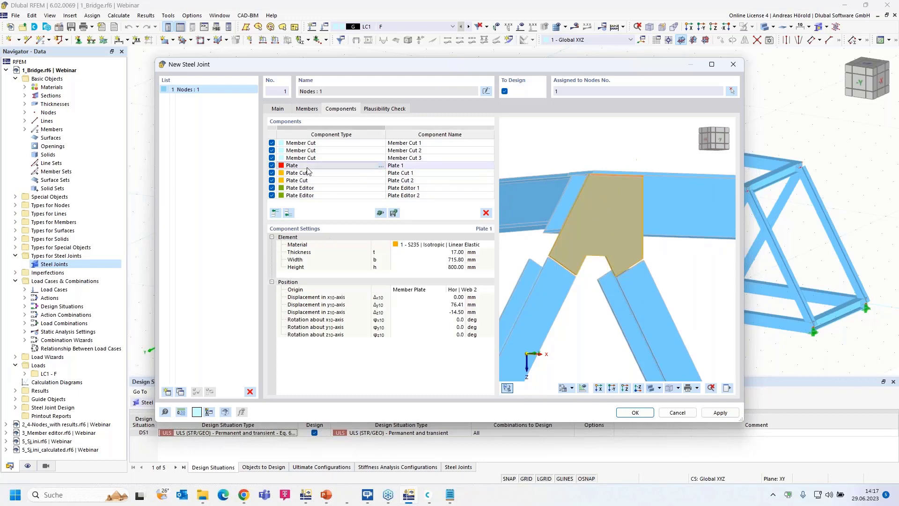
{"action": "left_click", "coordinate": [329, 197], "text": "shift"}
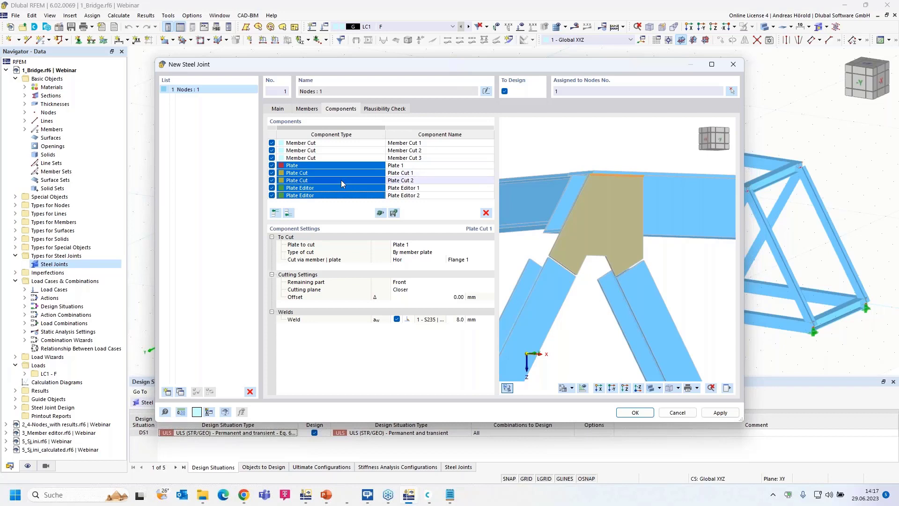
{"action": "right_click", "coordinate": [344, 179]}
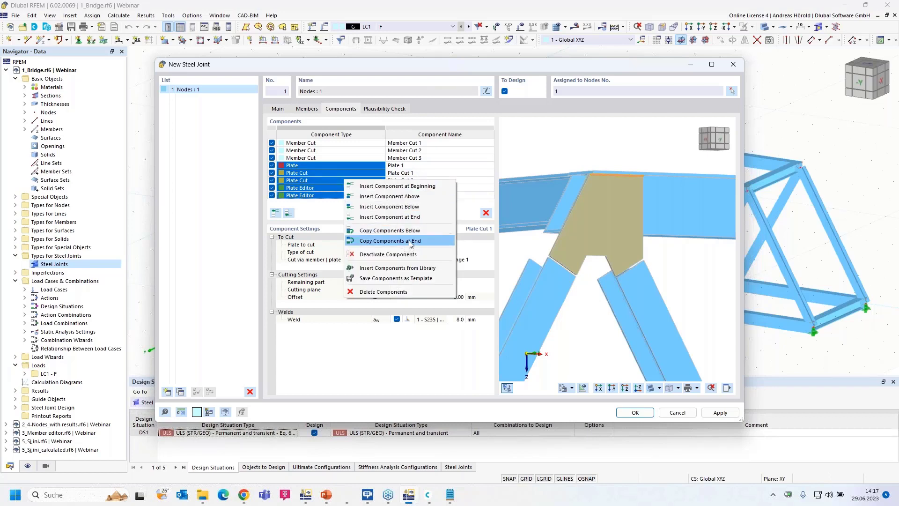
{"action": "left_click", "coordinate": [410, 241]}
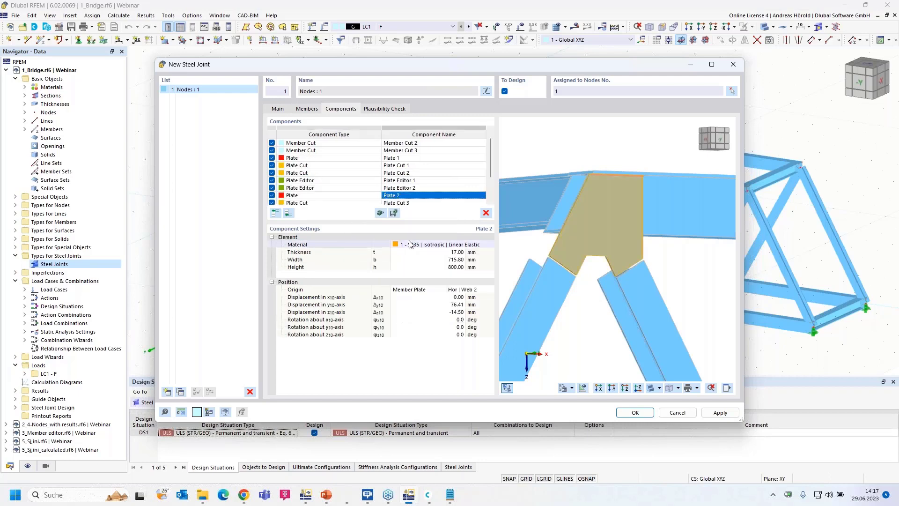
{"action": "left_click", "coordinate": [410, 196]}
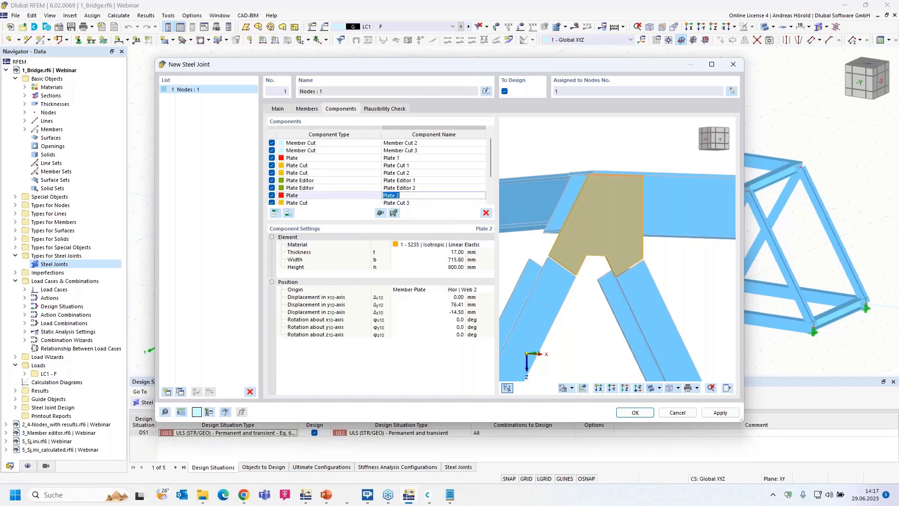
{"action": "left_click", "coordinate": [354, 197]}
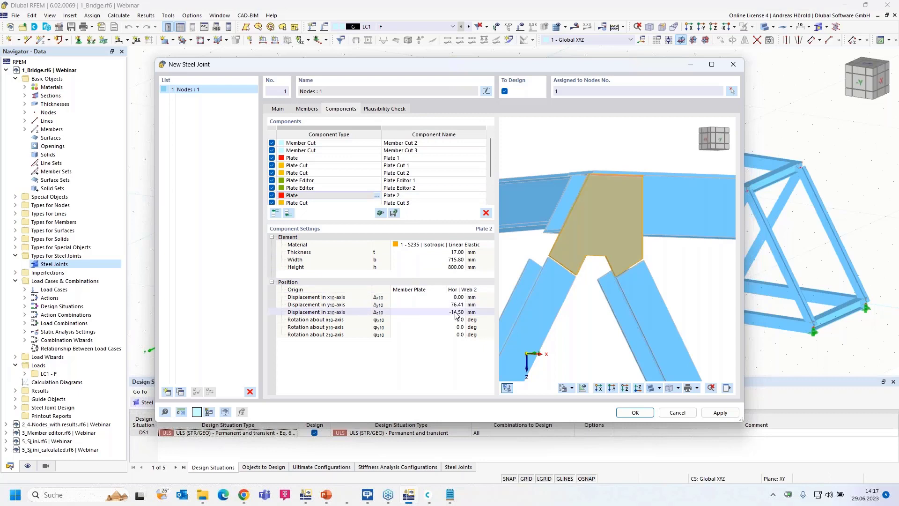
- Set Plate 2's displacement along the z-axis to 14.50 mm and change its origin member plate to Hor | Web 1
{"action": "left_click", "coordinate": [600, 390]}
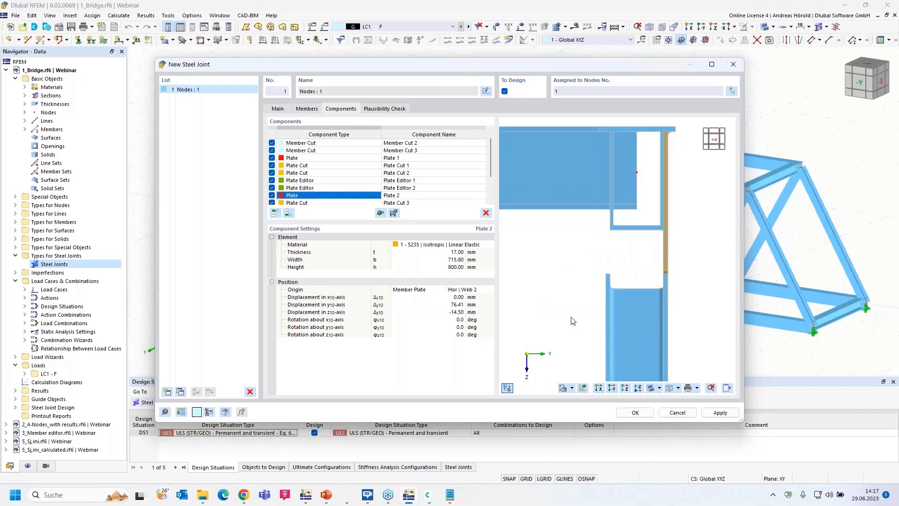
{"action": "left_click", "coordinate": [445, 313]}
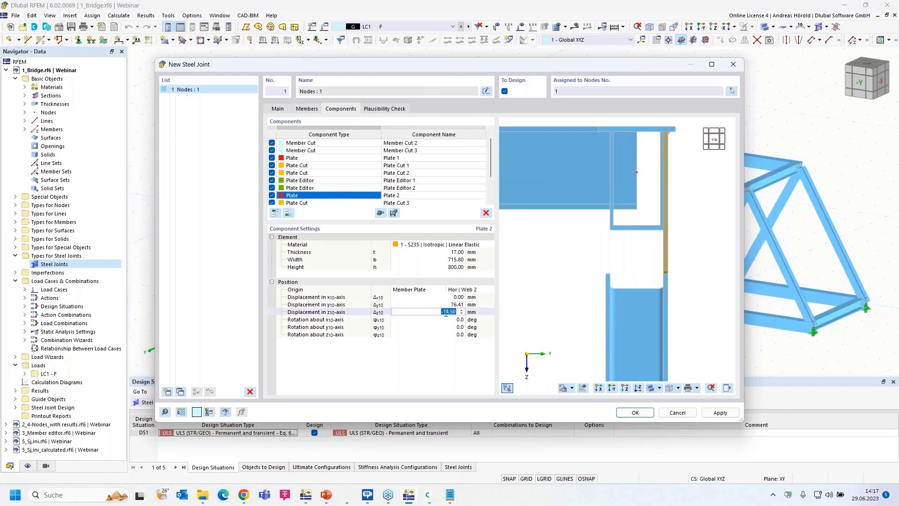
{"action": "left_click", "coordinate": [439, 313]}
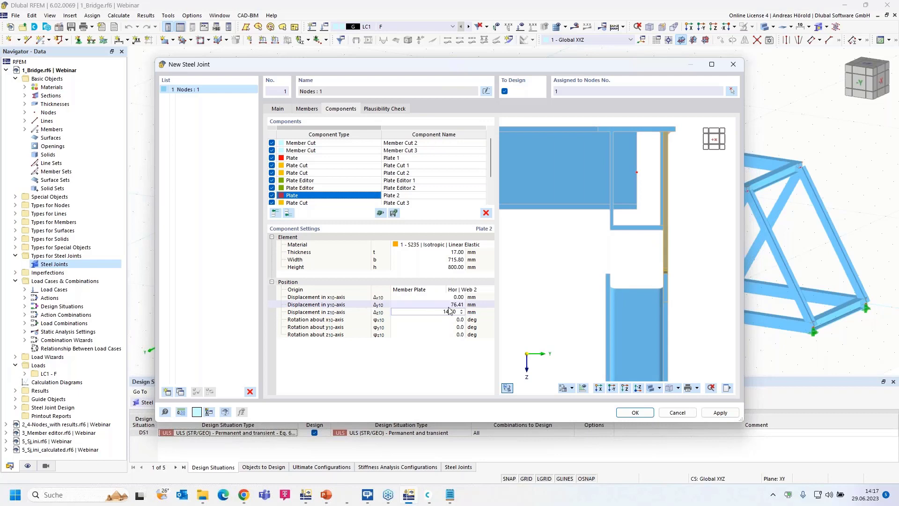
{"action": "left_click", "coordinate": [470, 291]}
{"action": "left_click", "coordinate": [484, 290]}
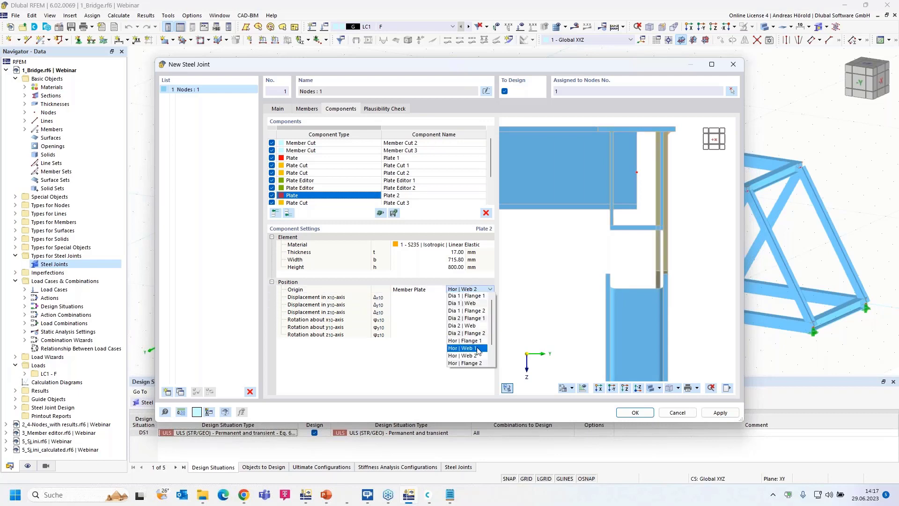
{"action": "left_click", "coordinate": [477, 348]}
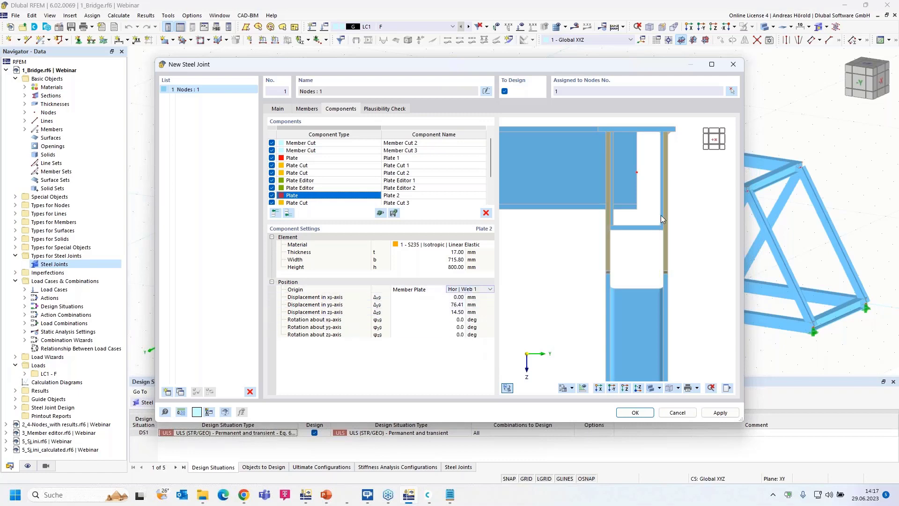
- Check the placement of the second gusset plate on the opposite web and accept the new steel joint
{"action": "scroll", "coordinate": [611, 225], "scroll_direction": "up", "scroll_amount": 3}
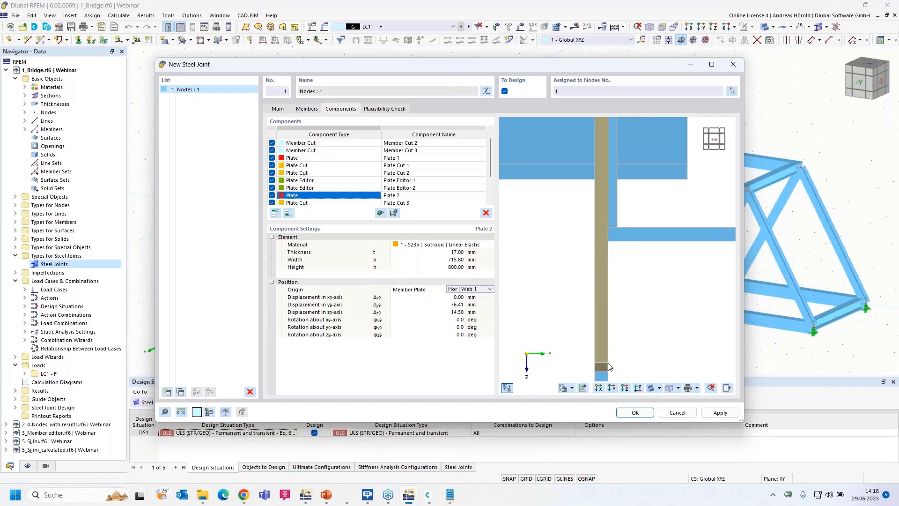
{"action": "middle_click_drag", "start_coordinate": [634, 303], "coordinate": [589, 310], "text": "ctrl"}
{"action": "scroll", "coordinate": [588, 315], "scroll_direction": "down", "scroll_amount": 5}
{"action": "middle_click_drag", "start_coordinate": [672, 320], "coordinate": [588, 325], "text": "ctrl"}
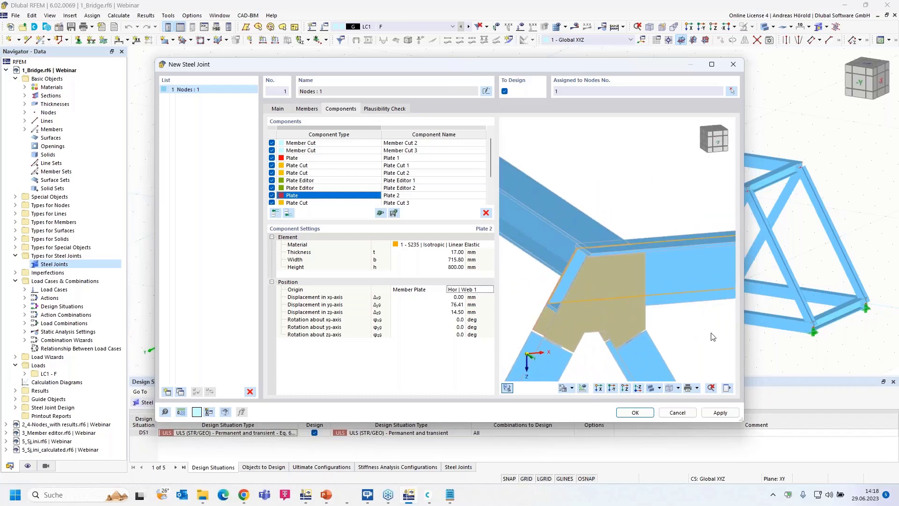
{"action": "scroll", "coordinate": [655, 340], "scroll_direction": "up", "scroll_amount": 4}
{"action": "middle_click_drag", "start_coordinate": [656, 341], "coordinate": [676, 301]}
{"action": "scroll", "coordinate": [677, 302], "scroll_direction": "down", "scroll_amount": 3}
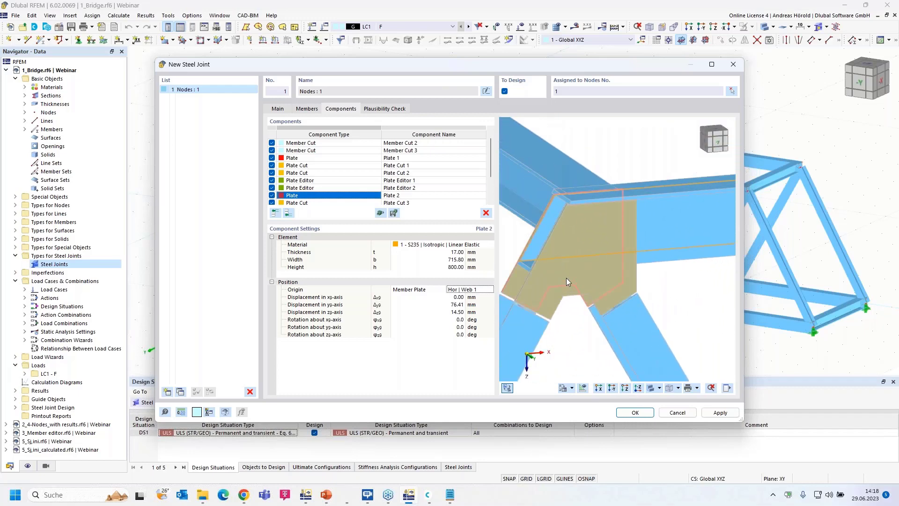
{"action": "scroll", "coordinate": [528, 304], "scroll_direction": "down", "scroll_amount": 2}
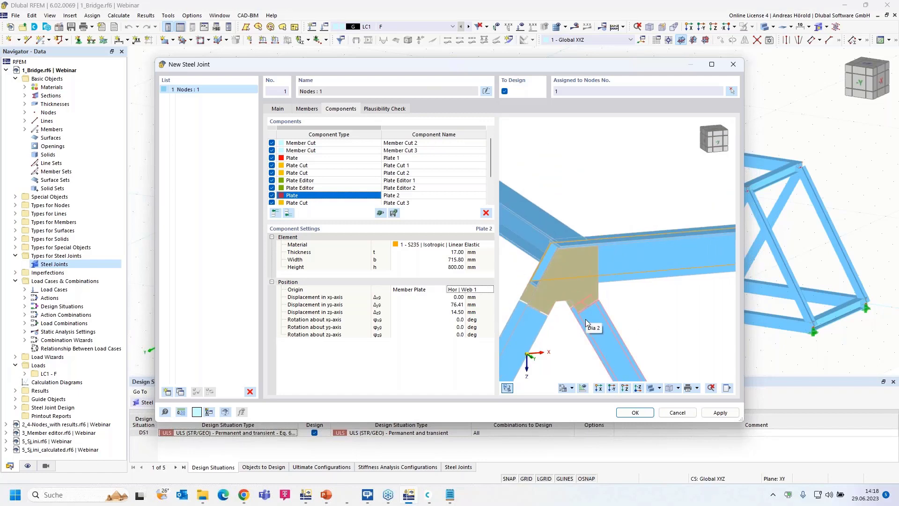
{"action": "left_click", "coordinate": [636, 413]}
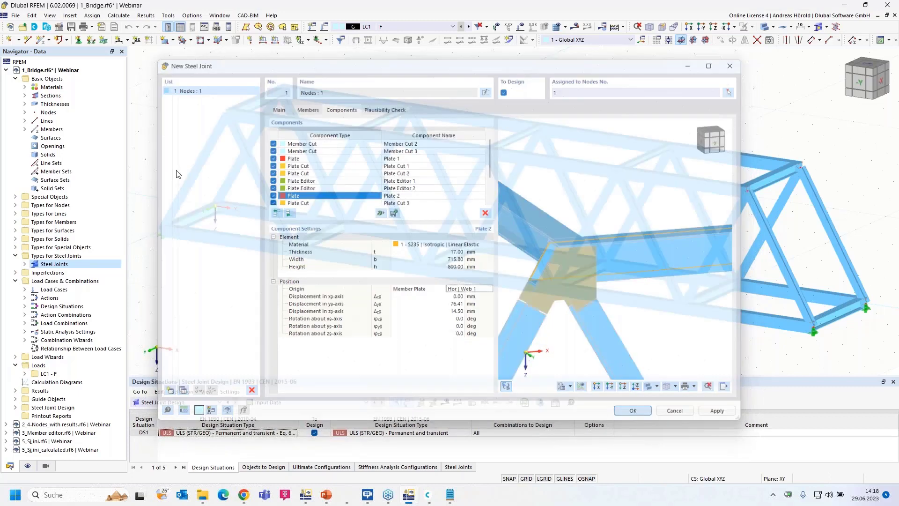
- Switch to the model 2_4-Nodes_with results.rf6 and examine the finished bolted joints at the upper truss corners
{"action": "left_click", "coordinate": [6, 71]}
{"action": "left_click", "coordinate": [52, 80]}
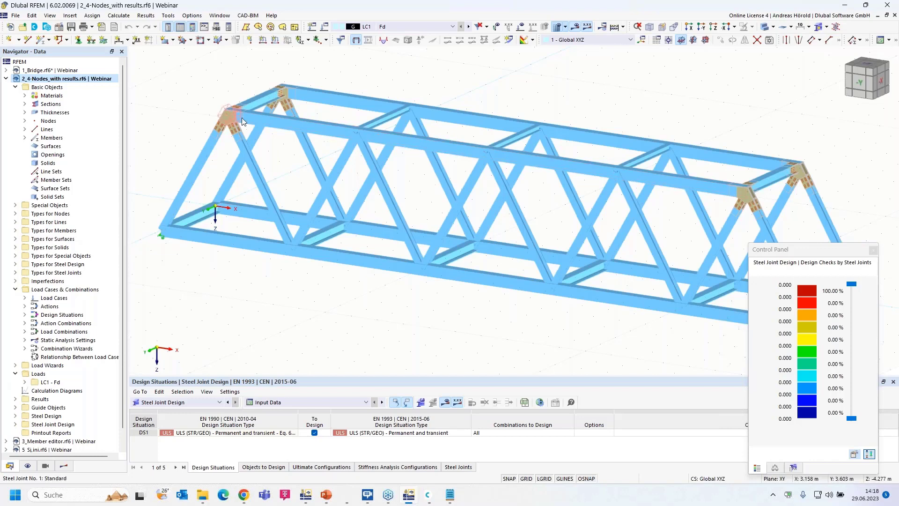
{"action": "scroll", "coordinate": [242, 117], "scroll_direction": "up", "scroll_amount": 4}
{"action": "scroll", "coordinate": [412, 70], "scroll_direction": "down", "scroll_amount": 3}
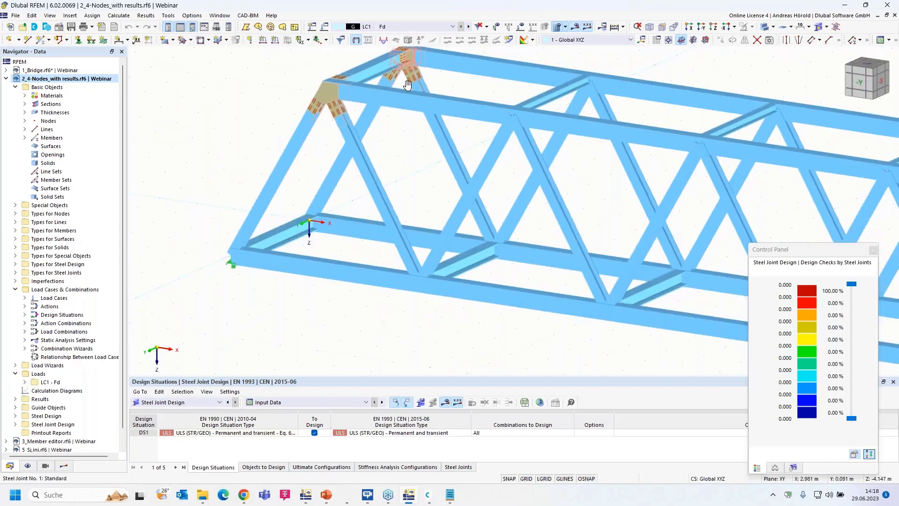
{"action": "scroll", "coordinate": [342, 158], "scroll_direction": "up", "scroll_amount": 5}
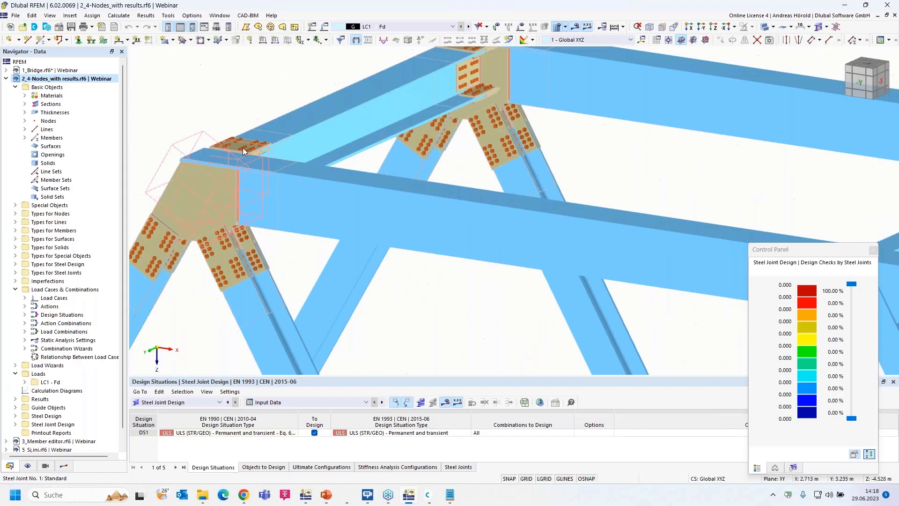
{"action": "scroll", "coordinate": [385, 116], "scroll_direction": "down", "scroll_amount": 5}
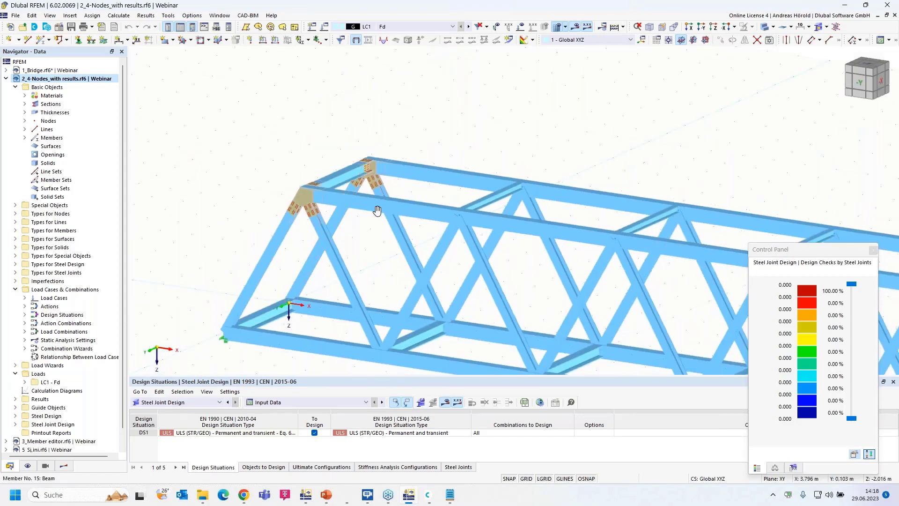
{"action": "middle_click_drag", "start_coordinate": [342, 214], "coordinate": [210, 102]}
{"action": "scroll", "coordinate": [234, 128], "scroll_direction": "up", "scroll_amount": 6}
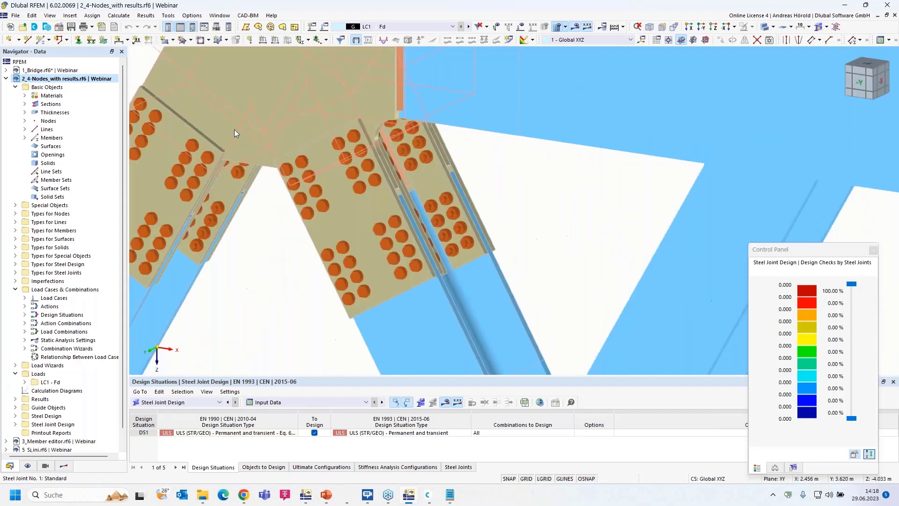
{"action": "scroll", "coordinate": [397, 184], "scroll_direction": "down", "scroll_amount": 4}
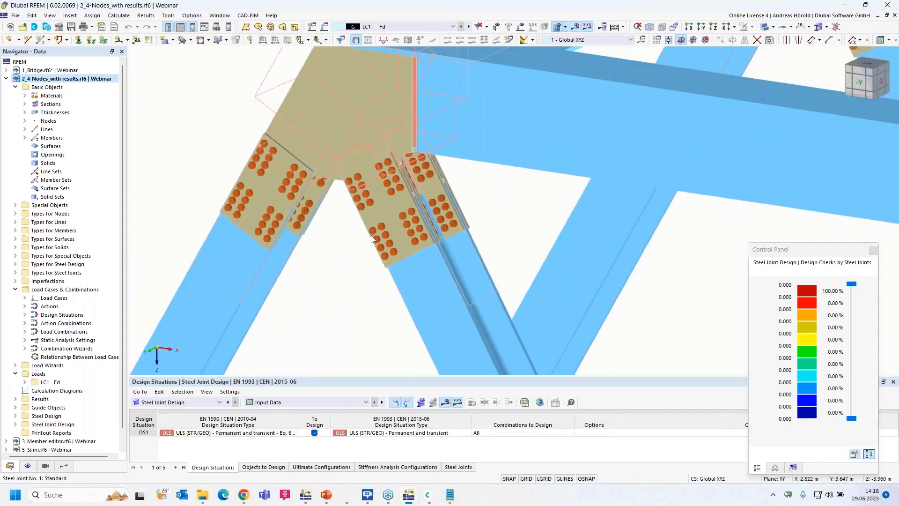
- Display the joint's stress-strain analysis design ratios for fasteners only, hiding members and plates, welds and concrete
{"action": "left_click", "coordinate": [64, 466]}
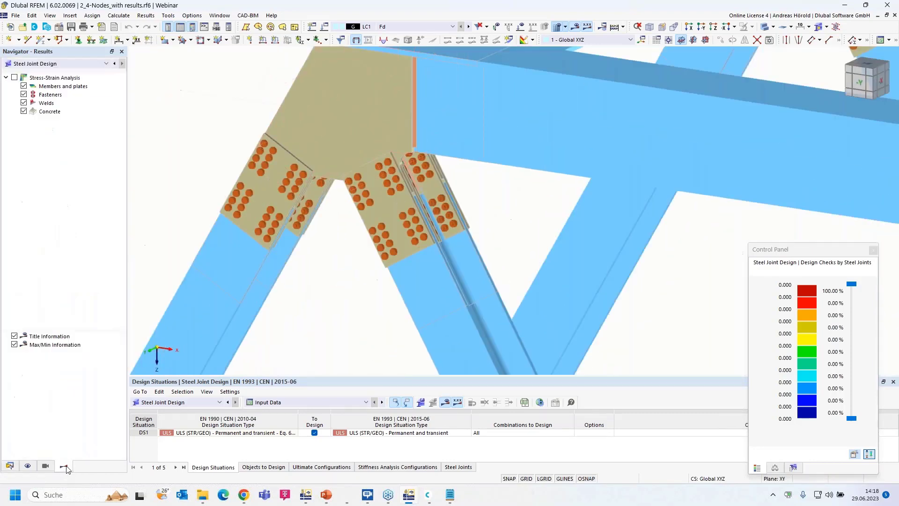
{"action": "left_click", "coordinate": [14, 77]}
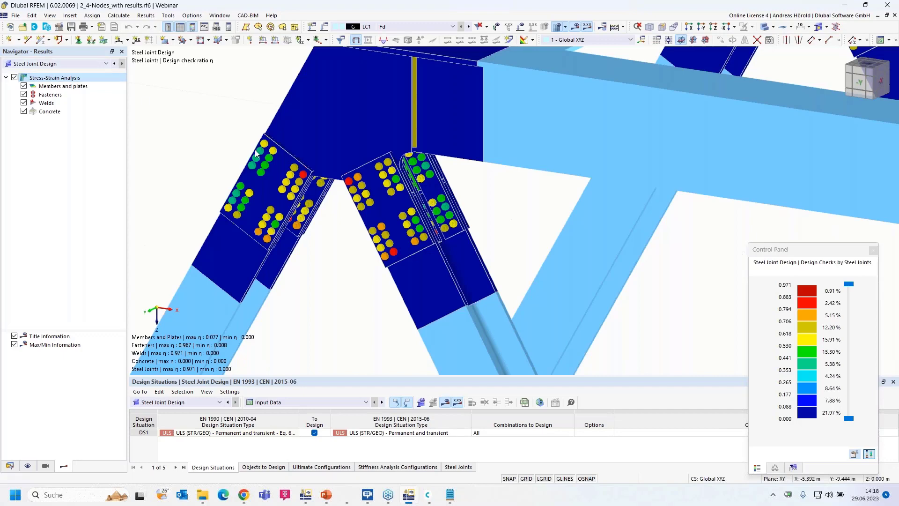
{"action": "scroll", "coordinate": [296, 195], "scroll_direction": "down", "scroll_amount": 1}
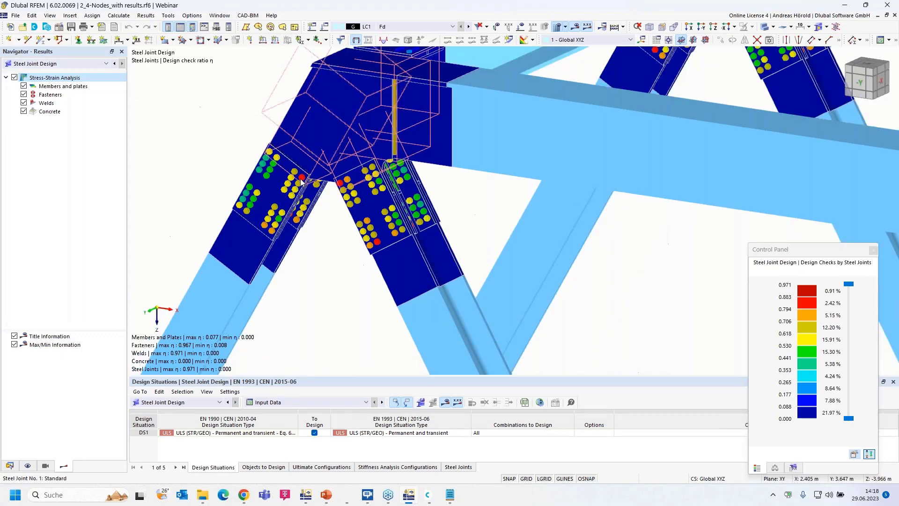
{"action": "left_click", "coordinate": [25, 103]}
{"action": "left_click", "coordinate": [24, 111]}
{"action": "left_click", "coordinate": [24, 86]}
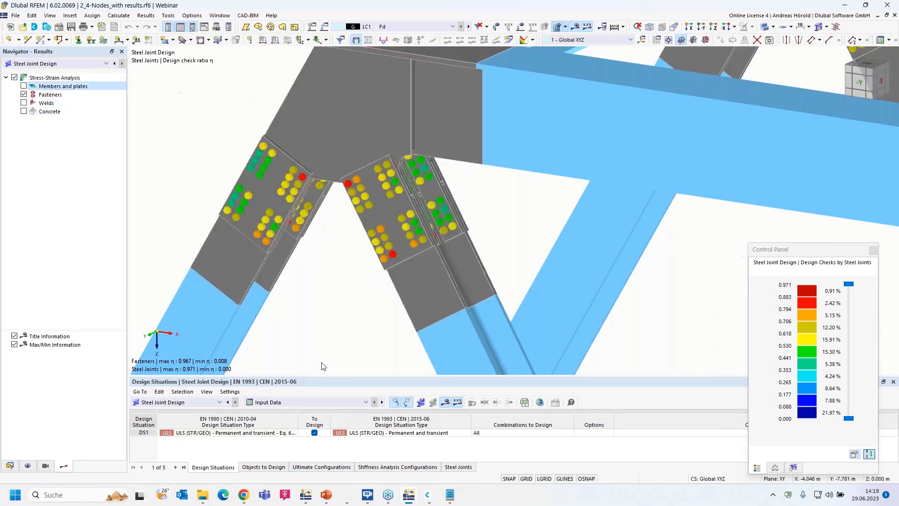
- Show the Stress-Strain Analysis results table and display the weld results on the joint again
{"action": "left_click", "coordinate": [296, 403]}
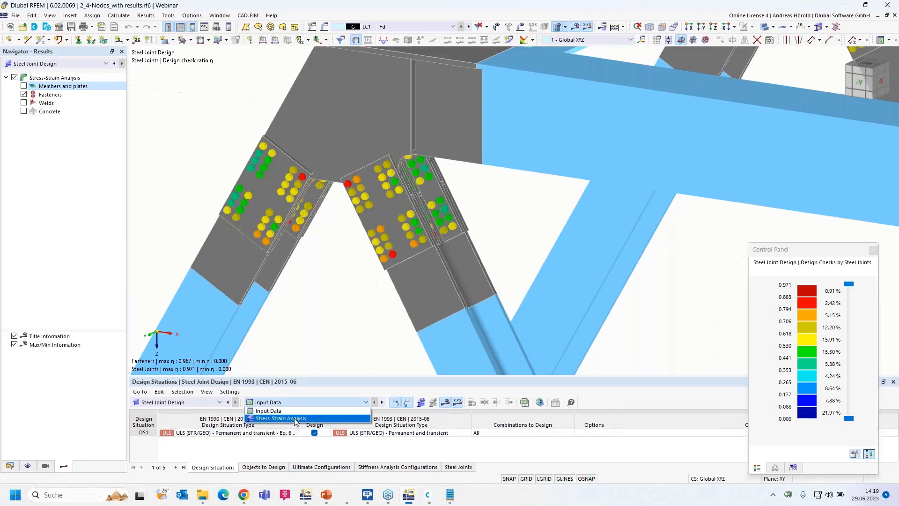
{"action": "left_click", "coordinate": [295, 418]}
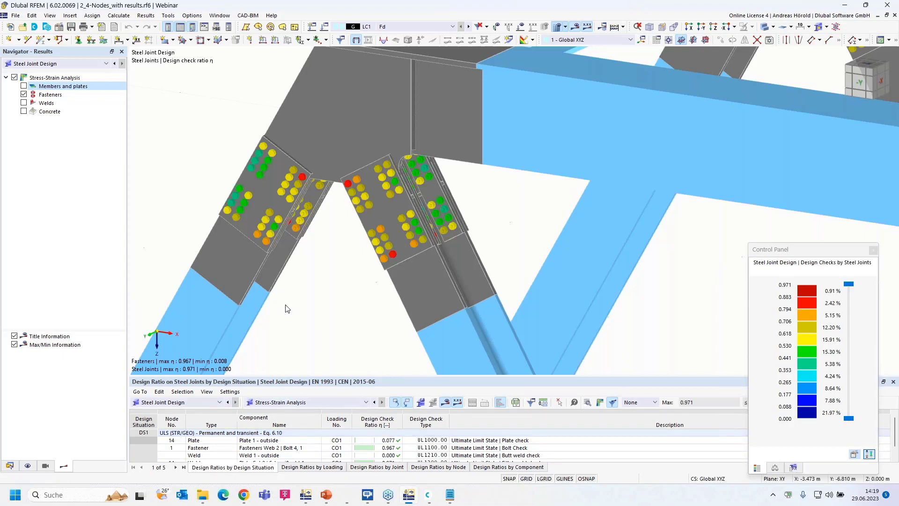
{"action": "left_click", "coordinate": [25, 103]}
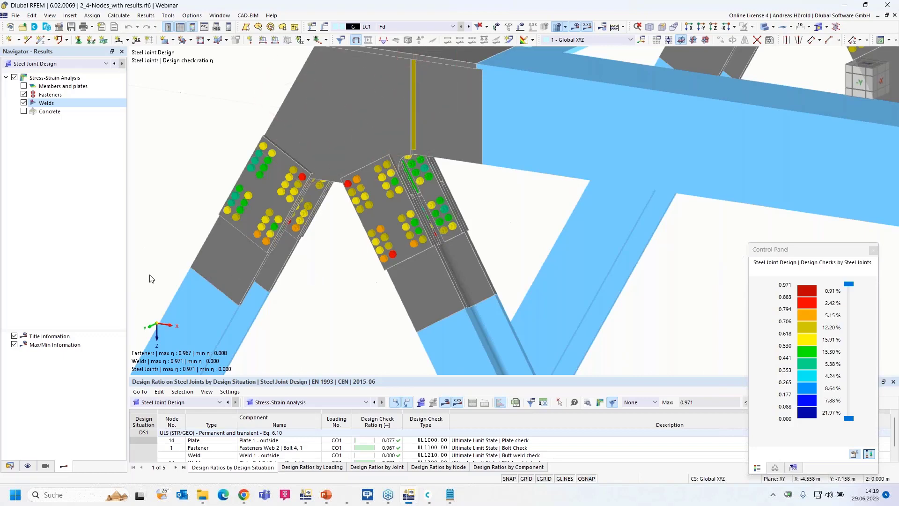
- Close the 2_4-Nodes_with results.rf6 model and switch to 3_Member editor.rf6
{"action": "left_click", "coordinate": [894, 17]}
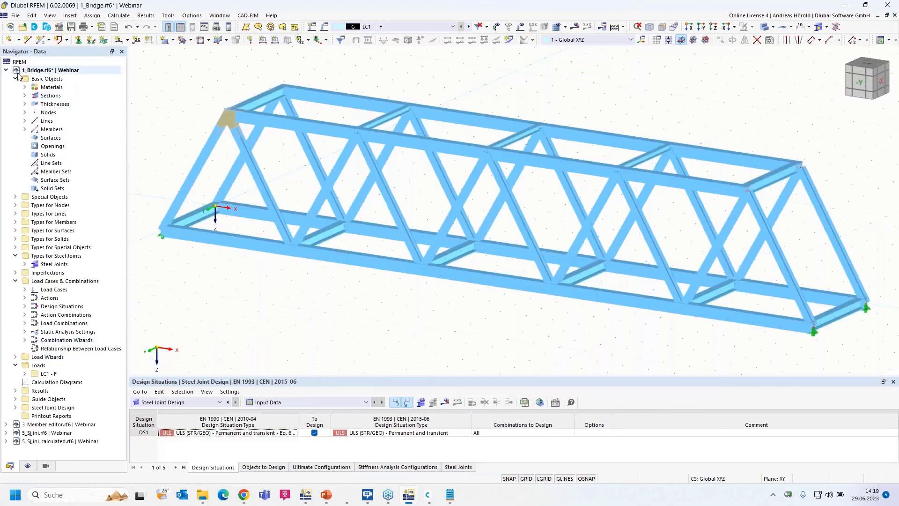
{"action": "left_click", "coordinate": [6, 70]}
{"action": "left_click", "coordinate": [45, 81]}
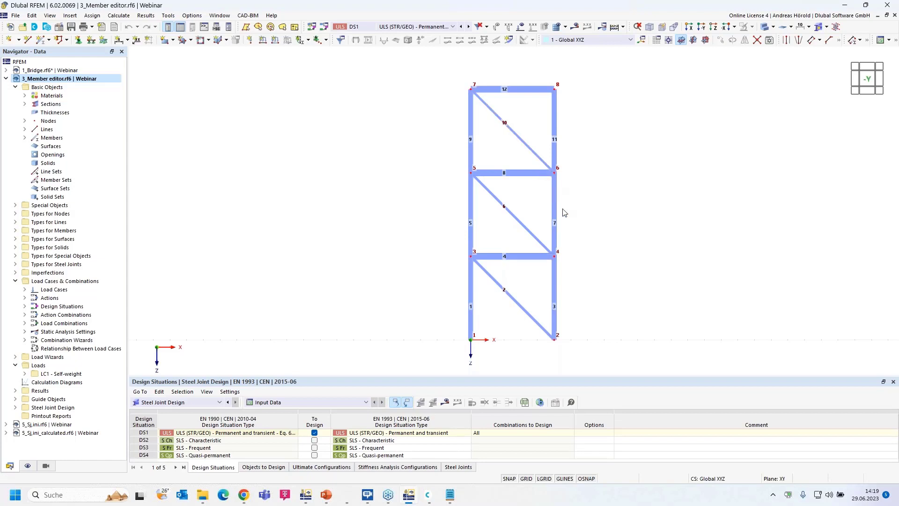
- Examine the member type and cross-section of diagonal members 2, 6 and 10 without changing them
{"action": "scroll", "coordinate": [564, 213], "scroll_direction": "up", "scroll_amount": 3}
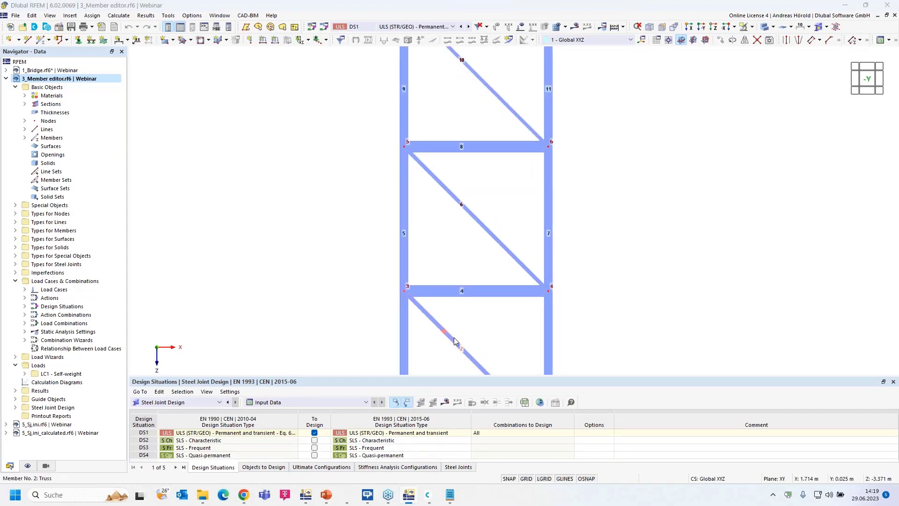
{"action": "double_click", "coordinate": [454, 337]}
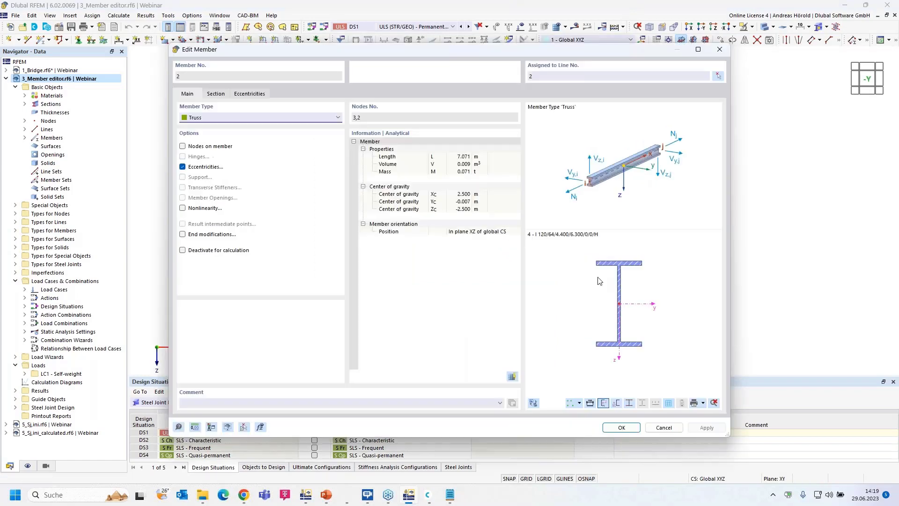
{"action": "left_click", "coordinate": [664, 427]}
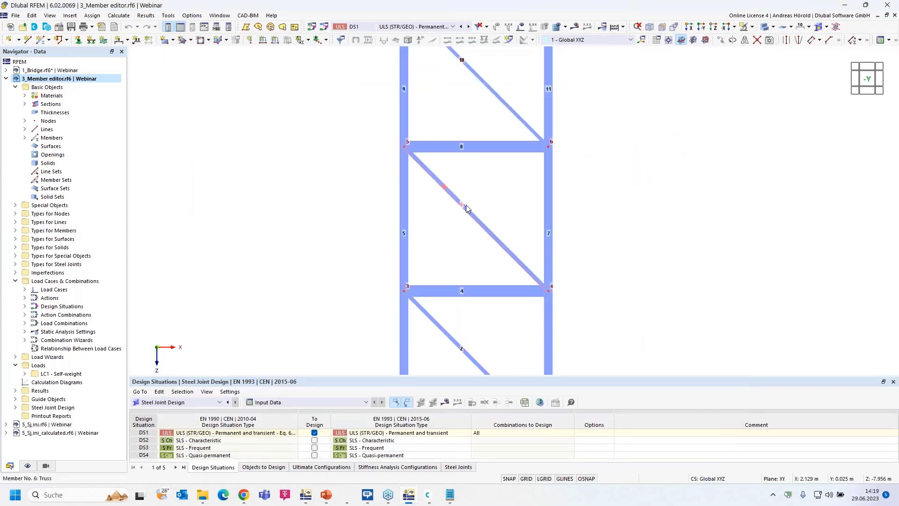
{"action": "double_click", "coordinate": [466, 208]}
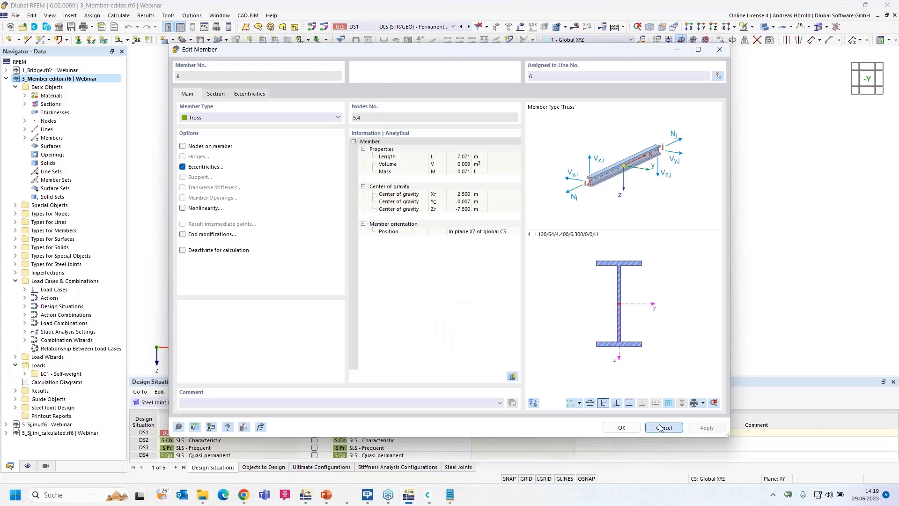
{"action": "left_click", "coordinate": [664, 427]}
{"action": "scroll", "coordinate": [459, 157], "scroll_direction": "down", "scroll_amount": 2}
{"action": "scroll", "coordinate": [453, 182], "scroll_direction": "up", "scroll_amount": 4}
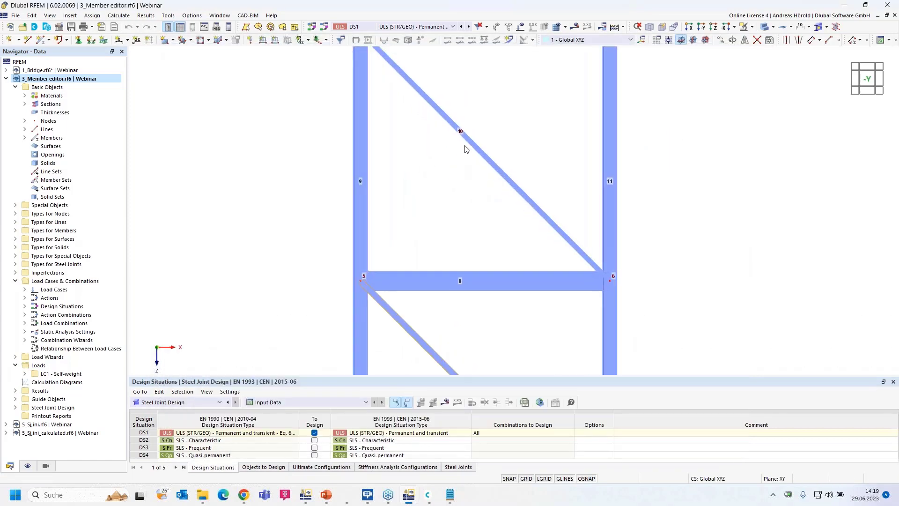
{"action": "double_click", "coordinate": [470, 143]}
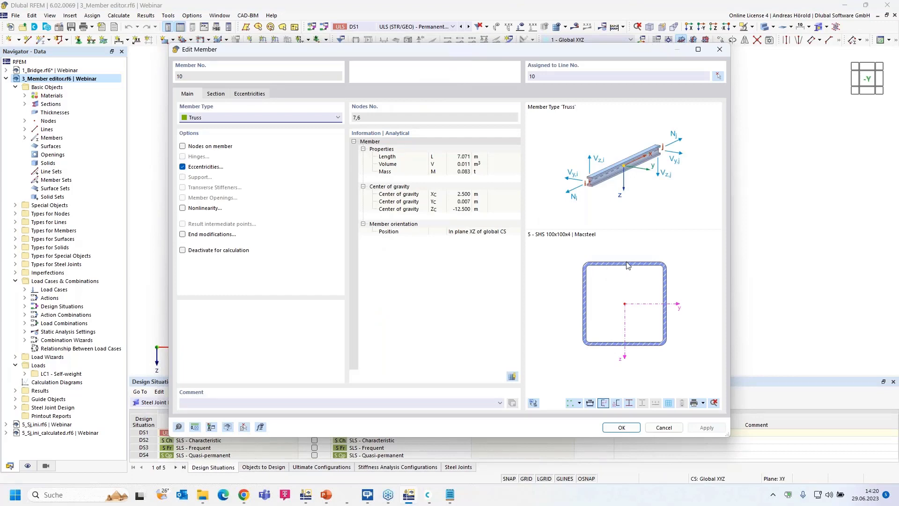
{"action": "left_click", "coordinate": [668, 427]}
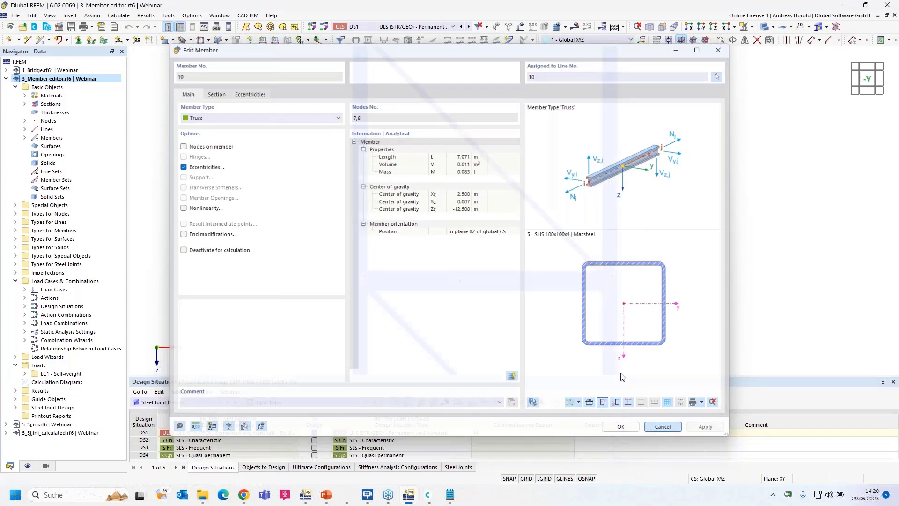
{"action": "middle_click_drag", "start_coordinate": [485, 245], "coordinate": [483, 151]}
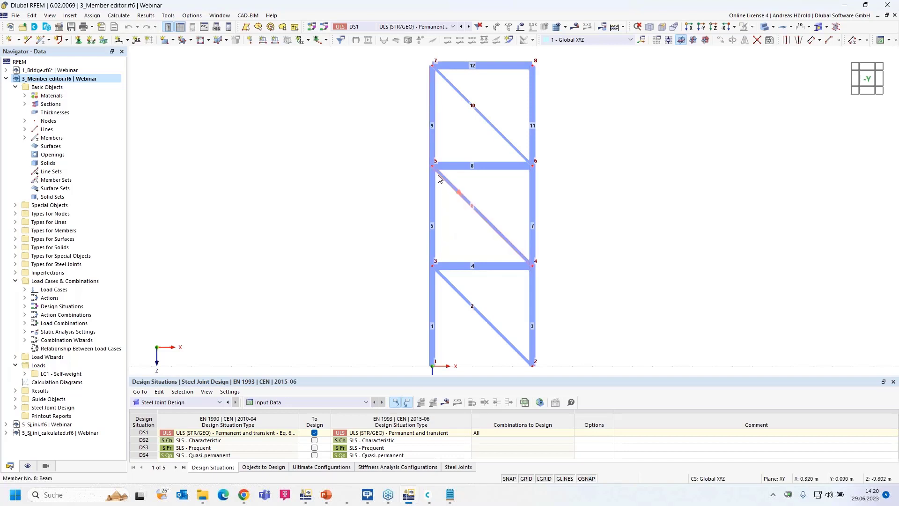
{"action": "mouse_move", "coordinate": [439, 180]}
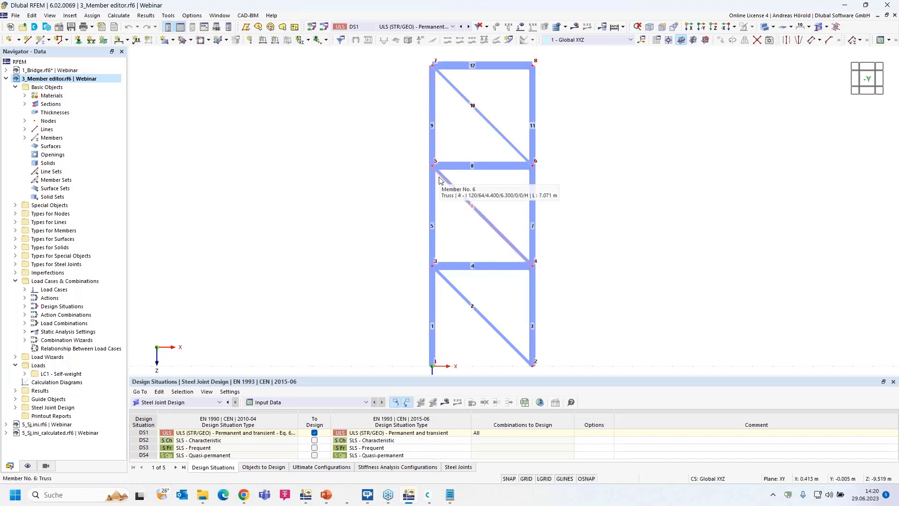
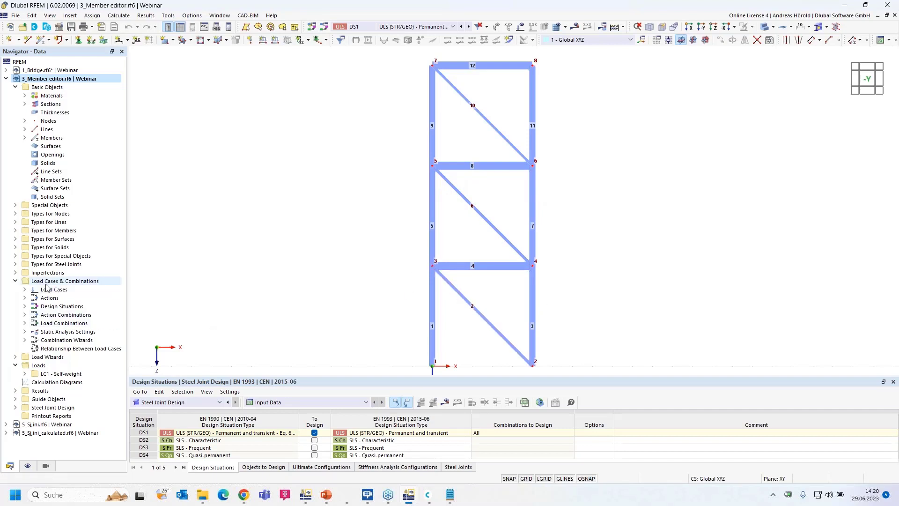
- Create a new steel joint and assign it to node 3 of the frame
{"action": "left_click", "coordinate": [16, 264]}
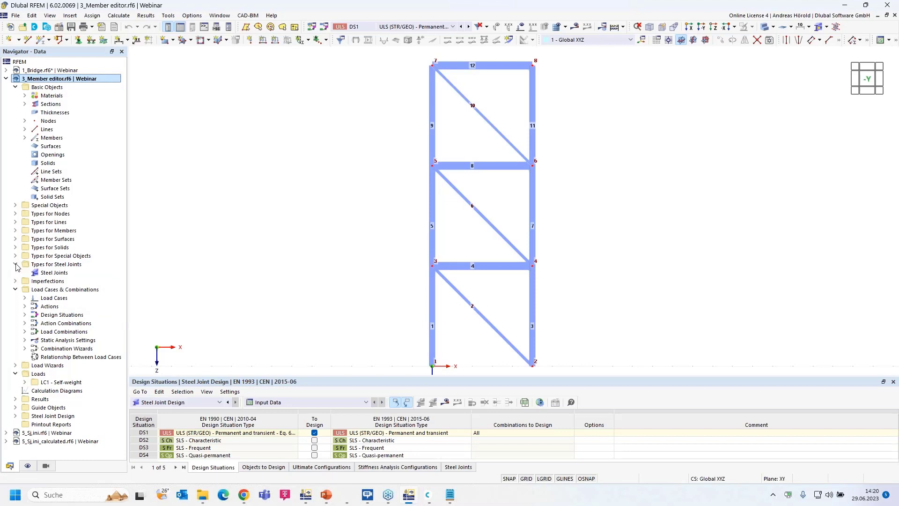
{"action": "right_click", "coordinate": [53, 274]}
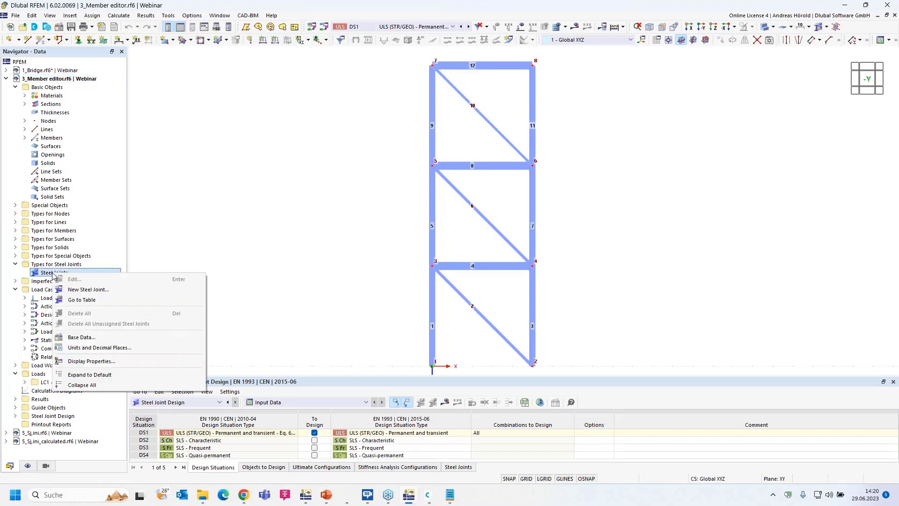
{"action": "left_click", "coordinate": [103, 290]}
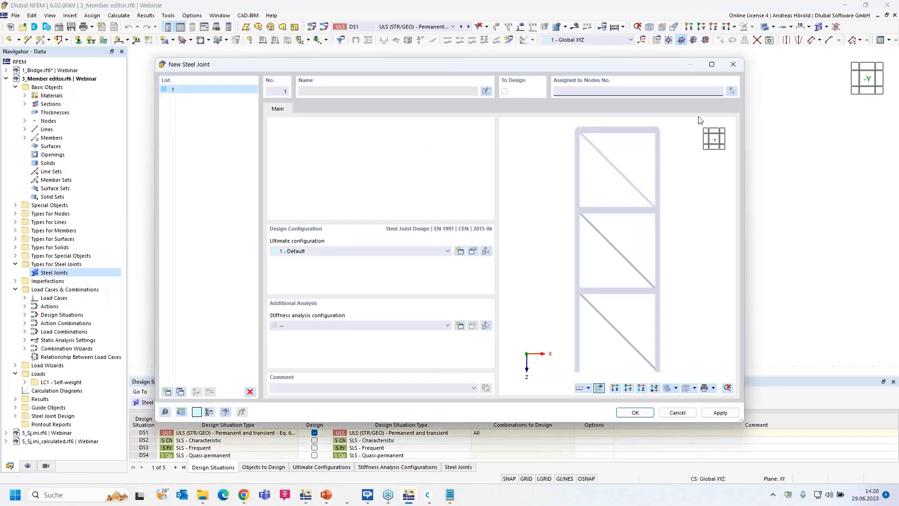
{"action": "left_click", "coordinate": [731, 91]}
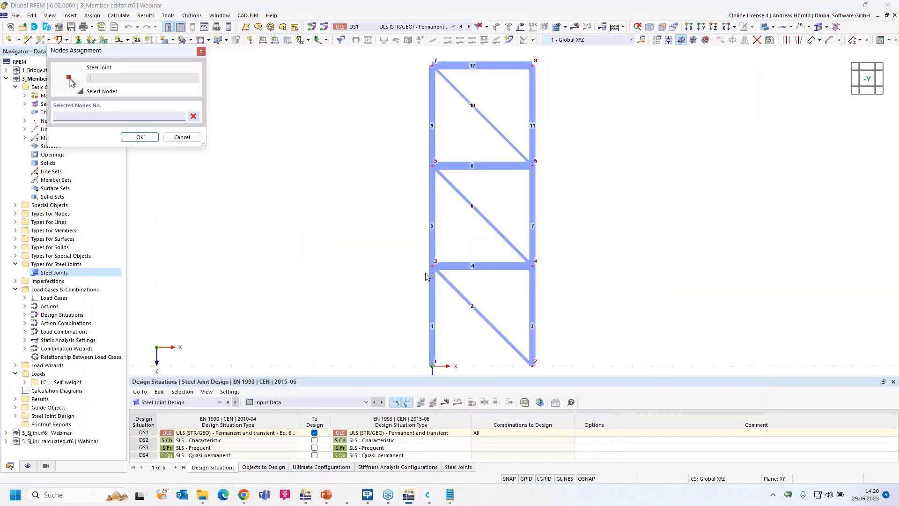
{"action": "left_click", "coordinate": [432, 266]}
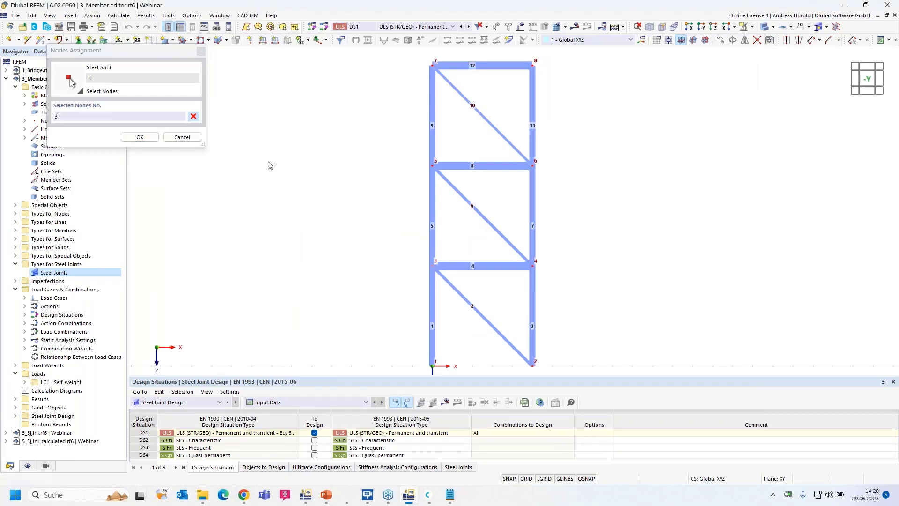
{"action": "left_click", "coordinate": [140, 138]}
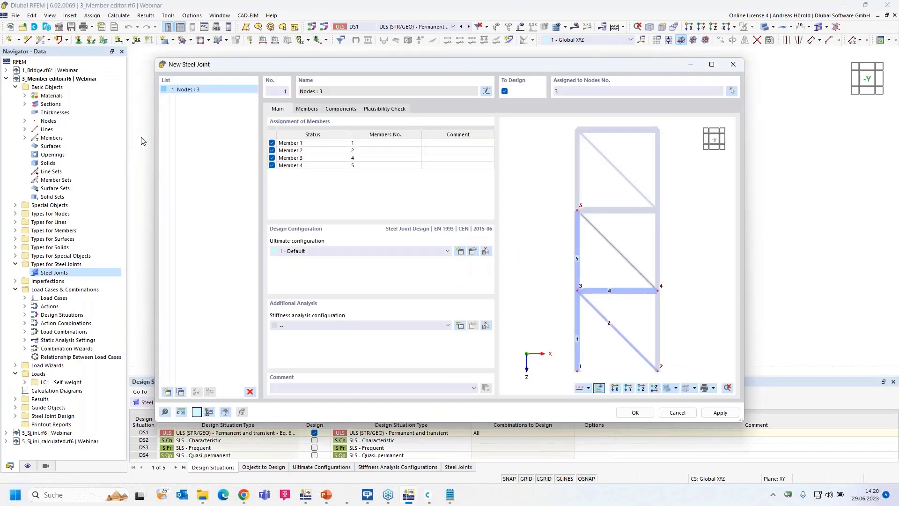
- Reassign the joint's Member 2 status to horizontal member 4 instead of the diagonal
{"action": "double_click", "coordinate": [295, 144]}
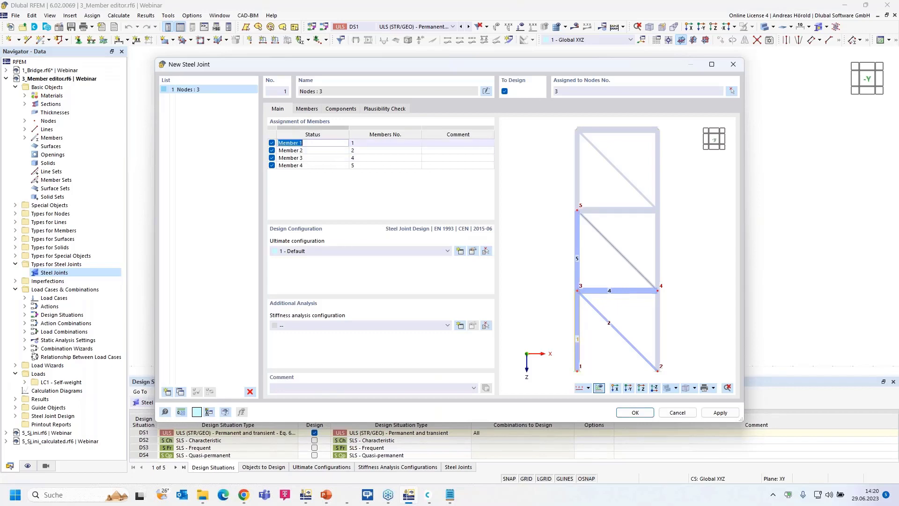
{"action": "double_click", "coordinate": [300, 150]}
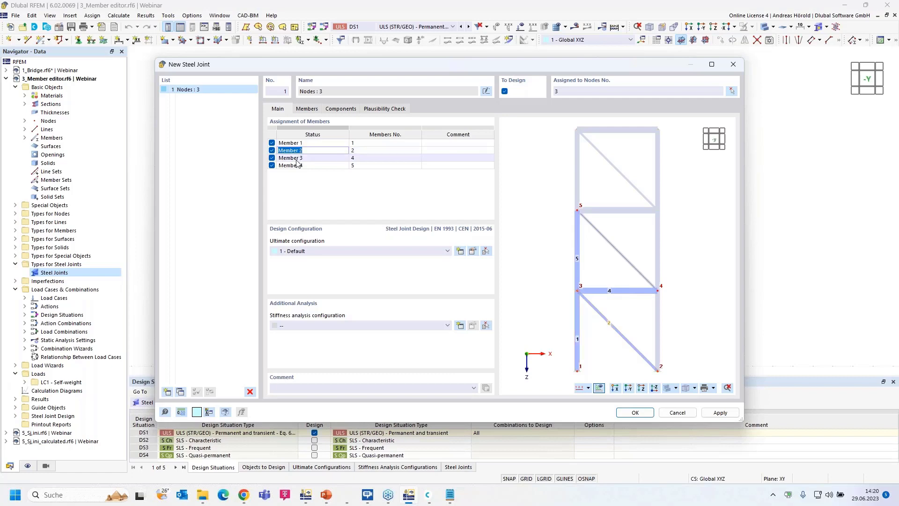
{"action": "double_click", "coordinate": [298, 158]}
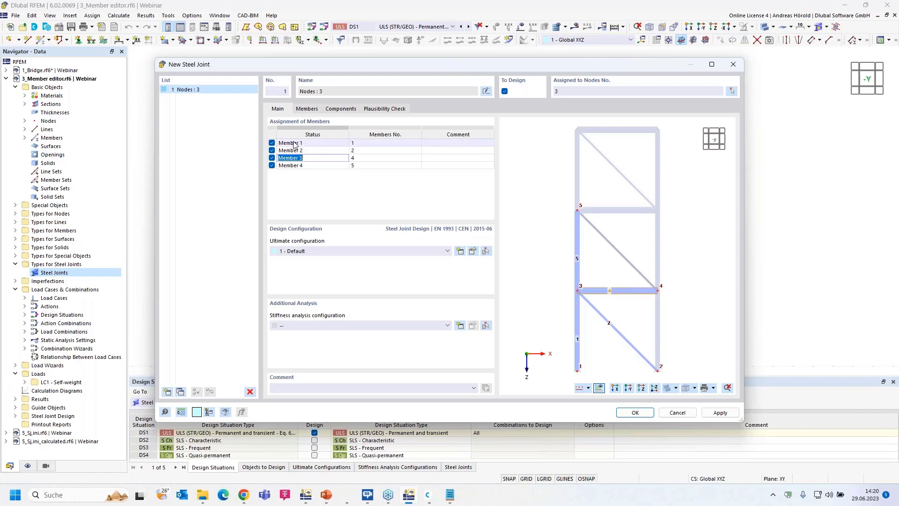
{"action": "left_click", "coordinate": [322, 143]}
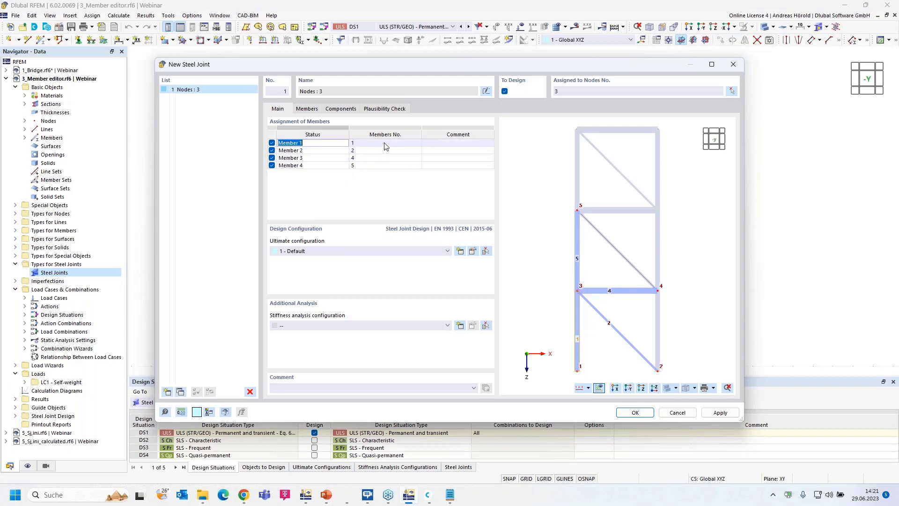
{"action": "scroll", "coordinate": [628, 315], "scroll_direction": "up", "scroll_amount": 4}
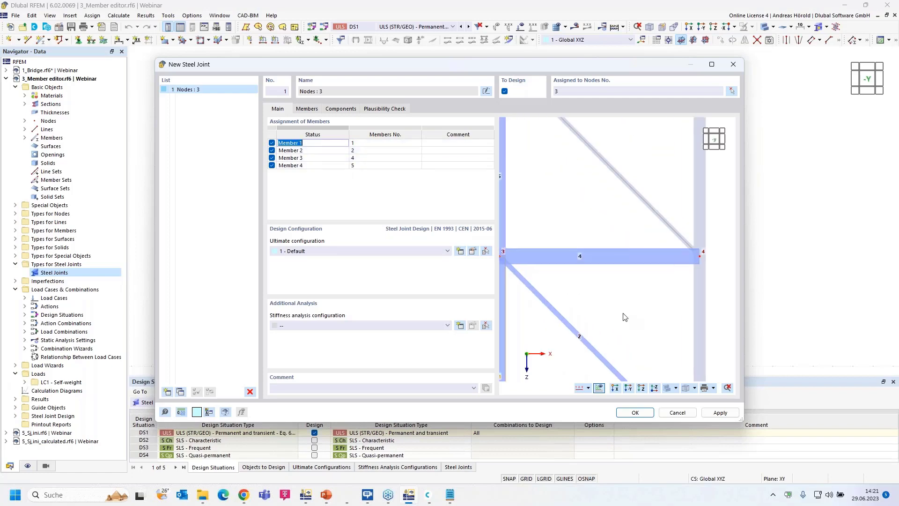
{"action": "left_click", "coordinate": [331, 151]}
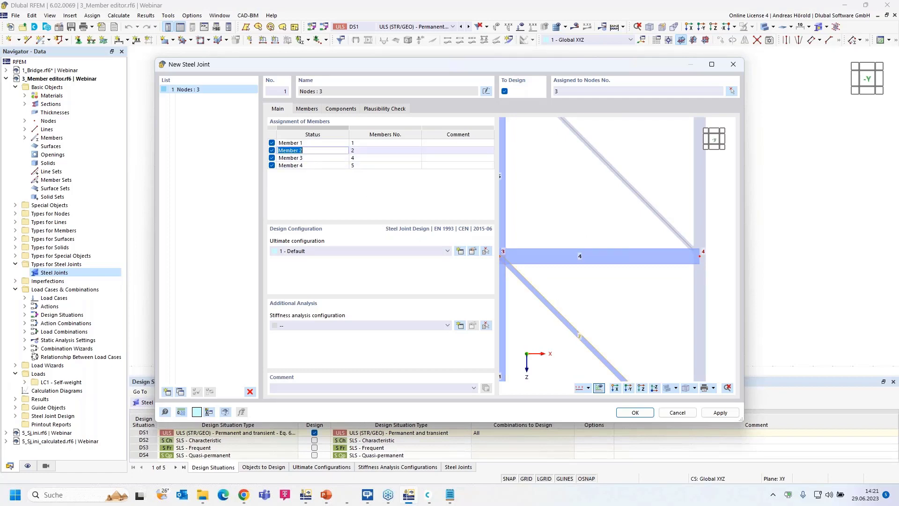
{"action": "left_click", "coordinate": [402, 150]}
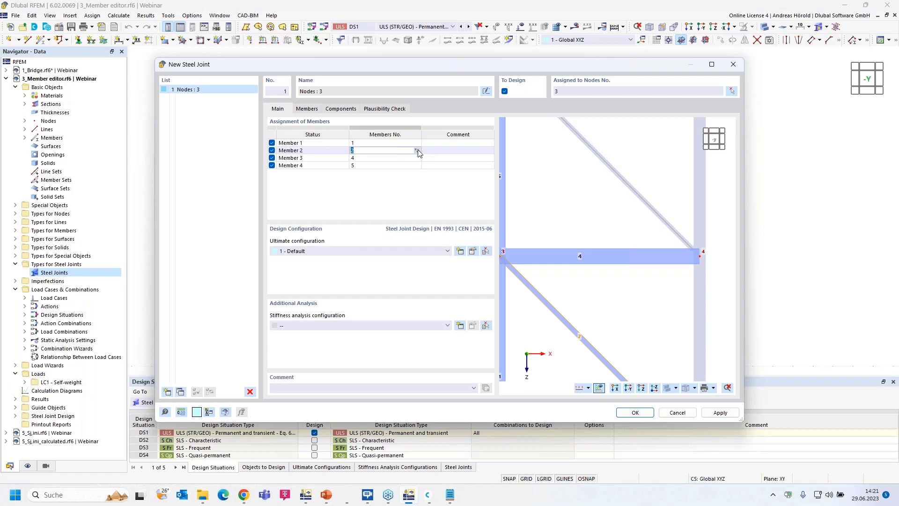
{"action": "left_click", "coordinate": [417, 150]}
{"action": "left_click", "coordinate": [466, 265]}
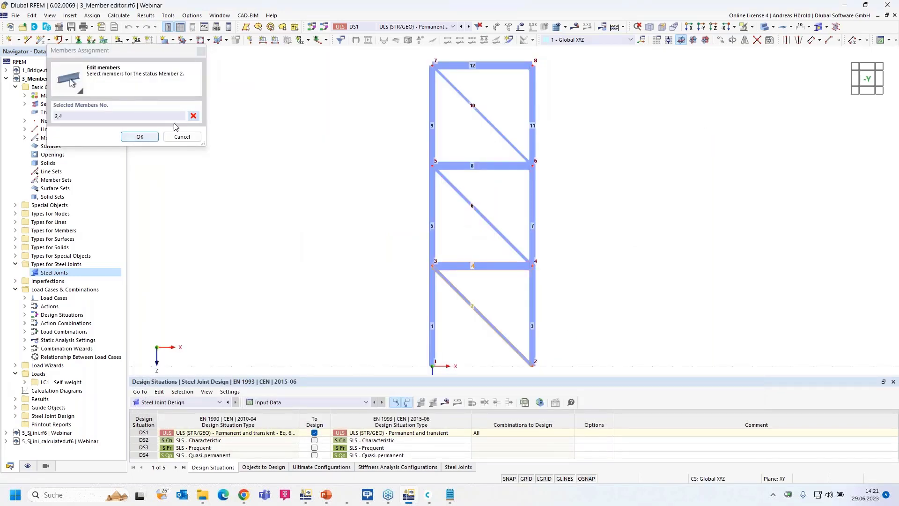
{"action": "left_click", "coordinate": [141, 136]}
{"action": "left_click", "coordinate": [461, 265]}
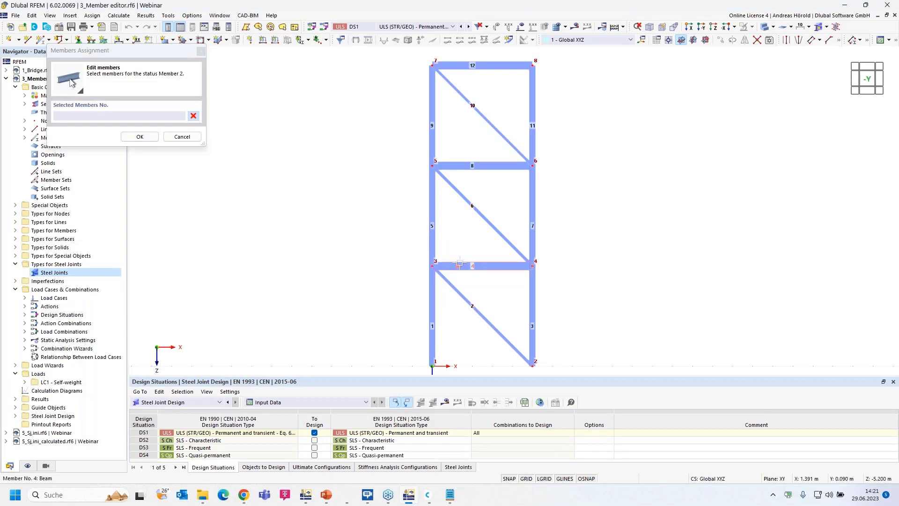
{"action": "left_click", "coordinate": [140, 136]}
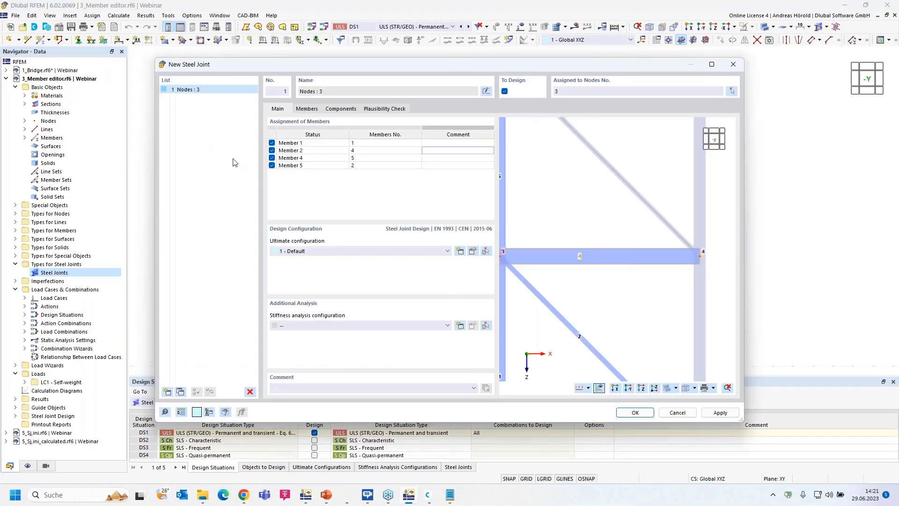
- Reassign the joint's Member 4 status to diagonal member 2 and check the status holding upper column member 5
{"action": "double_click", "coordinate": [312, 159]}
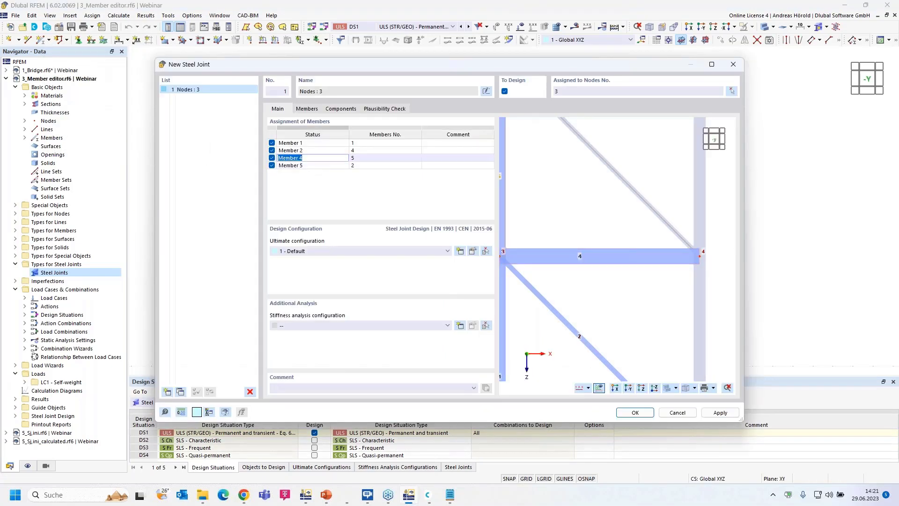
{"action": "middle_click_drag", "start_coordinate": [520, 209], "coordinate": [565, 211]}
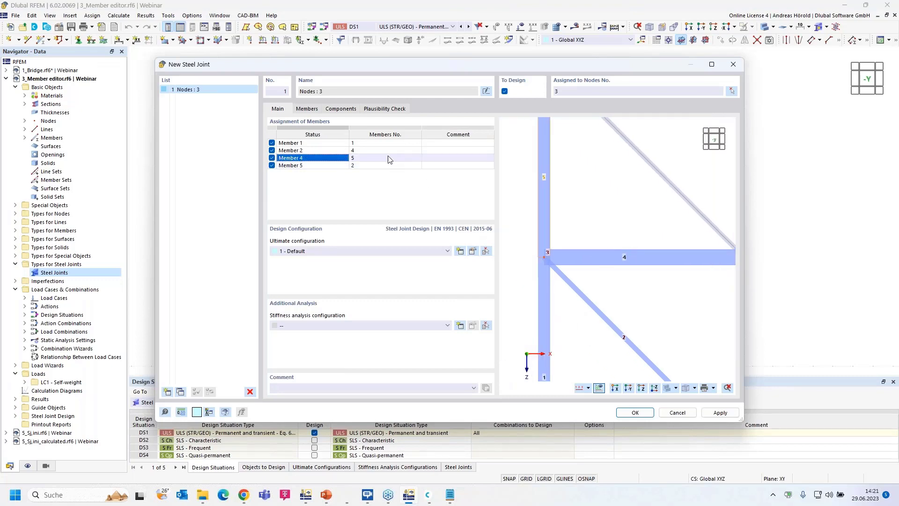
{"action": "left_click", "coordinate": [387, 160]}
{"action": "left_click", "coordinate": [404, 158]}
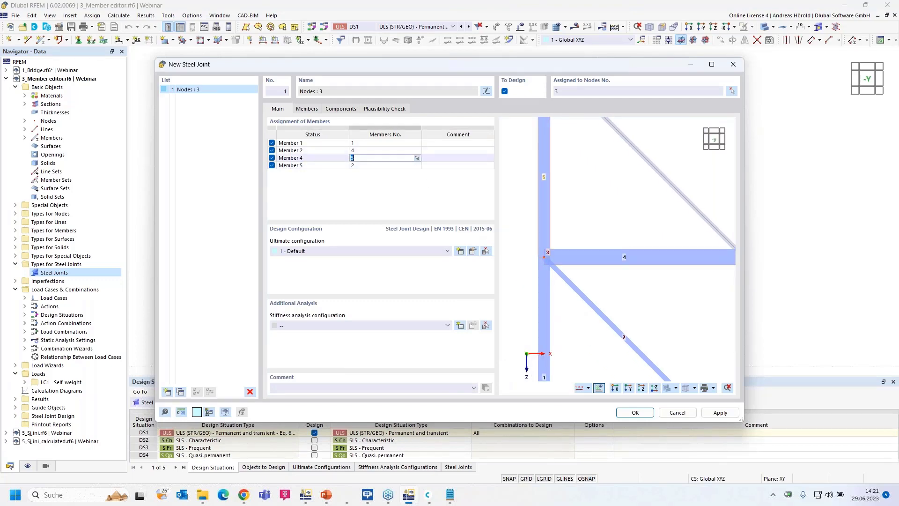
{"action": "left_click", "coordinate": [417, 158]}
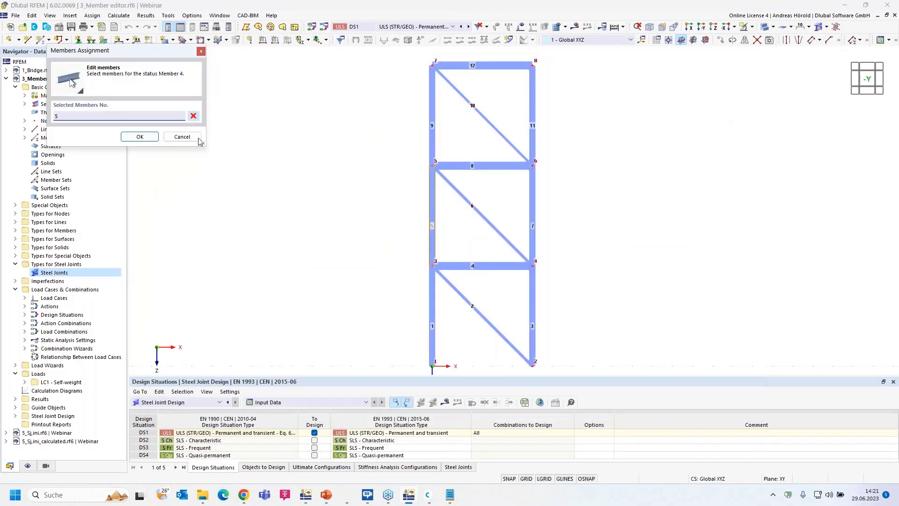
{"action": "left_click", "coordinate": [464, 295]}
{"action": "left_click", "coordinate": [140, 137]}
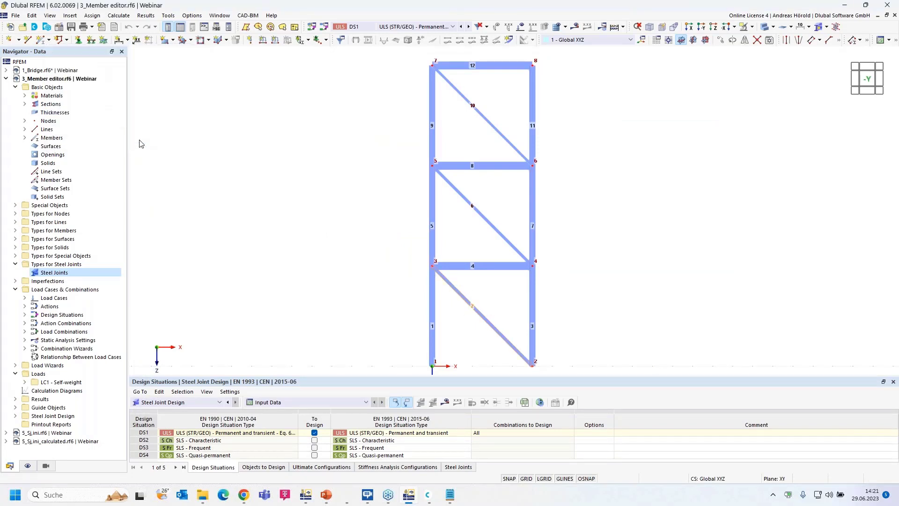
{"action": "double_click", "coordinate": [314, 166]}
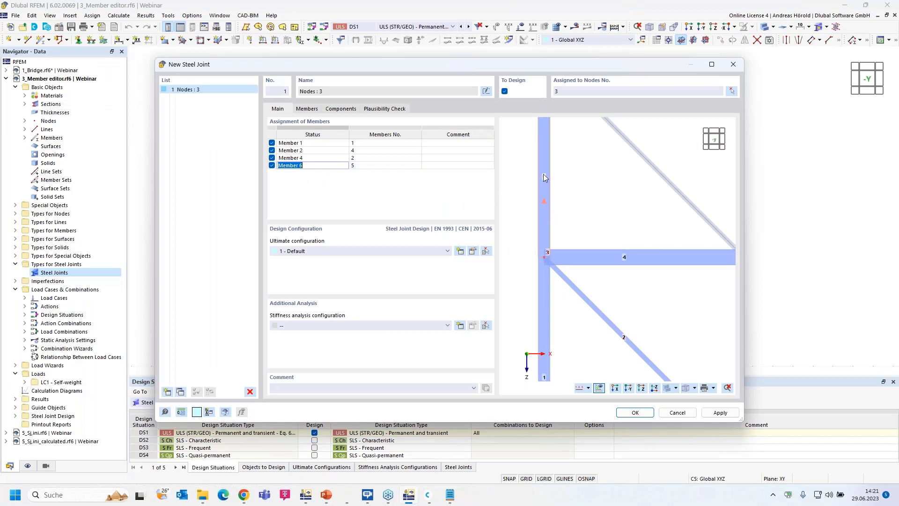
{"action": "mouse_move", "coordinate": [541, 177]}
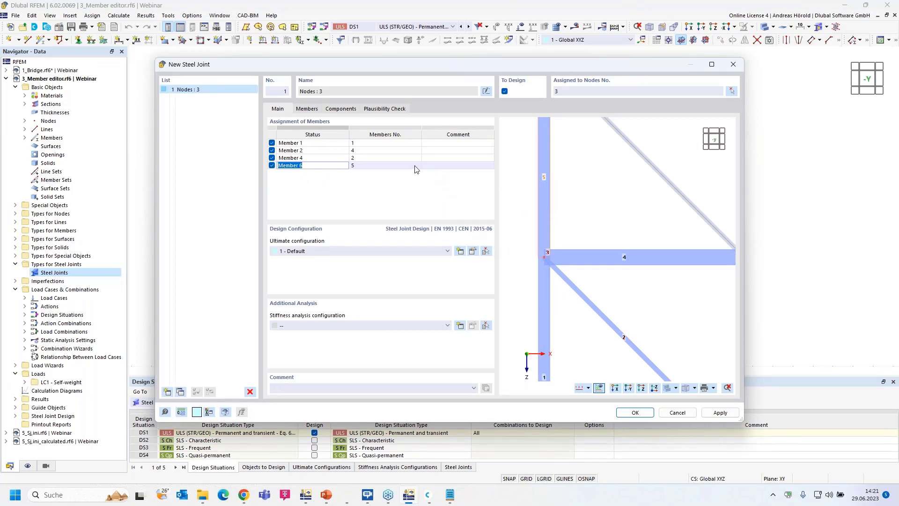
- Rename the statuses of members 1, 4, 2 and 5 to Col b, Hor, Dia and Col a
{"action": "left_click", "coordinate": [291, 144]}
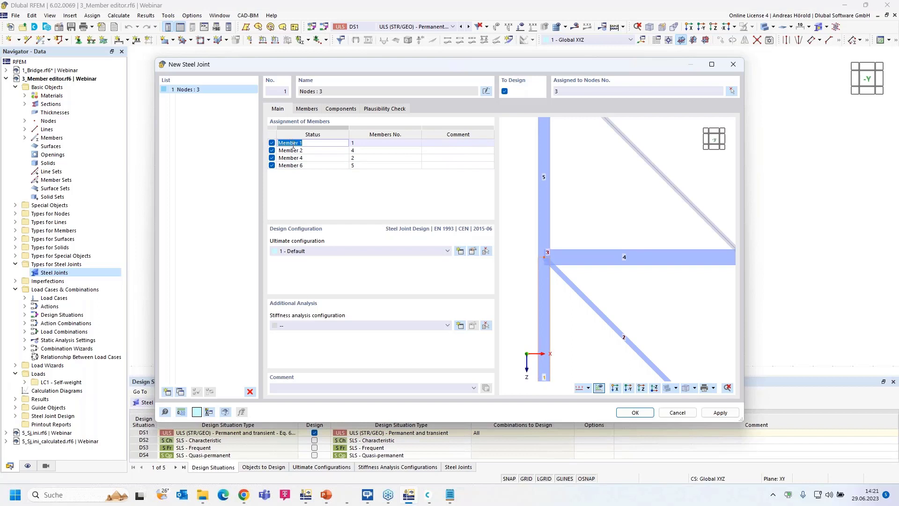
{"action": "type", "text": "Col b"}
{"action": "key", "text": "Return"}
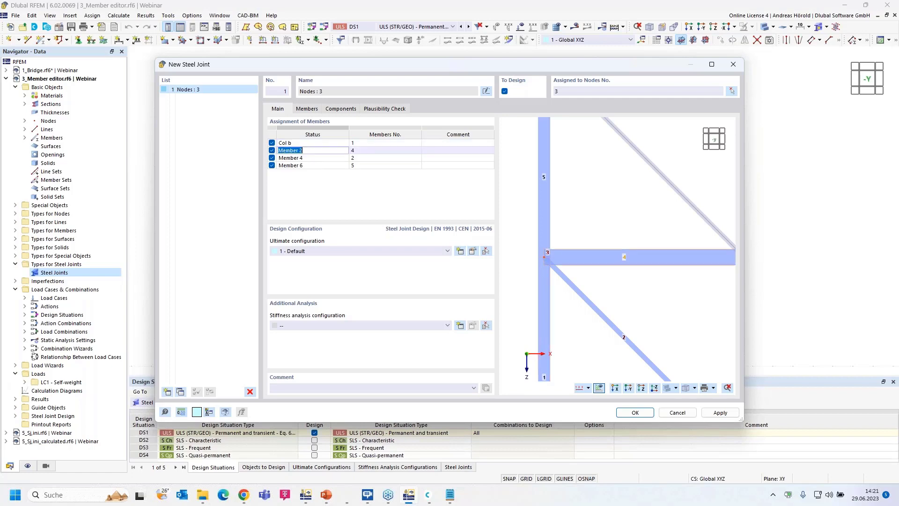
{"action": "type", "text": "Hor"}
{"action": "key", "text": "Return"}
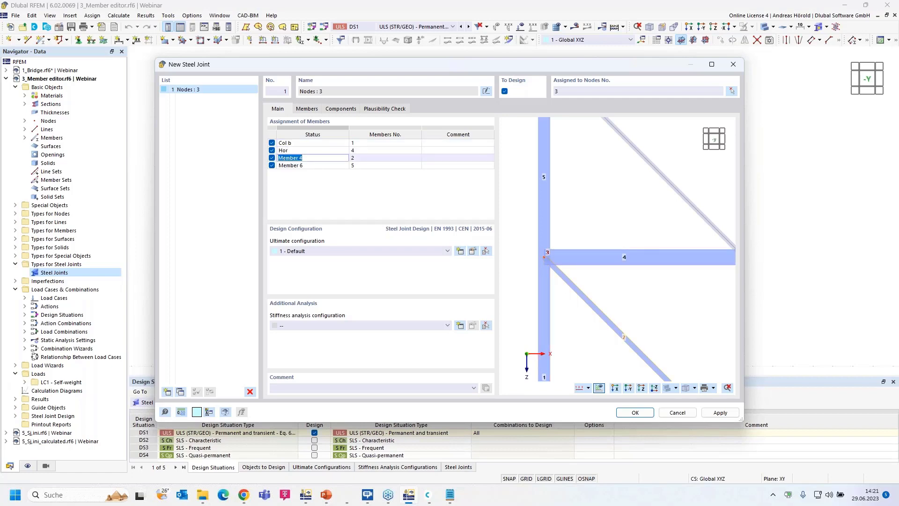
{"action": "type", "text": "Dia"}
{"action": "key", "text": "Return"}
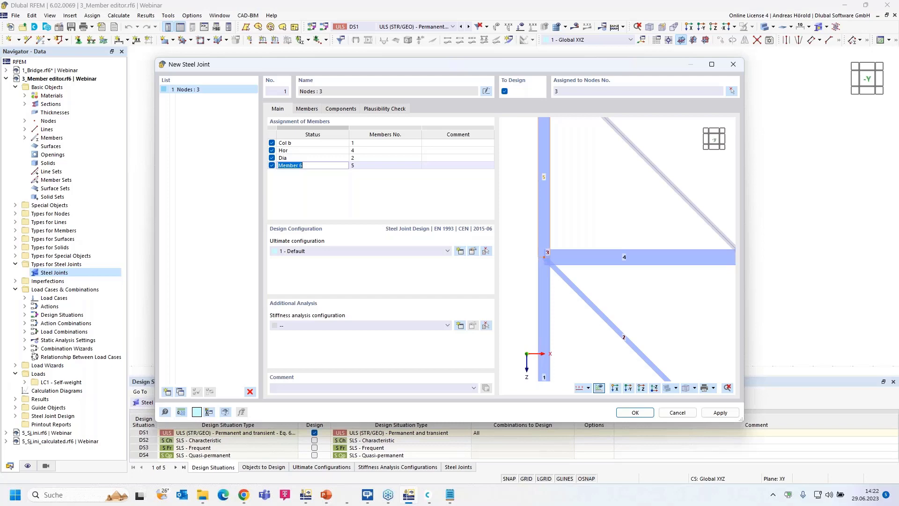
{"action": "type", "text": "Col a"}
- Set the Col b member's type to Continuous in the joint's member settings
{"action": "left_click", "coordinate": [307, 108]}
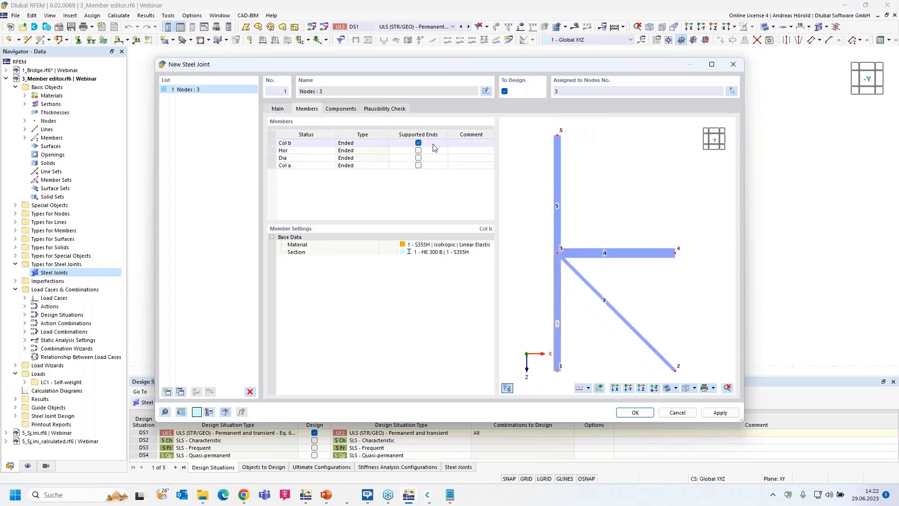
{"action": "left_click", "coordinate": [375, 143]}
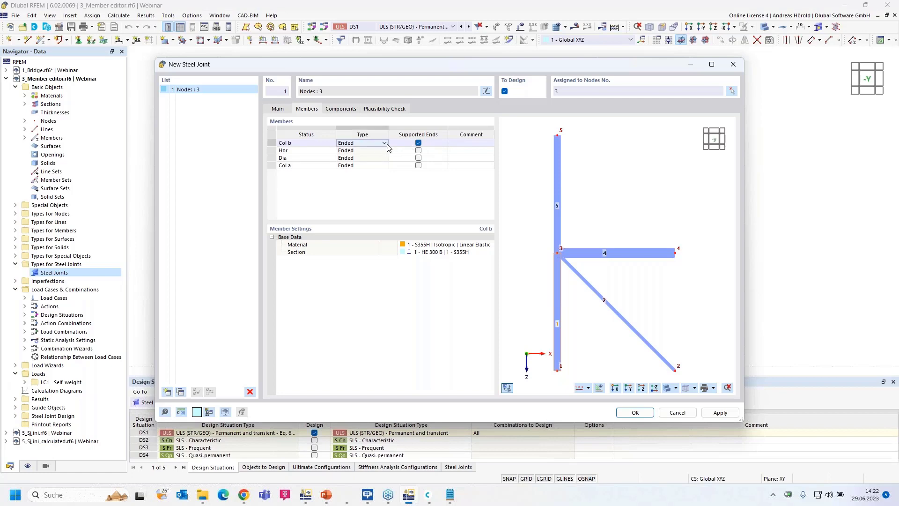
{"action": "left_click", "coordinate": [384, 143]}
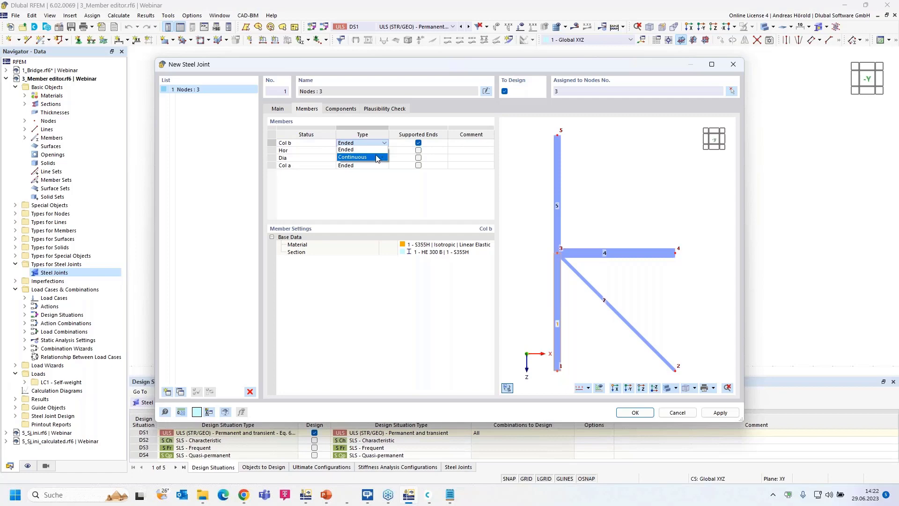
{"action": "left_click", "coordinate": [376, 156]}
{"action": "scroll", "coordinate": [552, 254], "scroll_direction": "up", "scroll_amount": 5}
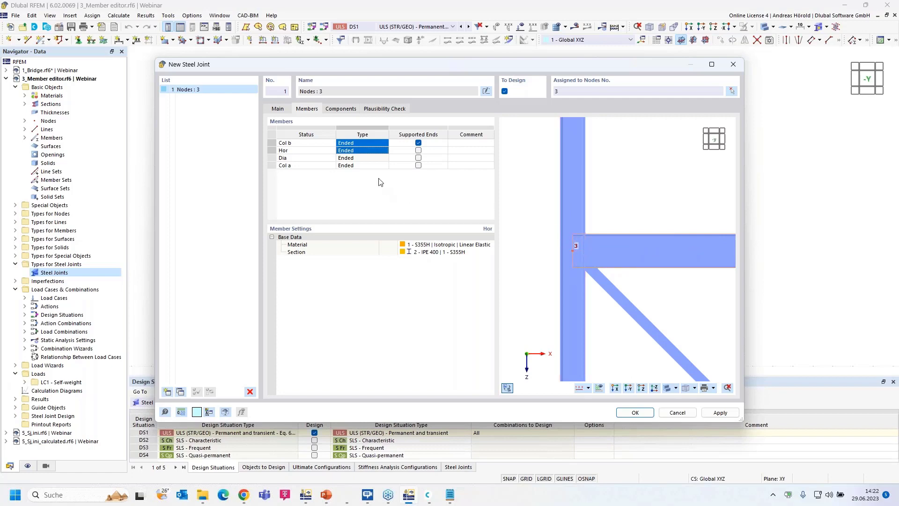
{"action": "left_click", "coordinate": [374, 144]}
{"action": "left_click", "coordinate": [383, 143]}
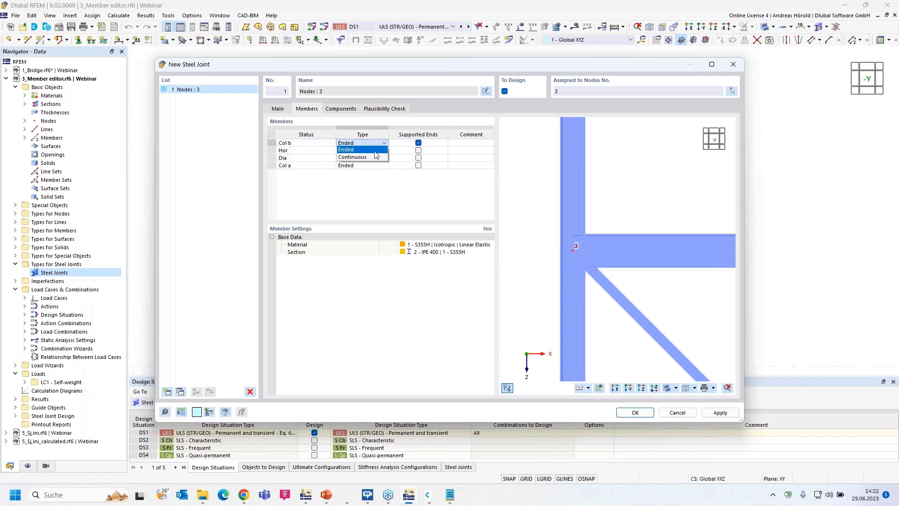
{"action": "left_click", "coordinate": [365, 156]}
{"action": "left_click", "coordinate": [375, 144]}
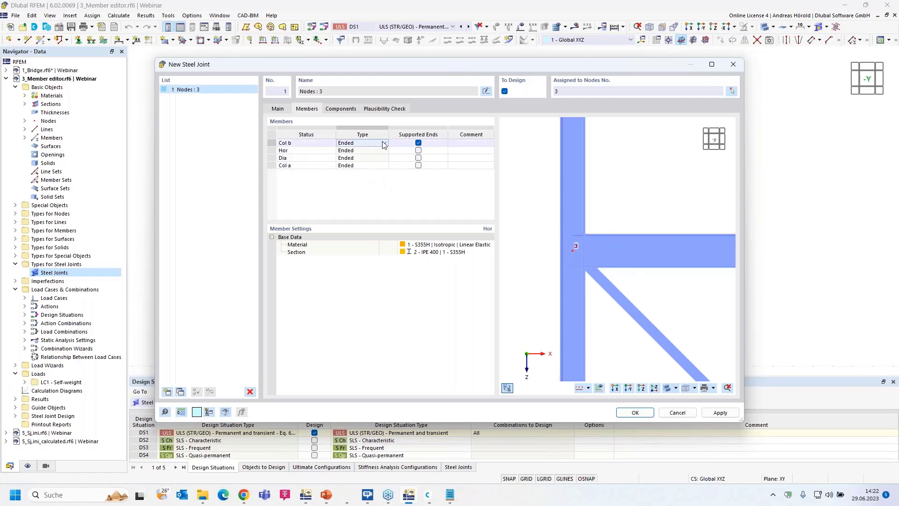
{"action": "left_click", "coordinate": [385, 144]}
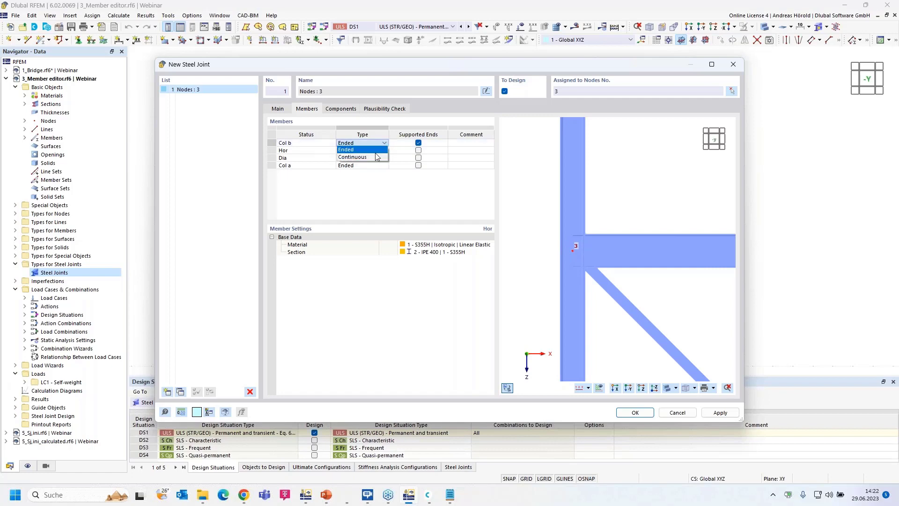
{"action": "left_click", "coordinate": [377, 158]}
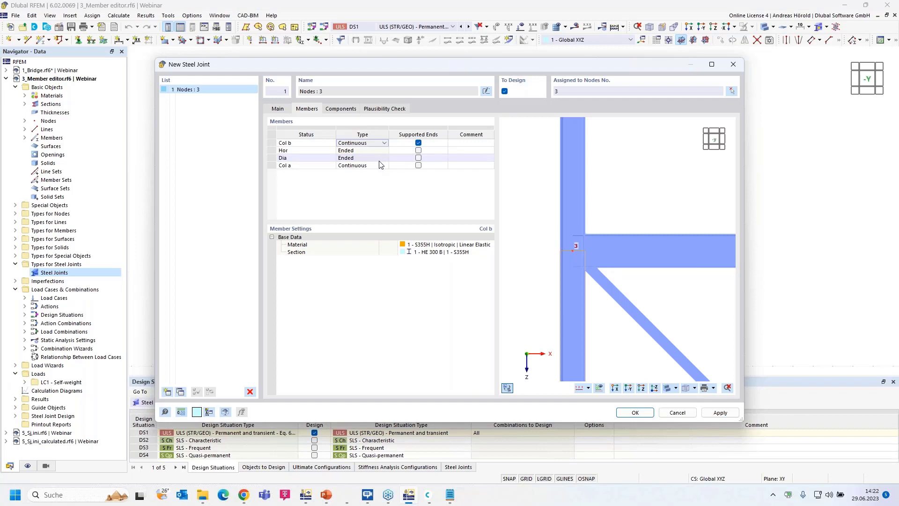
- Add an End Plate component to the joint and set its connected member 1 to Hor
{"action": "left_click", "coordinate": [336, 110]}
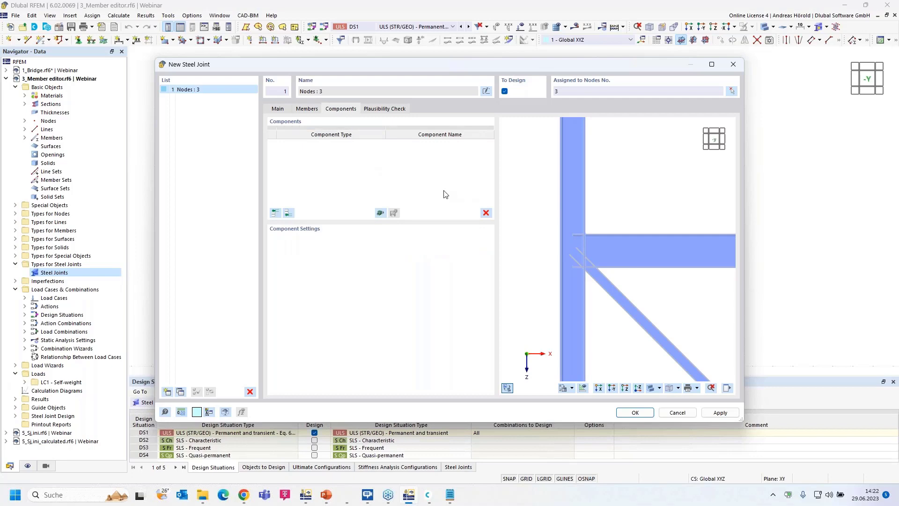
{"action": "left_click", "coordinate": [288, 213]}
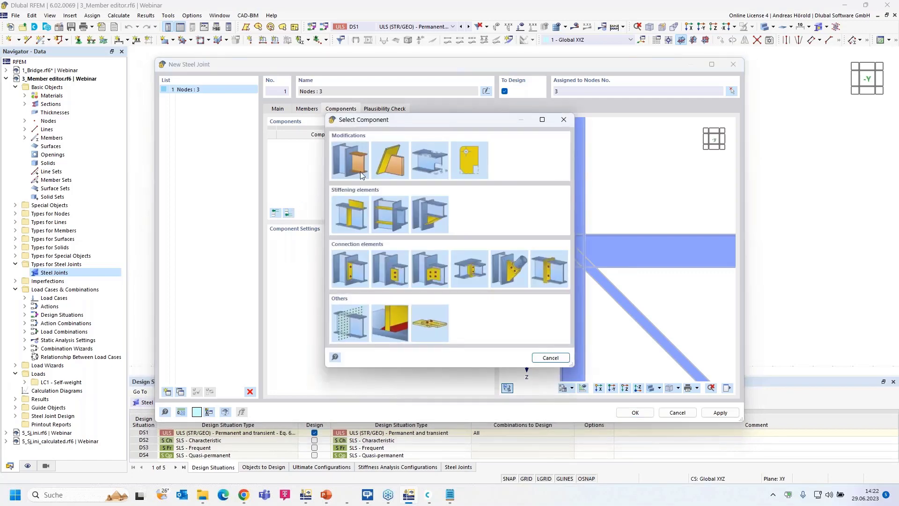
{"action": "left_click", "coordinate": [351, 268]}
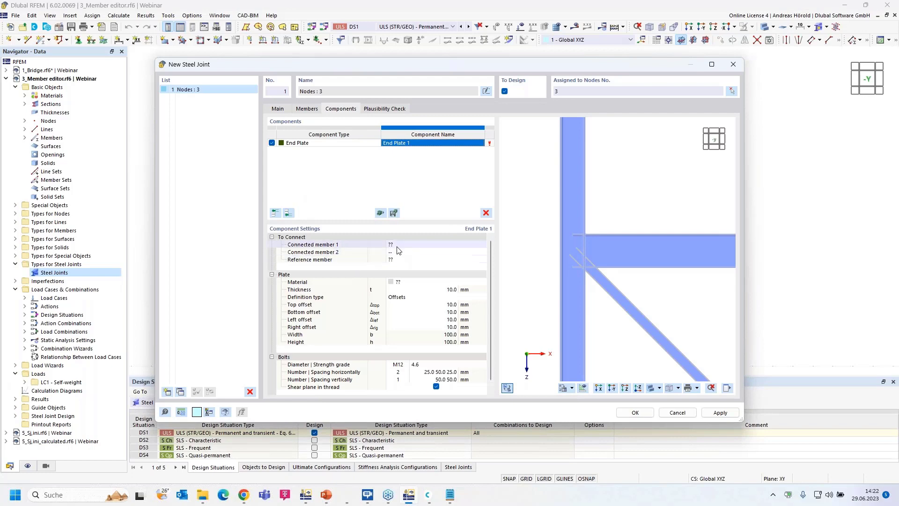
{"action": "left_click", "coordinate": [404, 247]}
{"action": "left_click", "coordinate": [433, 250]}
{"action": "left_click", "coordinate": [430, 261]}
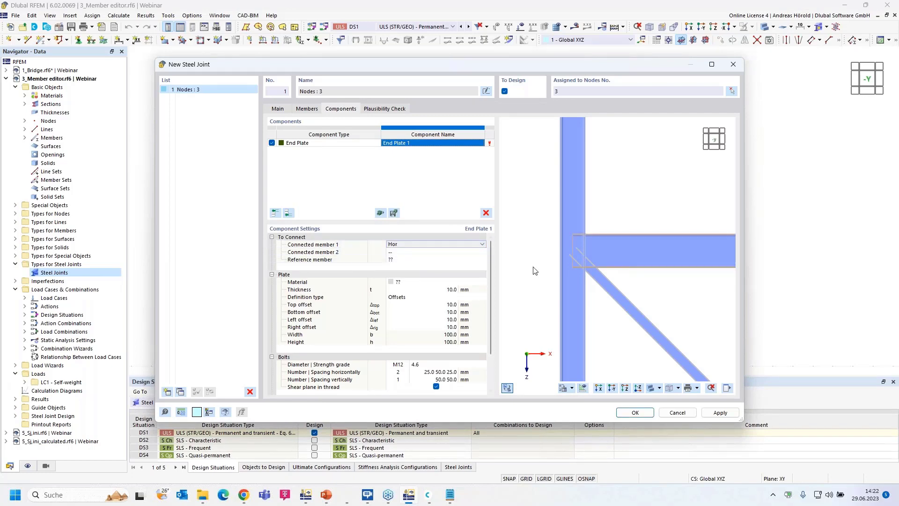
- Set the end plate's reference member to Col b, a
{"action": "scroll", "coordinate": [575, 263], "scroll_direction": "up", "scroll_amount": 3}
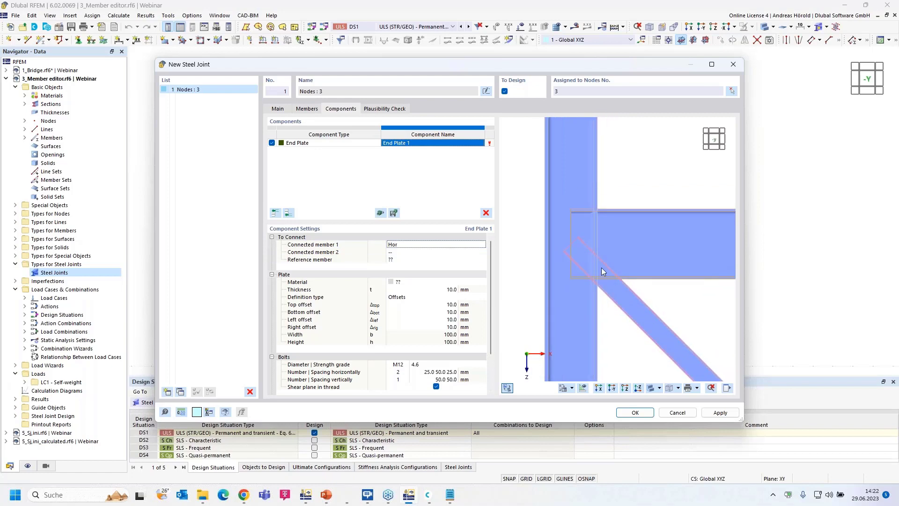
{"action": "middle_click_drag", "start_coordinate": [601, 268], "coordinate": [597, 271]}
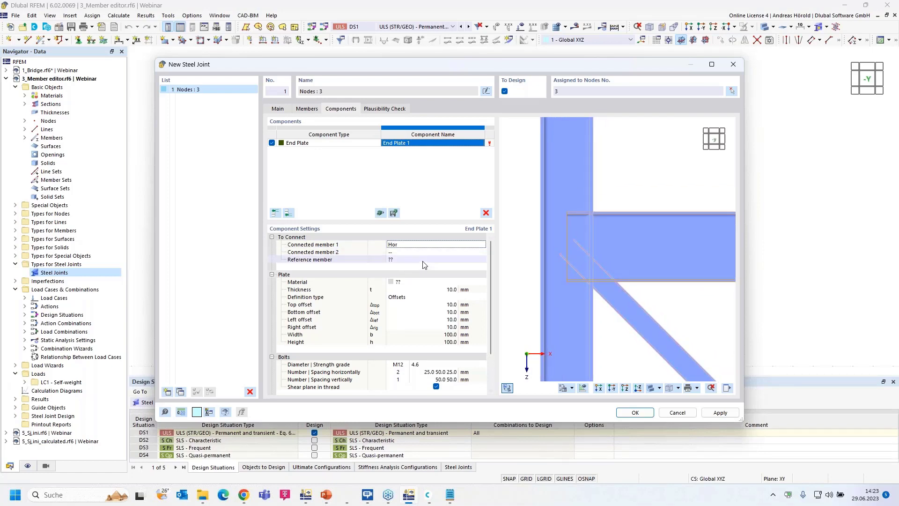
{"action": "left_click", "coordinate": [424, 260]}
{"action": "left_click", "coordinate": [429, 260]}
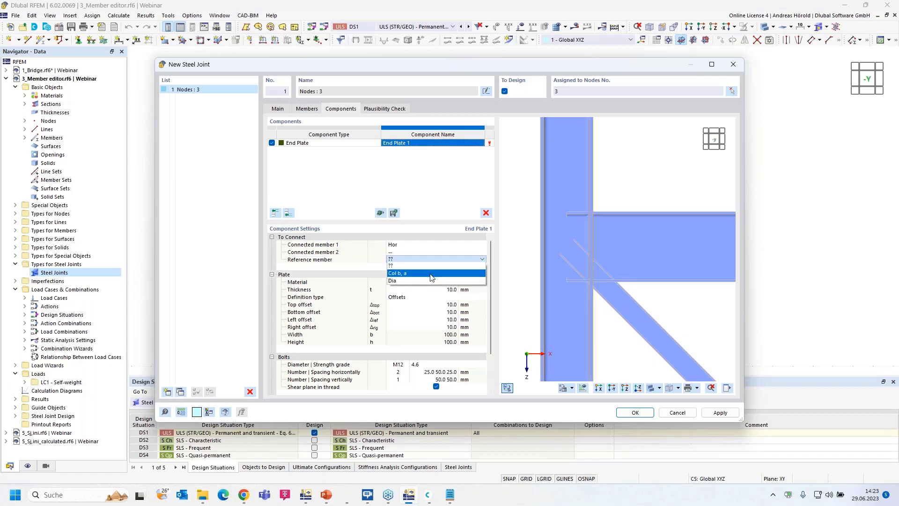
{"action": "left_click", "coordinate": [431, 273]}
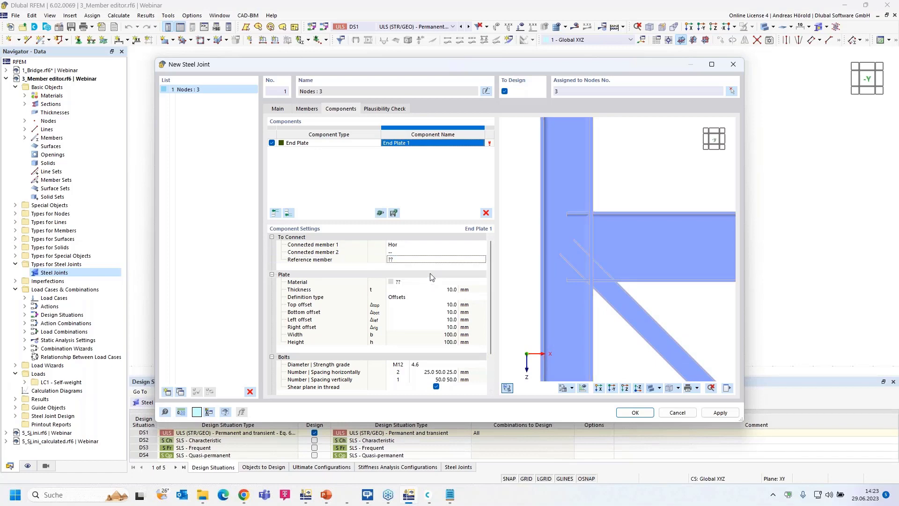
{"action": "left_click", "coordinate": [461, 260]}
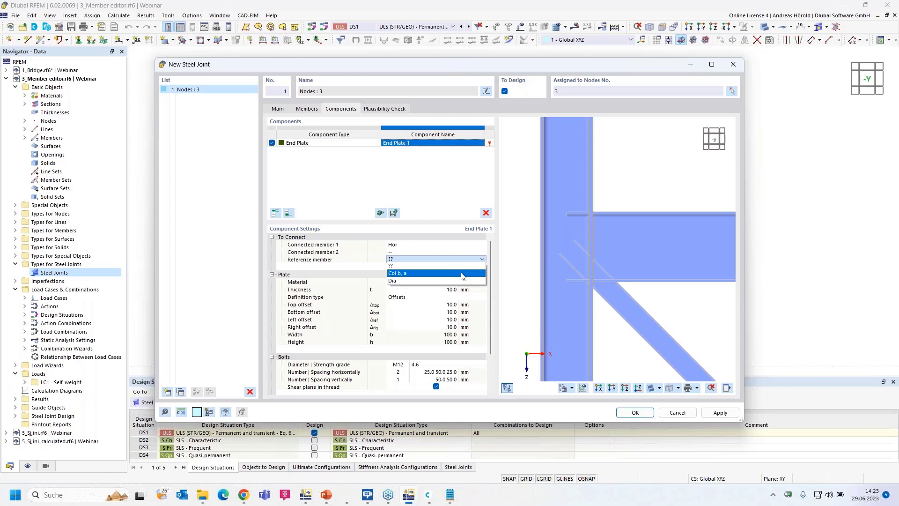
{"action": "left_click", "coordinate": [461, 274]}
- Assign material 1 - S355H to the end plate and set its thickness to 20 mm
{"action": "scroll", "coordinate": [435, 270], "scroll_direction": "down", "scroll_amount": 1}
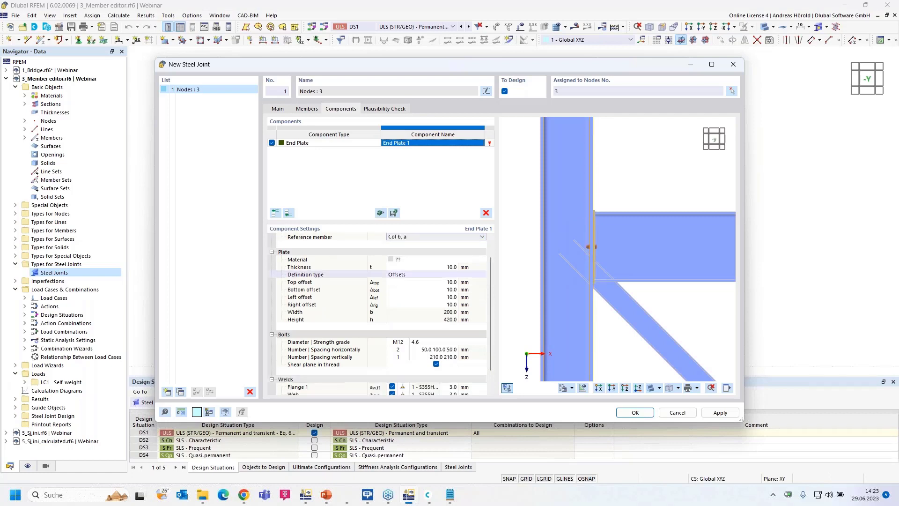
{"action": "left_click", "coordinate": [435, 259]}
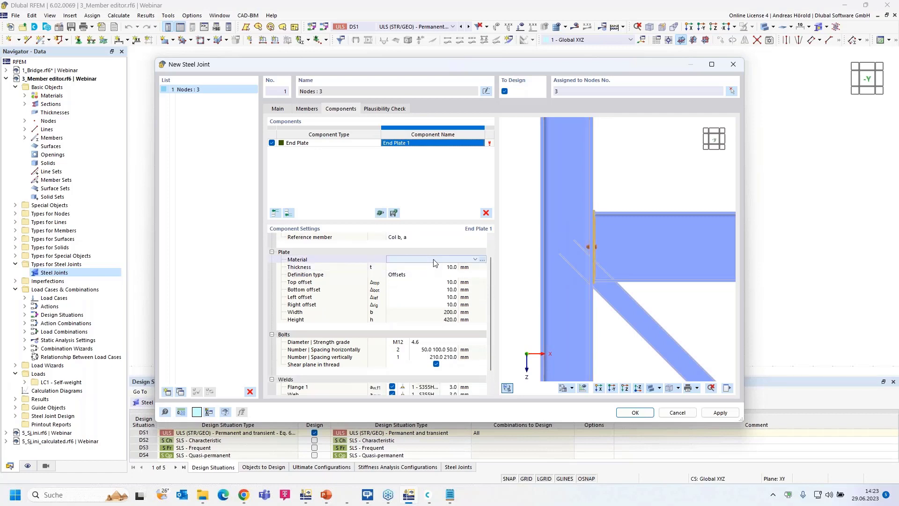
{"action": "left_click", "coordinate": [474, 260]}
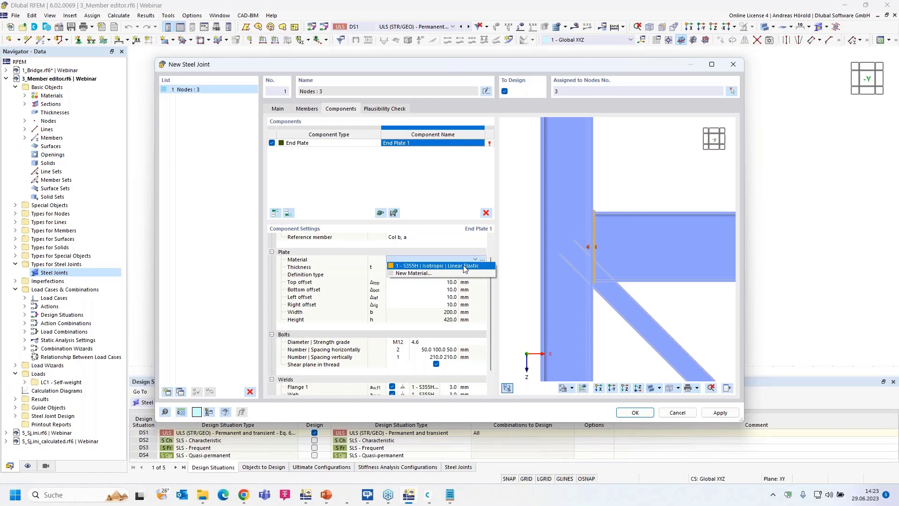
{"action": "left_click", "coordinate": [465, 266]}
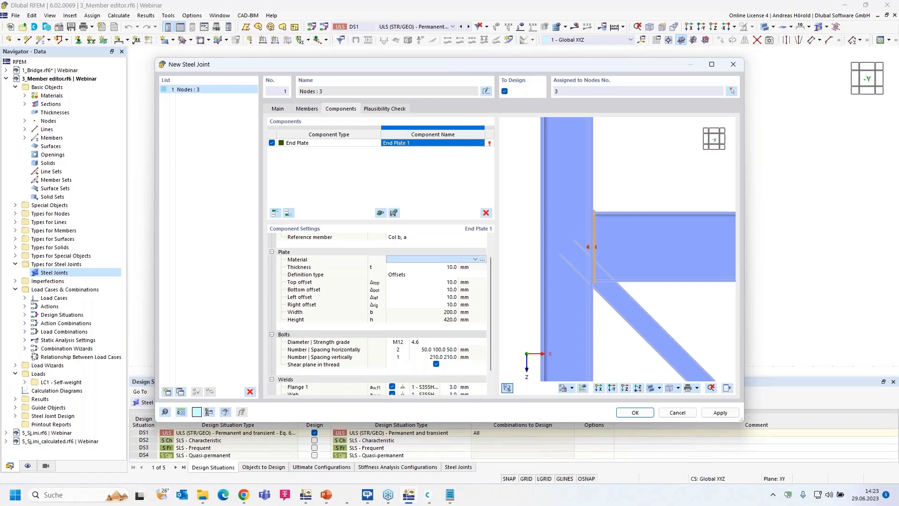
{"action": "left_click", "coordinate": [450, 268]}
{"action": "type", "text": "2"}
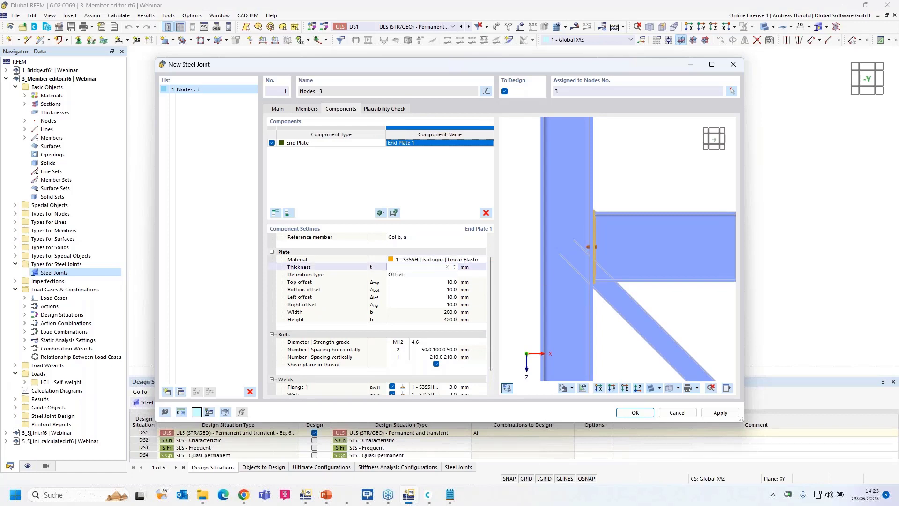
{"action": "type", "text": "0"}
{"action": "key", "text": "Return"}
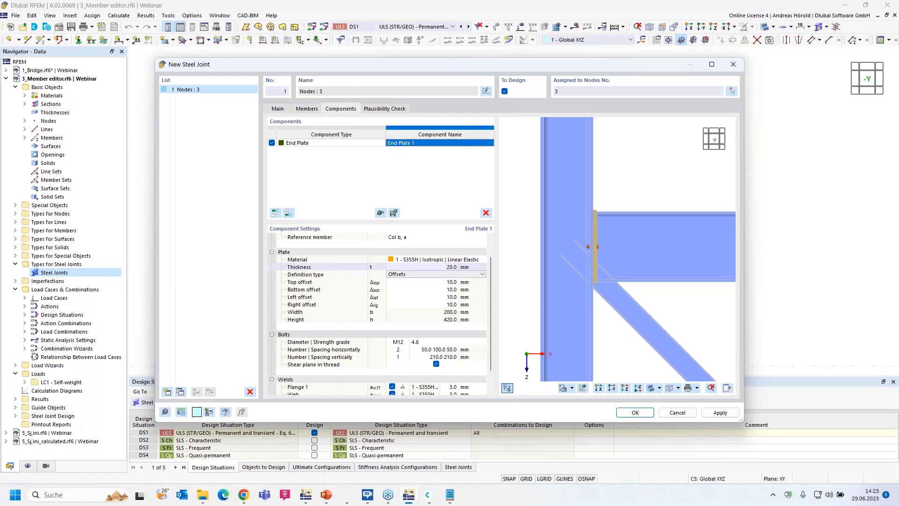
- Set the end plate's bottom offset to 200 mm
{"action": "left_click", "coordinate": [452, 290]}
{"action": "type", "text": "20"}
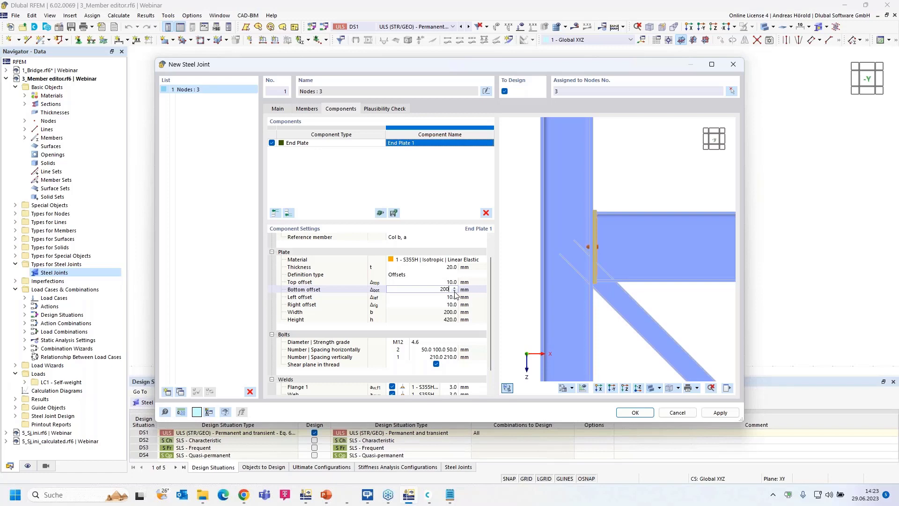
{"action": "type", "text": "0"}
{"action": "key", "text": "Return"}
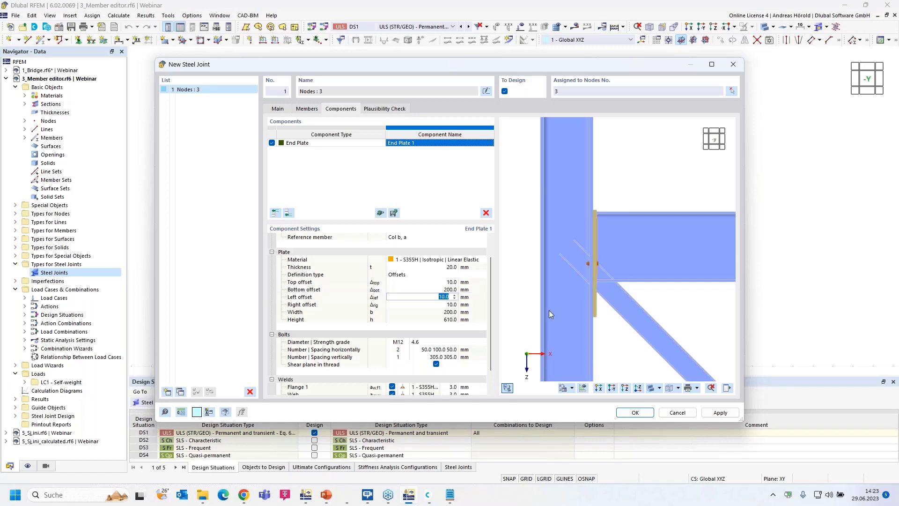
- Set the end plate's left and right offsets to 5 mm each
{"action": "middle_click_drag", "start_coordinate": [650, 318], "coordinate": [550, 324], "text": "ctrl"}
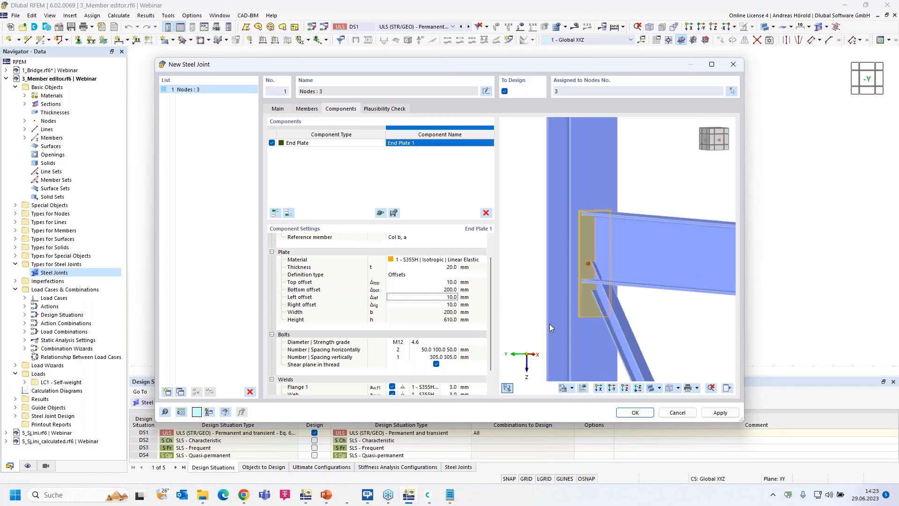
{"action": "middle_click_drag", "start_coordinate": [672, 330], "coordinate": [646, 333], "text": "ctrl"}
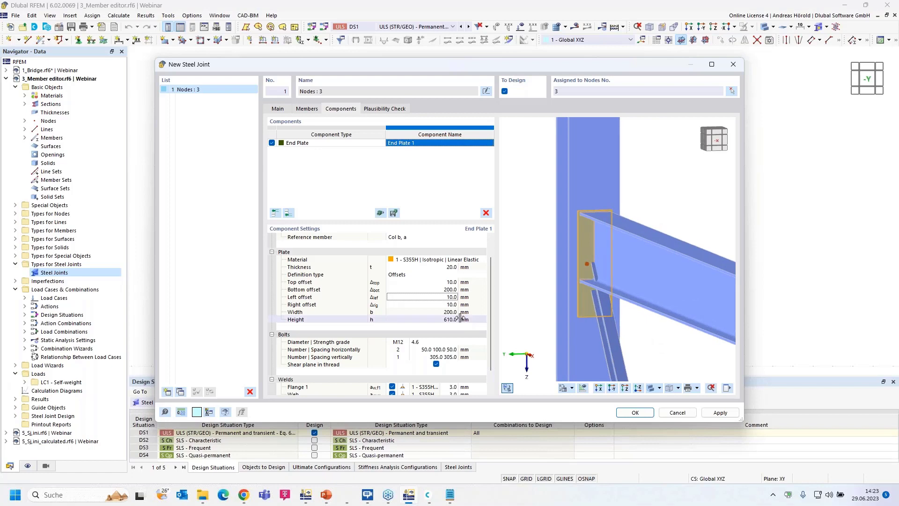
{"action": "left_click", "coordinate": [445, 297]}
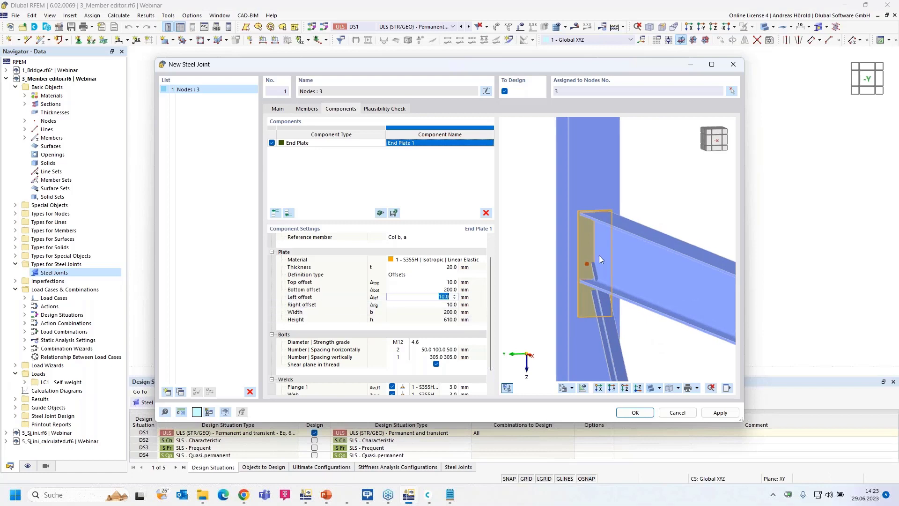
{"action": "scroll", "coordinate": [598, 233], "scroll_direction": "up", "scroll_amount": 4}
{"action": "scroll", "coordinate": [597, 232], "scroll_direction": "up", "scroll_amount": 2}
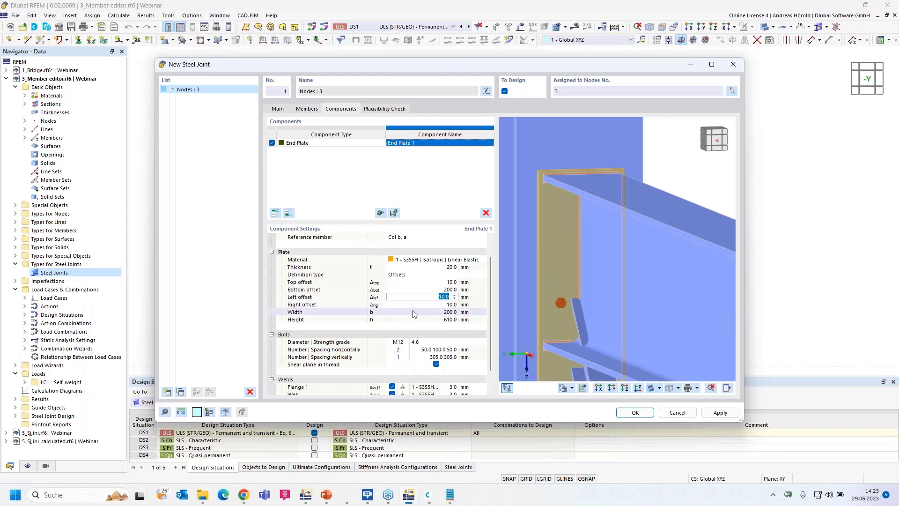
{"action": "type", "text": "5"}
{"action": "key", "text": "Tab"}
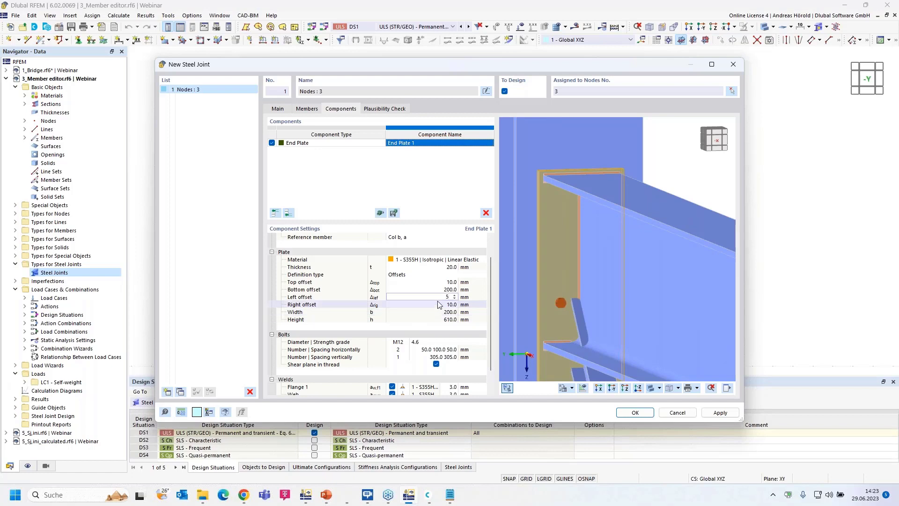
{"action": "type", "text": "5"}
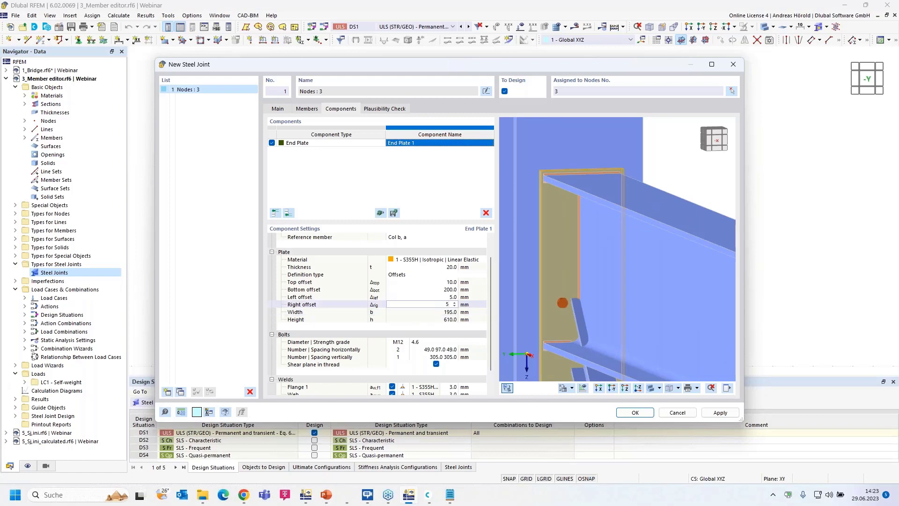
{"action": "key", "text": "Tab"}
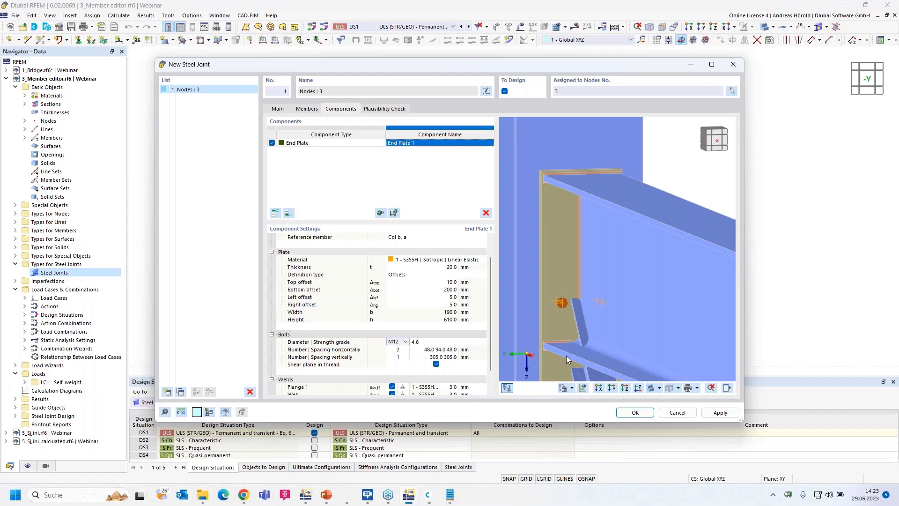
- Set the end plate's bolts to diameter M16 and strength grade 10.9
{"action": "scroll", "coordinate": [563, 305], "scroll_direction": "down", "scroll_amount": 3}
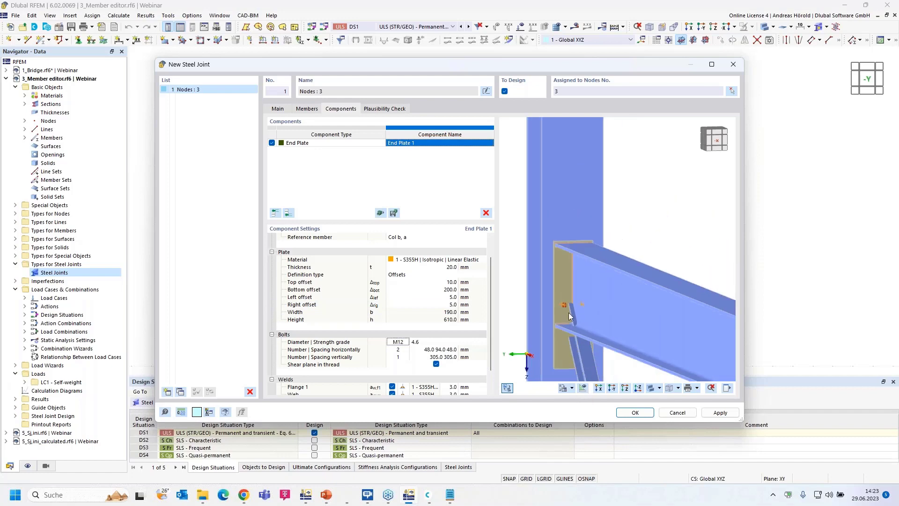
{"action": "middle_click_drag", "start_coordinate": [595, 311], "coordinate": [654, 282], "text": "ctrl"}
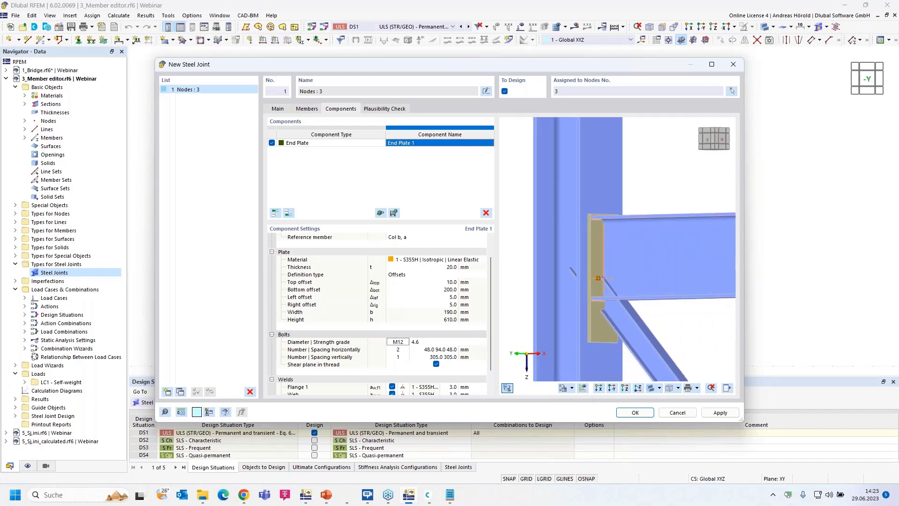
{"action": "left_click", "coordinate": [400, 344]}
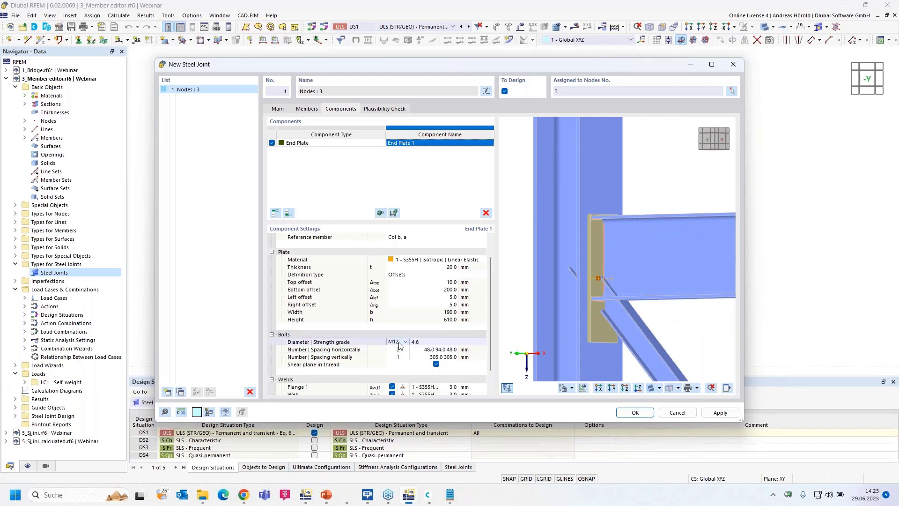
{"action": "left_click", "coordinate": [400, 343]}
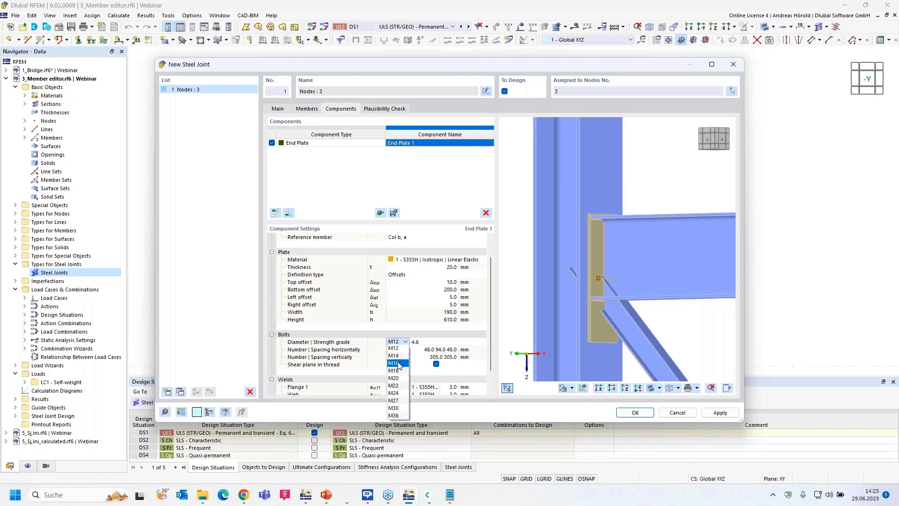
{"action": "left_click", "coordinate": [397, 363]}
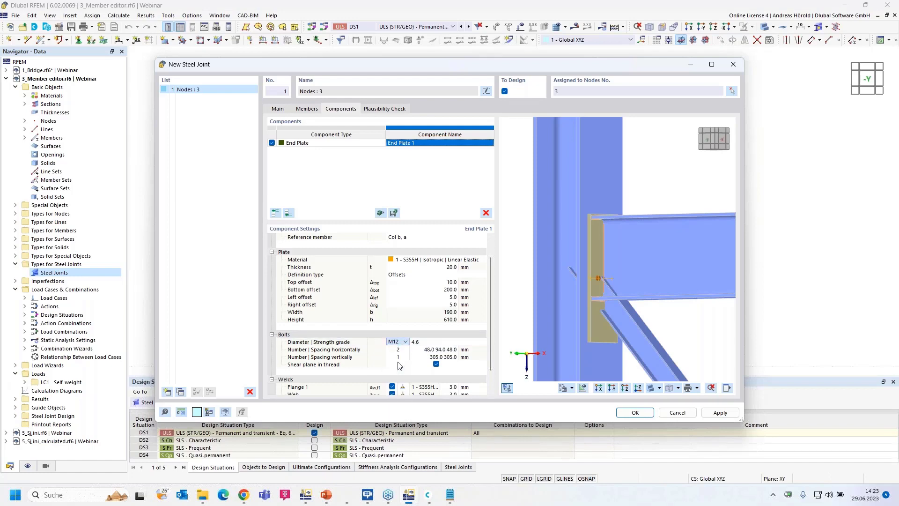
{"action": "left_click", "coordinate": [430, 343]}
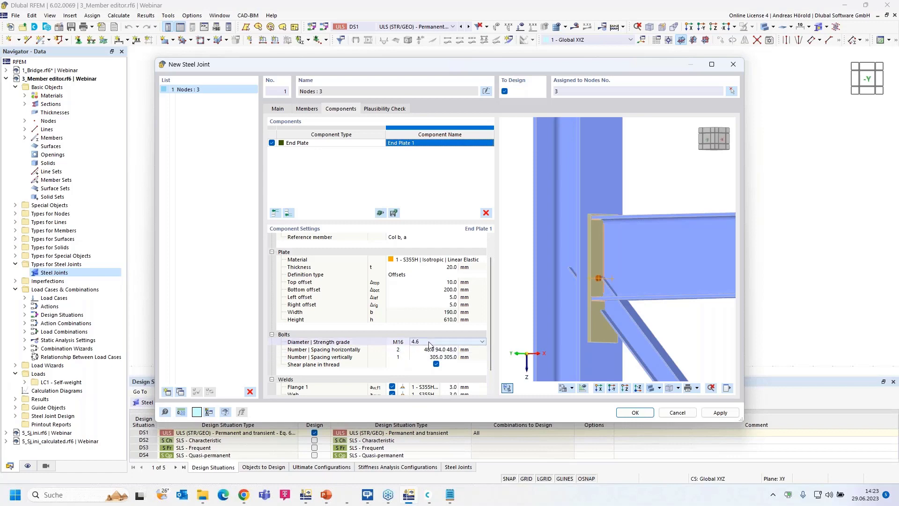
{"action": "left_click", "coordinate": [432, 343]}
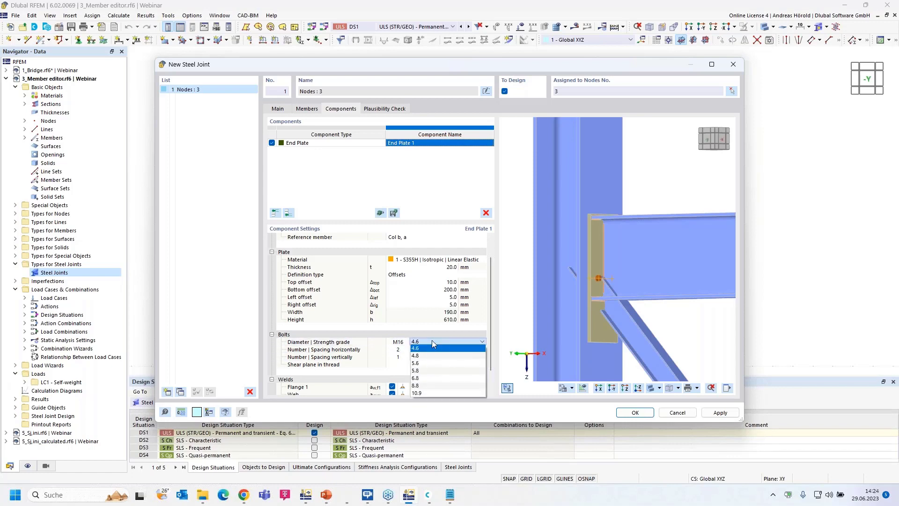
{"action": "left_click", "coordinate": [440, 393]}
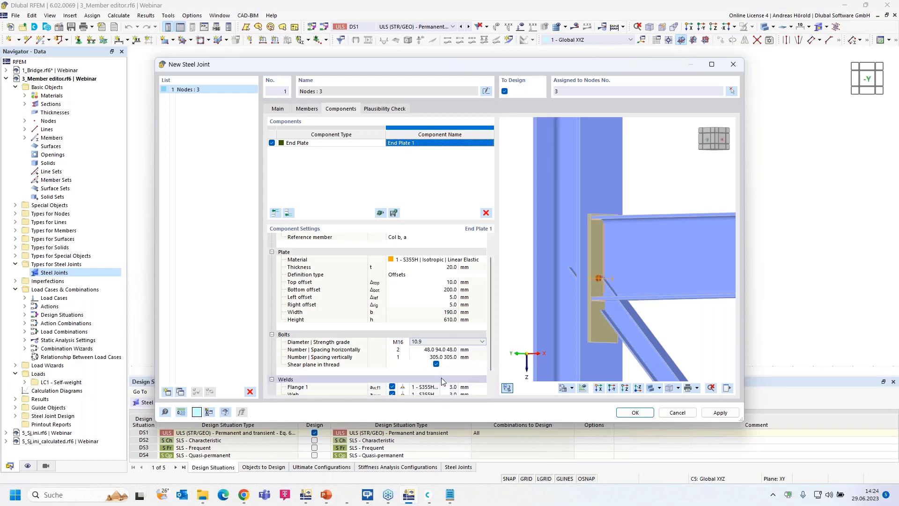
- Set the bolts' horizontal edge spacing to 35 mm and the number of bolts vertically to 5
{"action": "left_click", "coordinate": [440, 350]}
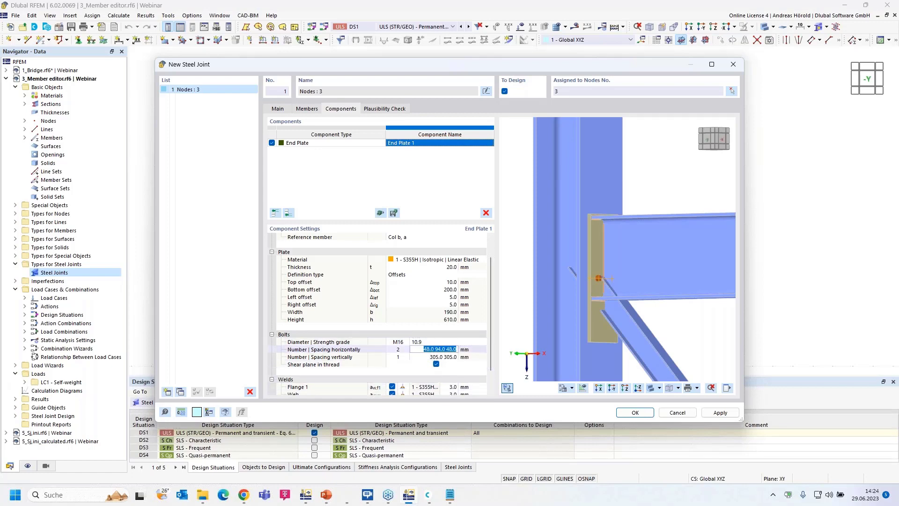
{"action": "type", "text": "35"}
{"action": "left_click", "coordinate": [405, 357]}
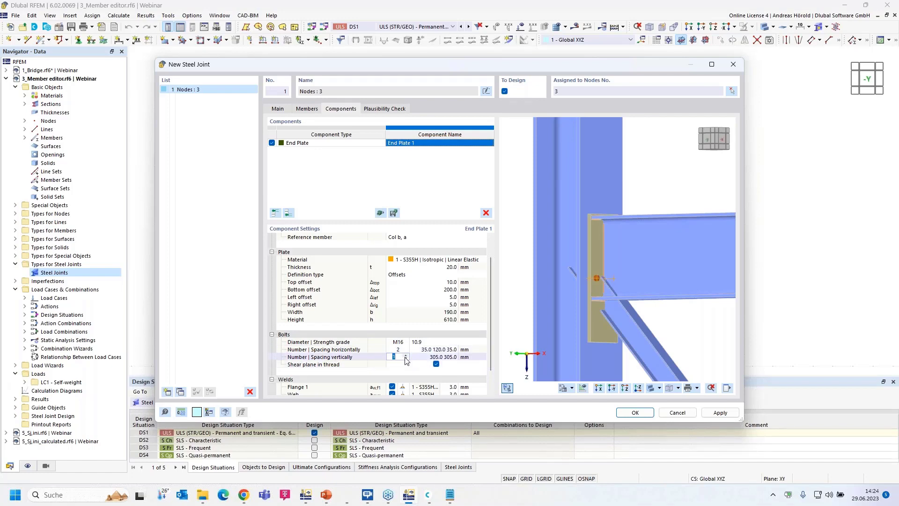
{"action": "left_click", "coordinate": [405, 356]}
{"action": "left_click", "coordinate": [406, 356]}
{"action": "left_click", "coordinate": [405, 356]}
{"action": "left_click", "coordinate": [405, 356]}
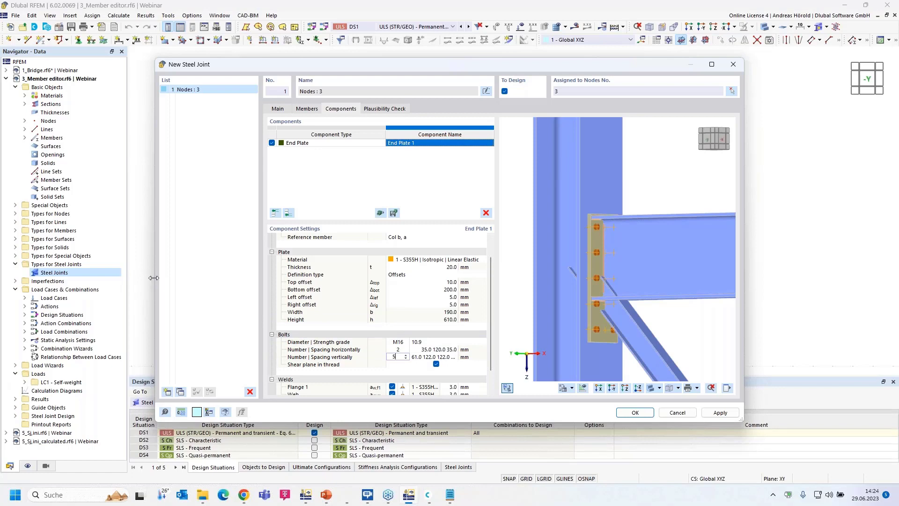
- Enlarge the steel joint dialog and widen the value columns of the component settings so the bolt spacings have more room
{"action": "left_click_drag", "start_coordinate": [156, 277], "coordinate": [19, 281]}
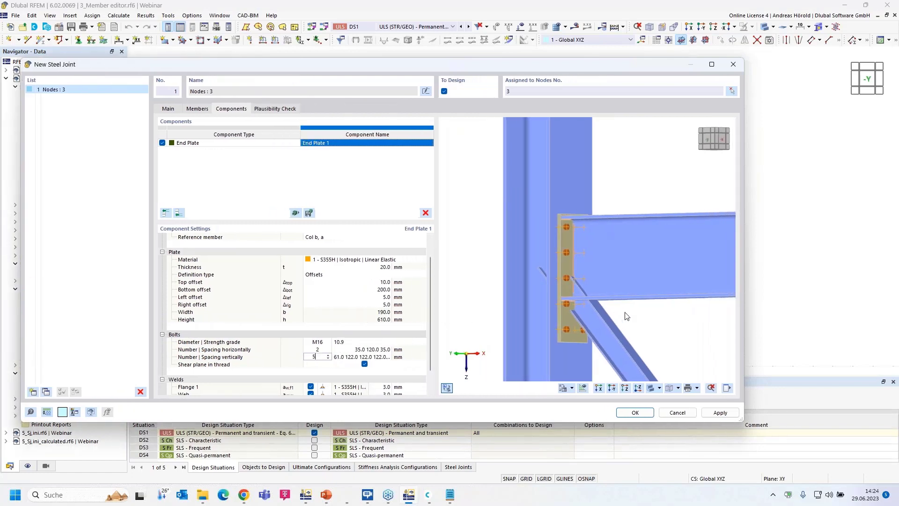
{"action": "left_click_drag", "start_coordinate": [745, 313], "coordinate": [826, 314]}
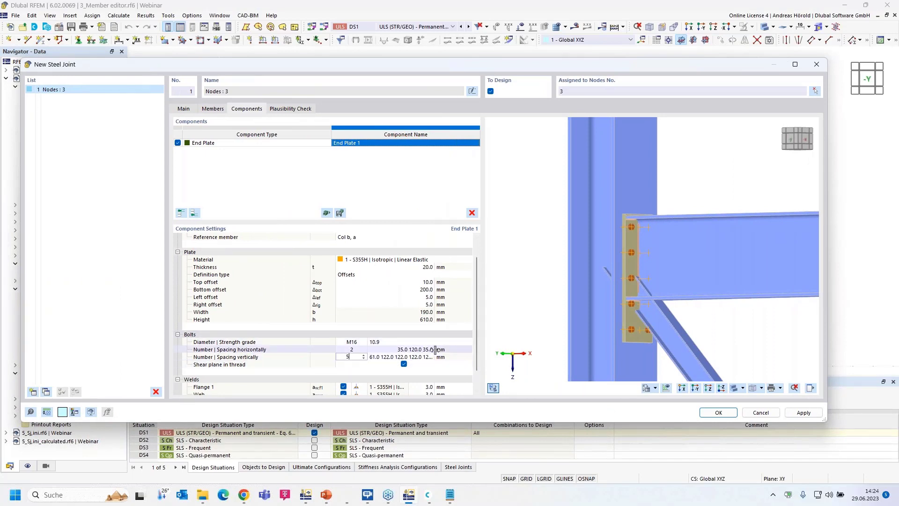
{"action": "left_click_drag", "start_coordinate": [435, 351], "coordinate": [465, 351]}
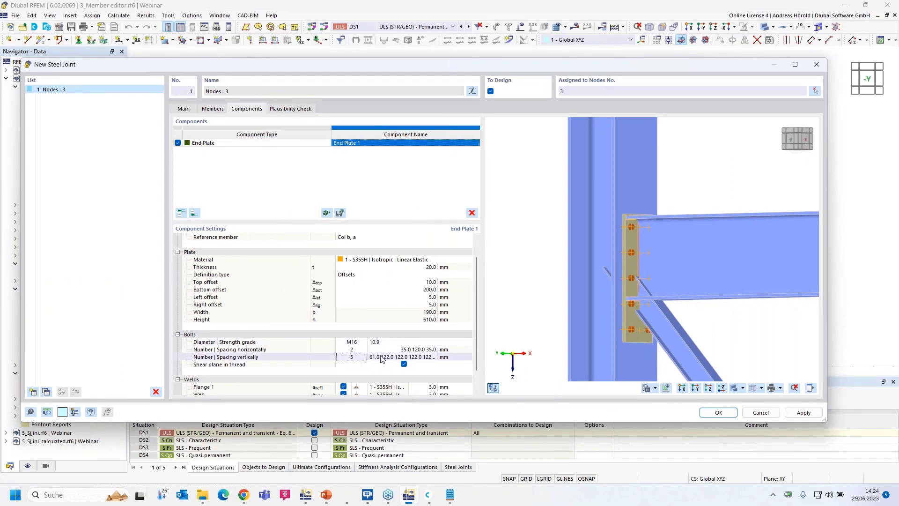
{"action": "left_click_drag", "start_coordinate": [368, 344], "coordinate": [361, 344]}
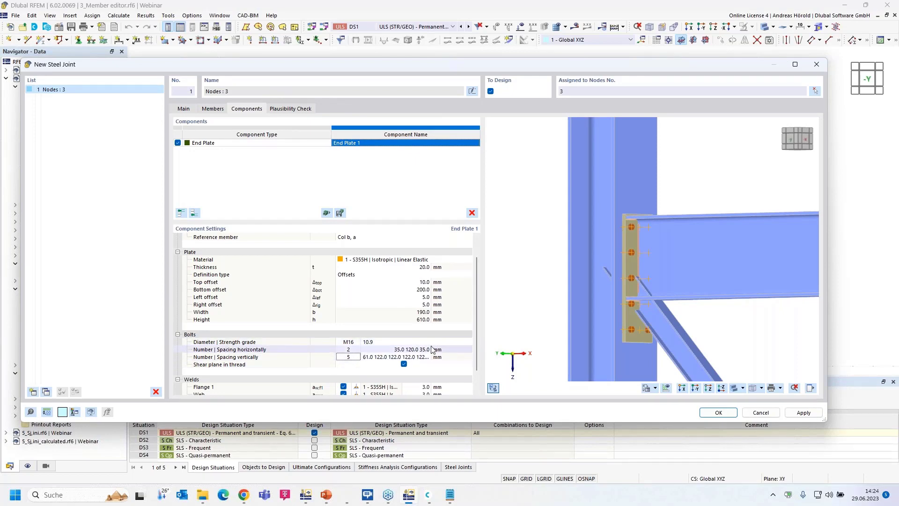
{"action": "left_click_drag", "start_coordinate": [434, 350], "coordinate": [447, 348]}
- Set the end plate bolts' vertical spacings to 60, 50, 240, 100 and 100 mm
{"action": "left_click", "coordinate": [377, 357]}
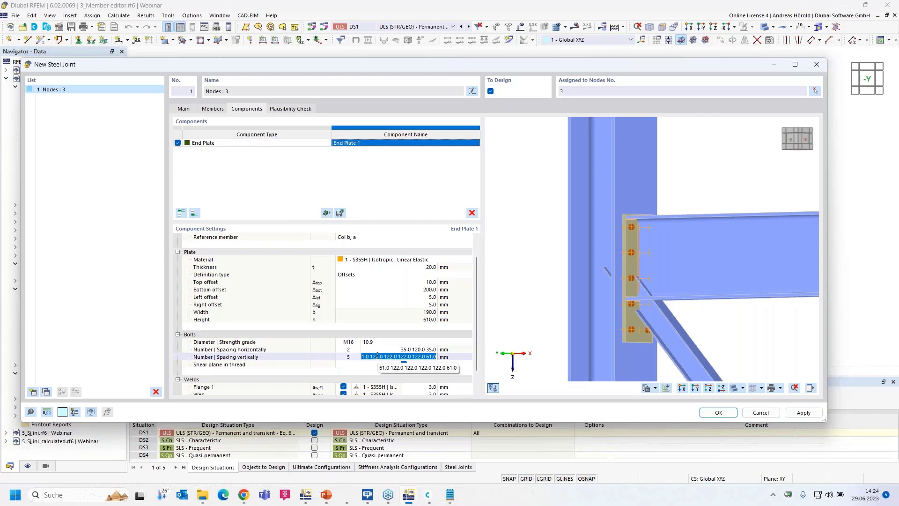
{"action": "type", "text": "60"}
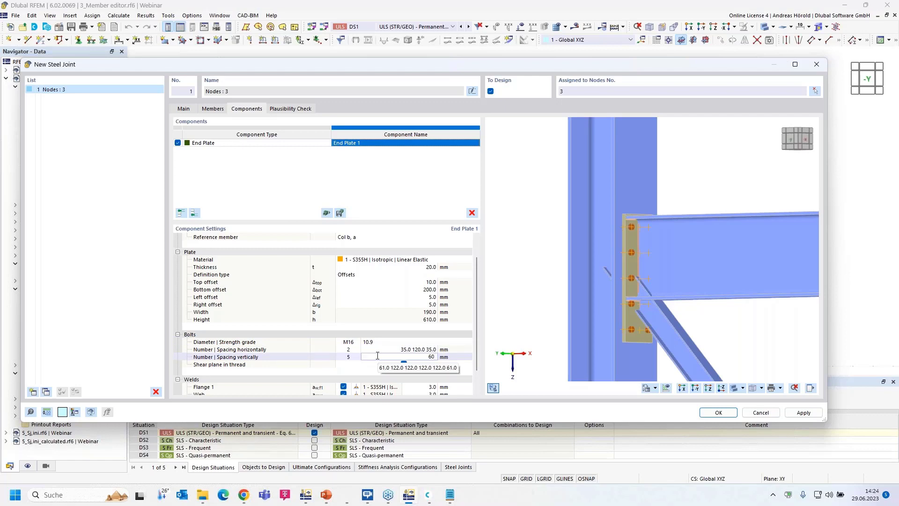
{"action": "type", "text": " 50 240 100 100"}
{"action": "key", "text": "Return"}
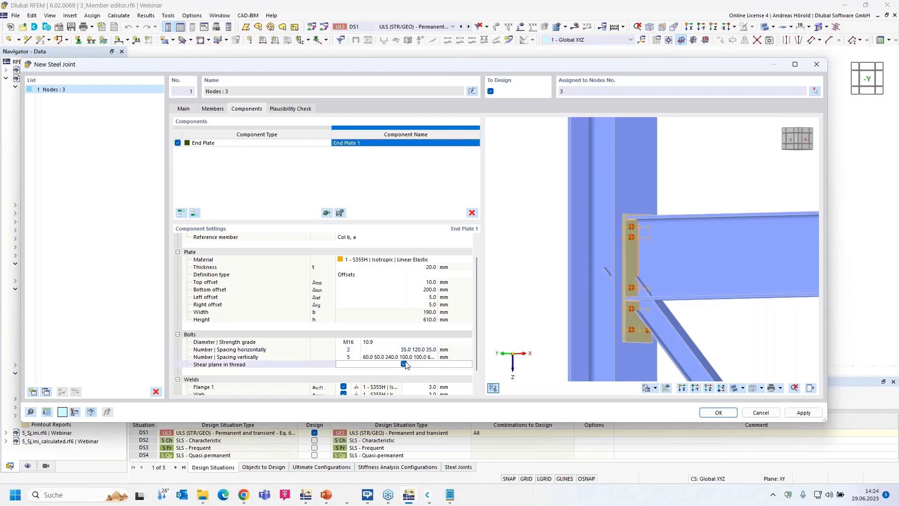
- Set the end plate's weld thicknesses to 5 mm for both flanges and 4 mm for the web
{"action": "scroll", "coordinate": [405, 360], "scroll_direction": "down", "scroll_amount": 1}
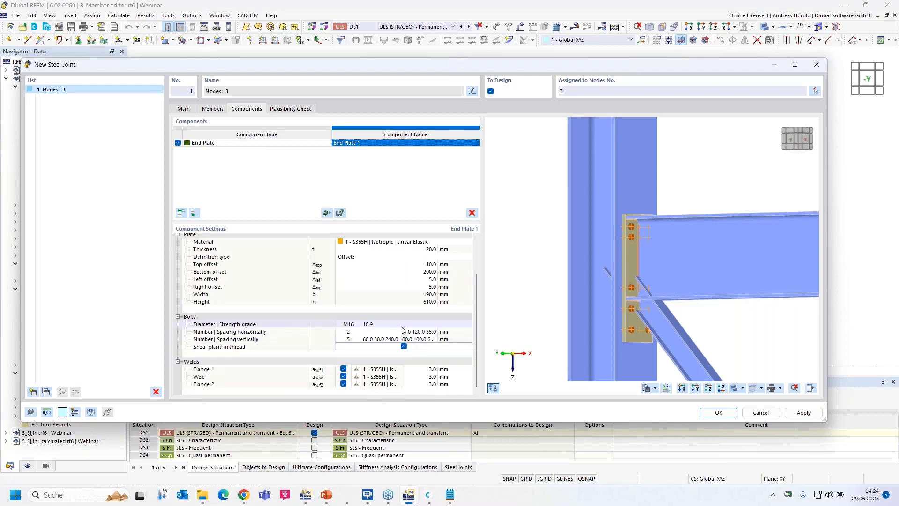
{"action": "left_click", "coordinate": [433, 369]}
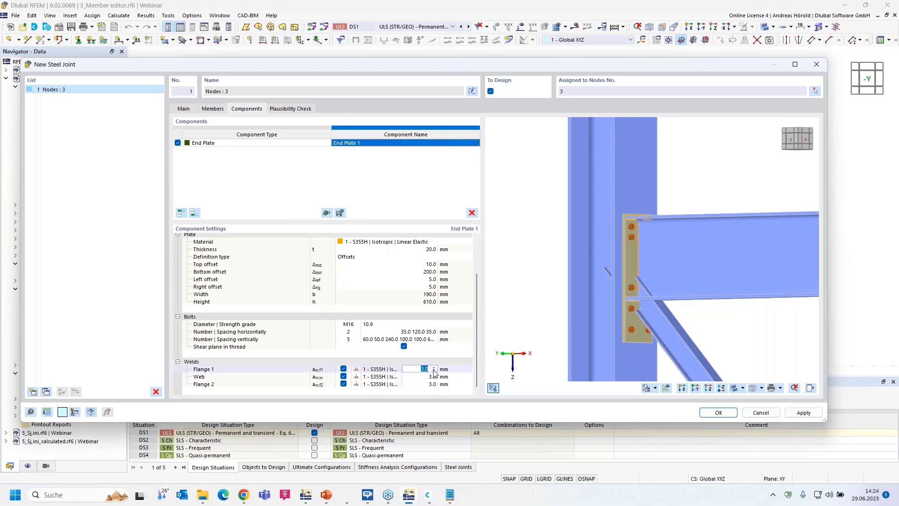
{"action": "type", "text": "5"}
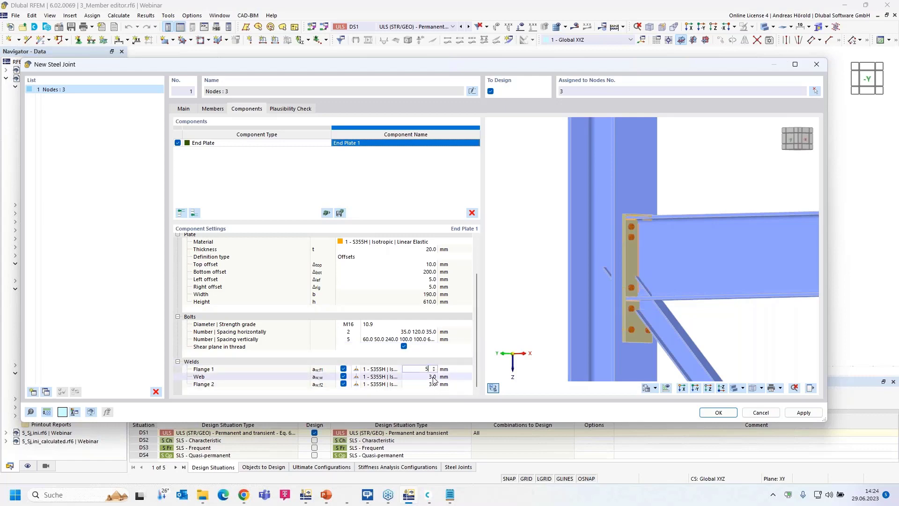
{"action": "left_click", "coordinate": [433, 378]}
{"action": "type", "text": "4"}
{"action": "left_click", "coordinate": [432, 385]}
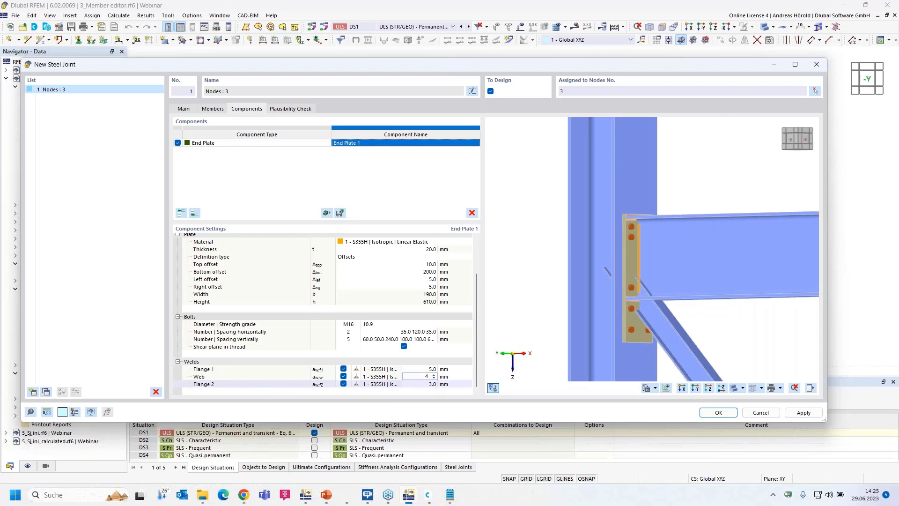
{"action": "type", "text": "5"}
{"action": "left_click", "coordinate": [456, 375]}
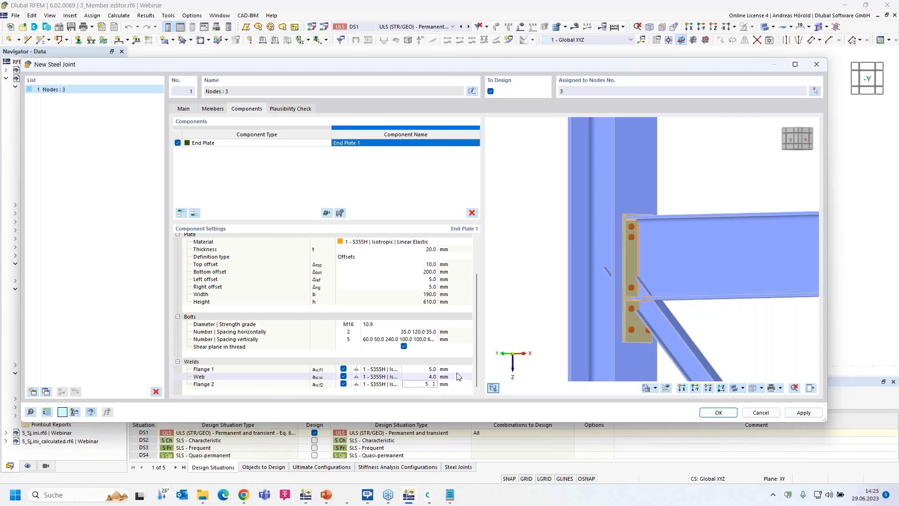
- Check the end plate's welds and bolts, and add a haunch component after the end plate
{"action": "scroll", "coordinate": [636, 293], "scroll_direction": "up", "scroll_amount": 3}
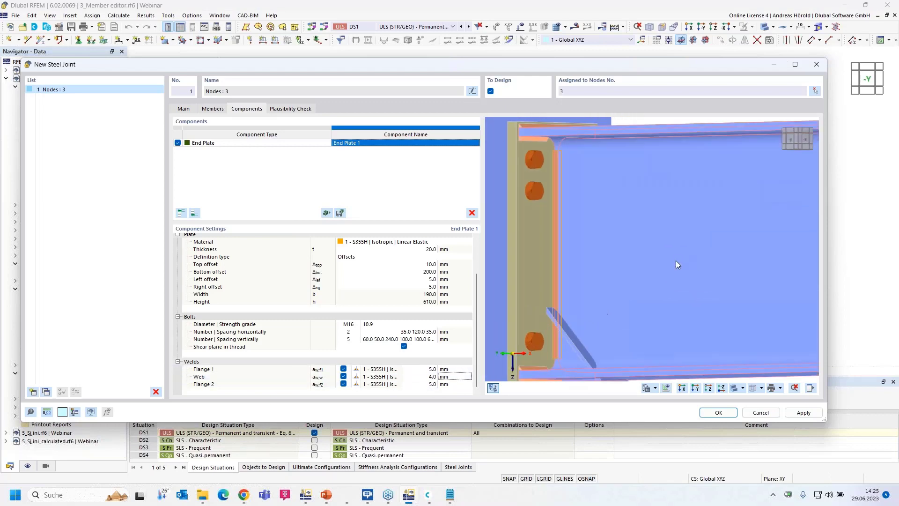
{"action": "scroll", "coordinate": [635, 295], "scroll_direction": "down", "scroll_amount": 1}
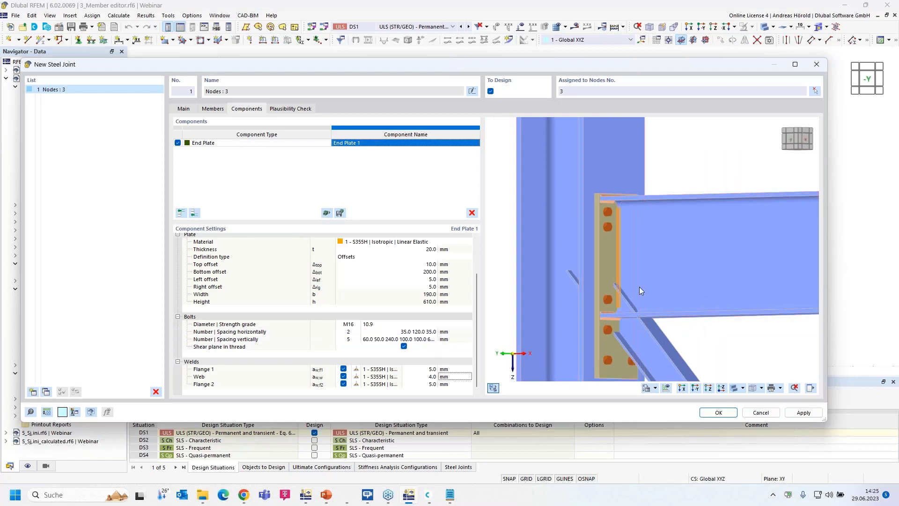
{"action": "scroll", "coordinate": [639, 286], "scroll_direction": "down", "scroll_amount": 2}
{"action": "middle_click_drag", "start_coordinate": [639, 276], "coordinate": [633, 275]}
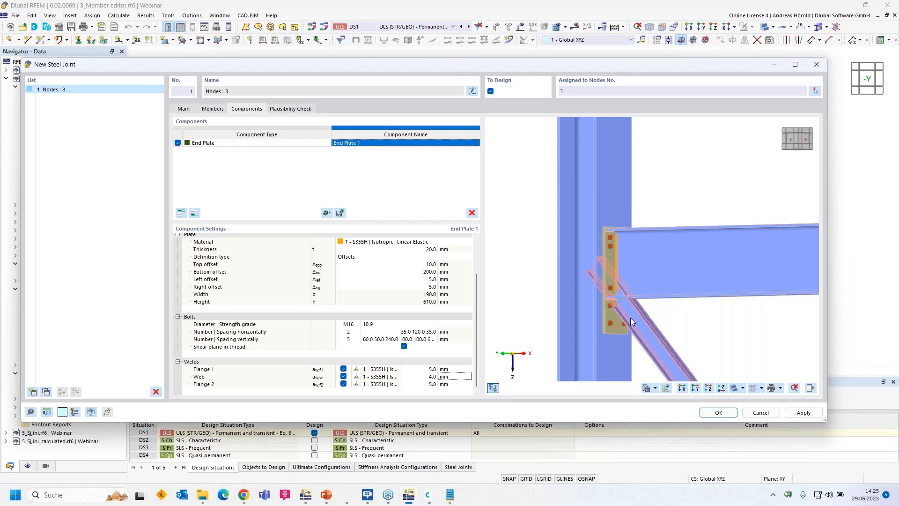
{"action": "left_click", "coordinate": [694, 388]}
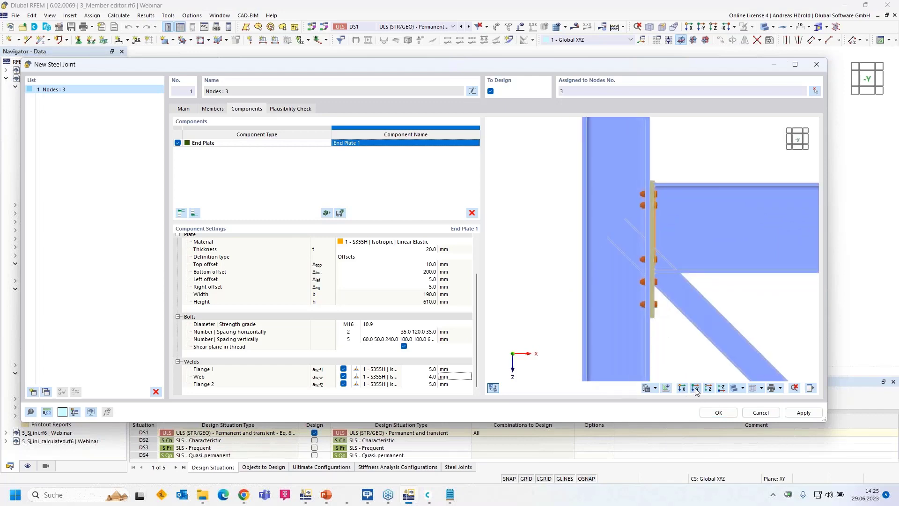
{"action": "left_click", "coordinate": [194, 213]}
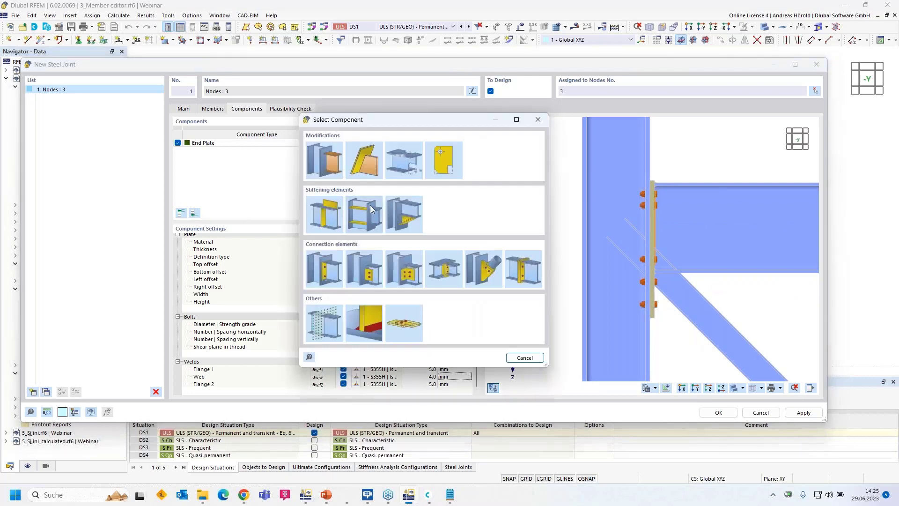
{"action": "left_click", "coordinate": [397, 209]}
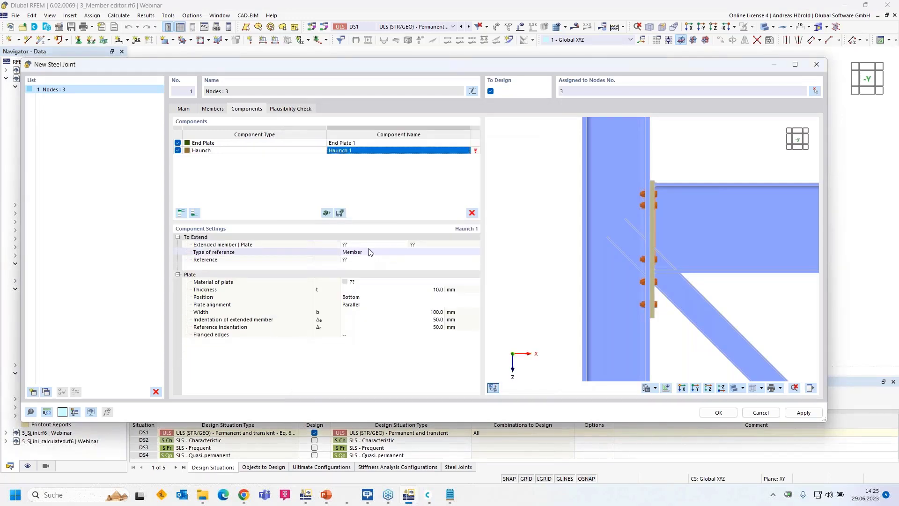
- Assign the web of member Hor as the plate the haunch extends
{"action": "left_click", "coordinate": [371, 245]}
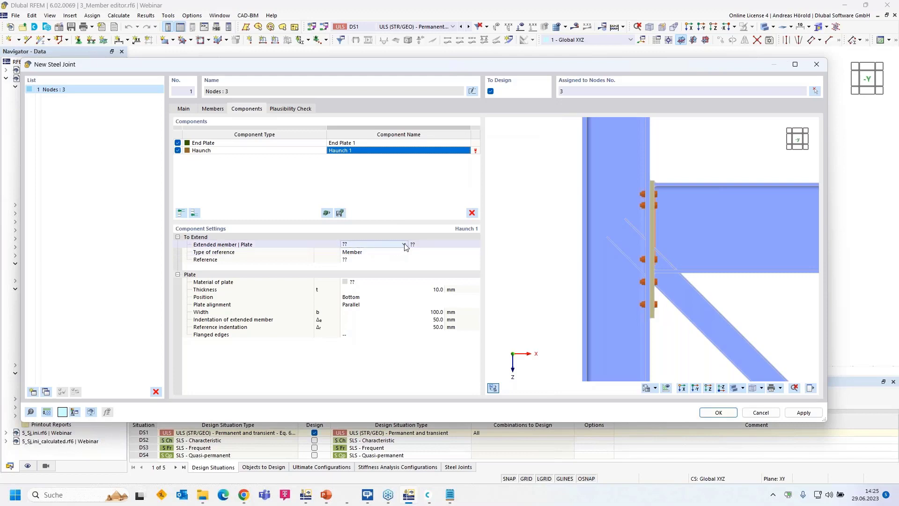
{"action": "left_click", "coordinate": [404, 244]}
{"action": "left_click", "coordinate": [386, 258]}
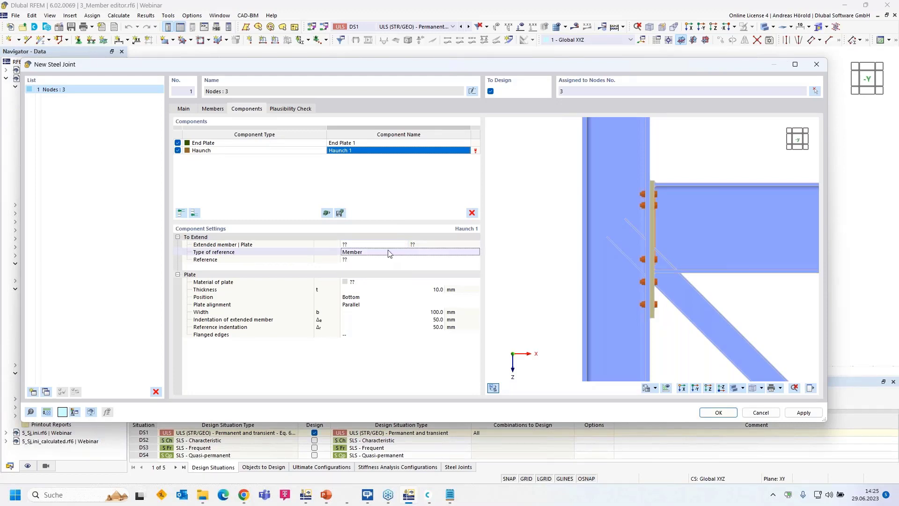
{"action": "left_click", "coordinate": [389, 245]}
{"action": "left_click", "coordinate": [404, 244]}
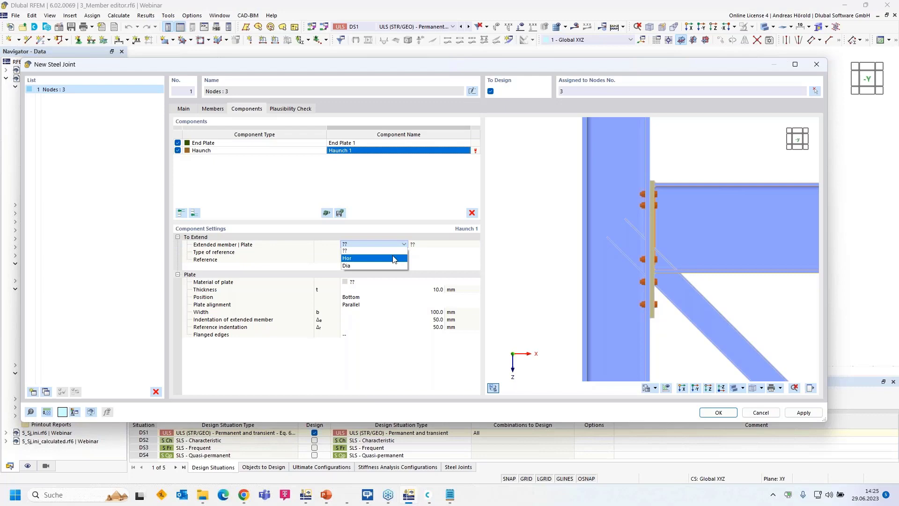
{"action": "left_click", "coordinate": [393, 258]}
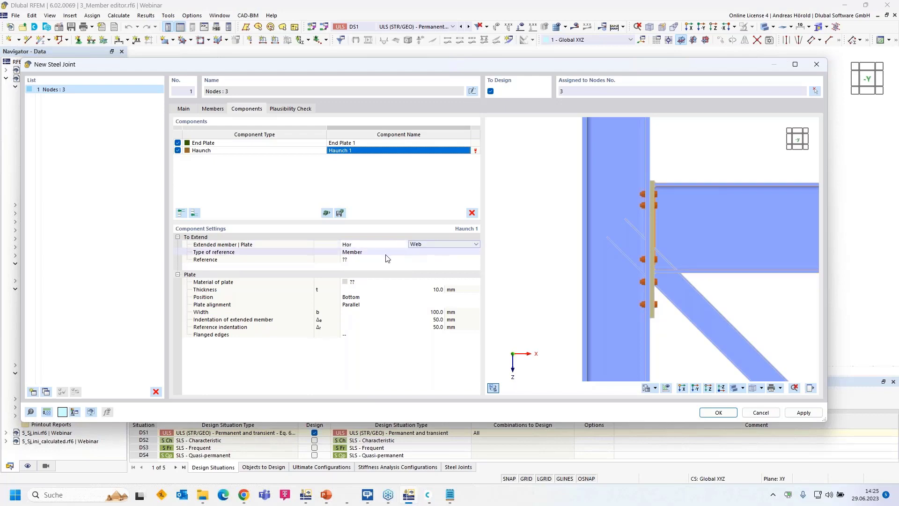
{"action": "left_click", "coordinate": [435, 246]}
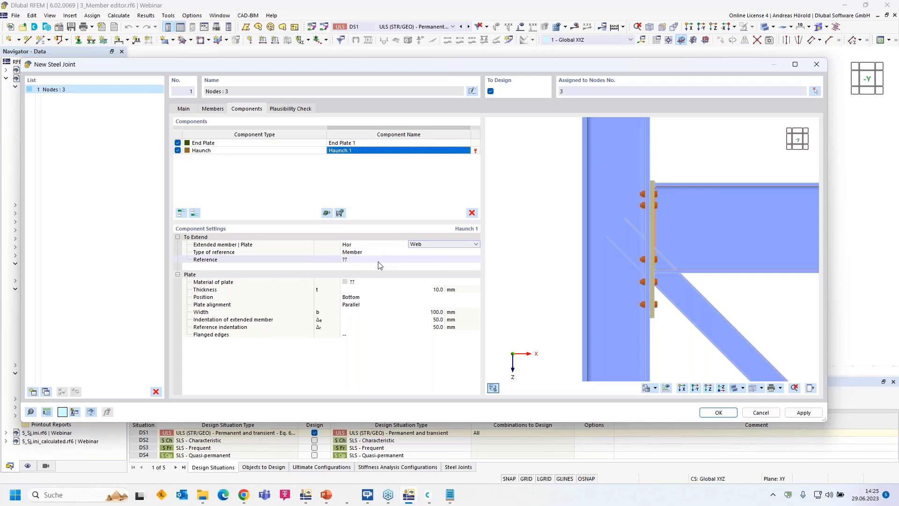
- Set the haunch's type of reference to Plate, with End Plate 1 | Plate 1 as its reference
{"action": "left_click", "coordinate": [381, 252]}
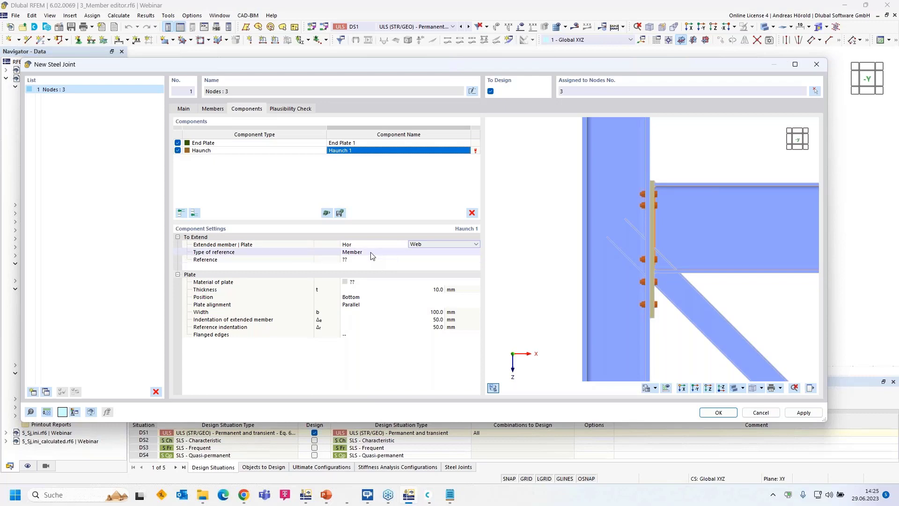
{"action": "left_click", "coordinate": [381, 253]}
{"action": "left_click", "coordinate": [382, 258]}
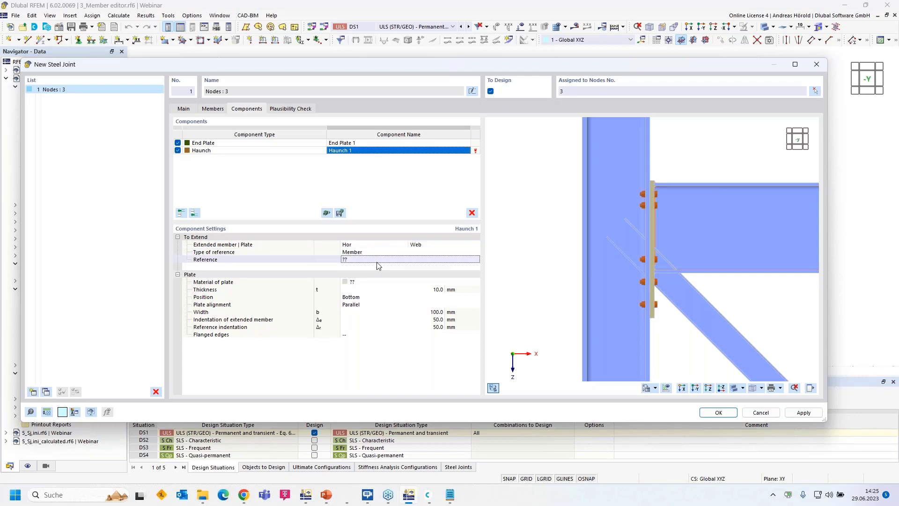
{"action": "left_click", "coordinate": [440, 253]}
{"action": "left_click", "coordinate": [434, 265]}
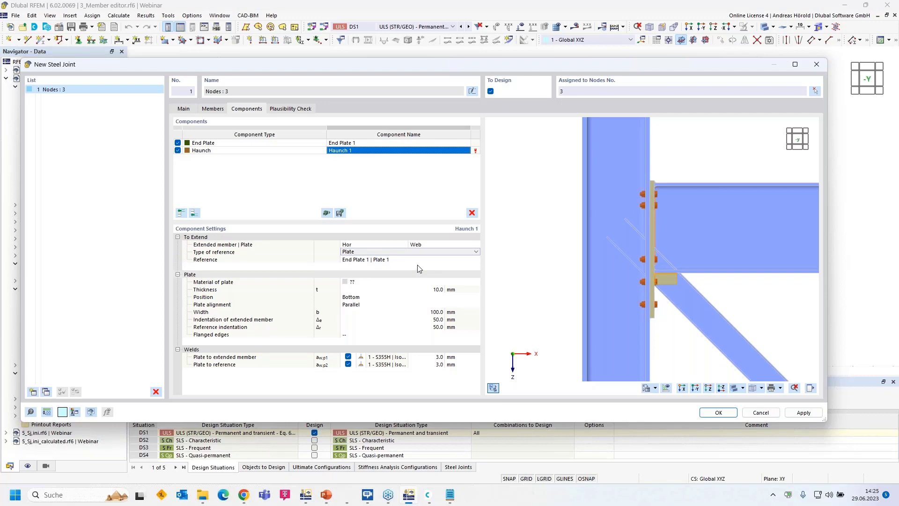
- Assign material 1 - S355H to the haunch plate
{"action": "left_click", "coordinate": [389, 282]}
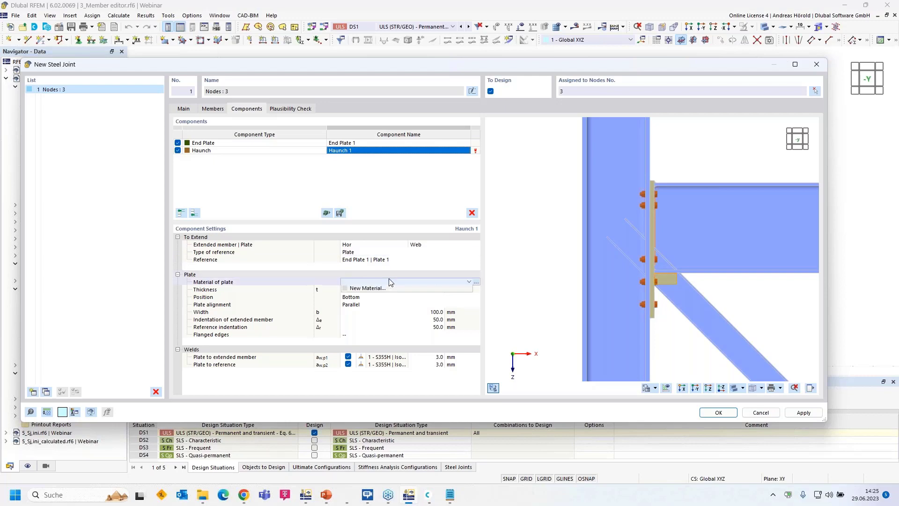
{"action": "left_click", "coordinate": [389, 282]}
{"action": "left_click", "coordinate": [387, 288]}
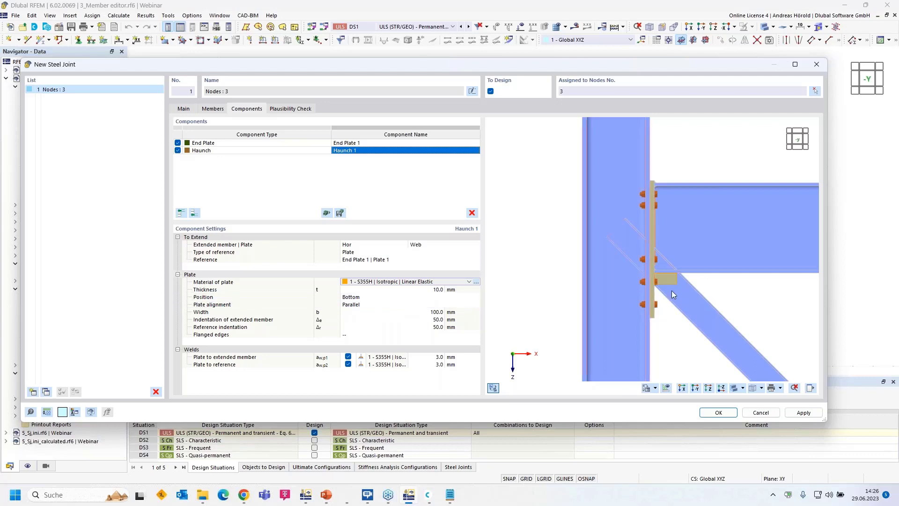
- Change the haunch's plate alignment to Inclined
{"action": "scroll", "coordinate": [673, 288], "scroll_direction": "up", "scroll_amount": 5}
{"action": "left_click", "coordinate": [378, 306]}
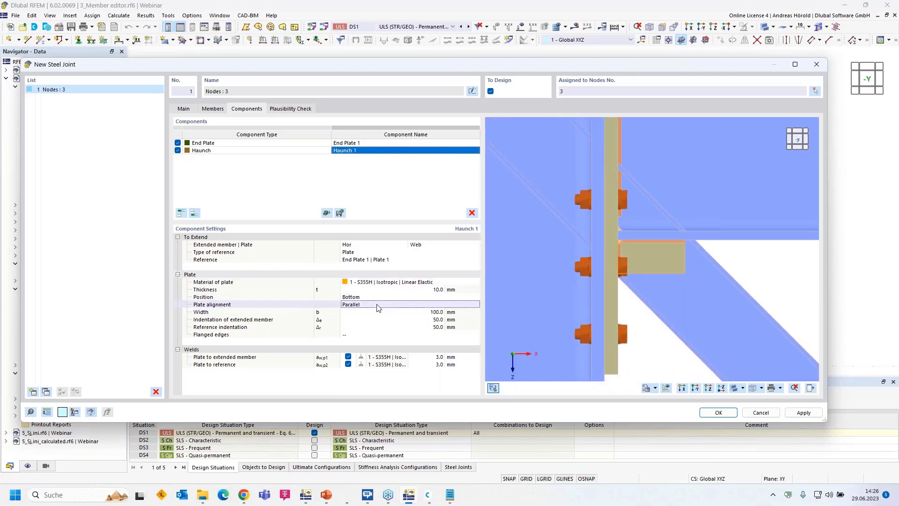
{"action": "left_click", "coordinate": [378, 305]}
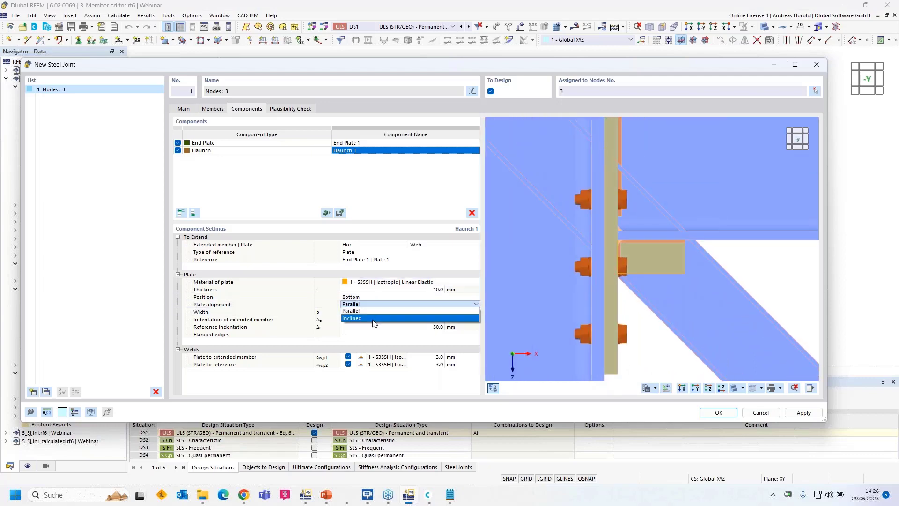
{"action": "left_click", "coordinate": [372, 318]}
{"action": "left_click", "coordinate": [378, 305]}
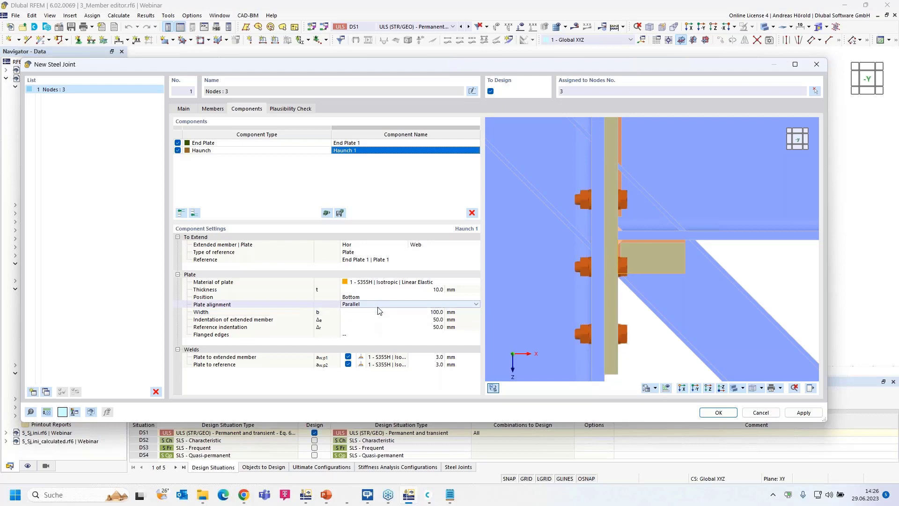
{"action": "left_click", "coordinate": [379, 305]}
{"action": "left_click", "coordinate": [376, 319]}
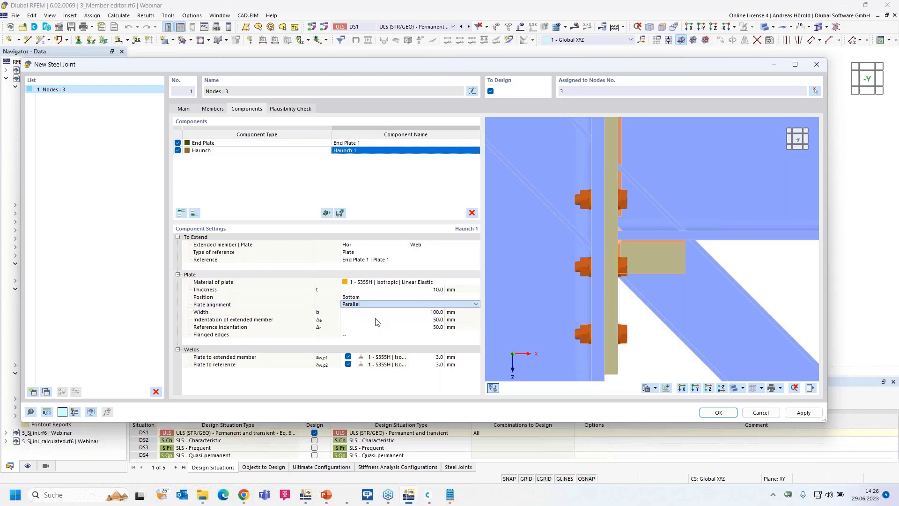
- Set the haunch plate's width to 225 mm and its height to 200 mm
{"action": "left_click", "coordinate": [436, 312]}
{"action": "type", "text": "22"}
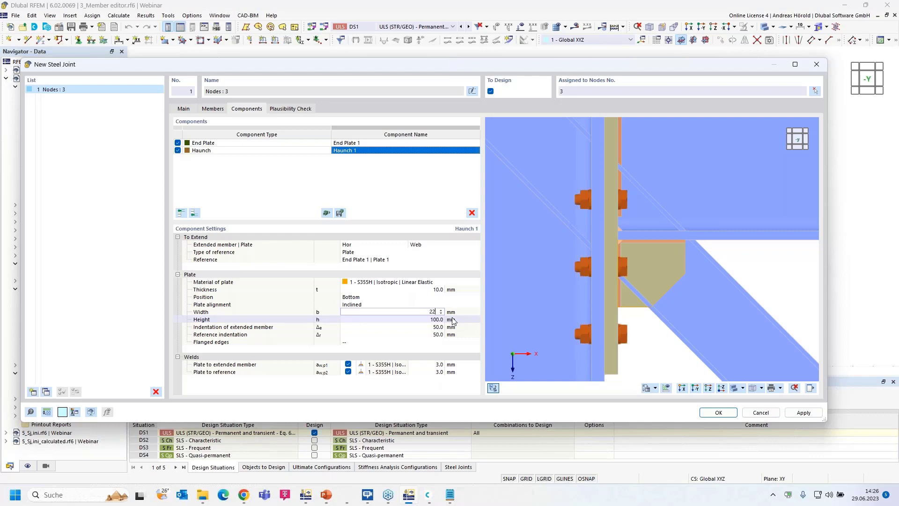
{"action": "type", "text": "5"}
{"action": "key", "text": "Tab"}
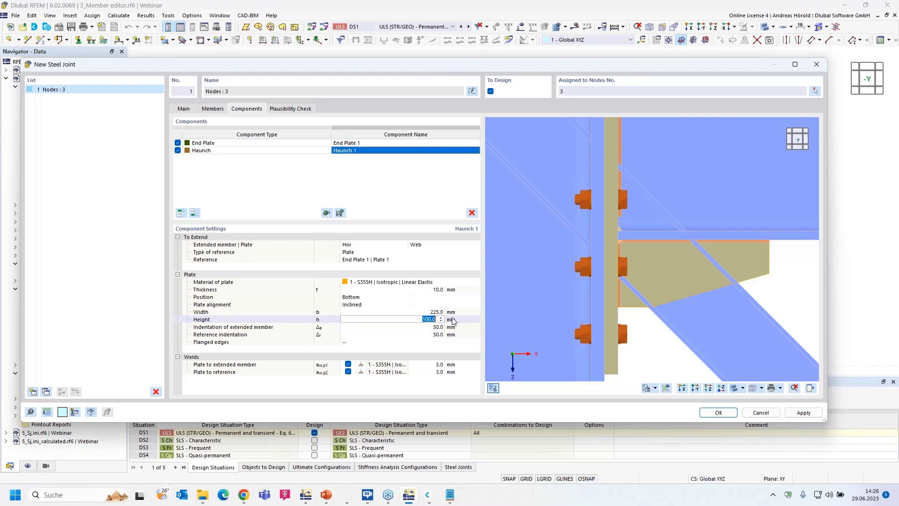
{"action": "type", "text": "200"}
{"action": "key", "text": "Tab"}
- Set the haunch's indentation of extended member to 100 mm and its reference indentation to 125 mm
{"action": "type", "text": "100"}
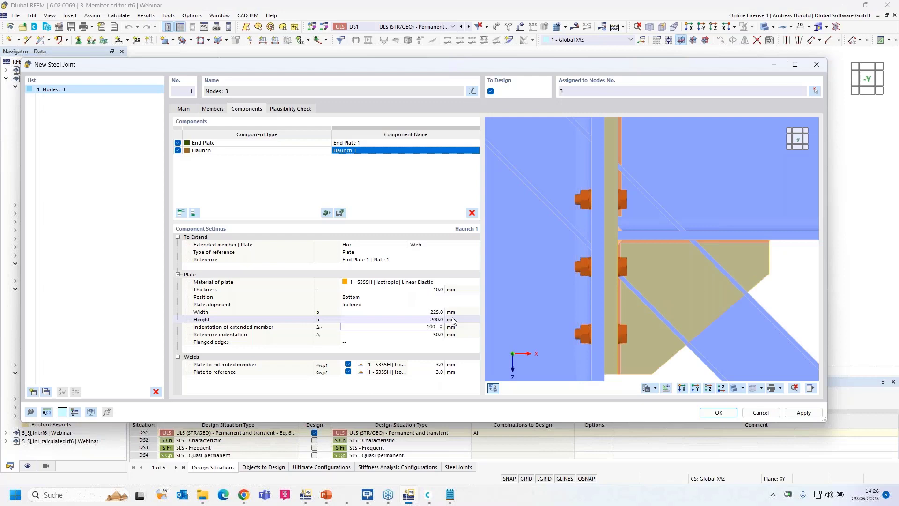
{"action": "key", "text": "Tab"}
{"action": "type", "text": "125"}
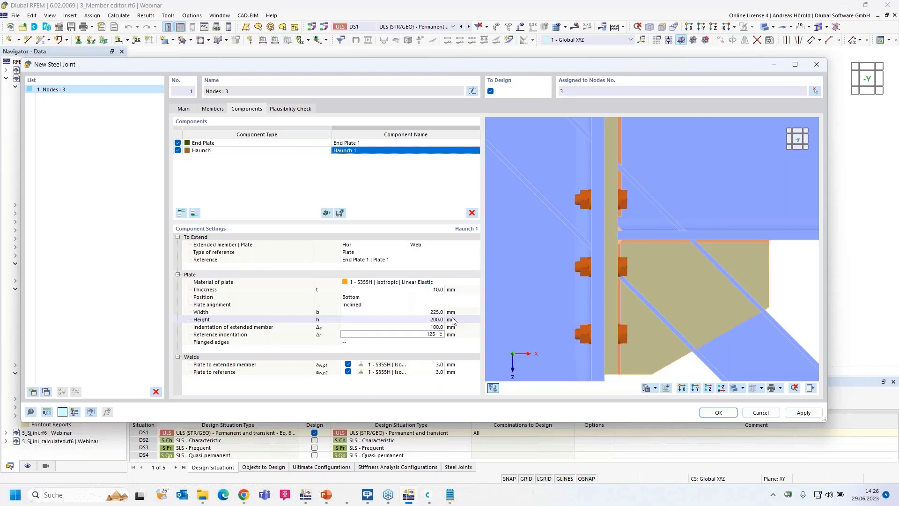
{"action": "key", "text": "Tab"}
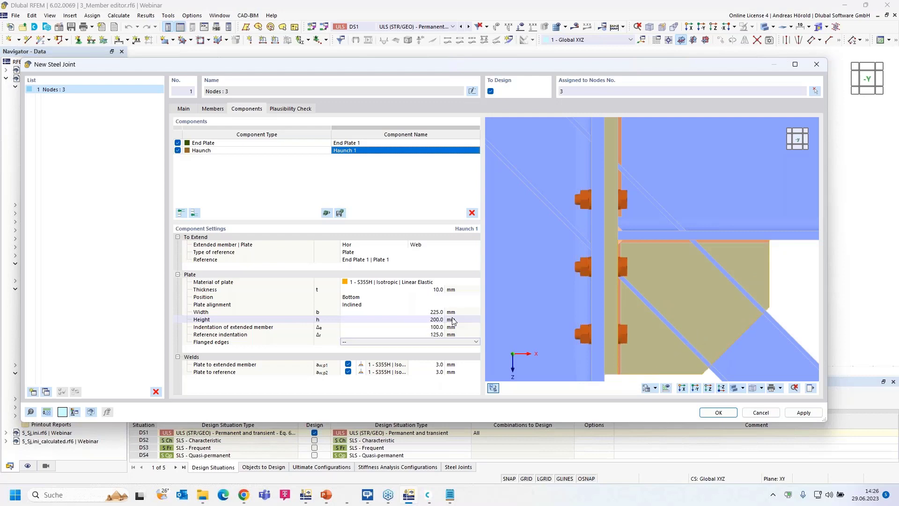
{"action": "scroll", "coordinate": [776, 275], "scroll_direction": "down", "scroll_amount": 3}
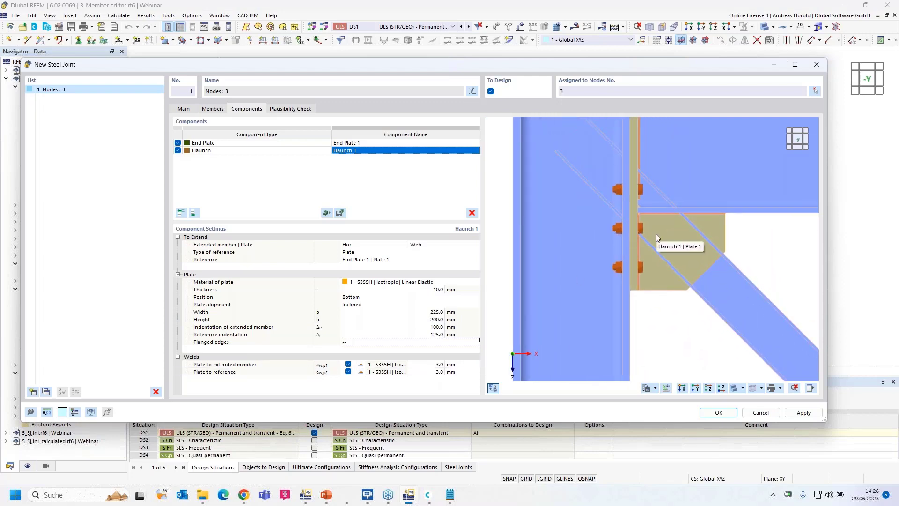
- Set both haunch welds, plate to extended member and plate to reference, to 4 mm thickness
{"action": "left_click", "coordinate": [435, 364]}
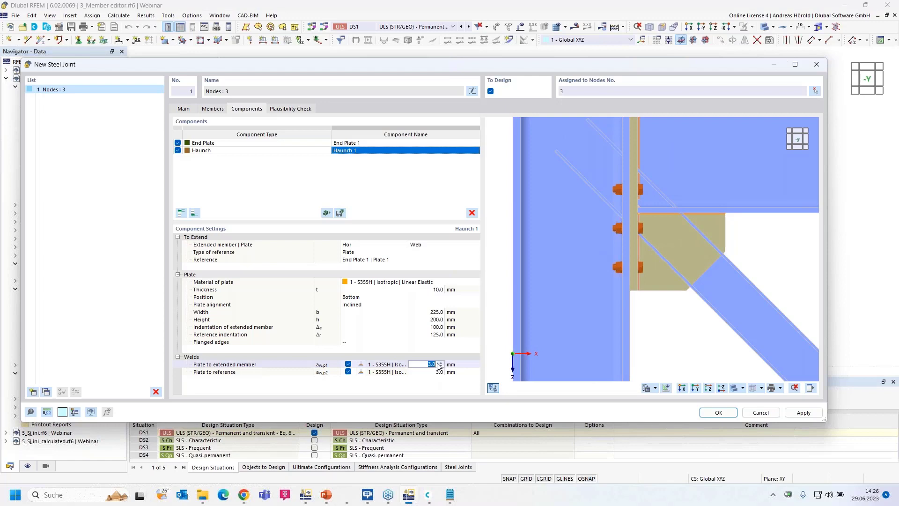
{"action": "type", "text": "4"}
{"action": "left_click", "coordinate": [437, 372]}
{"action": "type", "text": "4"}
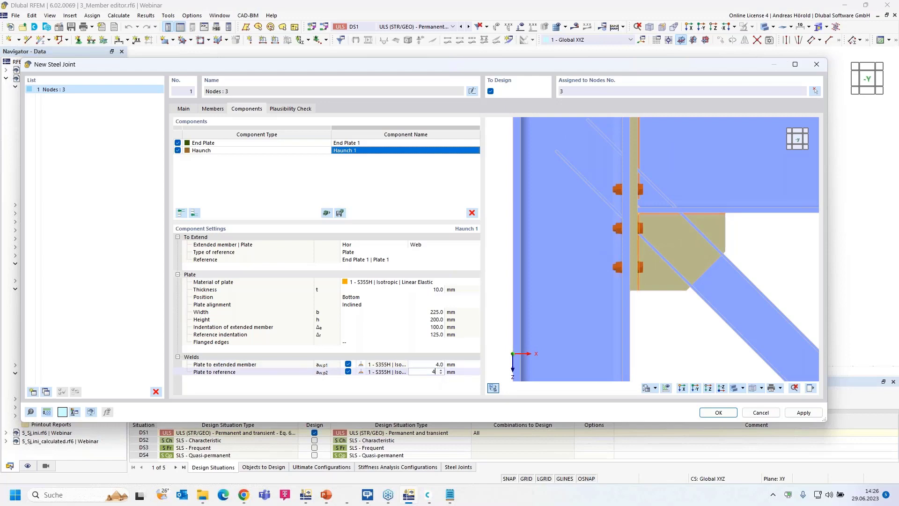
{"action": "left_click", "coordinate": [432, 383]}
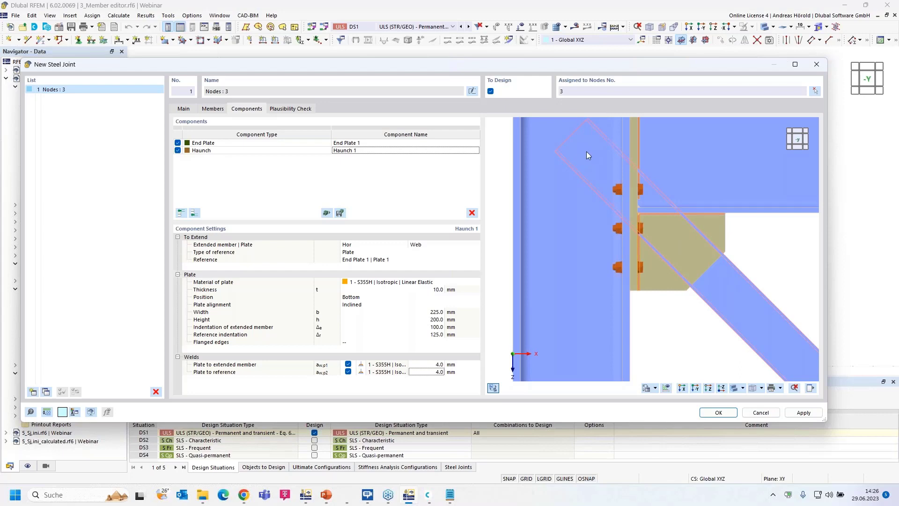
{"action": "scroll", "coordinate": [583, 149], "scroll_direction": "down", "scroll_amount": 3}
{"action": "scroll", "coordinate": [584, 149], "scroll_direction": "up", "scroll_amount": 3}
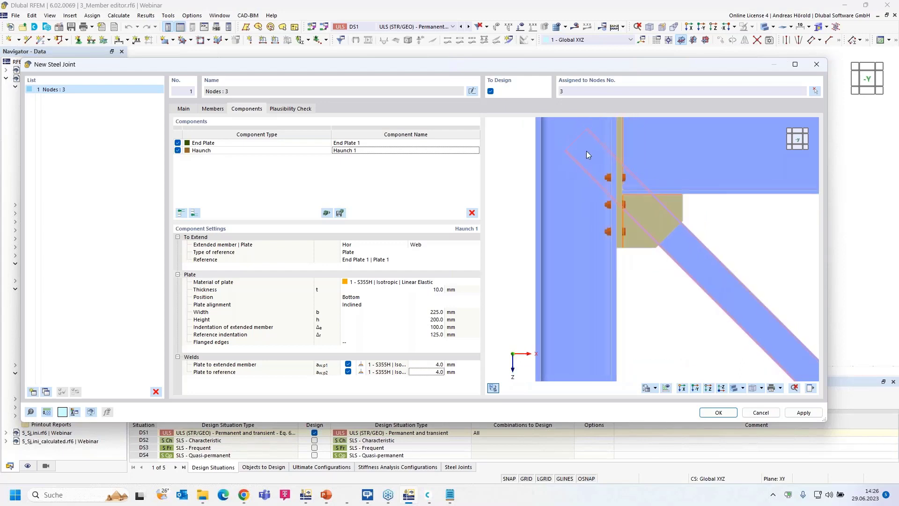
- Add a Member Cut component at the end that cuts member Dia via Col b, a
{"action": "left_click", "coordinate": [194, 213]}
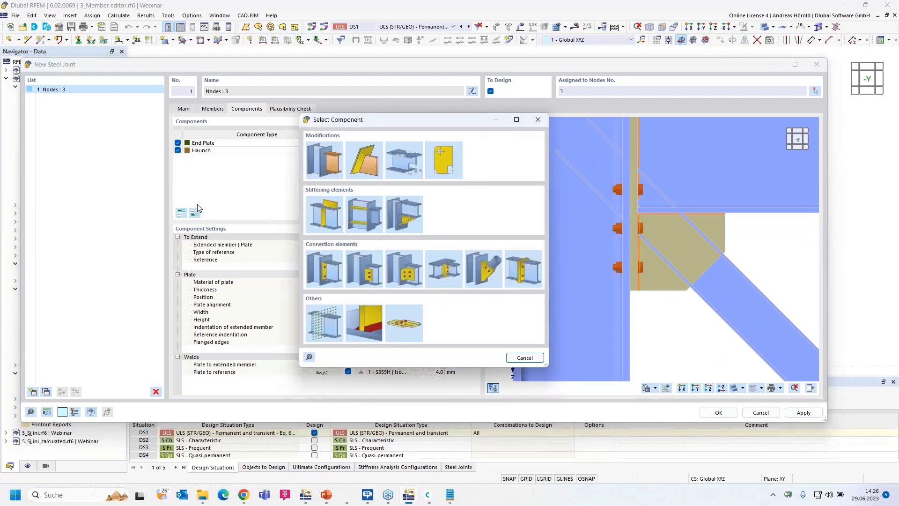
{"action": "left_click", "coordinate": [328, 162]}
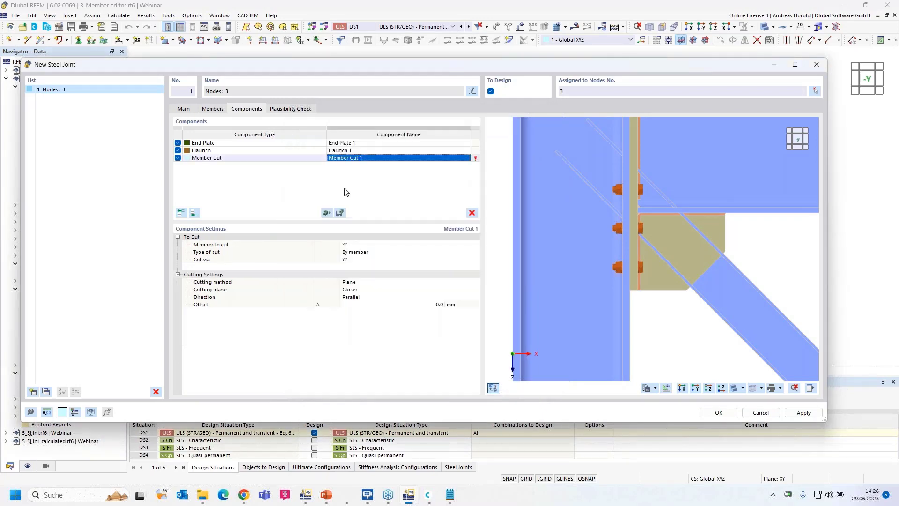
{"action": "left_click", "coordinate": [388, 245]}
{"action": "left_click", "coordinate": [397, 244]}
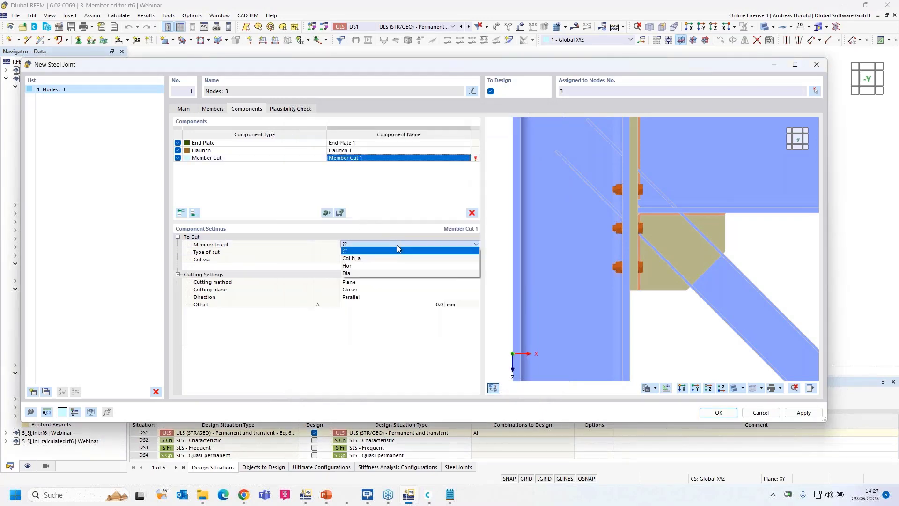
{"action": "left_click", "coordinate": [393, 272]}
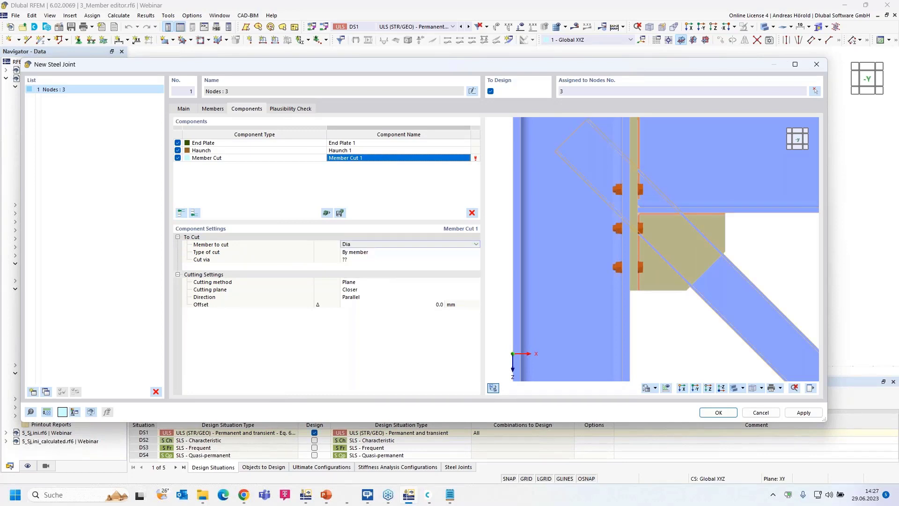
{"action": "left_click", "coordinate": [390, 261]}
{"action": "left_click", "coordinate": [389, 259]}
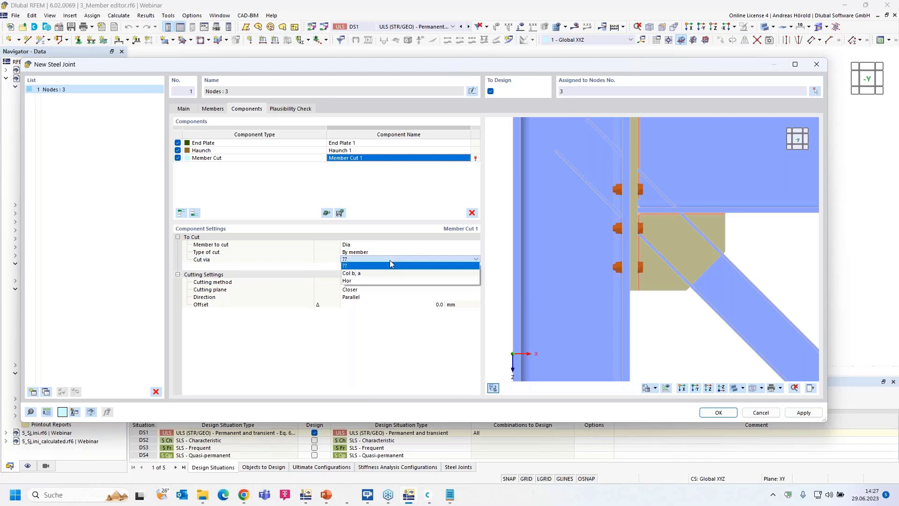
{"action": "left_click", "coordinate": [387, 273]}
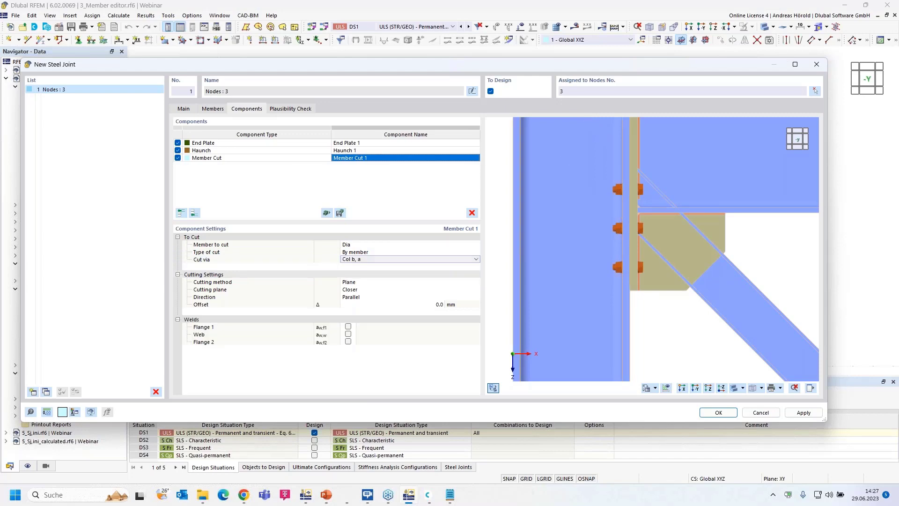
- Change the member cut's direction to Perpendicular
{"action": "left_click", "coordinate": [380, 297]}
{"action": "left_click", "coordinate": [385, 298]}
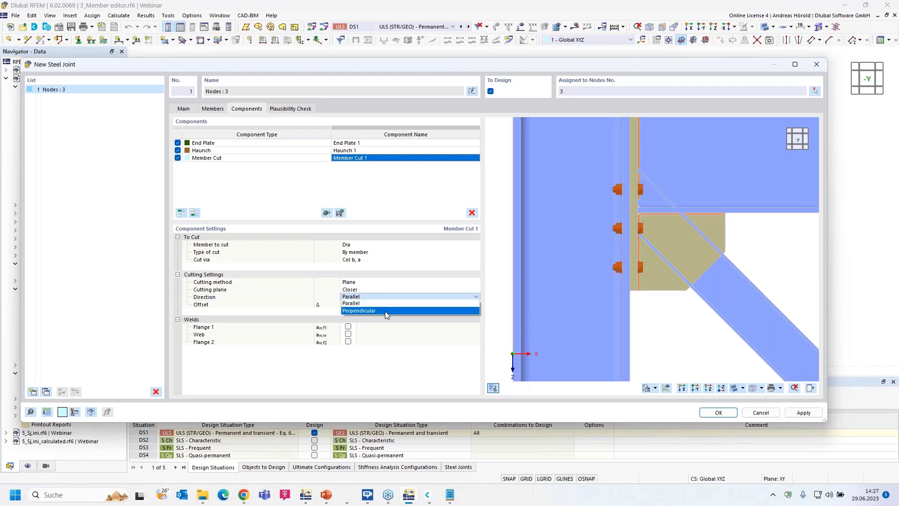
{"action": "left_click", "coordinate": [386, 311]}
{"action": "left_click", "coordinate": [389, 296]}
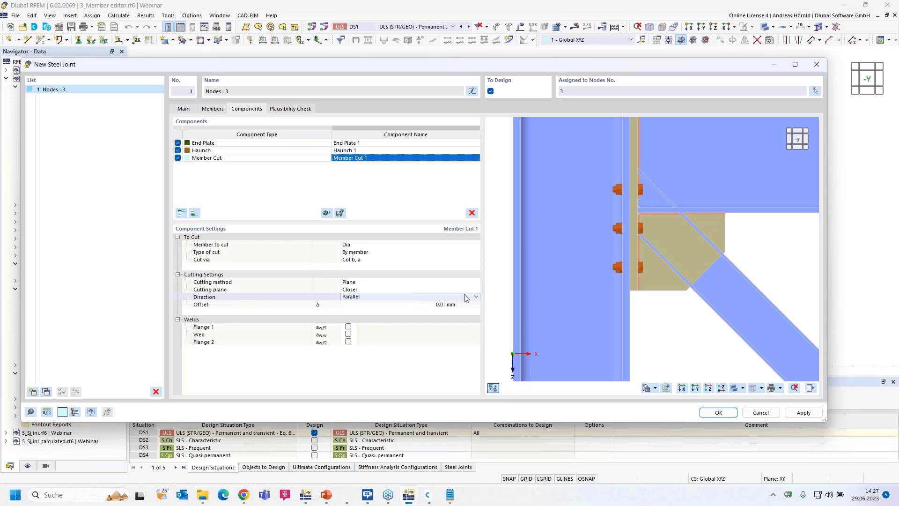
{"action": "left_click", "coordinate": [476, 297]}
{"action": "left_click", "coordinate": [467, 310]}
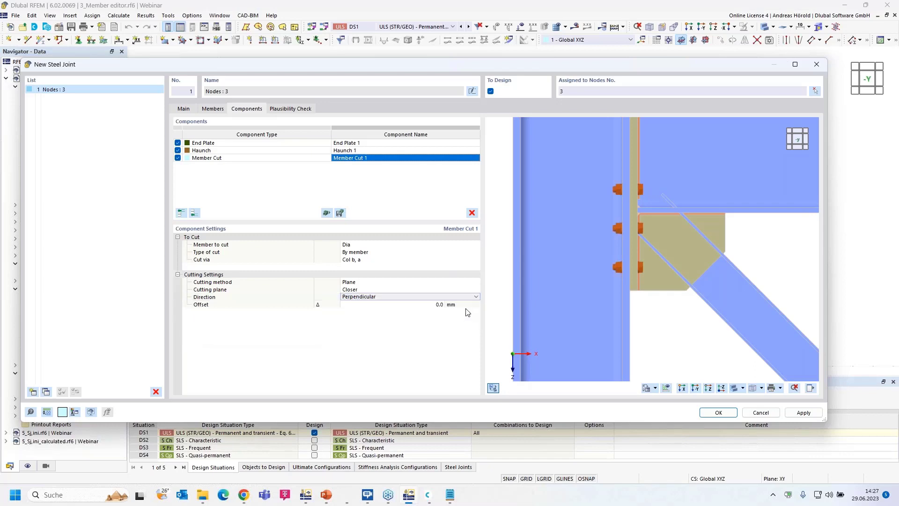
- Set the member cut's offset to 100 mm
{"action": "left_click", "coordinate": [467, 305]}
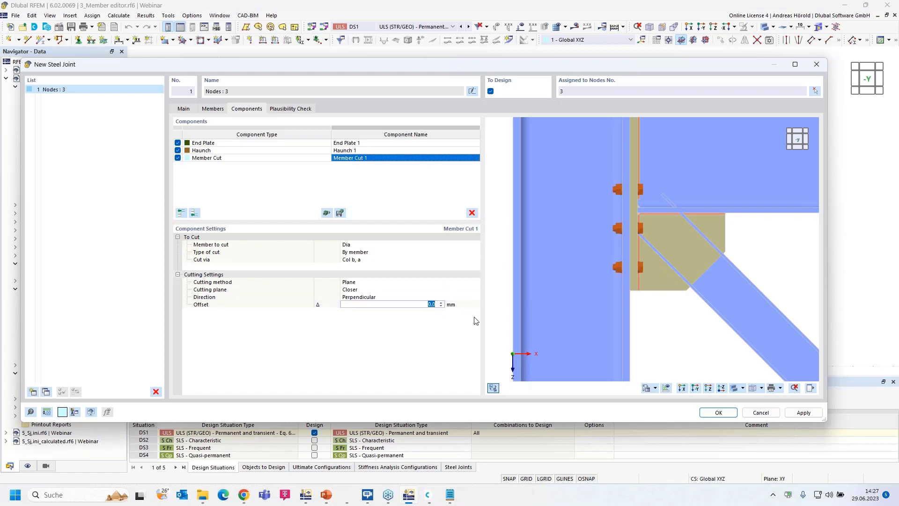
{"action": "type", "text": "100"}
{"action": "key", "text": "Return"}
{"action": "left_click_drag", "start_coordinate": [669, 276], "coordinate": [757, 266]}
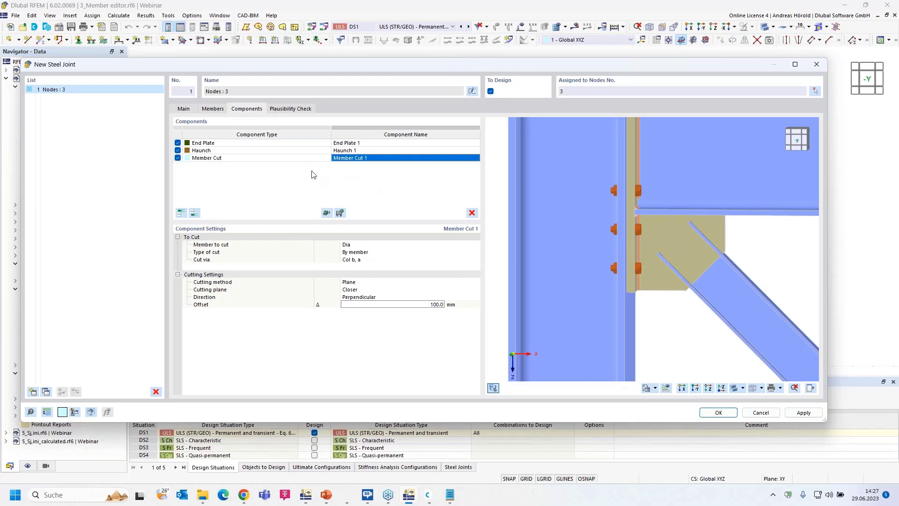
- Add a Member Editor component at the end with member plate Dia | Flange 1 as the object to modify
{"action": "left_click", "coordinate": [195, 213]}
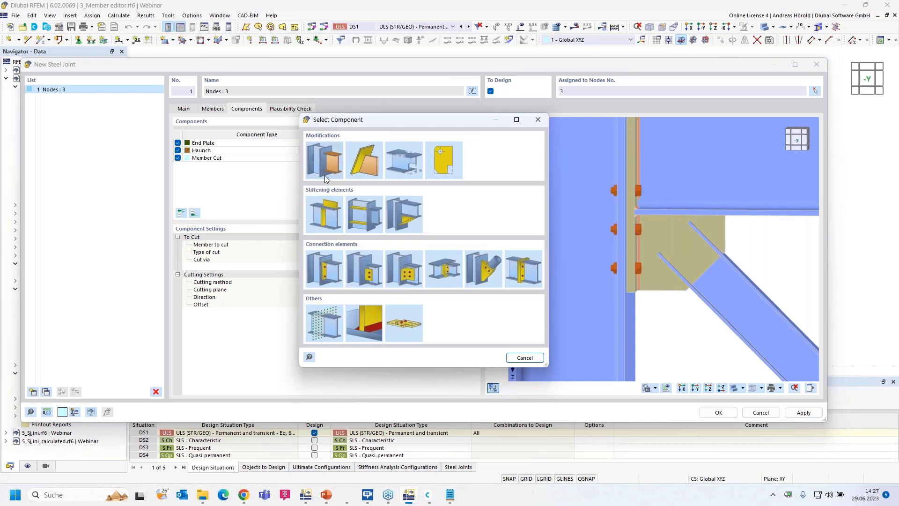
{"action": "left_click", "coordinate": [407, 159]}
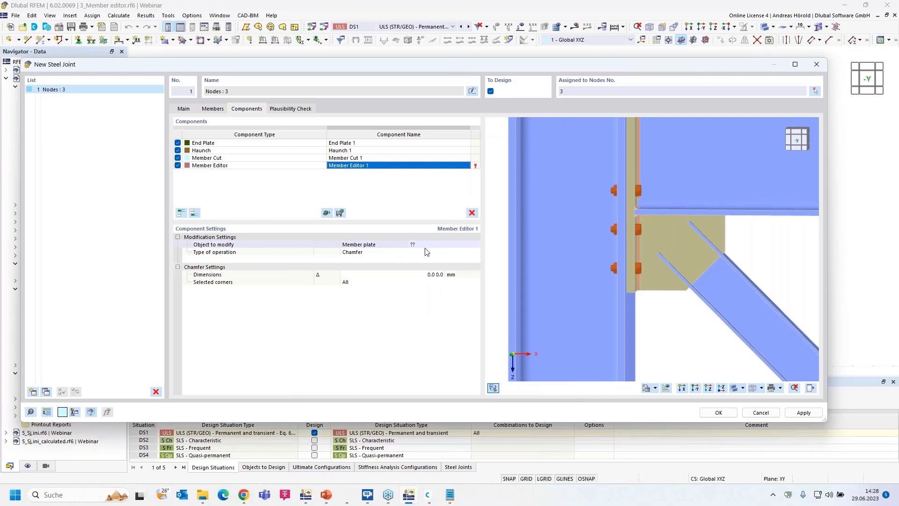
{"action": "left_click", "coordinate": [457, 246]}
{"action": "left_click", "coordinate": [466, 244]}
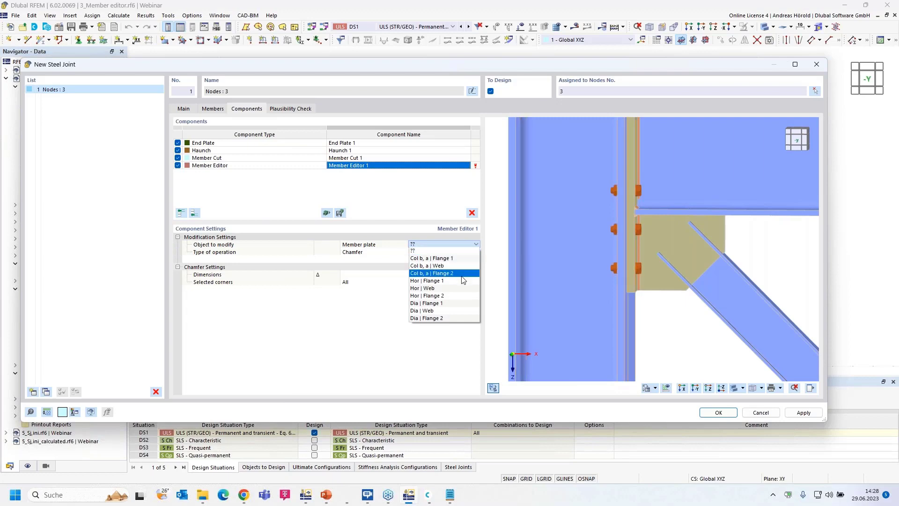
{"action": "left_click", "coordinate": [456, 305]}
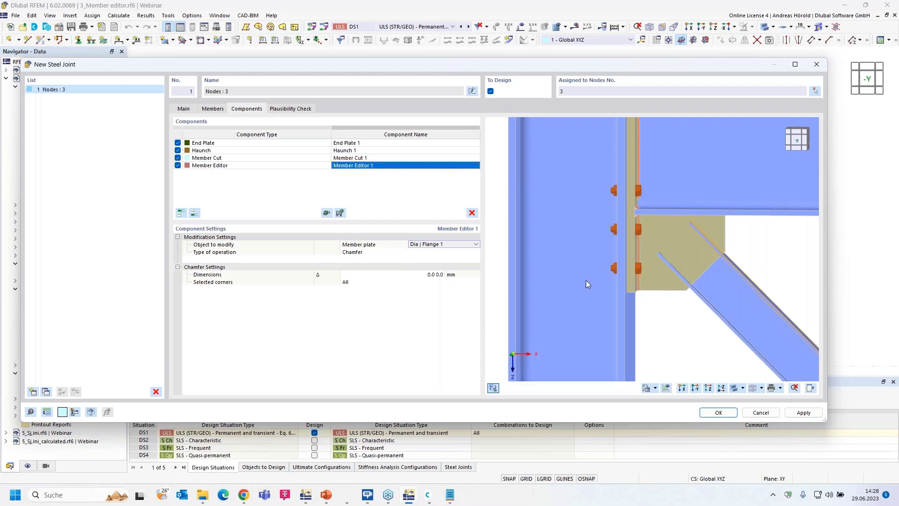
- Change the member editor's type of operation to End offset
{"action": "left_click", "coordinate": [359, 253]}
{"action": "left_click", "coordinate": [372, 253]}
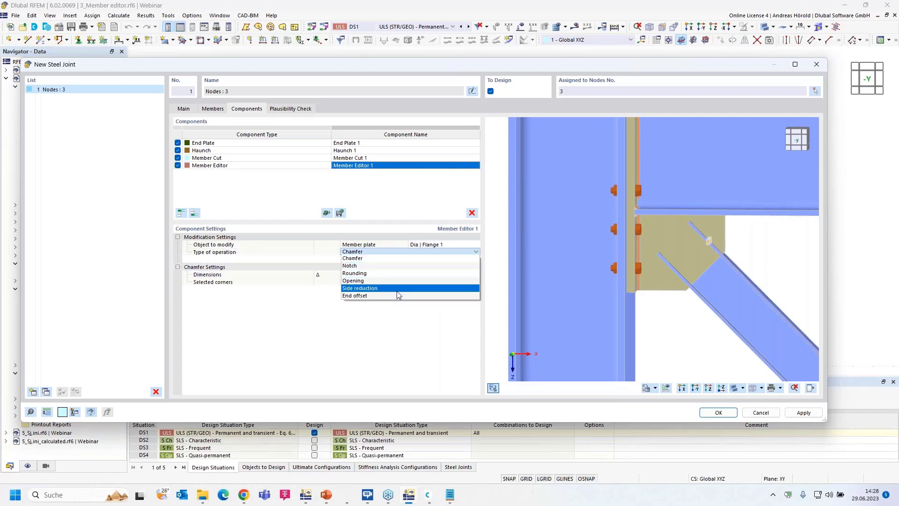
{"action": "key", "text": "Escape"}
{"action": "left_click", "coordinate": [461, 250]}
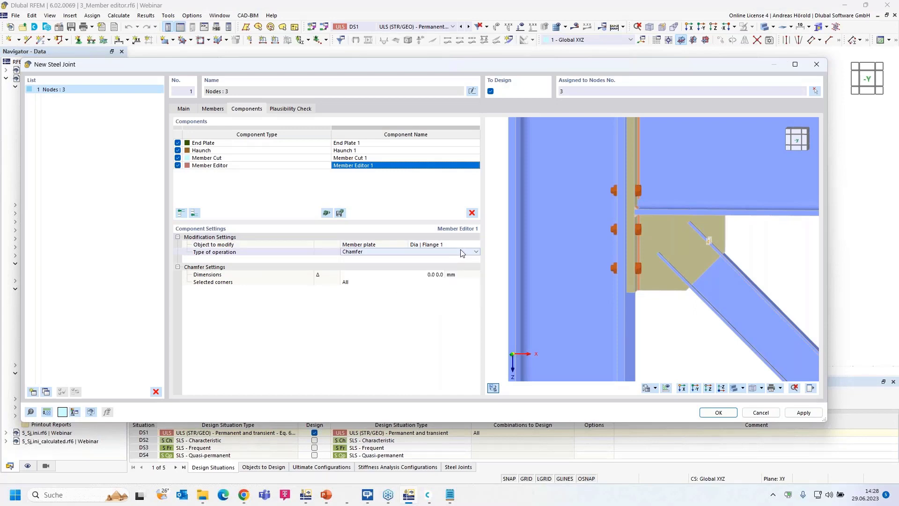
{"action": "left_click", "coordinate": [462, 253]}
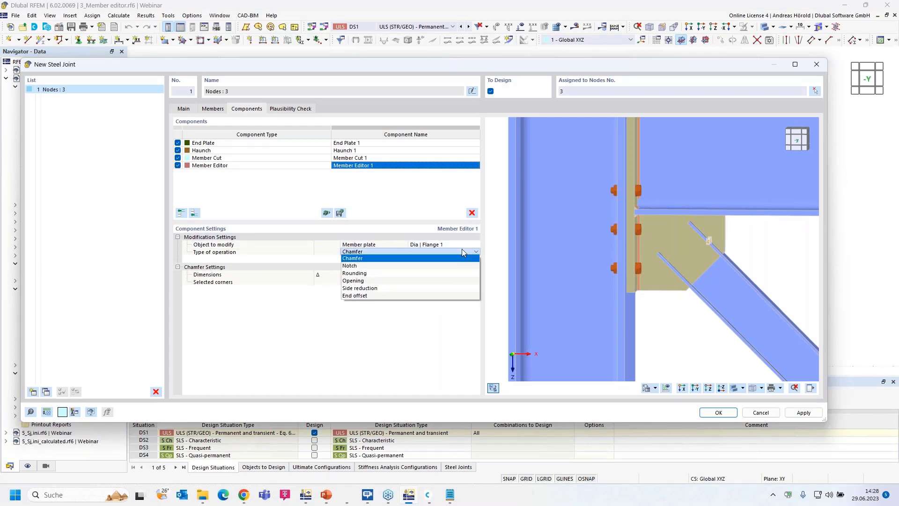
{"action": "left_click", "coordinate": [455, 296]}
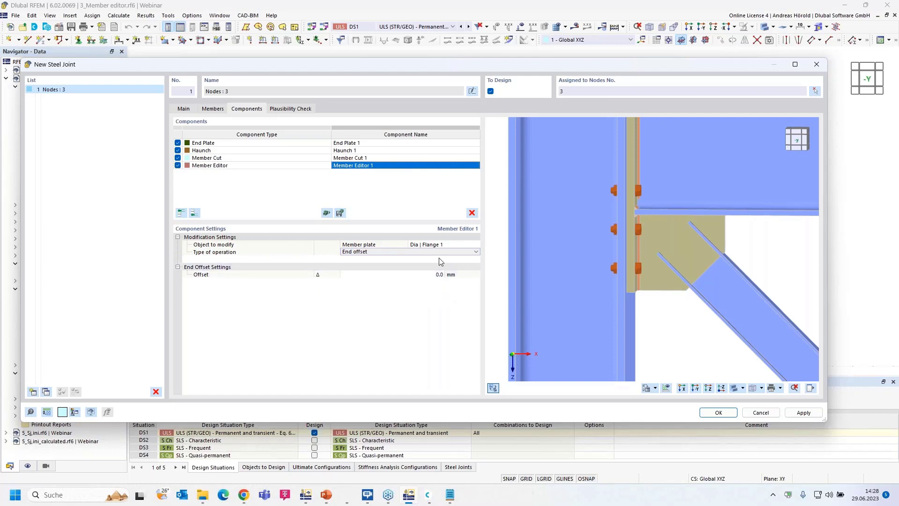
- Set the end offset of the diagonal's Flange 1 to 130 mm and inspect the shortened flange at the haunch
{"action": "left_click", "coordinate": [439, 274]}
{"action": "type", "text": "130"}
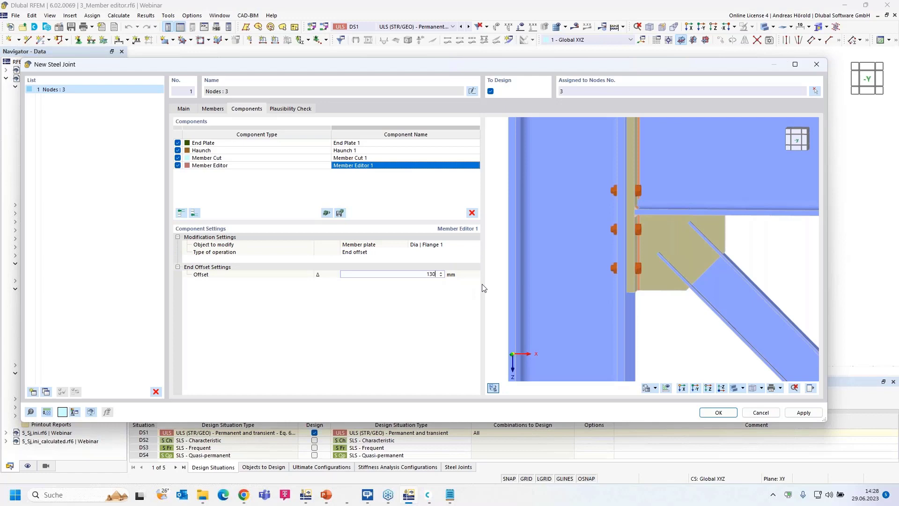
{"action": "key", "text": "Return"}
{"action": "middle_click_drag", "start_coordinate": [769, 269], "coordinate": [674, 298], "text": "ctrl"}
{"action": "scroll", "coordinate": [734, 282], "scroll_direction": "up", "scroll_amount": 6}
{"action": "middle_click_drag", "start_coordinate": [734, 281], "coordinate": [736, 335]}
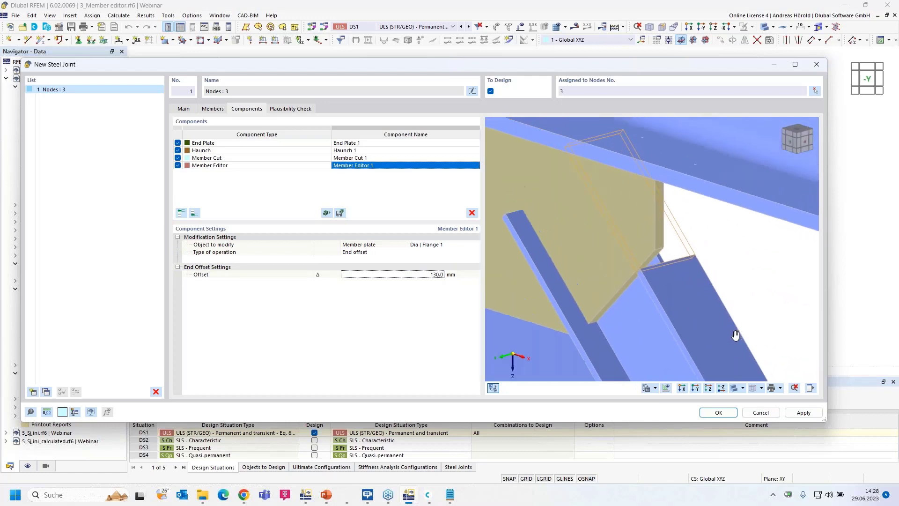
{"action": "scroll", "coordinate": [735, 335], "scroll_direction": "down", "scroll_amount": 3}
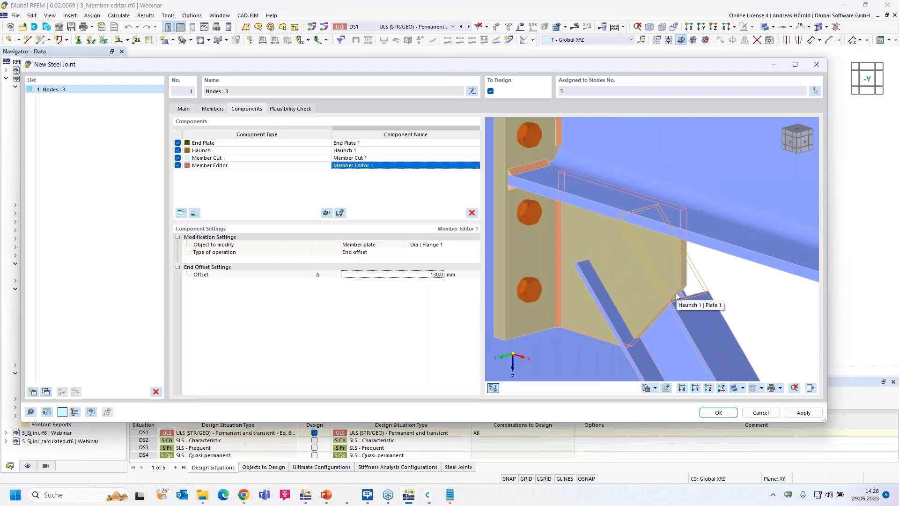
{"action": "scroll", "coordinate": [676, 292], "scroll_direction": "down", "scroll_amount": 4}
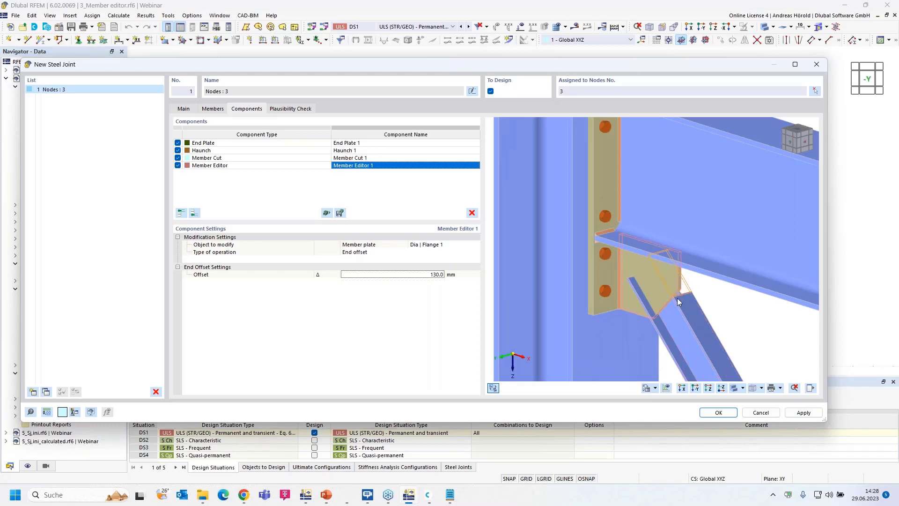
- Copy the Member Editor component to the end of the component list
{"action": "right_click", "coordinate": [285, 166]}
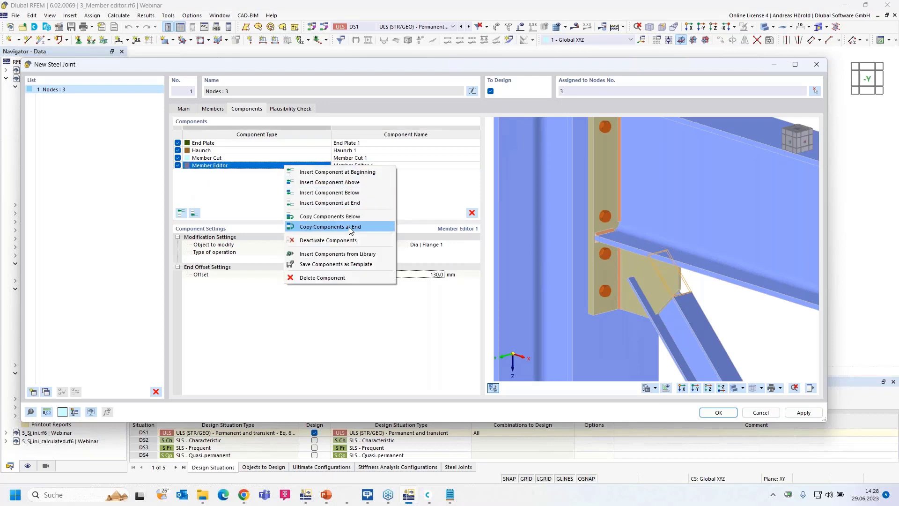
{"action": "left_click", "coordinate": [350, 227]}
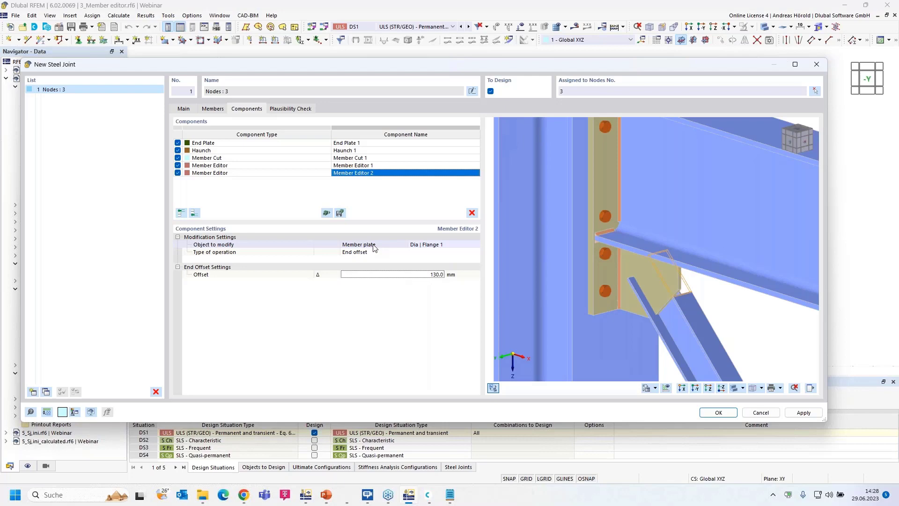
- Set the object modified by Member Editor 2 to the member plate Dia | Flange 2
{"action": "left_click", "coordinate": [468, 245]}
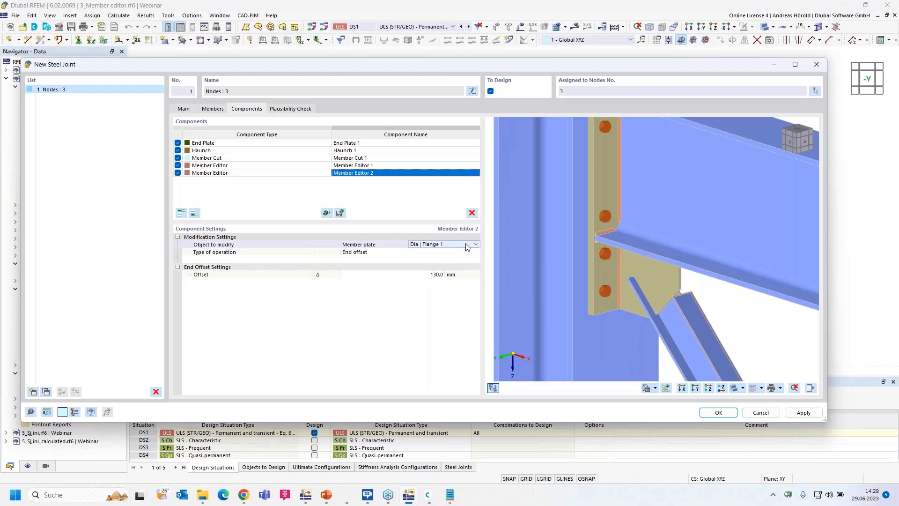
{"action": "left_click", "coordinate": [476, 244]}
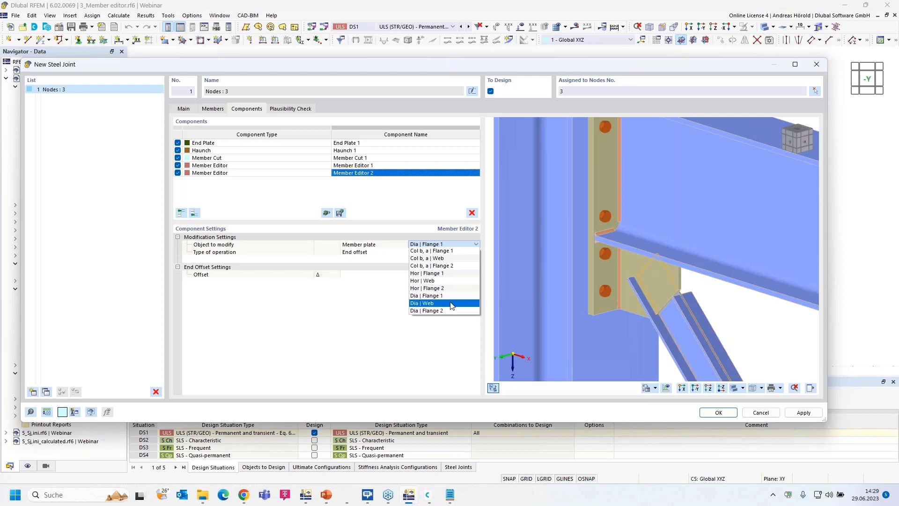
{"action": "left_click", "coordinate": [449, 310]}
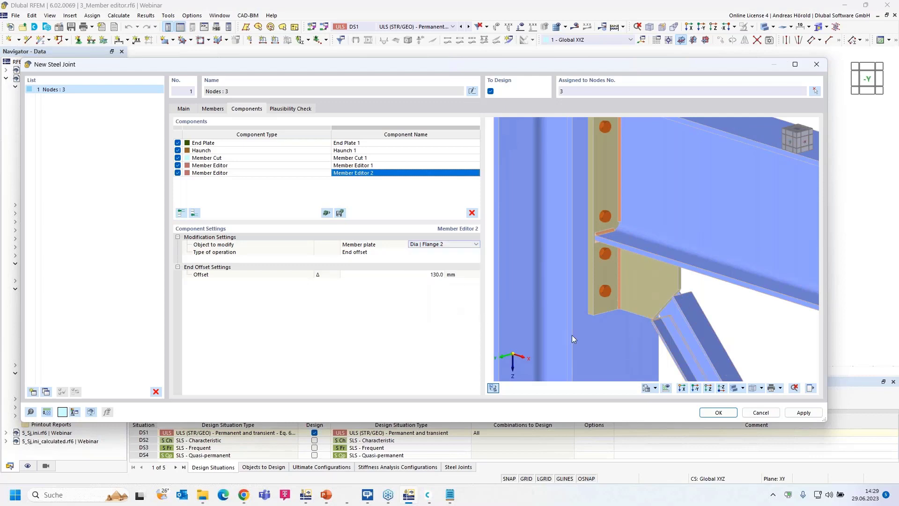
- Examine the shortened diagonal flanges and how the diagonal's web meets the haunch plate, from the side and along the X-axis
{"action": "middle_click_drag", "start_coordinate": [571, 335], "coordinate": [670, 321], "text": "ctrl"}
{"action": "scroll", "coordinate": [670, 307], "scroll_direction": "up", "scroll_amount": 5}
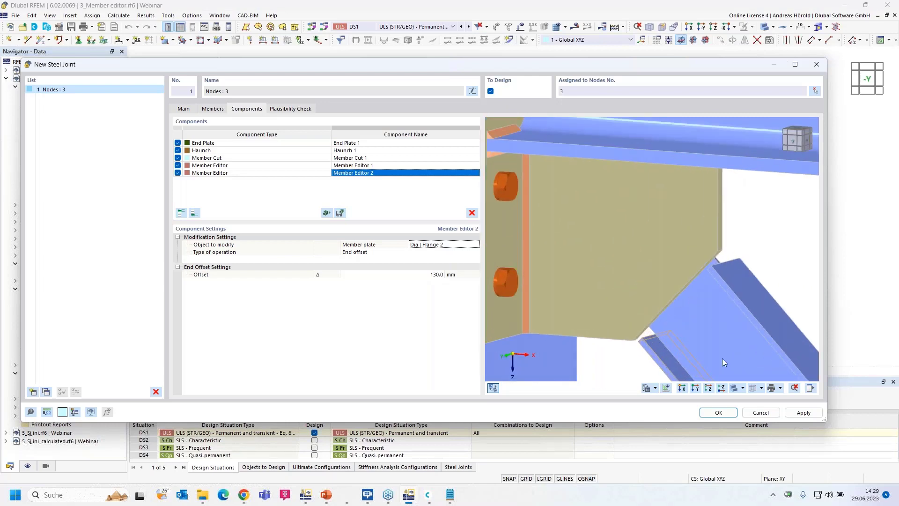
{"action": "left_click", "coordinate": [682, 389]}
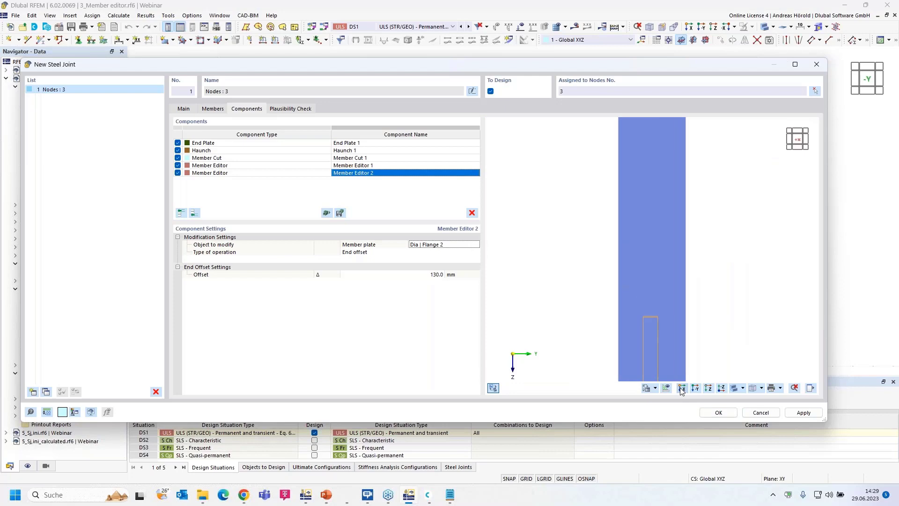
{"action": "middle_click_drag", "start_coordinate": [749, 324], "coordinate": [629, 313], "text": "ctrl"}
{"action": "scroll", "coordinate": [658, 305], "scroll_direction": "up", "scroll_amount": 3}
{"action": "scroll", "coordinate": [657, 302], "scroll_direction": "up", "scroll_amount": 2}
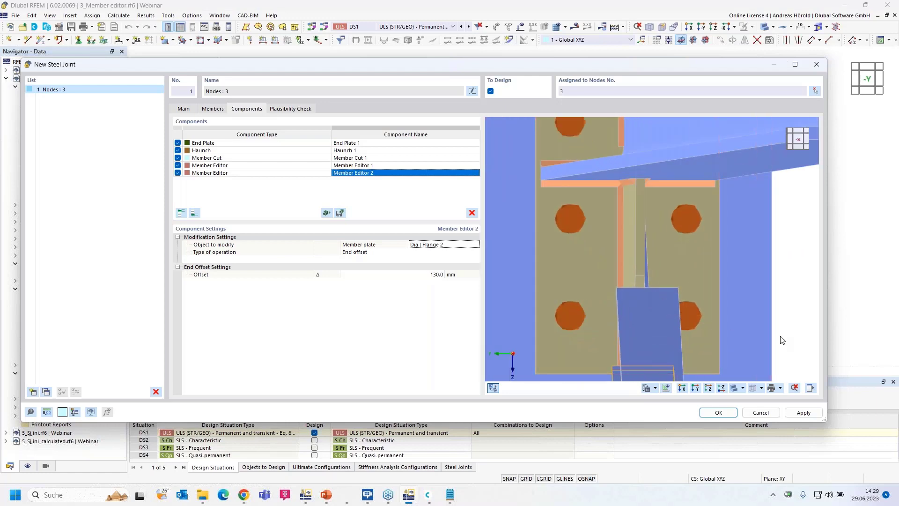
{"action": "mouse_move", "coordinate": [780, 339]}
{"action": "middle_mouse_down", "text": "ctrl"}
{"action": "mouse_move", "coordinate": [769, 339]}
{"action": "mouse_move", "coordinate": [774, 333]}
{"action": "middle_mouse_up", "text": "ctrl"}
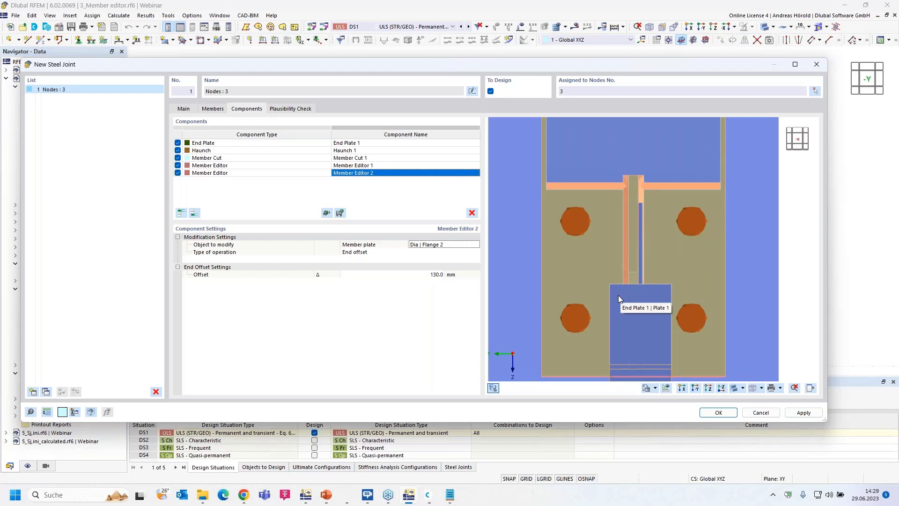
{"action": "middle_click_drag", "start_coordinate": [618, 295], "coordinate": [681, 279], "text": "ctrl"}
{"action": "scroll", "coordinate": [700, 290], "scroll_direction": "down", "scroll_amount": 4}
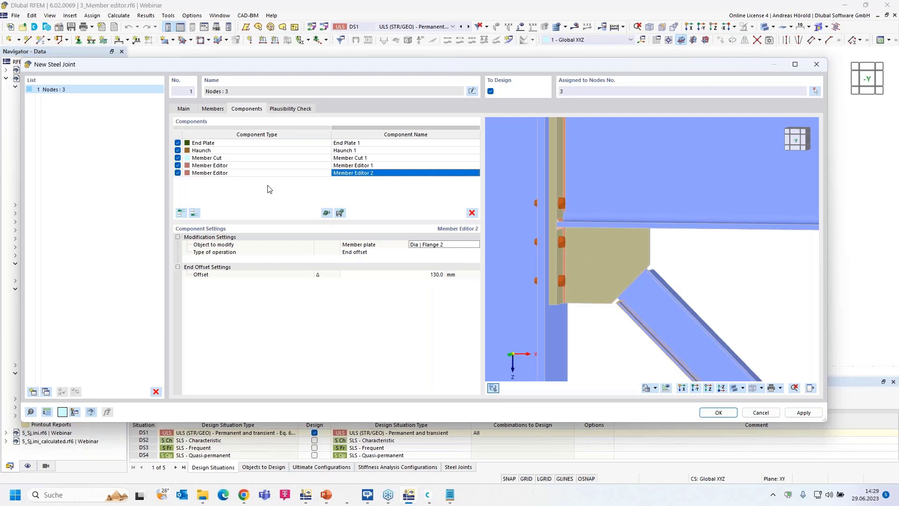
- Add a Fasteners component and set its first connected component to the plate Haunch 1 | Plate 1
{"action": "left_click", "coordinate": [195, 213]}
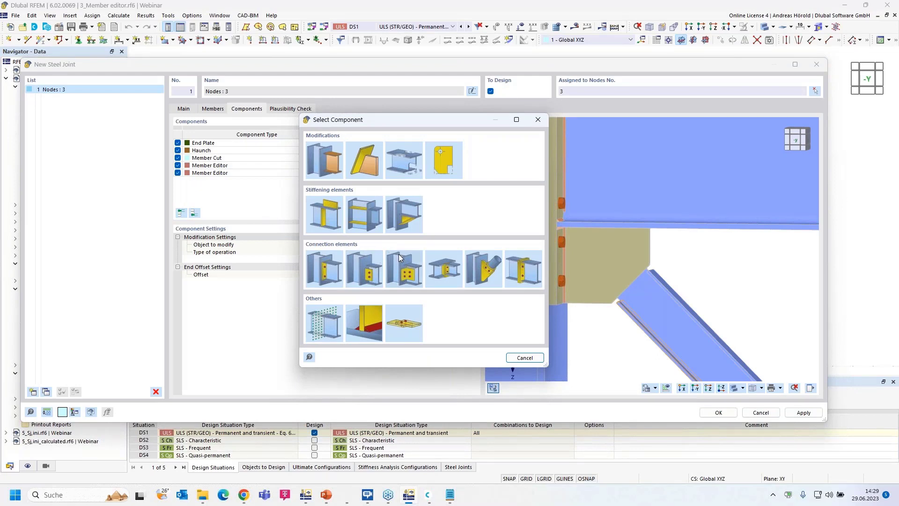
{"action": "left_click", "coordinate": [404, 322]}
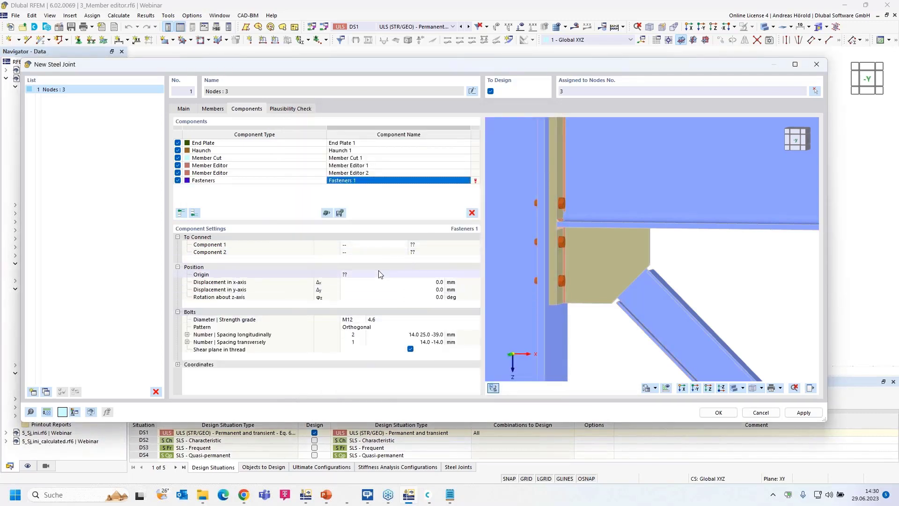
{"action": "left_click", "coordinate": [388, 245]}
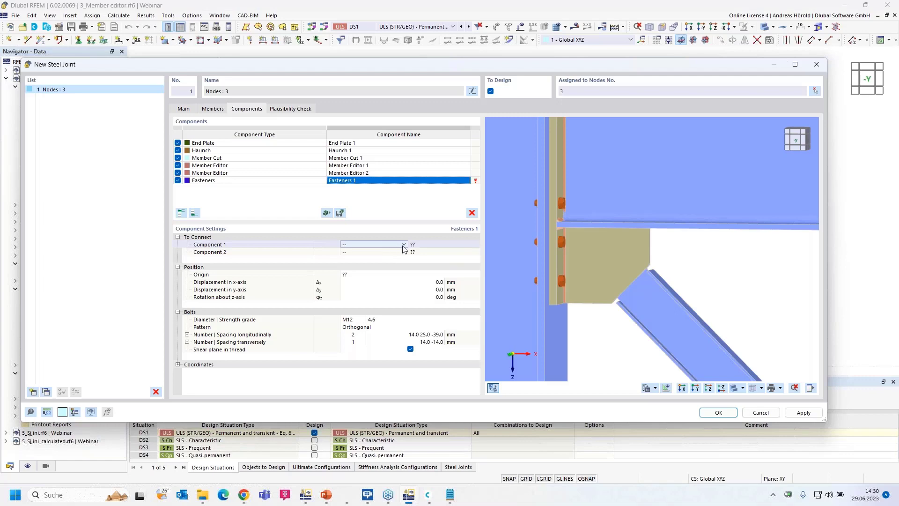
{"action": "left_click", "coordinate": [404, 244]}
{"action": "left_click", "coordinate": [393, 244]}
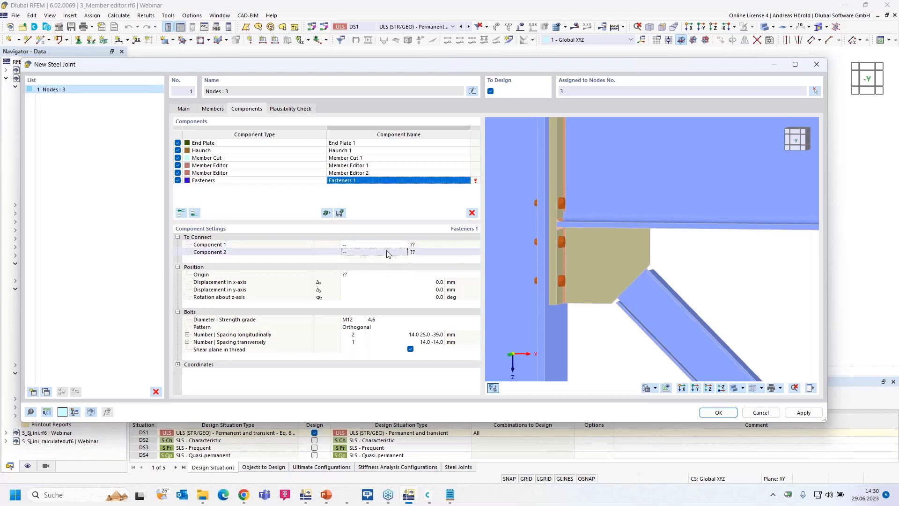
{"action": "left_click", "coordinate": [405, 244]}
{"action": "left_click", "coordinate": [405, 244]}
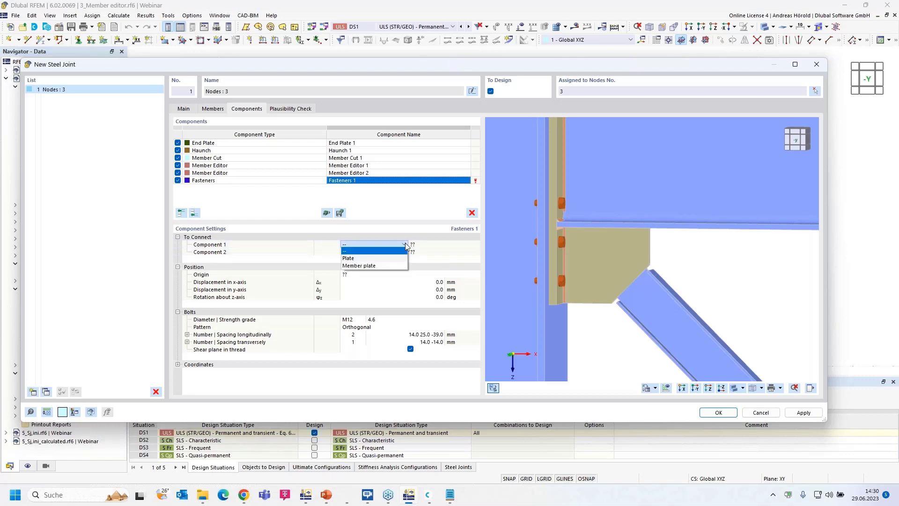
{"action": "left_click", "coordinate": [395, 258]}
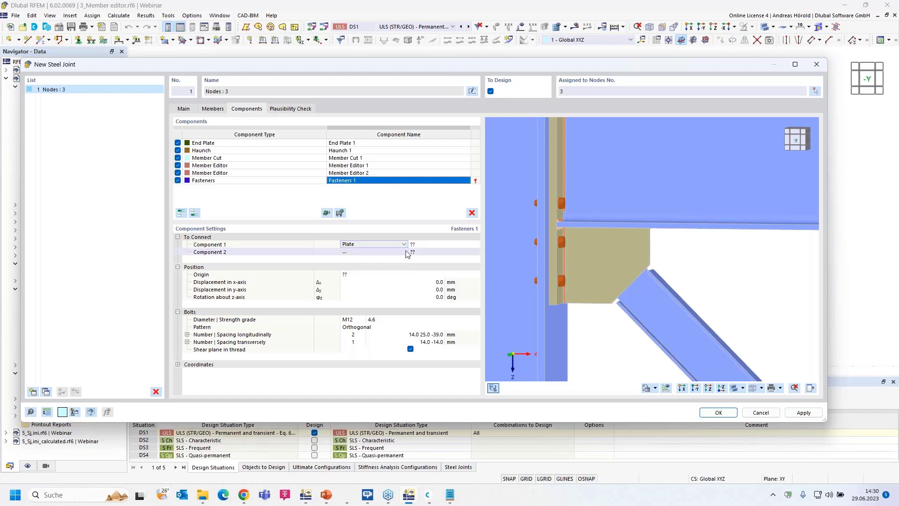
{"action": "left_click", "coordinate": [429, 245]}
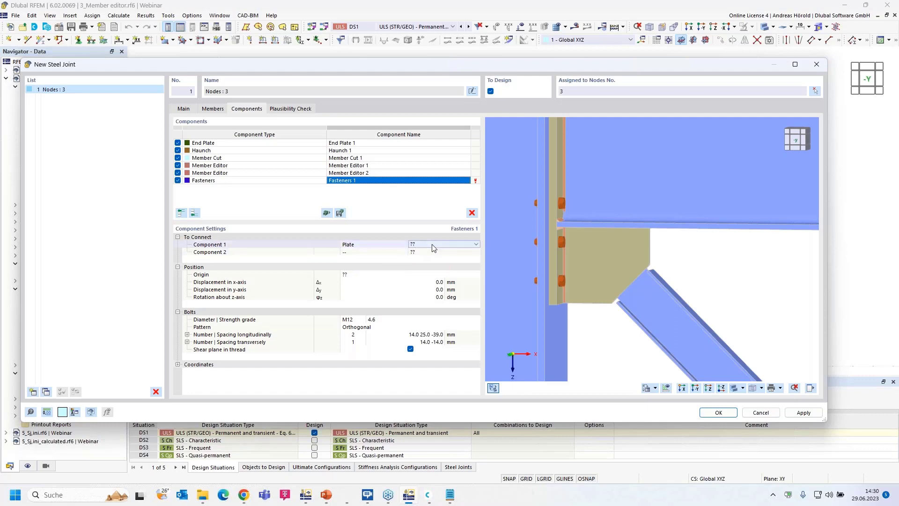
{"action": "left_click", "coordinate": [447, 245]}
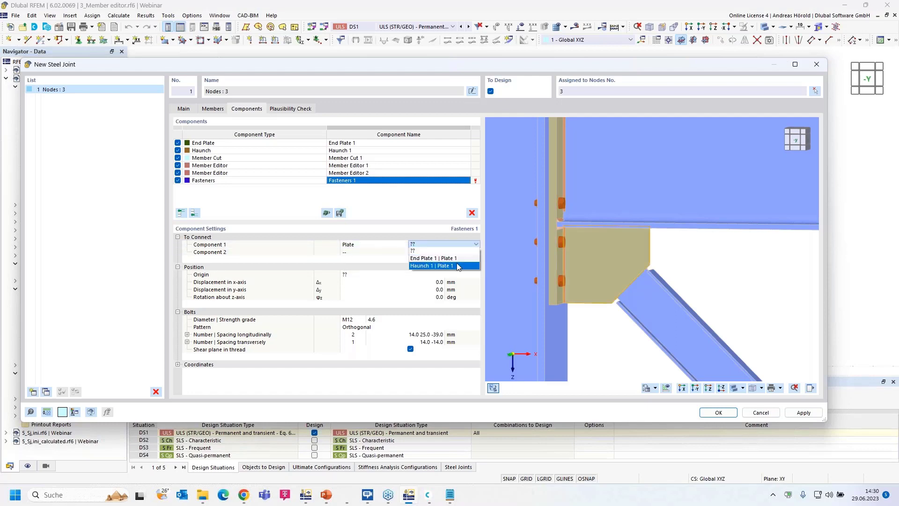
{"action": "left_click", "coordinate": [450, 265]}
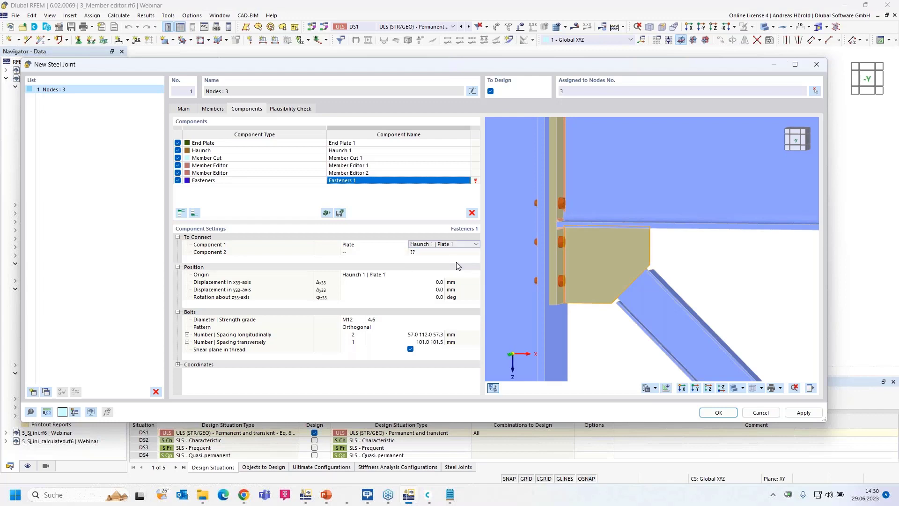
- Set the second component connected by Fasteners 1 to the member plate Dia | Web
{"action": "left_click", "coordinate": [377, 253]}
{"action": "left_click", "coordinate": [402, 252]}
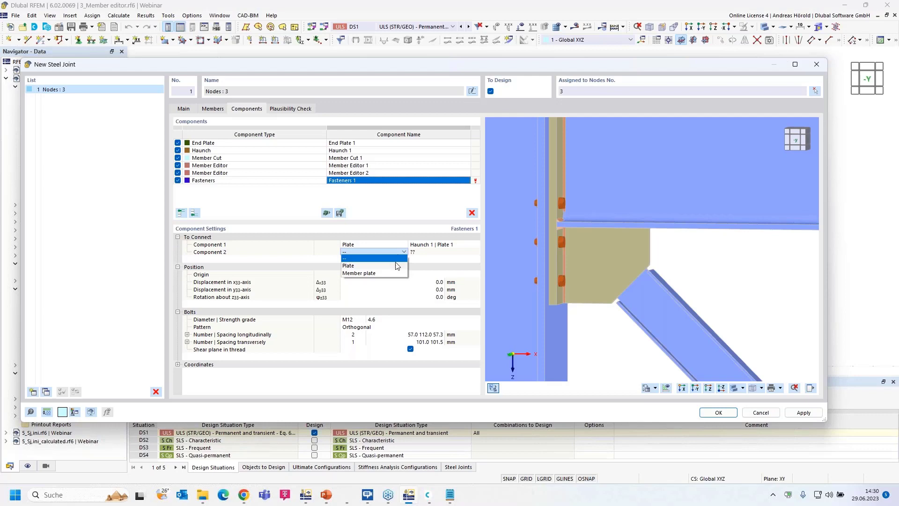
{"action": "left_click", "coordinate": [379, 273]}
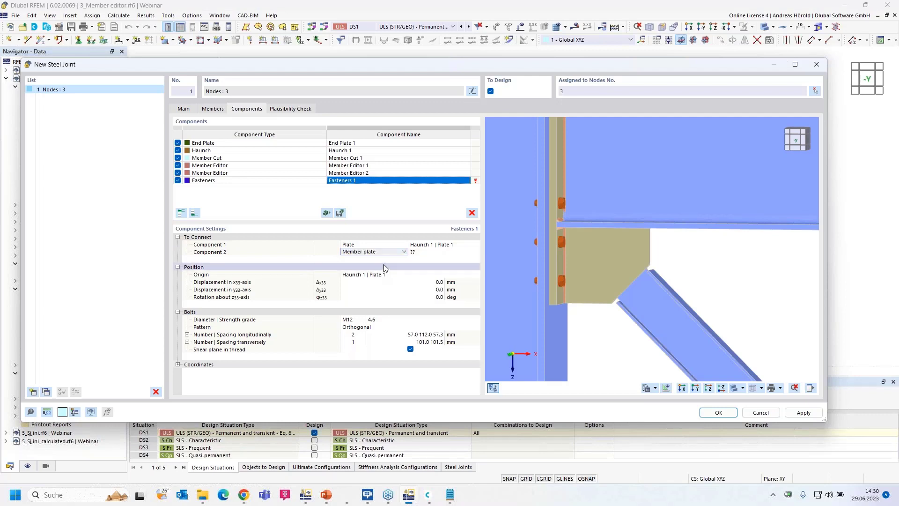
{"action": "left_click", "coordinate": [449, 252]}
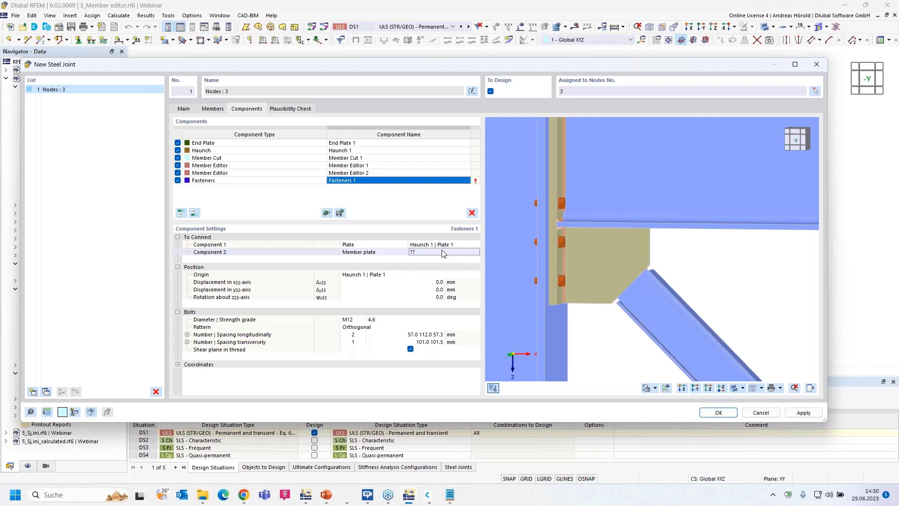
{"action": "left_click", "coordinate": [476, 252]}
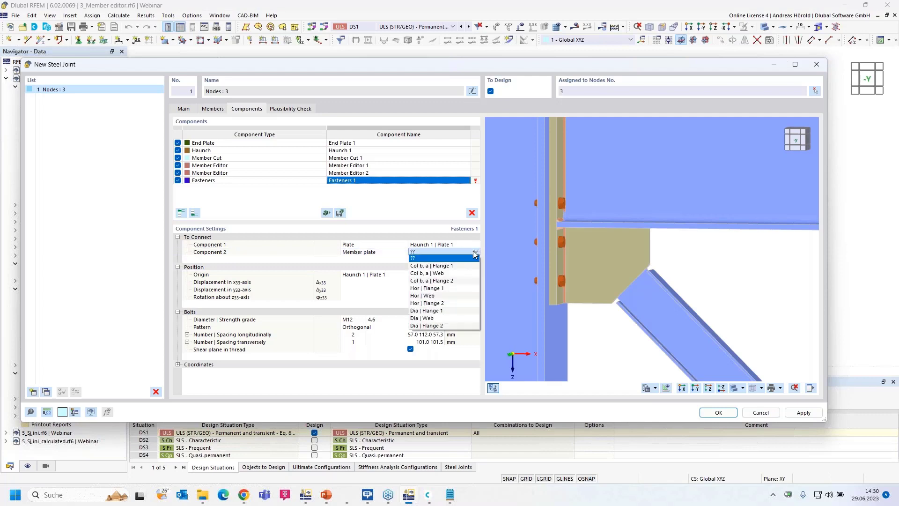
{"action": "left_click", "coordinate": [428, 318]}
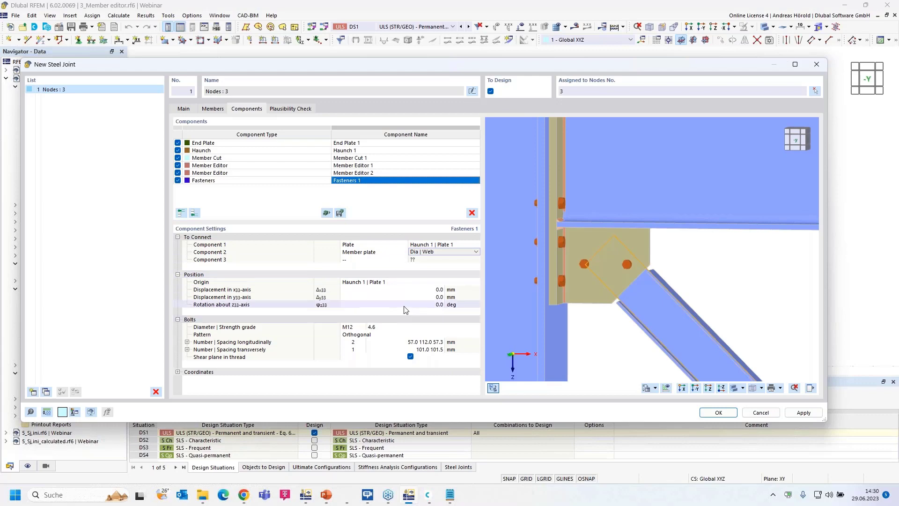
- Set the position origin of Fasteners 1 to Dia | Web
{"action": "left_click", "coordinate": [378, 282]}
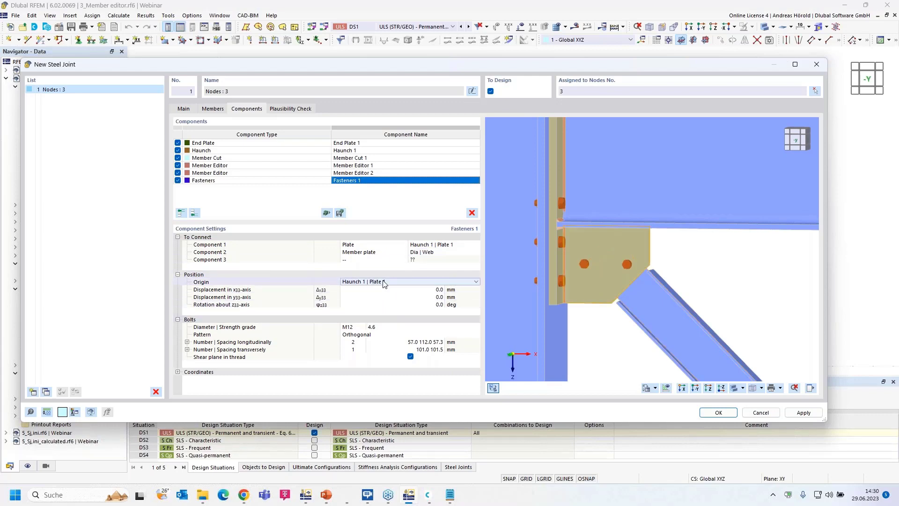
{"action": "left_click", "coordinate": [383, 284]}
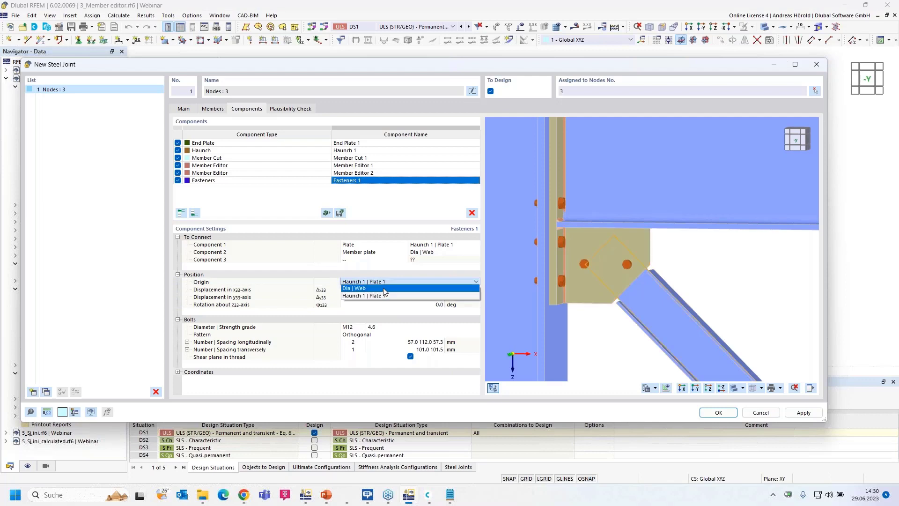
{"action": "left_click", "coordinate": [384, 291]}
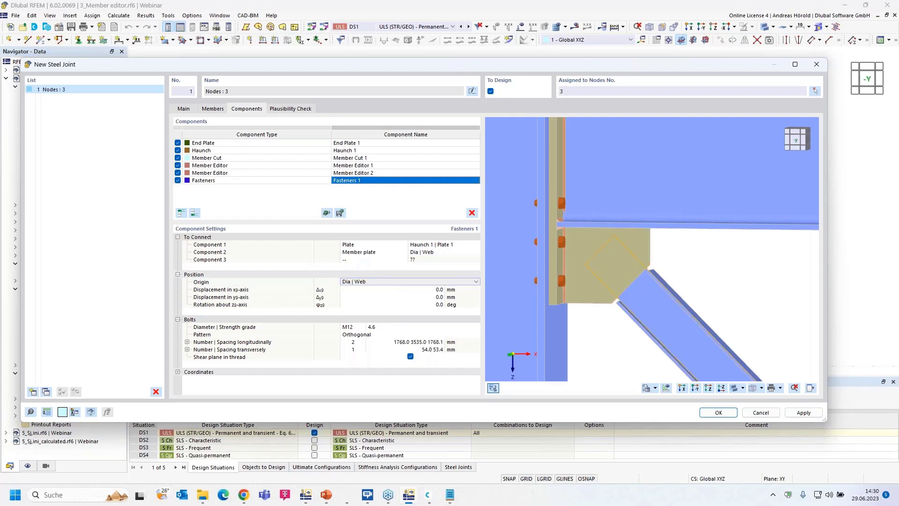
- Set the Fasteners 1 bolts to diameter M14 and strength grade 10.9
{"action": "left_click", "coordinate": [358, 326]}
{"action": "left_click", "coordinate": [362, 327]}
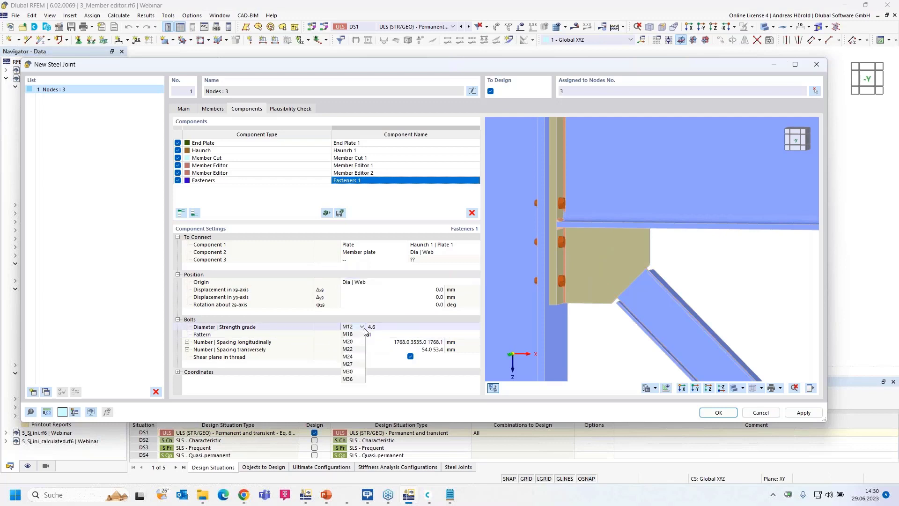
{"action": "left_click", "coordinate": [357, 341]}
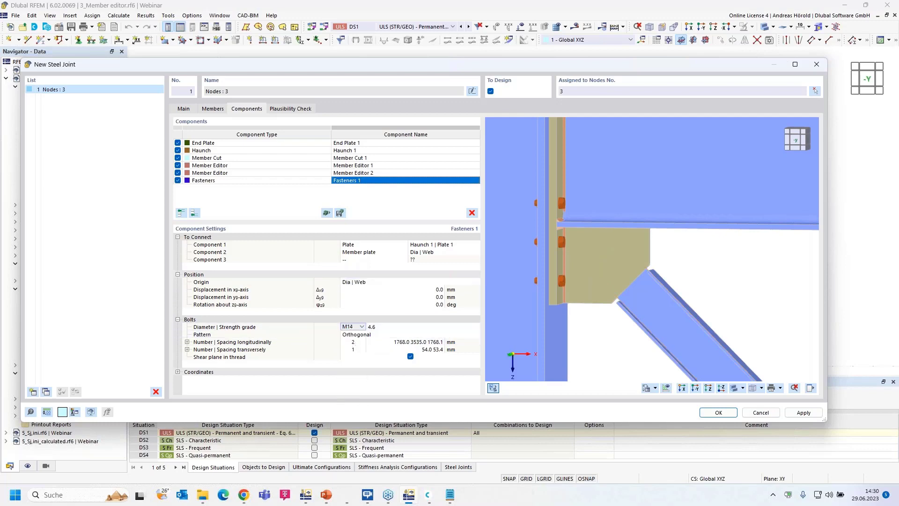
{"action": "left_click", "coordinate": [393, 327]}
{"action": "left_click", "coordinate": [398, 326]}
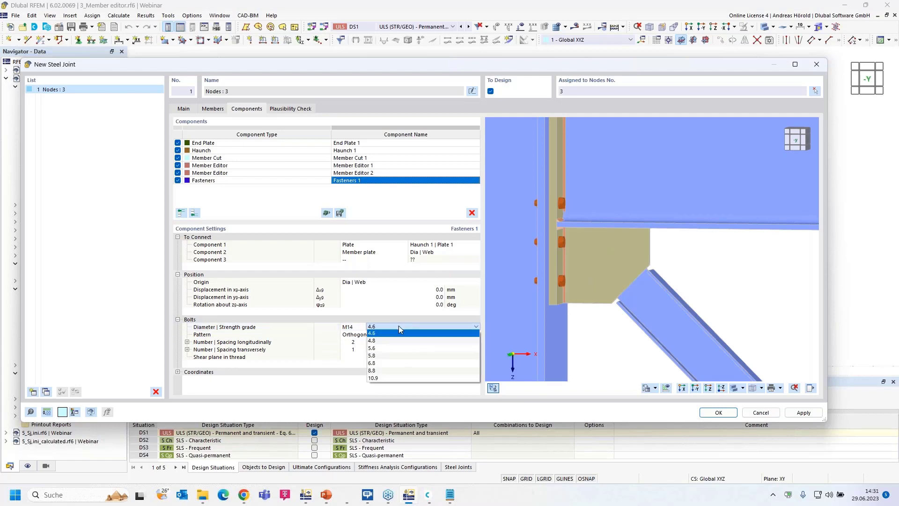
{"action": "left_click", "coordinate": [385, 378]}
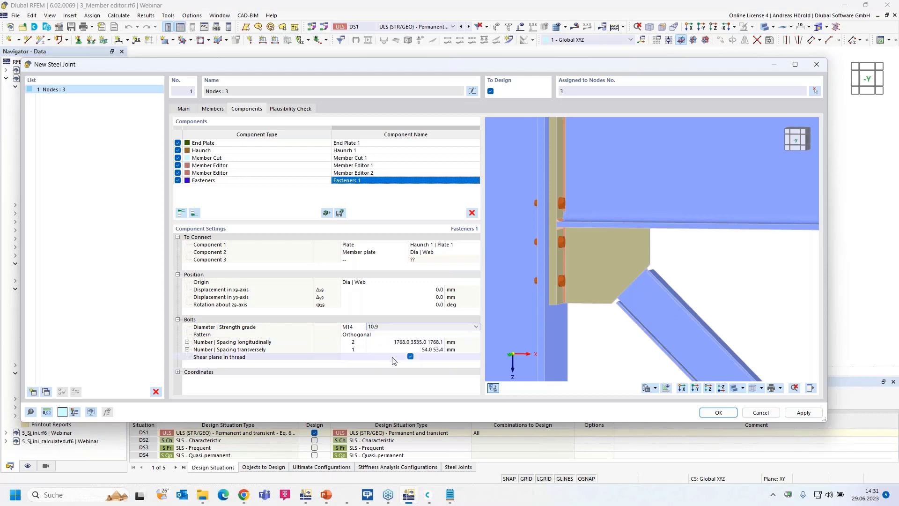
- Set the longitudinal bolt spacing of Fasteners 1 to 400.0 mm from the origin and 50 mm between the bolts
{"action": "left_click", "coordinate": [413, 342]}
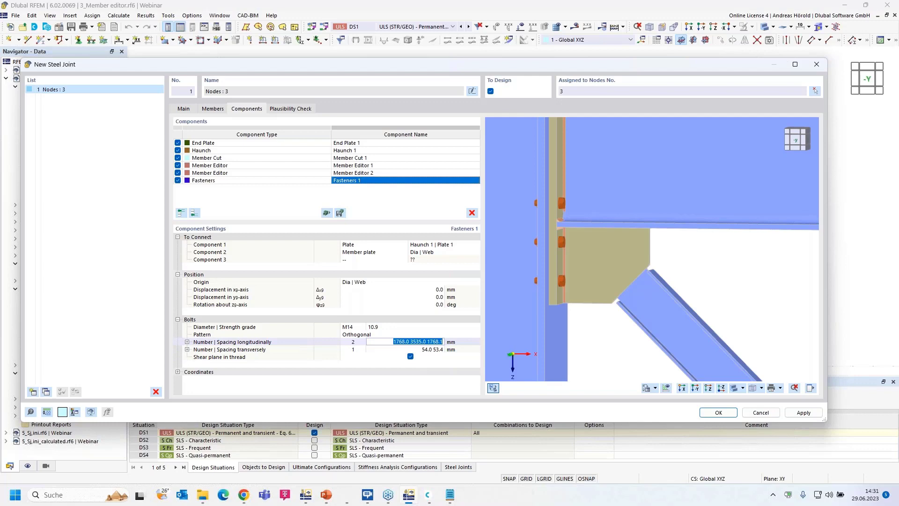
{"action": "type", "text": "4"}
{"action": "type", "text": "00.0 "}
{"action": "type", "text": "50"}
{"action": "key", "text": "Tab"}
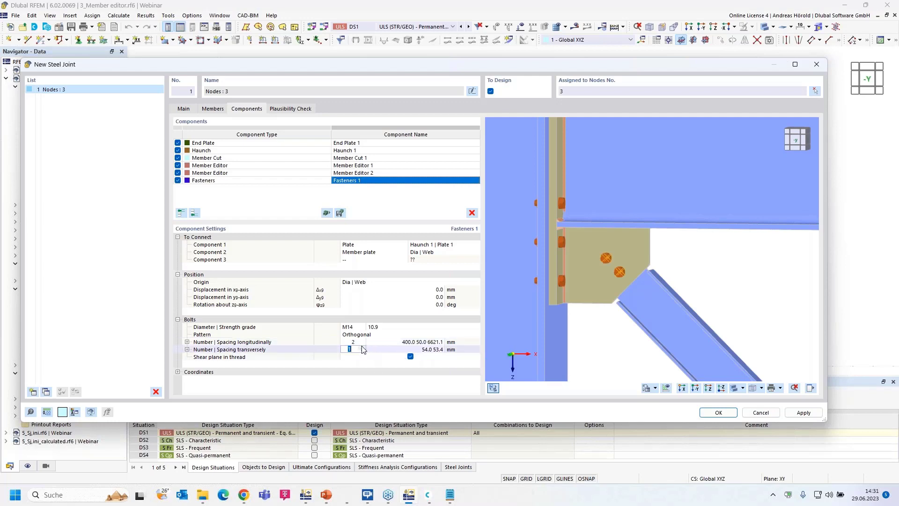
- Set two bolts transversely in Fasteners 1 with a first transverse spacing of 30 mm
{"action": "type", "text": "2"}
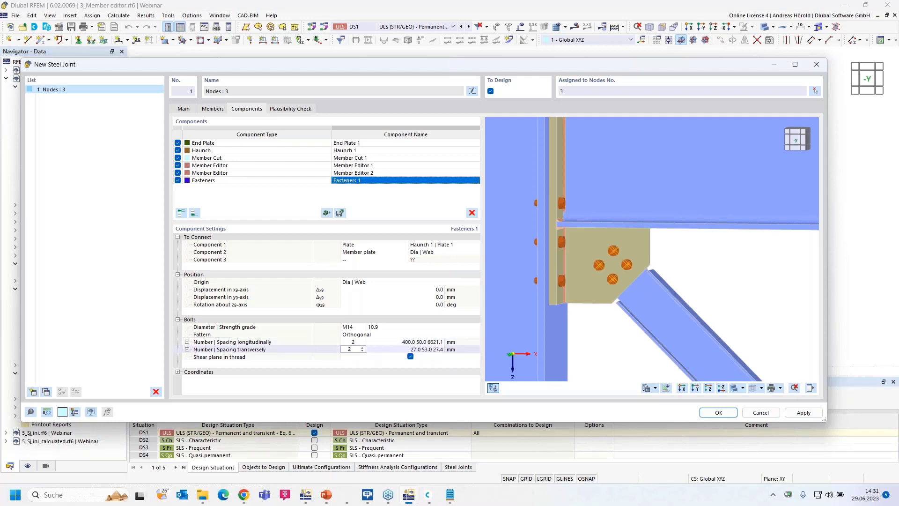
{"action": "key", "text": "Tab"}
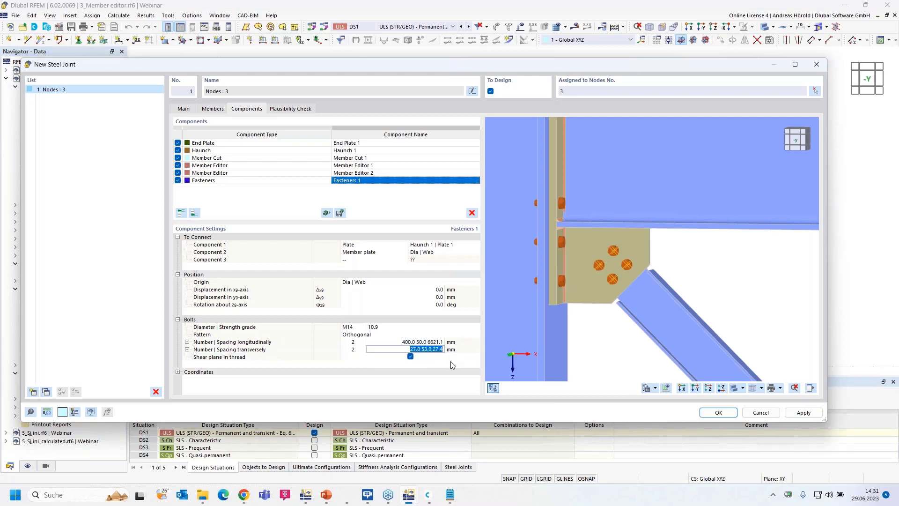
{"action": "type", "text": "30"}
{"action": "key", "text": "Tab"}
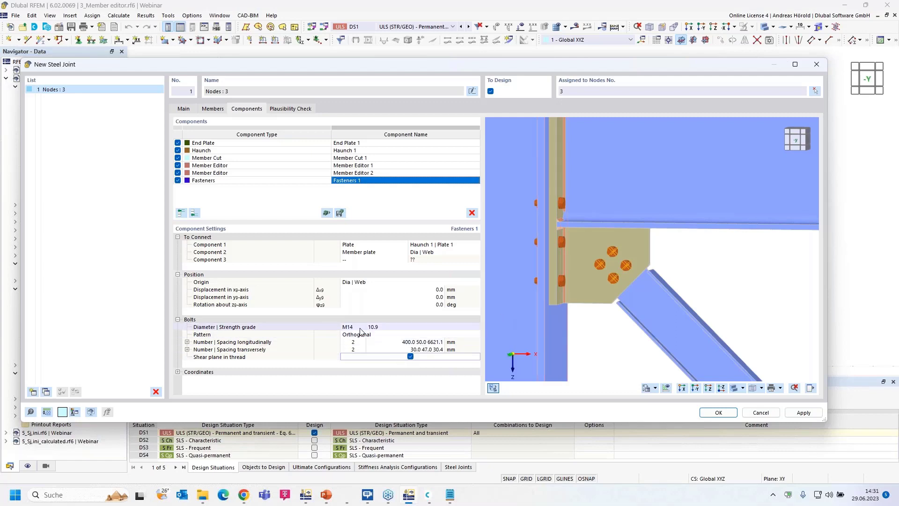
{"action": "mouse_move", "coordinate": [730, 278]}
{"action": "middle_mouse_down", "text": "ctrl"}
{"action": "mouse_move", "coordinate": [680, 295]}
{"action": "mouse_move", "coordinate": [507, 287]}
{"action": "mouse_move", "coordinate": [737, 286]}
{"action": "middle_mouse_up", "text": "ctrl"}
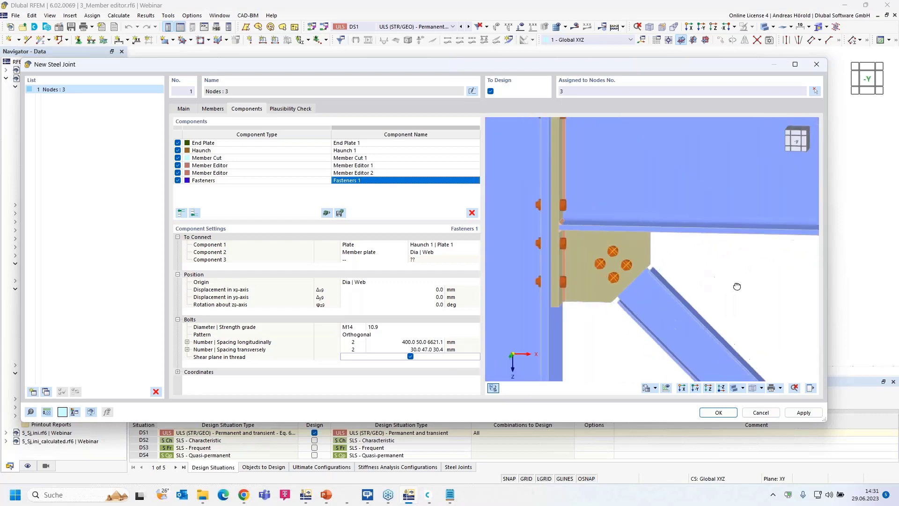
{"action": "scroll", "coordinate": [649, 270], "scroll_direction": "up", "scroll_amount": 2}
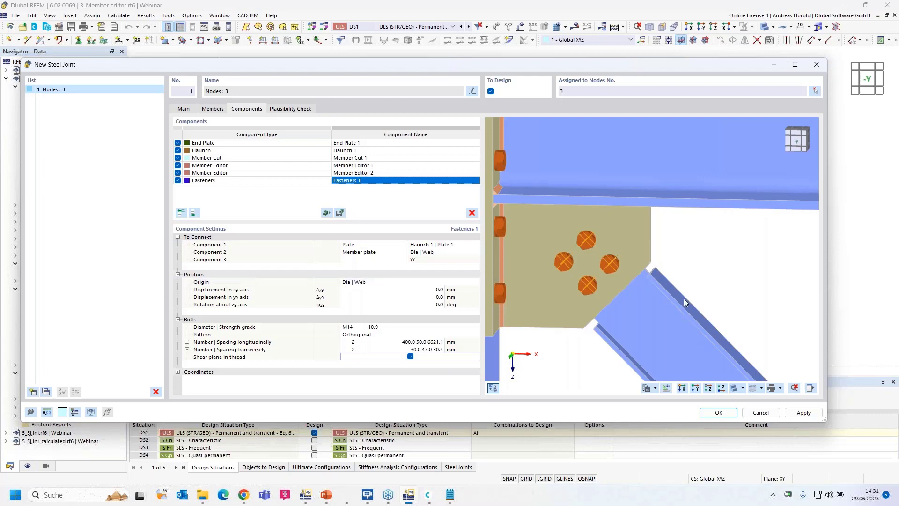
{"action": "middle_click_drag", "start_coordinate": [764, 287], "coordinate": [600, 297], "text": "ctrl"}
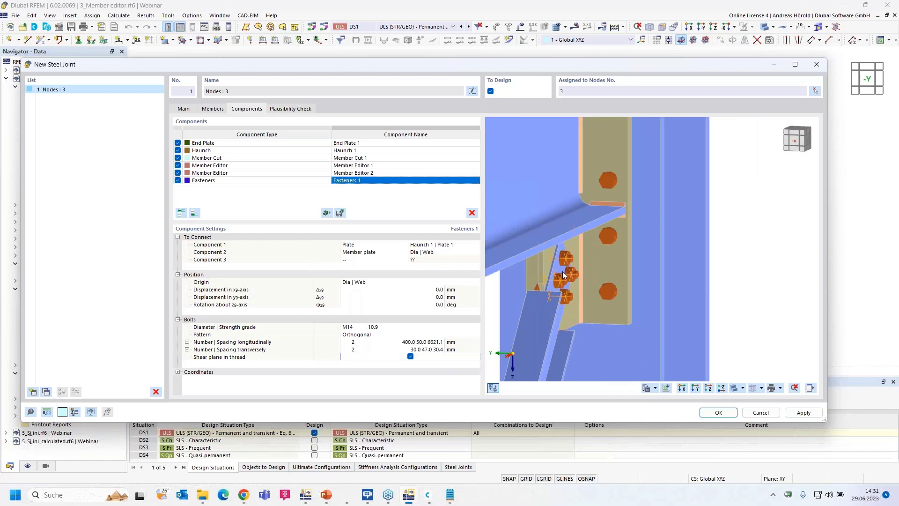
{"action": "middle_click_drag", "start_coordinate": [566, 284], "coordinate": [707, 310], "text": "ctrl"}
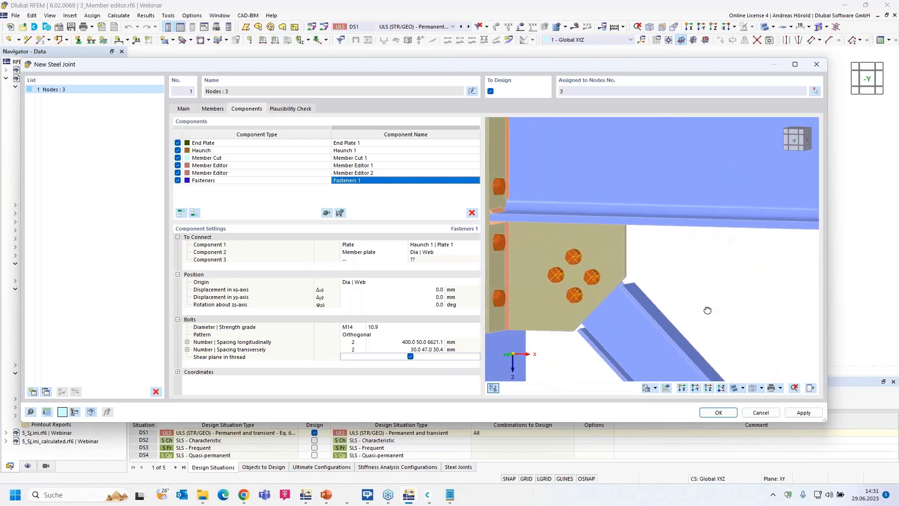
{"action": "scroll", "coordinate": [690, 293], "scroll_direction": "down", "scroll_amount": 2}
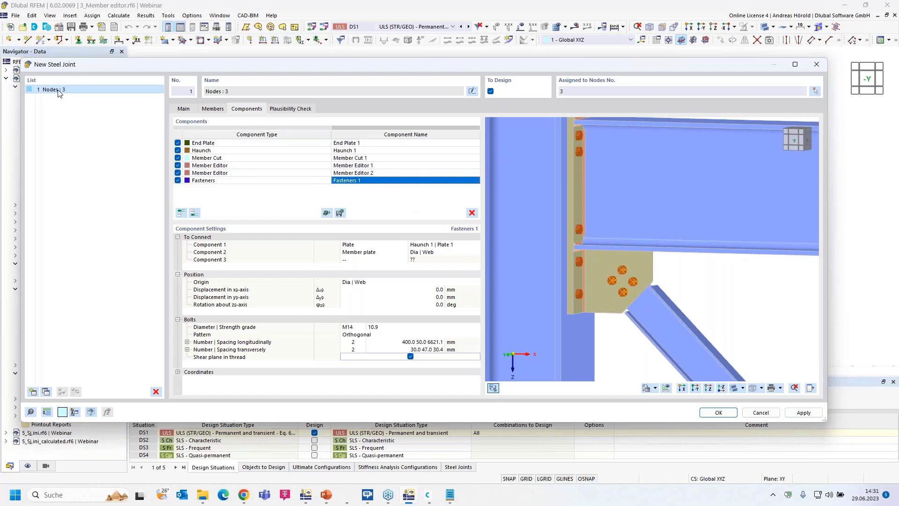
- Copy the node 3 steel joint and reassign the copy to node 5 only
{"action": "left_click", "coordinate": [46, 391]}
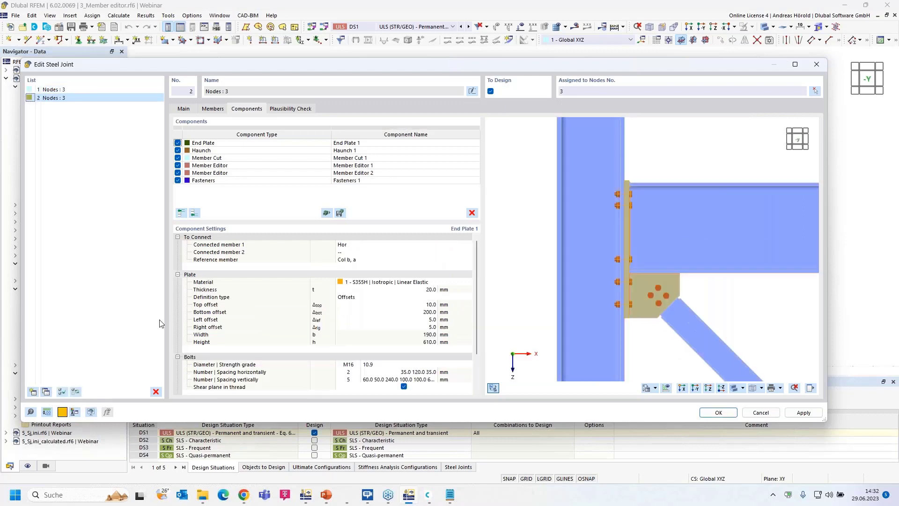
{"action": "left_click", "coordinate": [815, 92]}
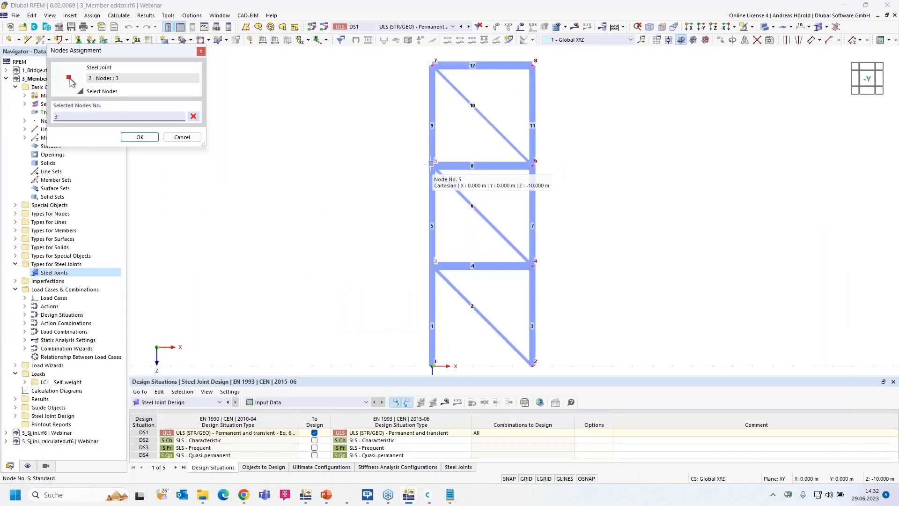
{"action": "left_click", "coordinate": [431, 164]}
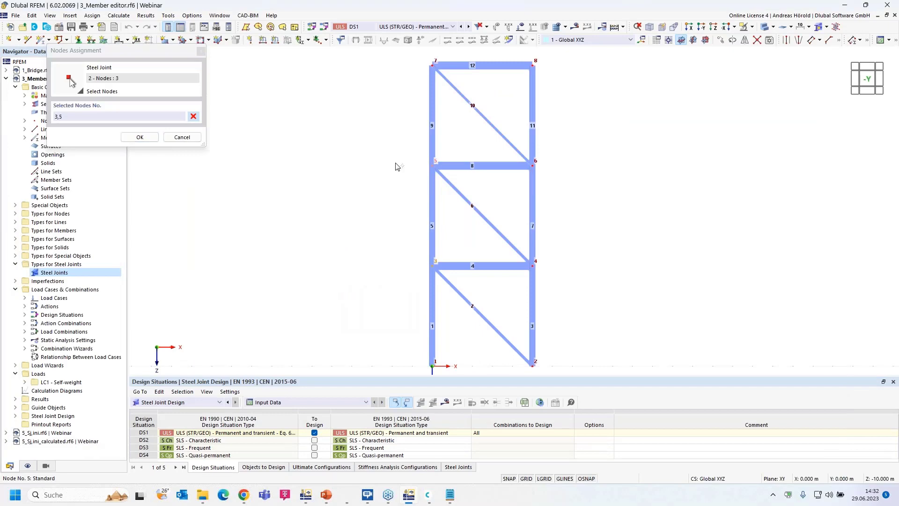
{"action": "left_click", "coordinate": [139, 138]}
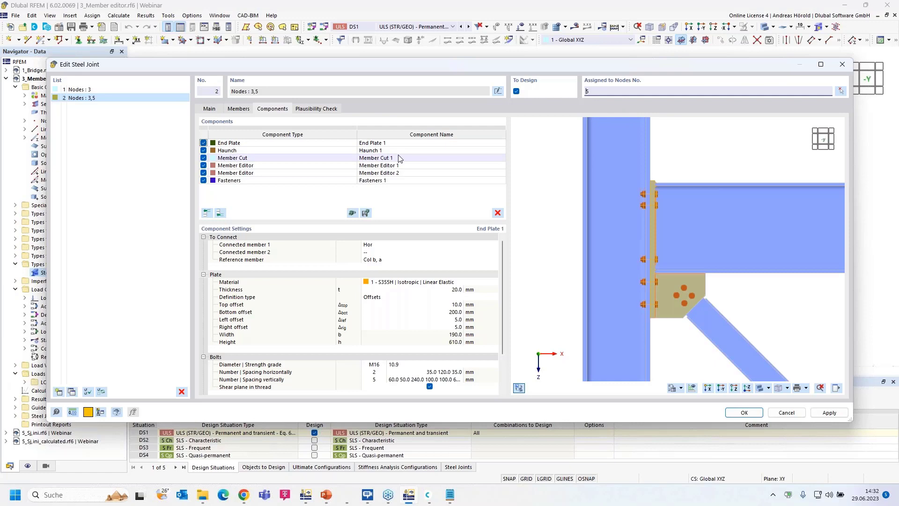
- In the node 5 joint, change the Member Editor 1 operation on the diagonal's Flange 1 to Notch
{"action": "left_click", "coordinate": [292, 161]}
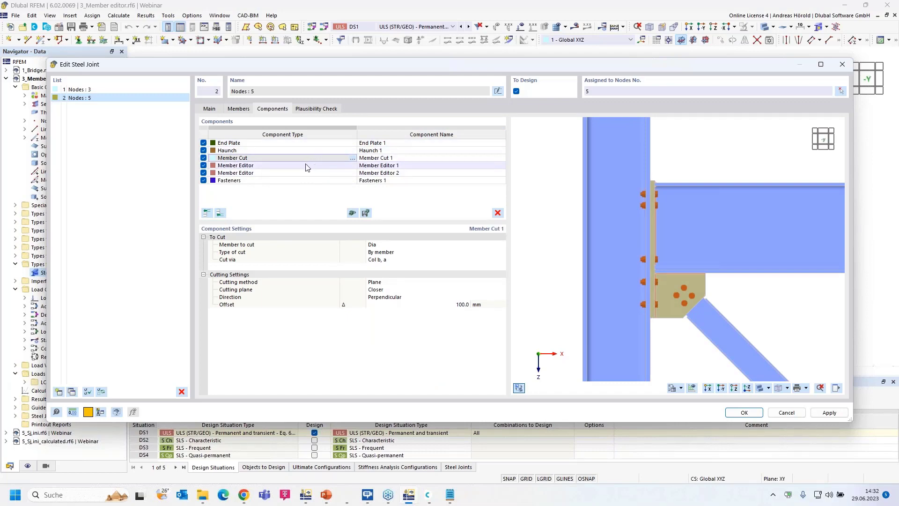
{"action": "left_click", "coordinate": [290, 166]}
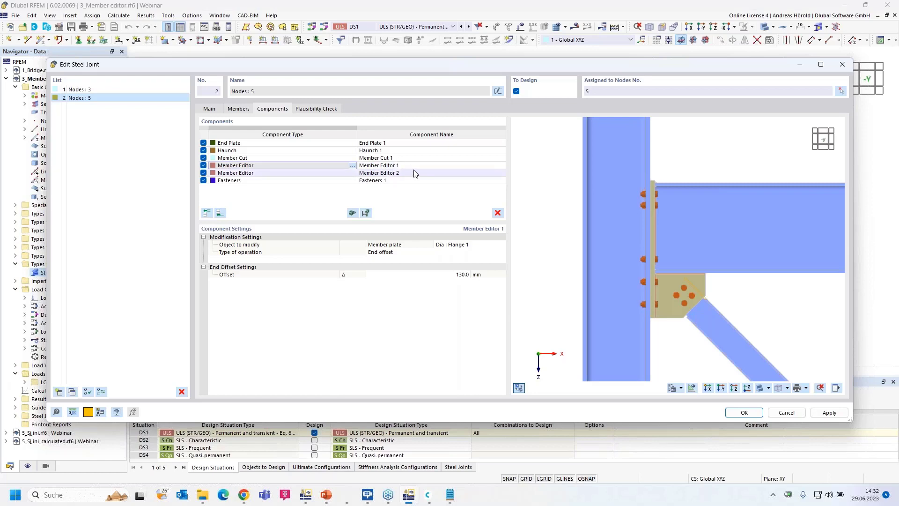
{"action": "scroll", "coordinate": [756, 304], "scroll_direction": "up", "scroll_amount": 1}
{"action": "scroll", "coordinate": [754, 301], "scroll_direction": "up", "scroll_amount": 2}
{"action": "middle_click_drag", "start_coordinate": [741, 300], "coordinate": [767, 265], "text": "ctrl"}
{"action": "scroll", "coordinate": [675, 296], "scroll_direction": "up", "scroll_amount": 1}
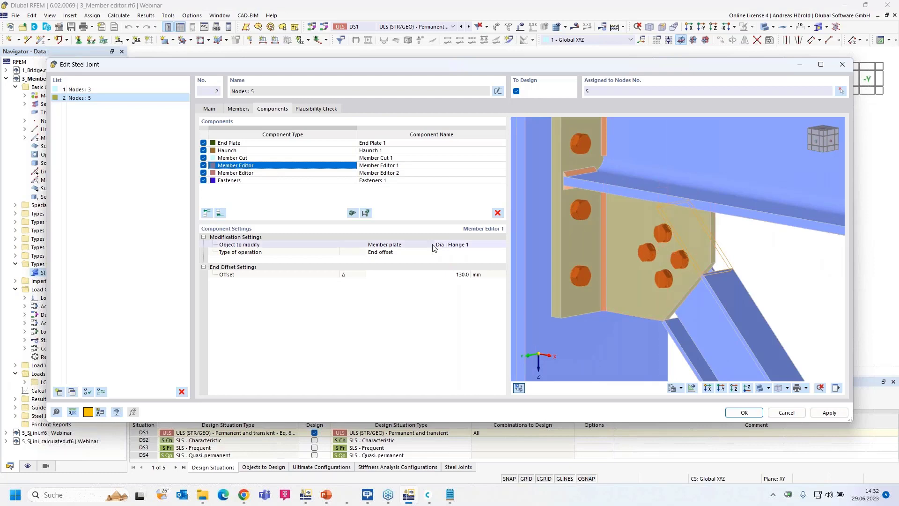
{"action": "left_click", "coordinate": [396, 252]}
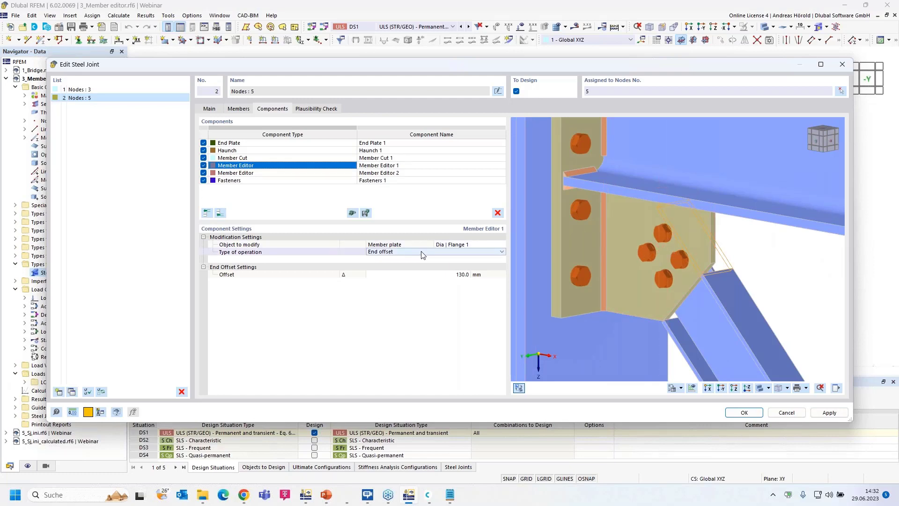
{"action": "left_click", "coordinate": [423, 251]}
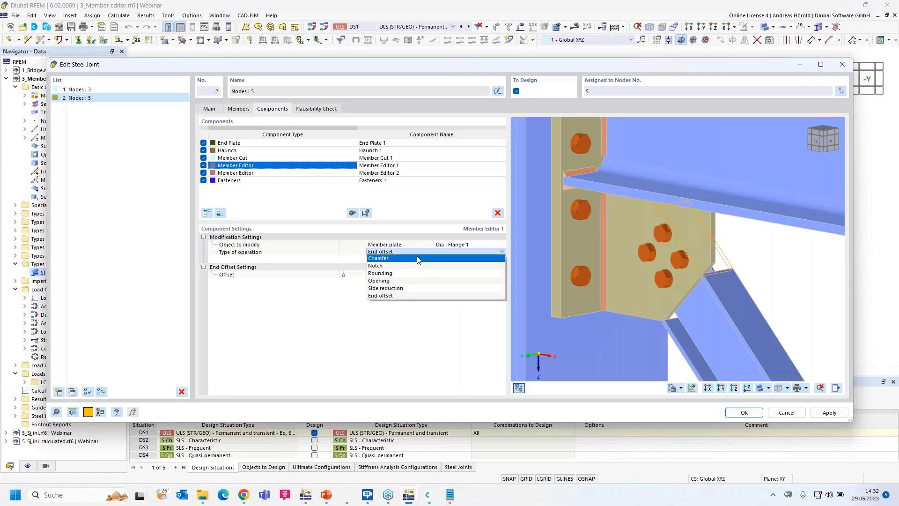
{"action": "left_click", "coordinate": [393, 266]}
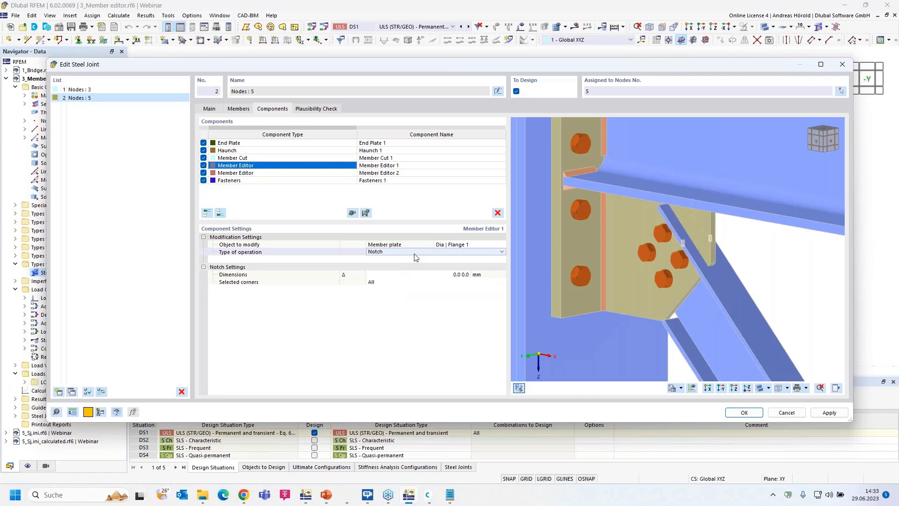
- Set the Member Editor 1 notch dimensions to 29.8 and 125 mm and restrict the notch to corner 4
{"action": "left_click", "coordinate": [458, 274]}
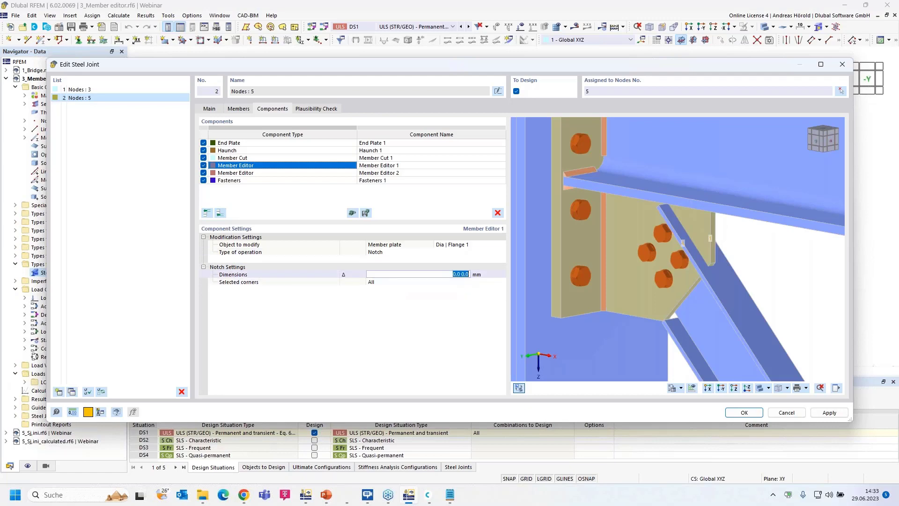
{"action": "type", "text": "29,8 125"}
{"action": "key", "text": "Return"}
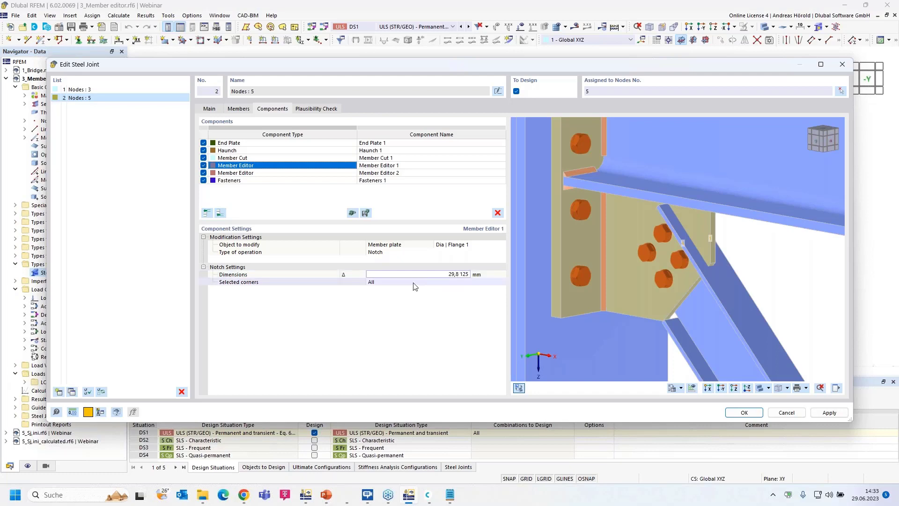
{"action": "scroll", "coordinate": [757, 243], "scroll_direction": "up", "scroll_amount": 3}
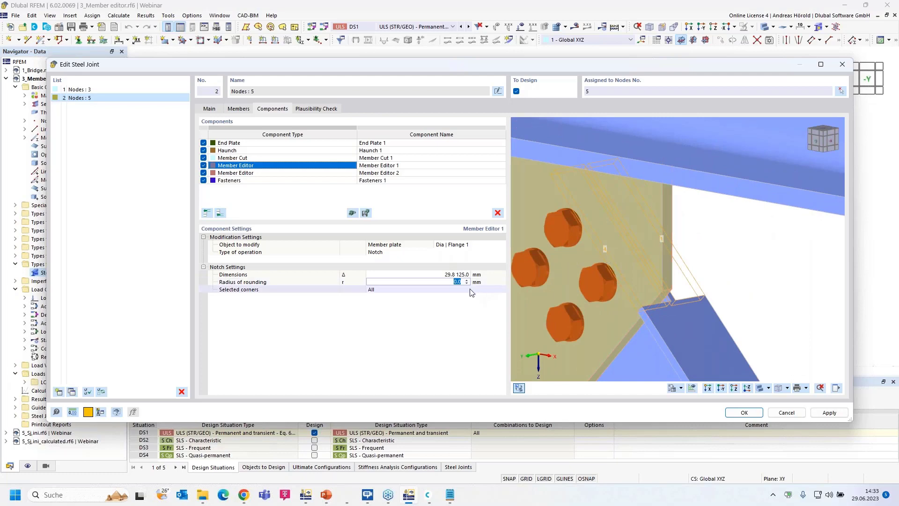
{"action": "left_click", "coordinate": [407, 289]}
{"action": "type", "text": "4"}
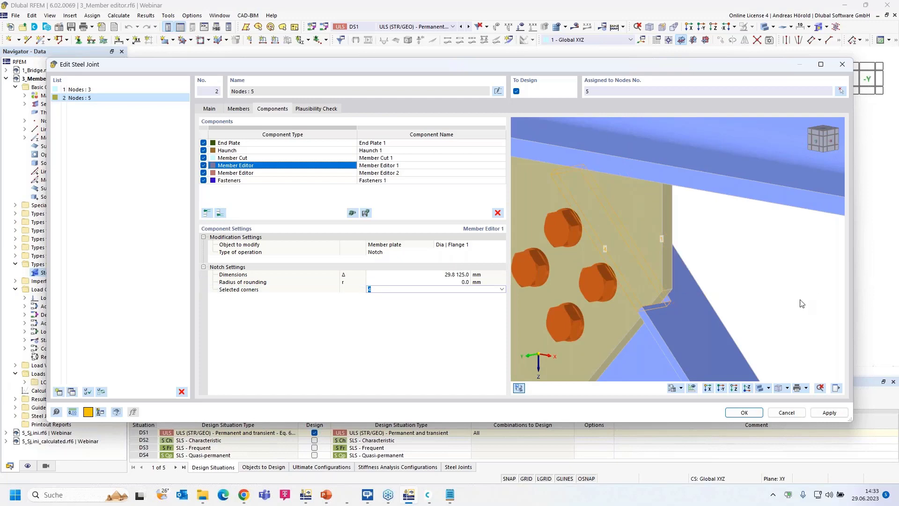
- Change the Member Editor 2 operation on the diagonal's Flange 2 to Notch
{"action": "middle_click_drag", "start_coordinate": [797, 300], "coordinate": [723, 281], "text": "ctrl"}
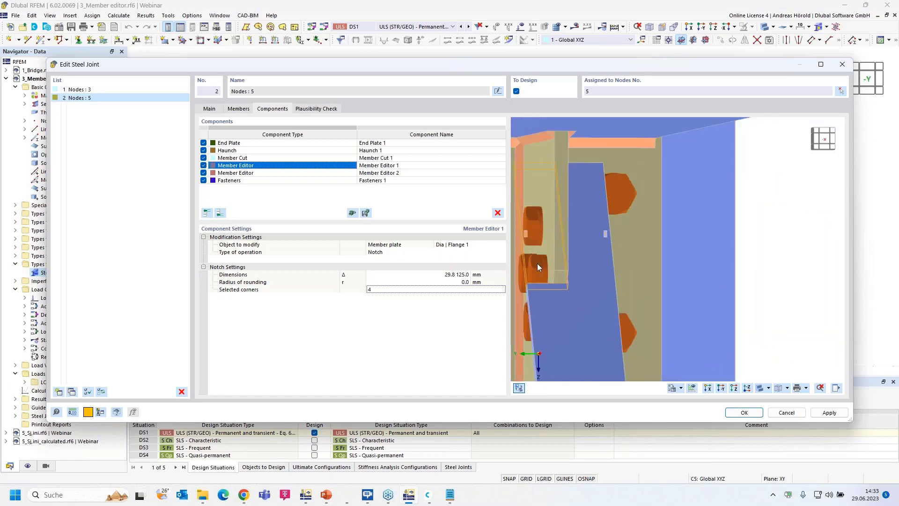
{"action": "middle_click_drag", "start_coordinate": [583, 220], "coordinate": [722, 254], "text": "ctrl"}
{"action": "scroll", "coordinate": [723, 255], "scroll_direction": "down", "scroll_amount": 3}
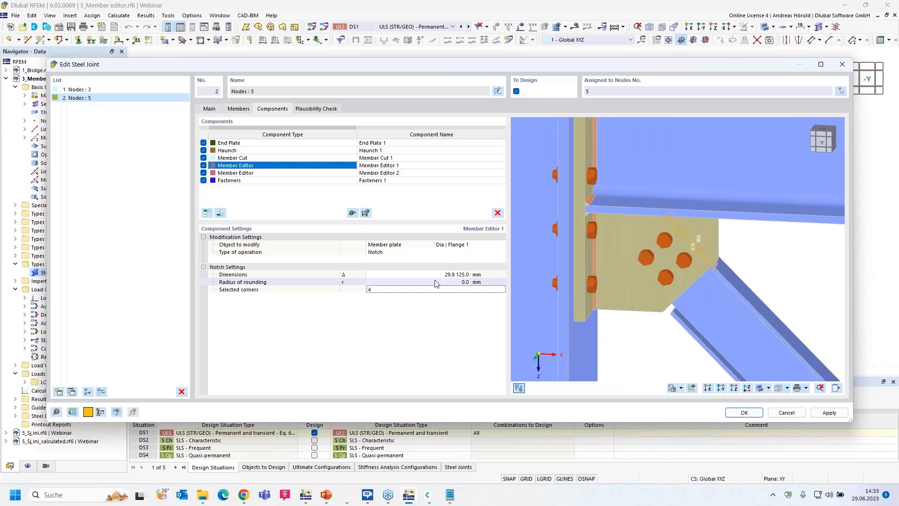
{"action": "left_click", "coordinate": [301, 173]}
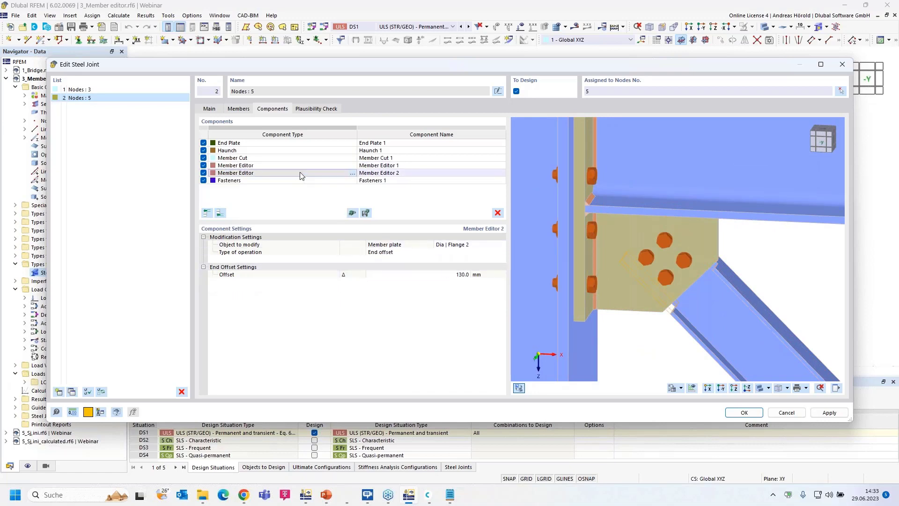
{"action": "left_click", "coordinate": [399, 252]}
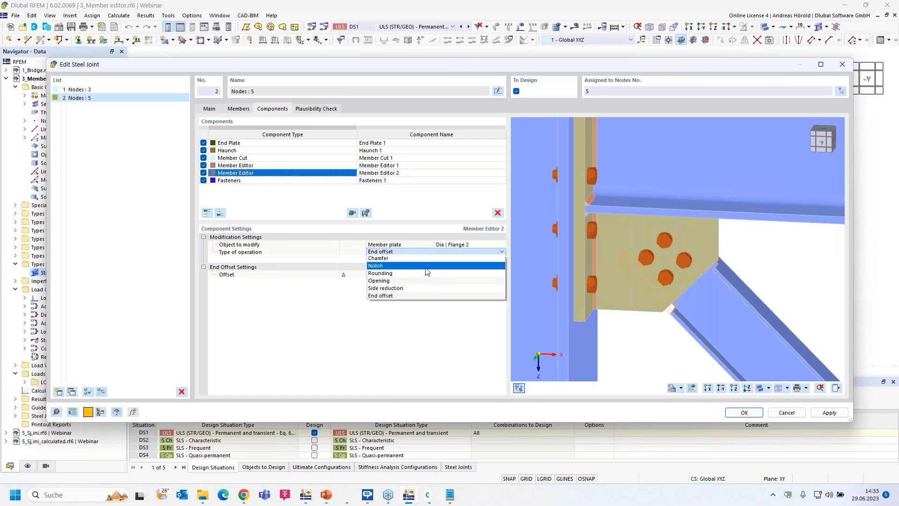
{"action": "left_click", "coordinate": [431, 266]}
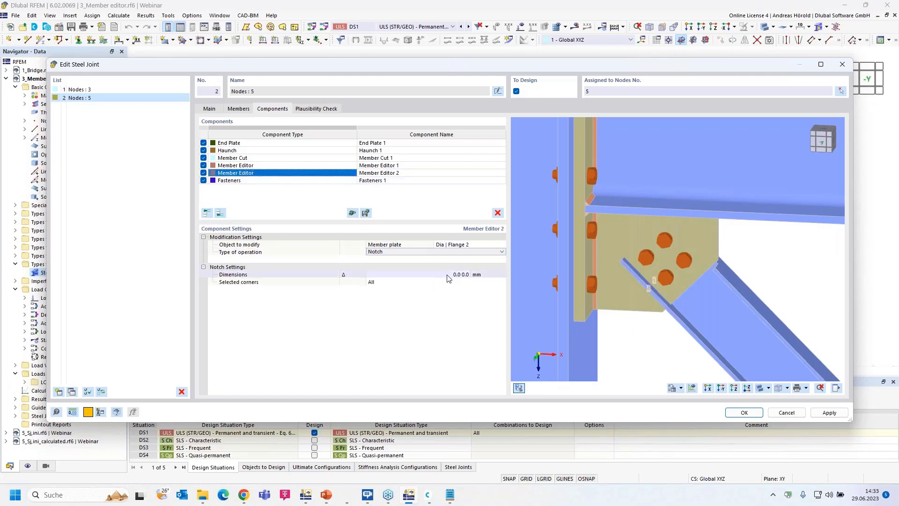
- Set the Member Editor 2 notch dimensions to 29.8 and 125 mm and restrict the notch to corner 4
{"action": "left_click", "coordinate": [451, 276]}
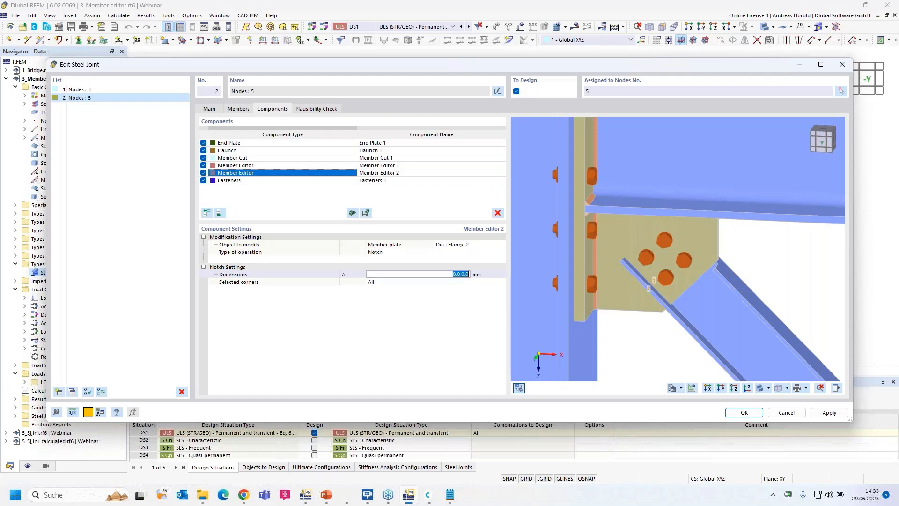
{"action": "type", "text": "29,8 125"}
{"action": "key", "text": "Return"}
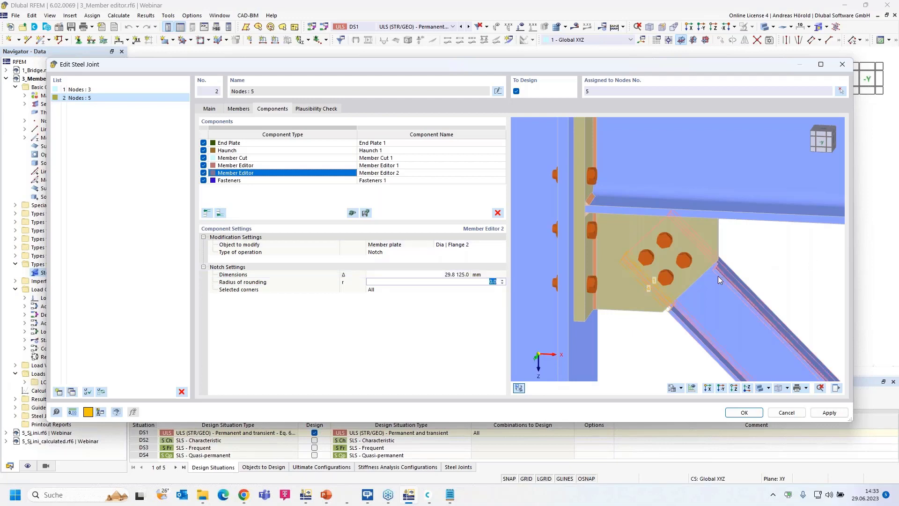
{"action": "middle_click_drag", "start_coordinate": [750, 289], "coordinate": [708, 311], "text": "ctrl"}
{"action": "left_click", "coordinate": [404, 289]}
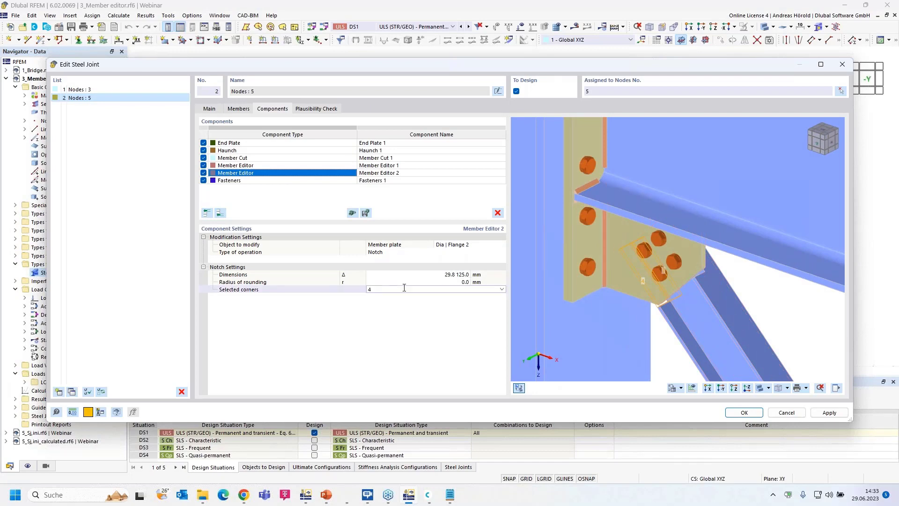
{"action": "double_click", "coordinate": [404, 287]}
- Examine the notched diagonal flanges and the bolted haunch plate from both sides of the node 5 joint
{"action": "middle_click_drag", "start_coordinate": [808, 328], "coordinate": [623, 271], "text": "ctrl"}
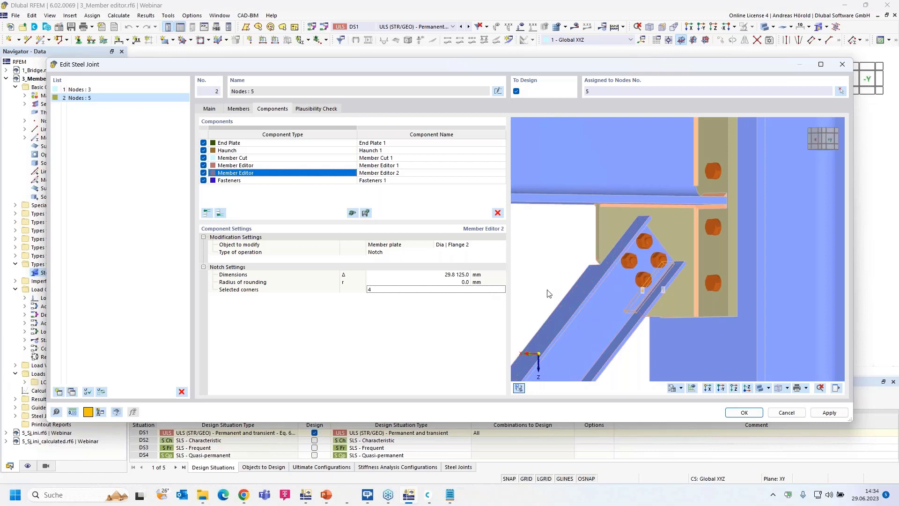
{"action": "middle_click_drag", "start_coordinate": [550, 294], "coordinate": [799, 298], "text": "ctrl"}
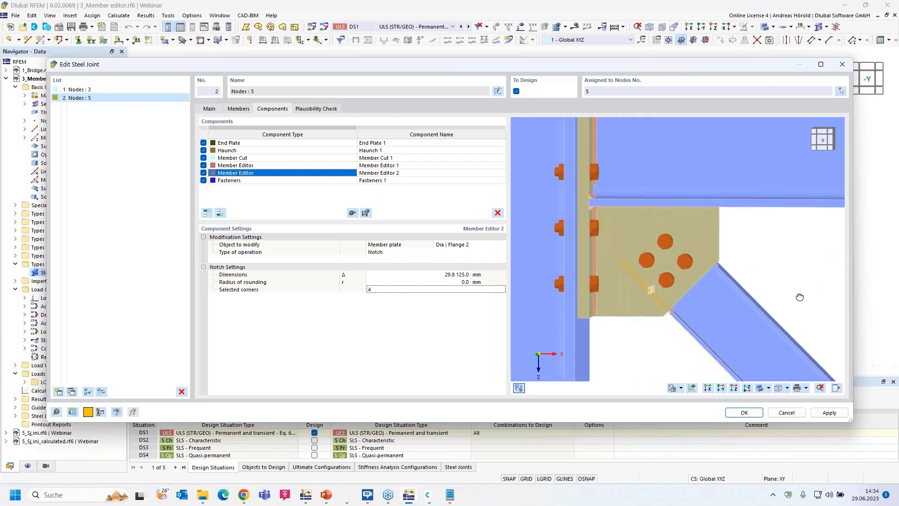
{"action": "scroll", "coordinate": [800, 298], "scroll_direction": "down", "scroll_amount": 2}
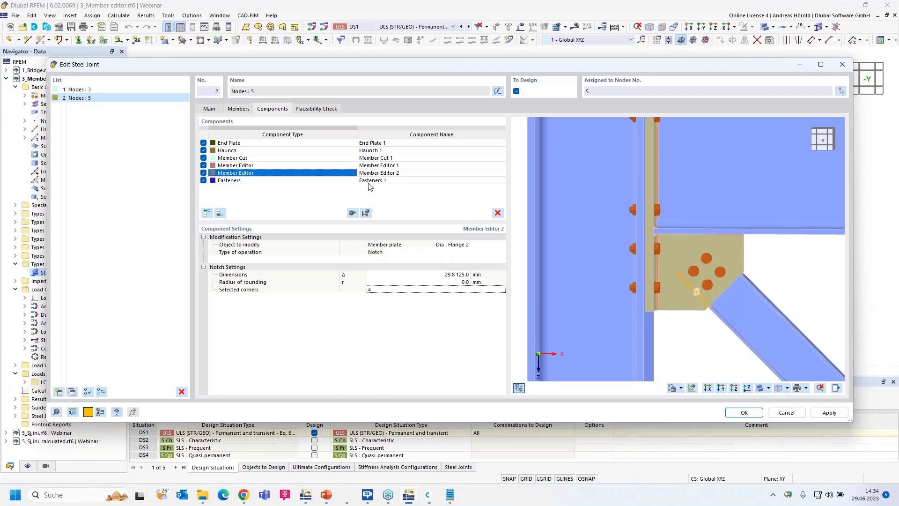
{"action": "scroll", "coordinate": [536, 209], "scroll_direction": "down", "scroll_amount": 2}
{"action": "scroll", "coordinate": [537, 208], "scroll_direction": "down", "scroll_amount": 1}
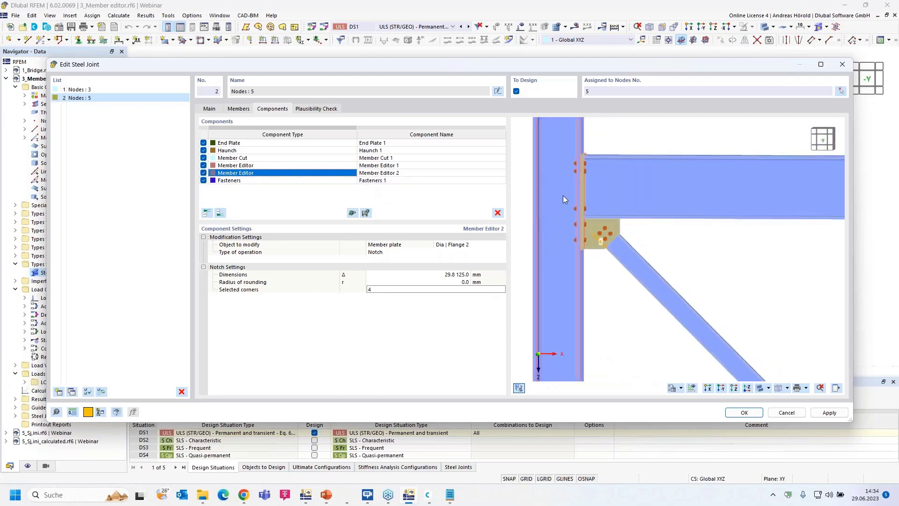
{"action": "middle_click_drag", "start_coordinate": [563, 196], "coordinate": [659, 187]}
{"action": "scroll", "coordinate": [561, 295], "scroll_direction": "down", "scroll_amount": 2}
{"action": "scroll", "coordinate": [564, 291], "scroll_direction": "down", "scroll_amount": 2}
{"action": "scroll", "coordinate": [566, 279], "scroll_direction": "up", "scroll_amount": 3}
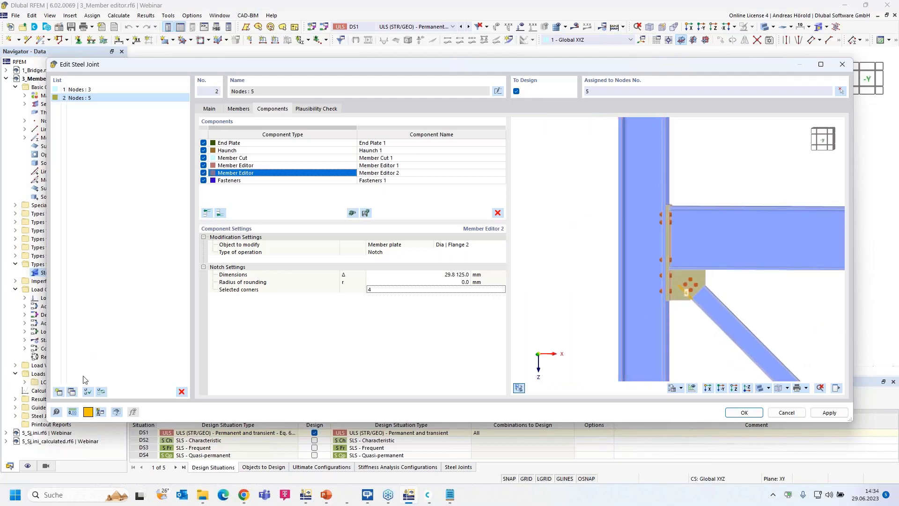
- Copy the node 5 steel joint and reassign the copy to node 7 only
{"action": "left_click", "coordinate": [74, 390]}
{"action": "left_click", "coordinate": [840, 91]}
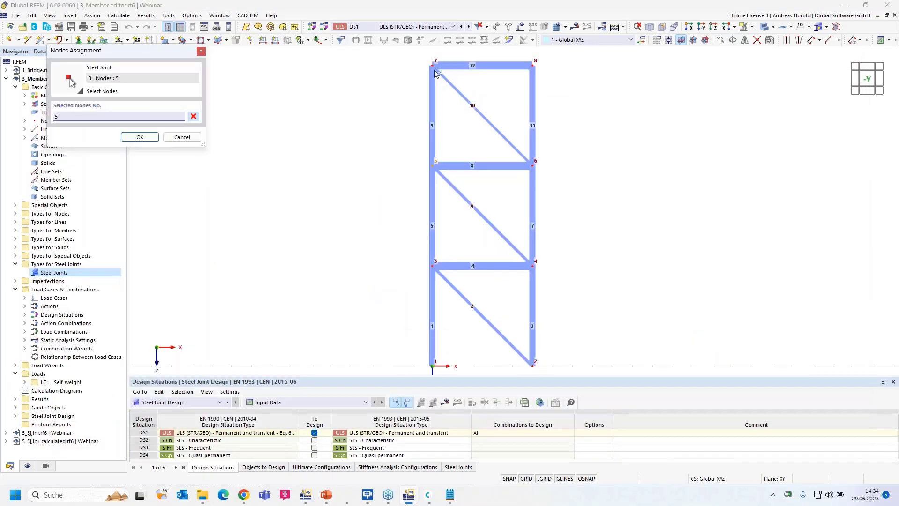
{"action": "left_click", "coordinate": [434, 65]}
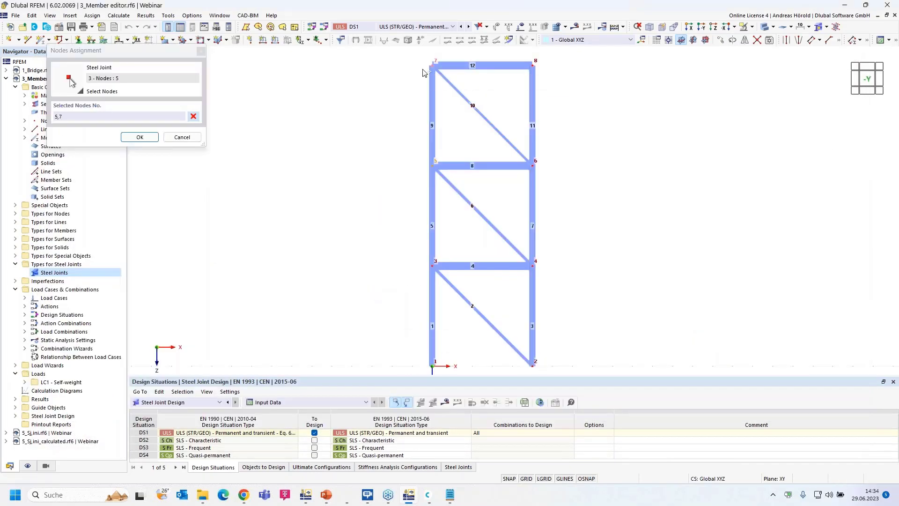
{"action": "left_click", "coordinate": [139, 137]}
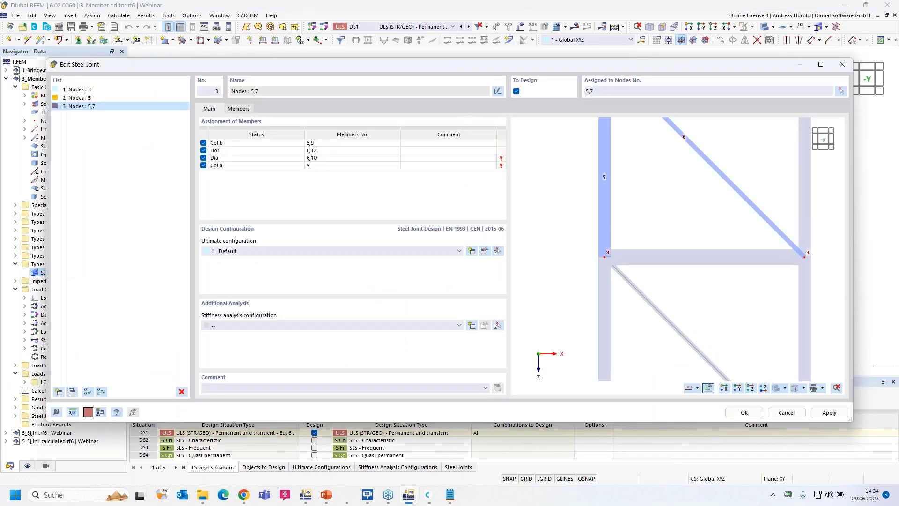
{"action": "left_click", "coordinate": [588, 91]}
{"action": "key", "text": "BackSpace"}
{"action": "key", "text": "BackSpace"}
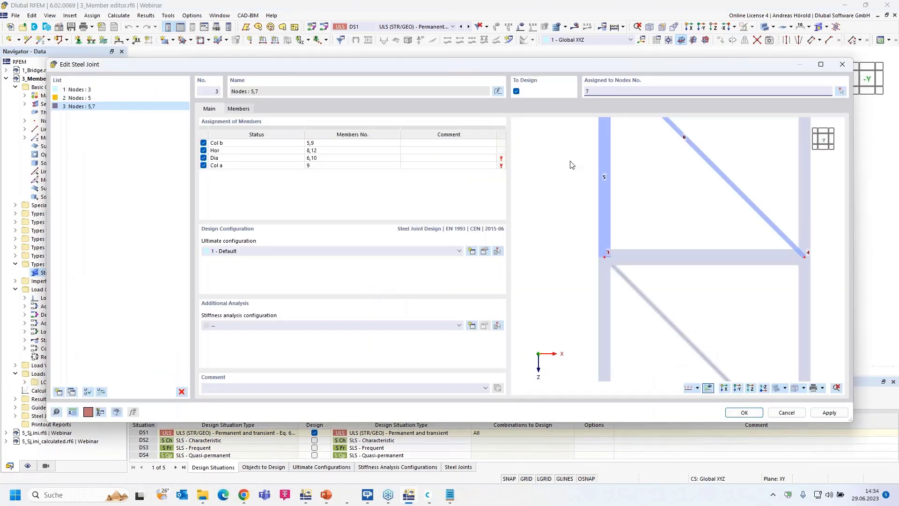
- Remove both Member Editor components and the Fasteners component from the node 7 joint
{"action": "left_click", "coordinate": [346, 169]}
{"action": "left_click", "coordinate": [272, 109]}
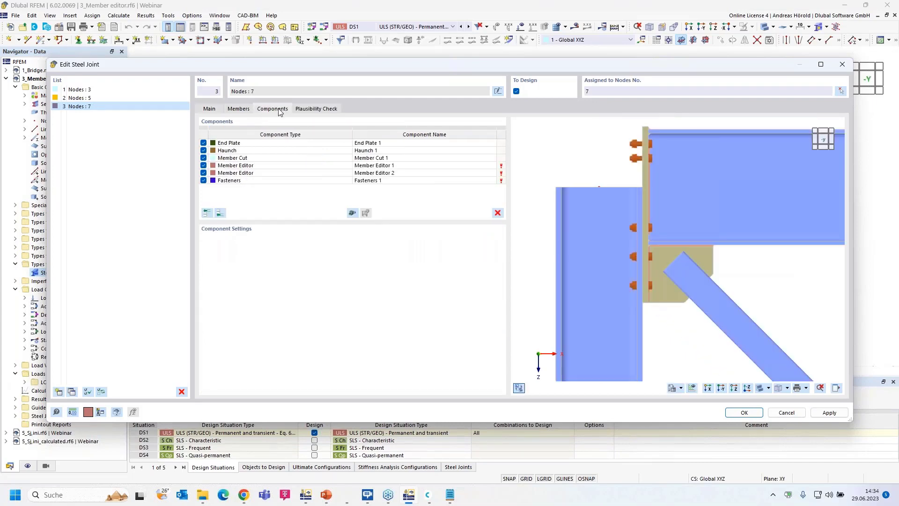
{"action": "scroll", "coordinate": [631, 183], "scroll_direction": "down", "scroll_amount": 1}
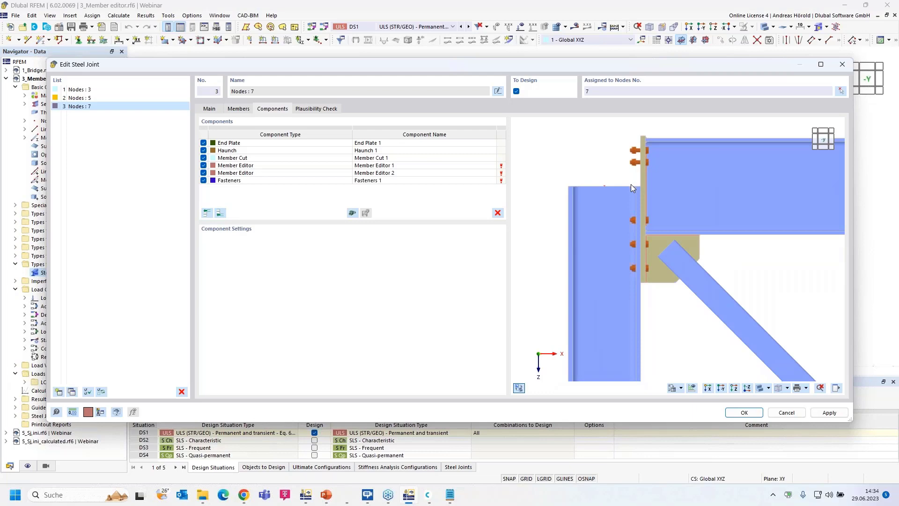
{"action": "left_click", "coordinate": [298, 143]}
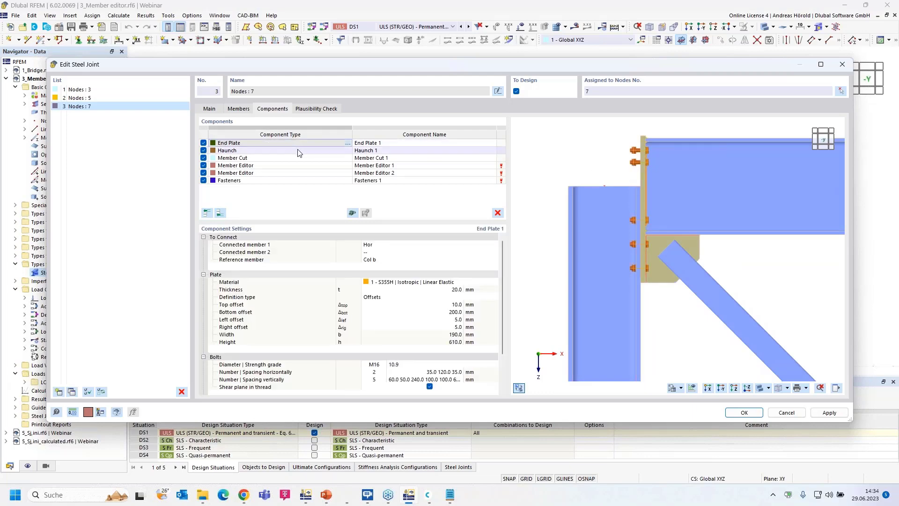
{"action": "left_click", "coordinate": [297, 151]}
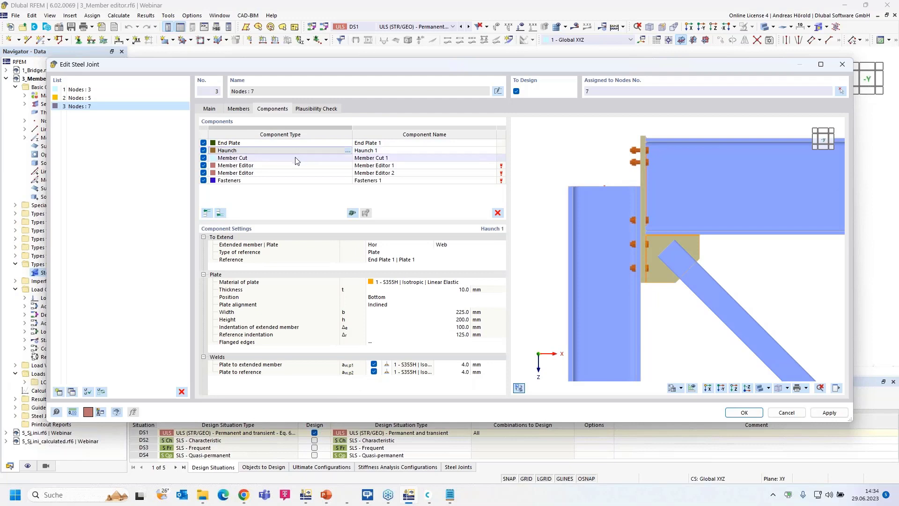
{"action": "left_click", "coordinate": [296, 159]}
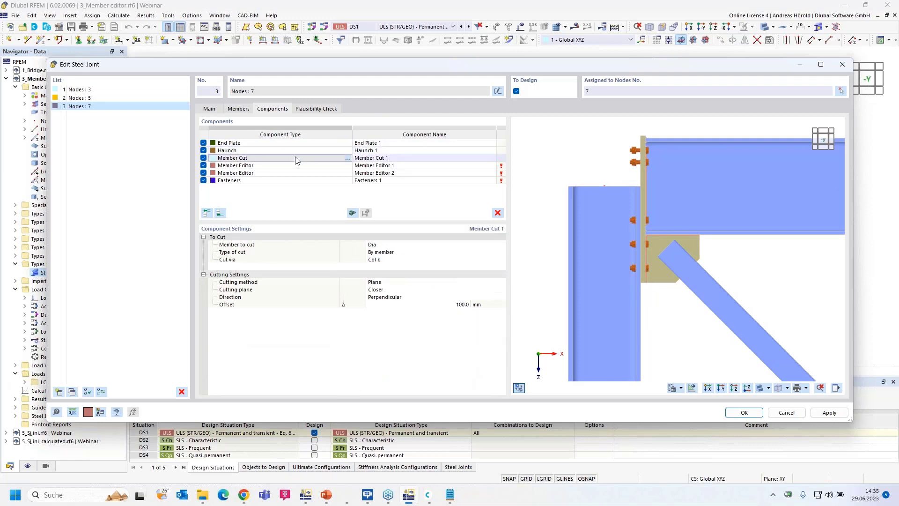
{"action": "left_click", "coordinate": [297, 165]}
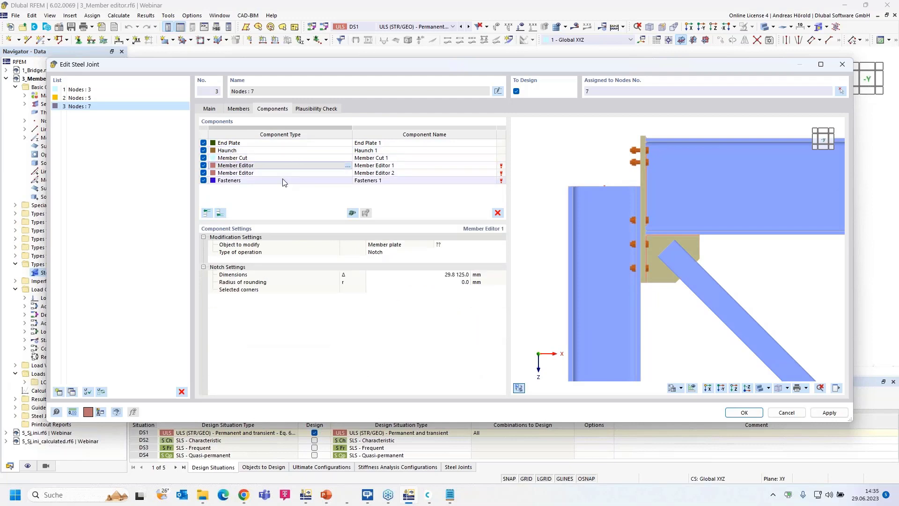
{"action": "left_click", "coordinate": [283, 180], "text": "shift"}
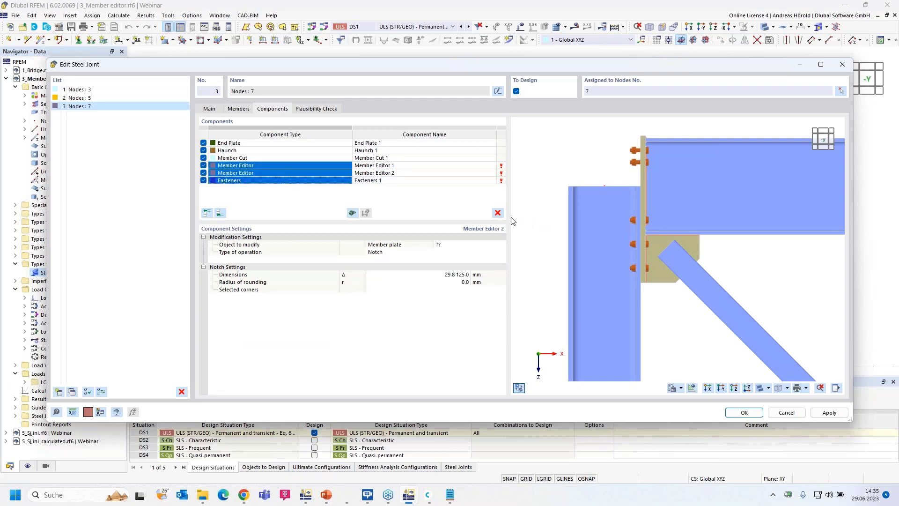
{"action": "left_click", "coordinate": [497, 214]}
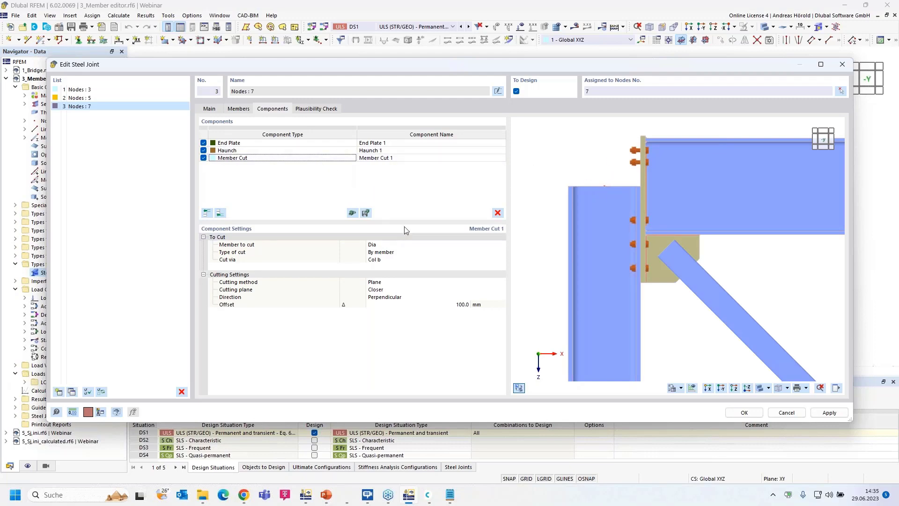
- Set the offset of Member Cut 1 on the diagonal to 240 mm
{"action": "left_click", "coordinate": [455, 305]}
{"action": "left_click", "coordinate": [457, 305]}
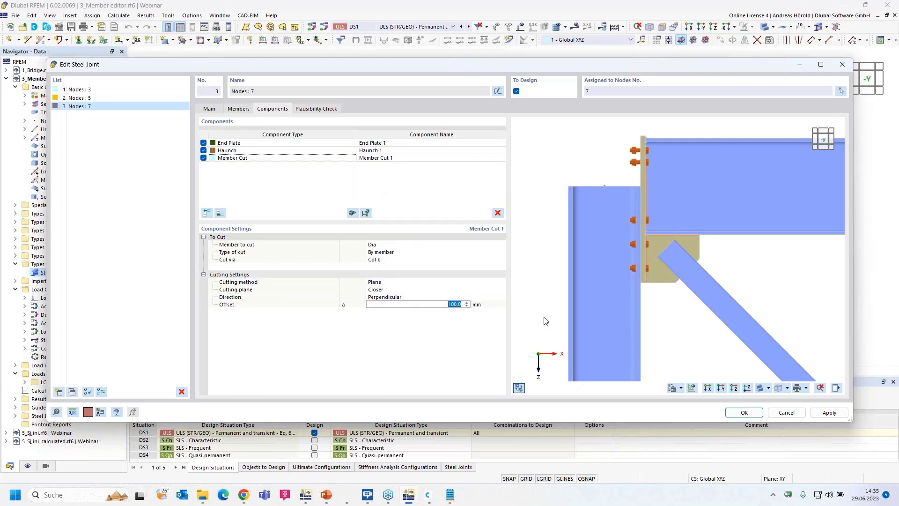
{"action": "type", "text": "240"}
{"action": "key", "text": "Return"}
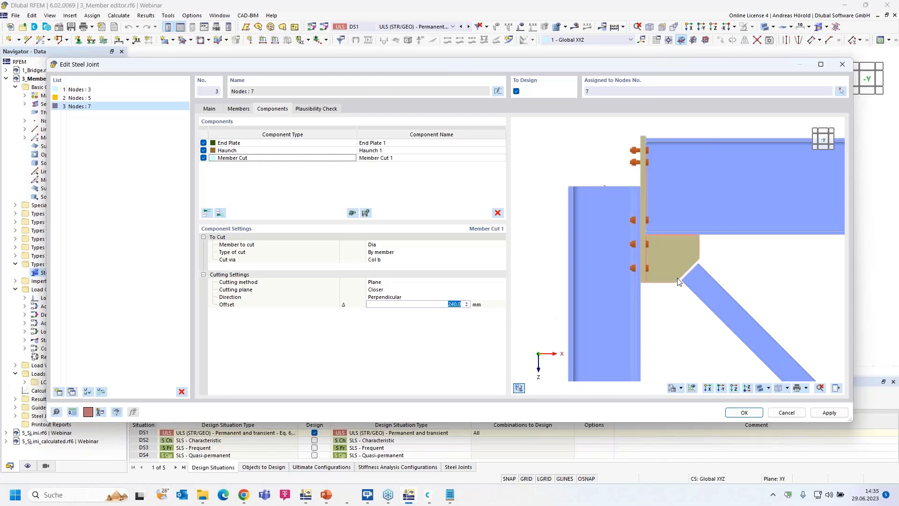
{"action": "scroll", "coordinate": [678, 280], "scroll_direction": "up", "scroll_amount": 1}
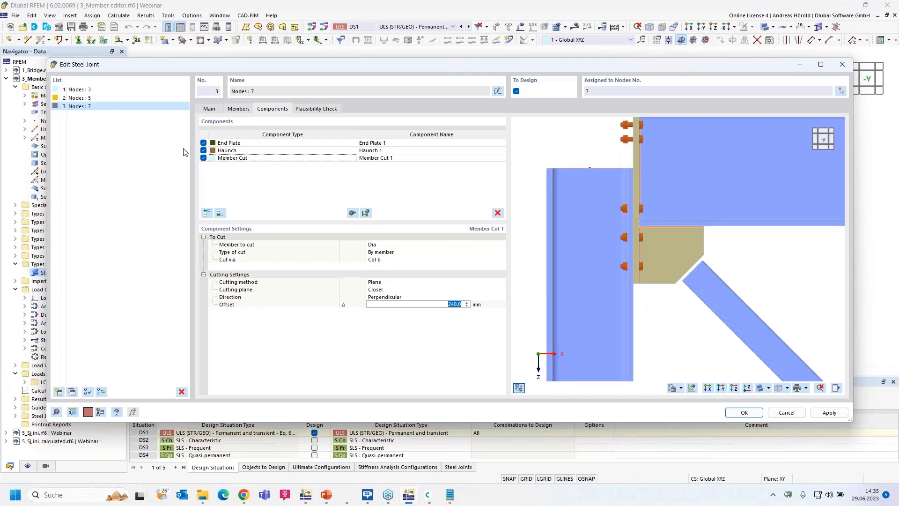
- Add a second Member Cut component to the node 7 joint that cuts Col b by member Hor
{"action": "left_click", "coordinate": [220, 213]}
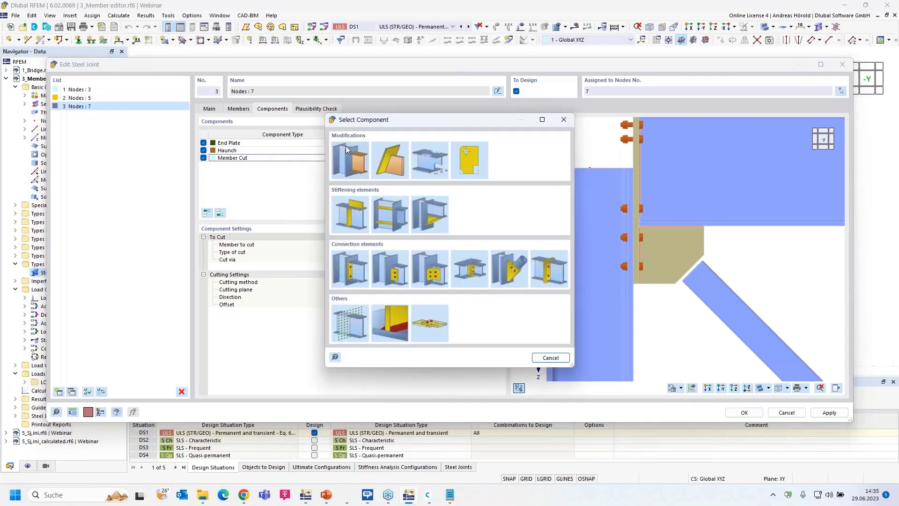
{"action": "left_click", "coordinate": [355, 161]}
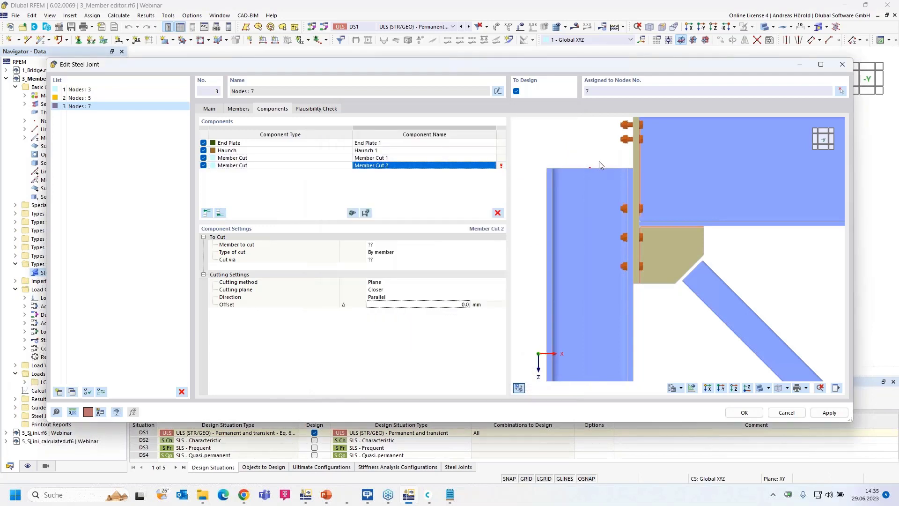
{"action": "scroll", "coordinate": [594, 169], "scroll_direction": "down", "scroll_amount": 4}
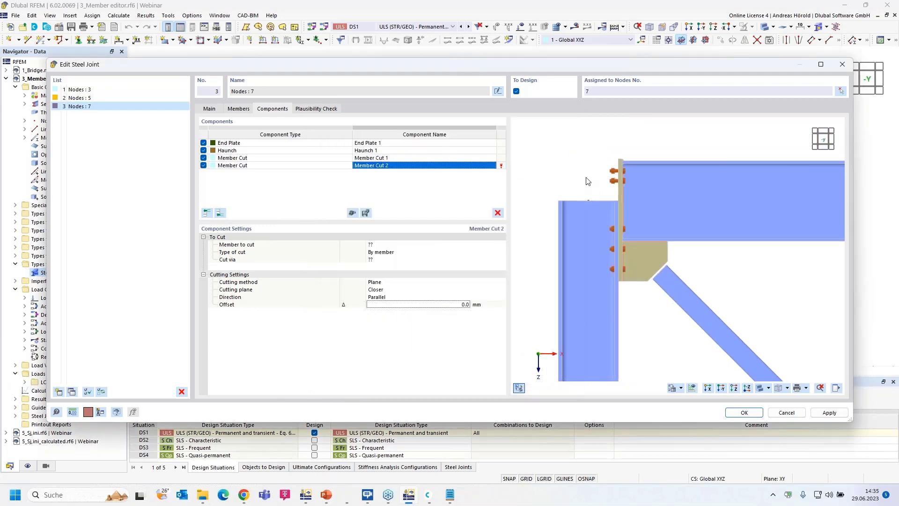
{"action": "left_click", "coordinate": [384, 244]}
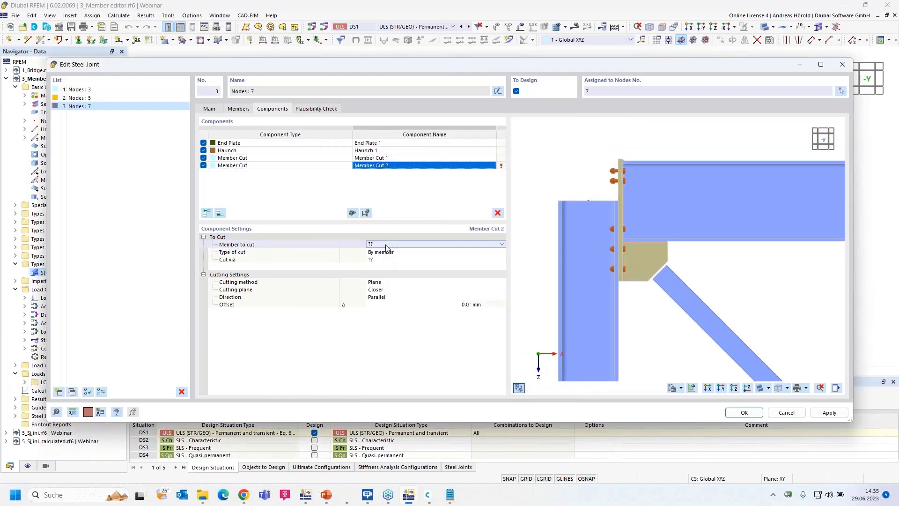
{"action": "left_click", "coordinate": [412, 244]}
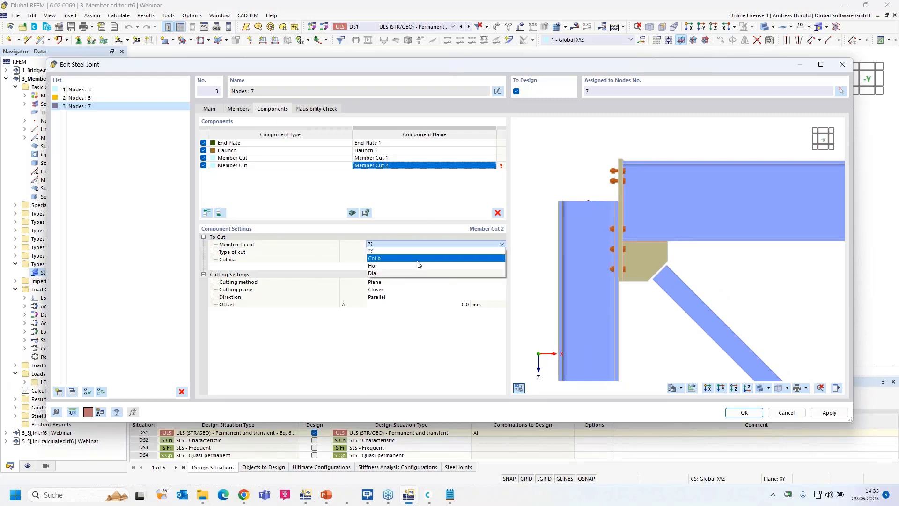
{"action": "left_click", "coordinate": [418, 258]}
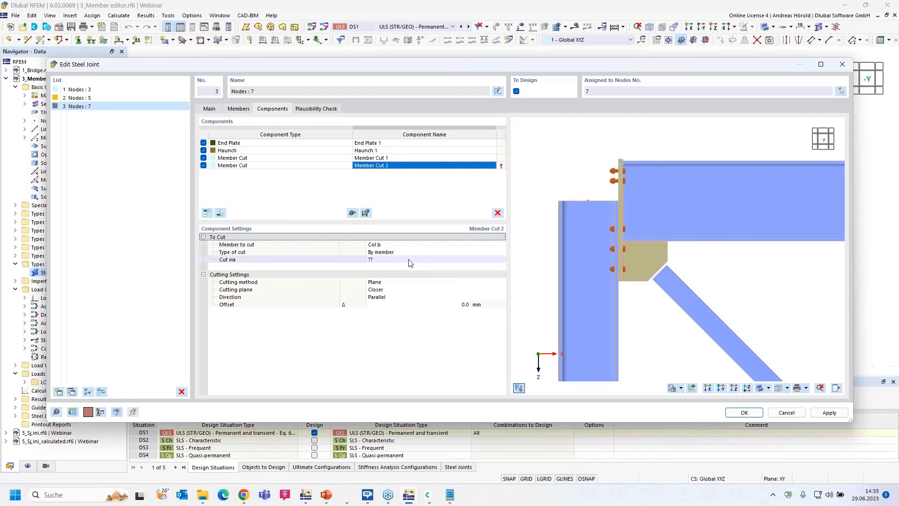
{"action": "left_click", "coordinate": [408, 259]}
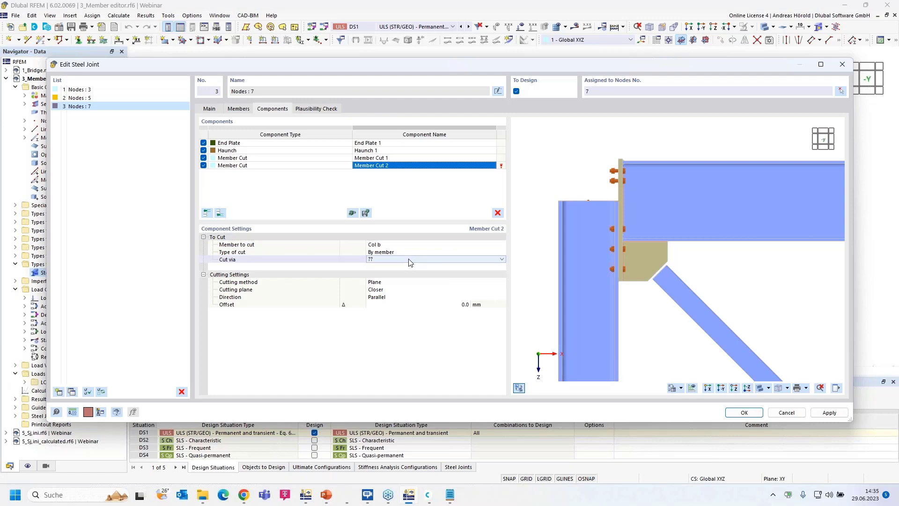
{"action": "left_click", "coordinate": [409, 258]}
{"action": "left_click", "coordinate": [403, 272]}
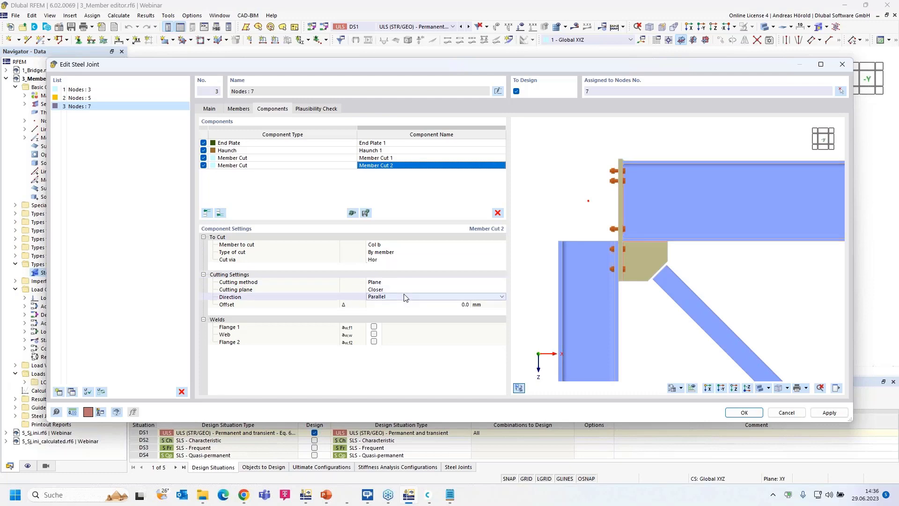
- Set Member Cut 2 to use the Farther cutting plane with an offset of -50 mm
{"action": "left_click", "coordinate": [407, 290]}
{"action": "left_click", "coordinate": [415, 289]}
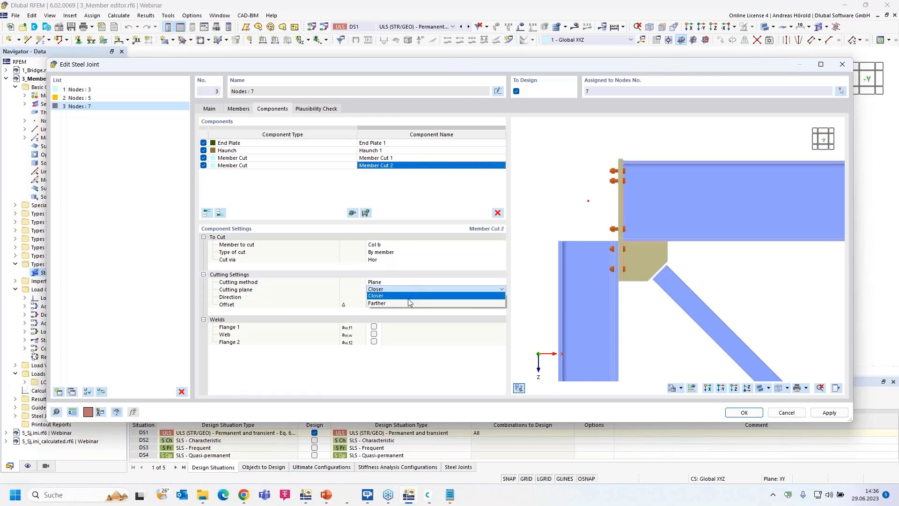
{"action": "left_click", "coordinate": [407, 301]}
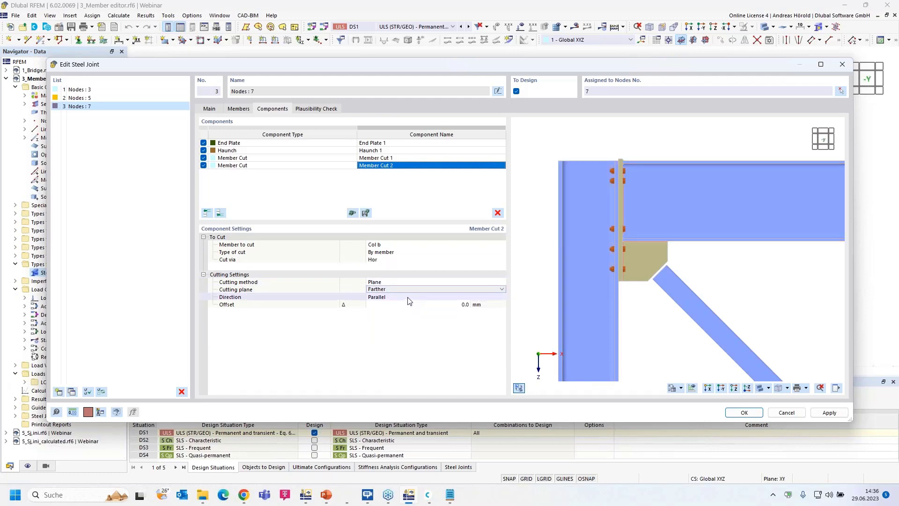
{"action": "left_click", "coordinate": [411, 304]}
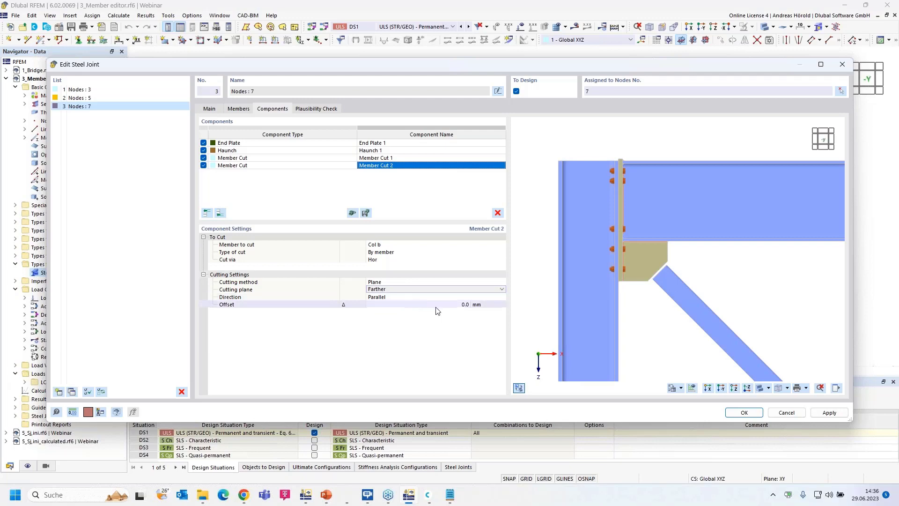
{"action": "left_click", "coordinate": [445, 304]}
{"action": "type", "text": "-"}
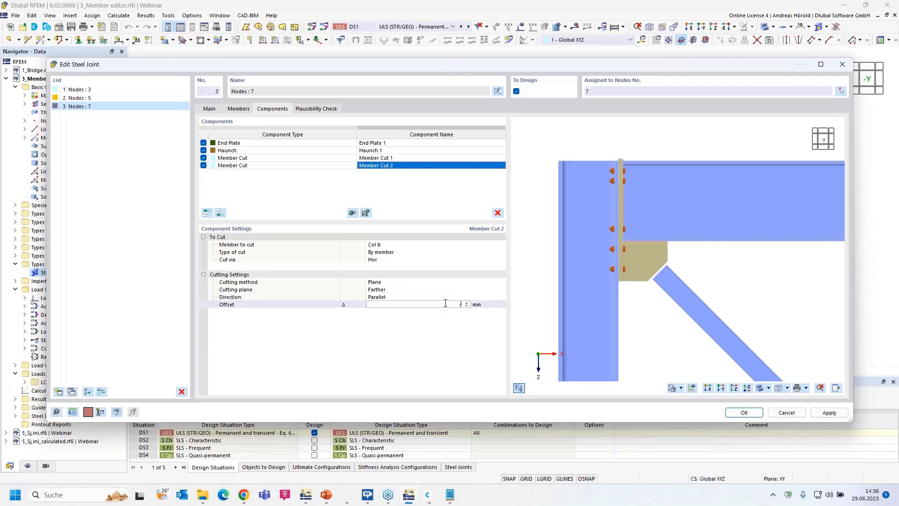
{"action": "type", "text": "50"}
{"action": "key", "text": "Return"}
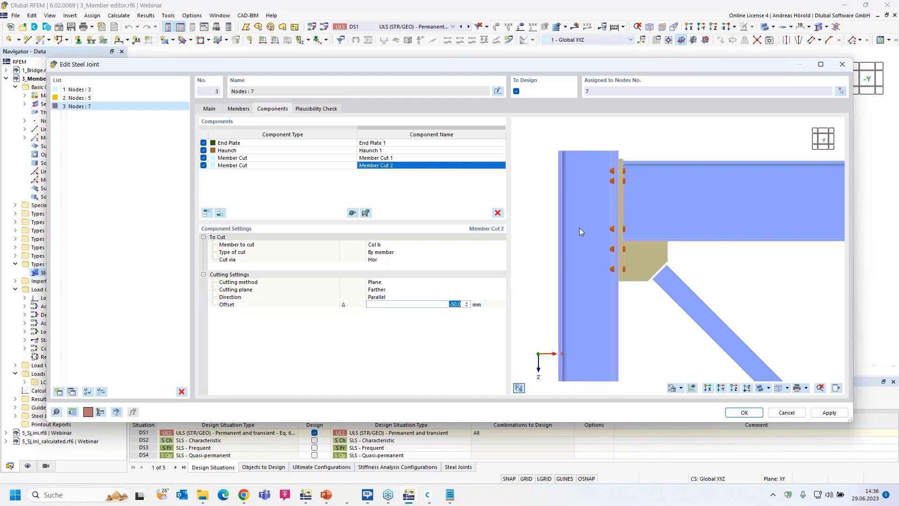
{"action": "scroll", "coordinate": [605, 144], "scroll_direction": "up", "scroll_amount": 3}
{"action": "scroll", "coordinate": [618, 162], "scroll_direction": "down", "scroll_amount": 2}
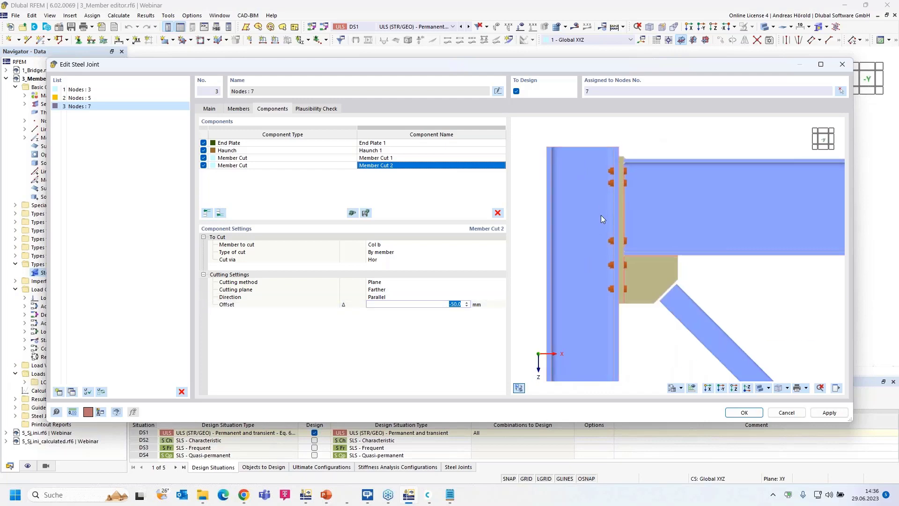
{"action": "scroll", "coordinate": [588, 252], "scroll_direction": "down", "scroll_amount": 1}
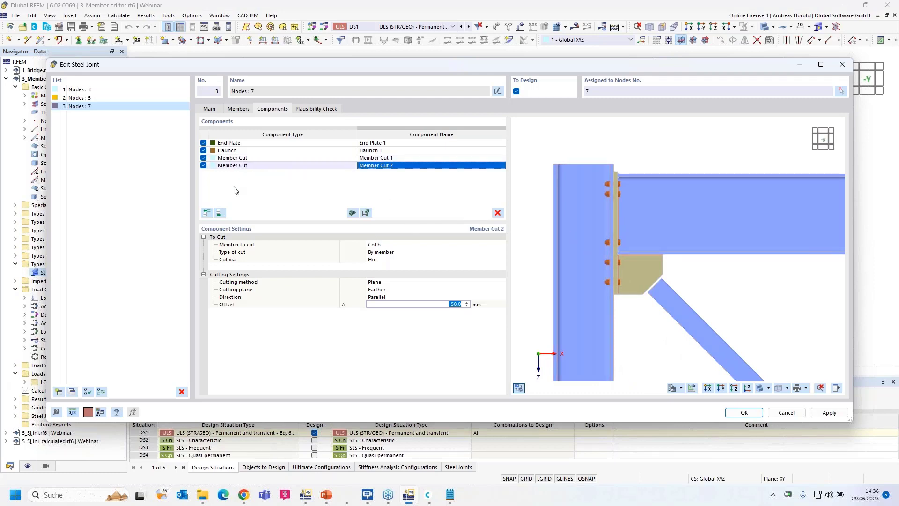
- Add a Plate component to the node 7 joint and assign it the material 1 - S355H
{"action": "left_click", "coordinate": [220, 213]}
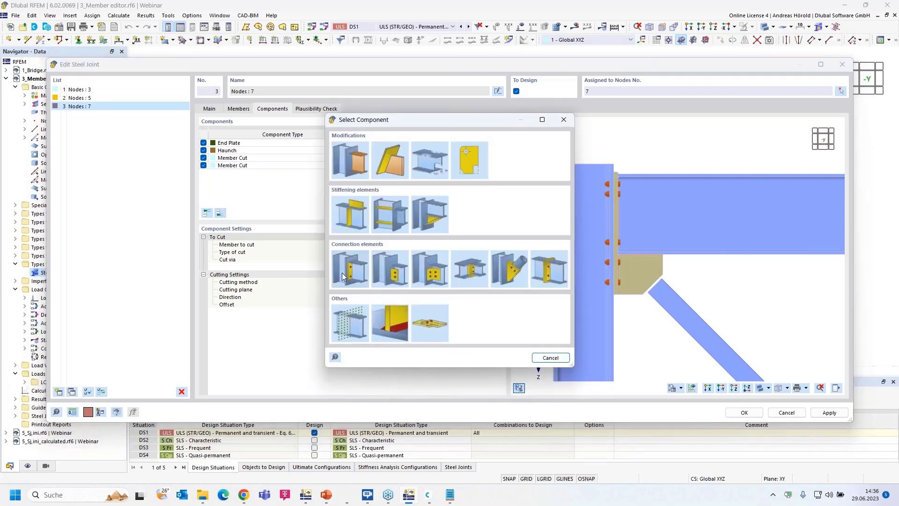
{"action": "left_click", "coordinate": [351, 210]}
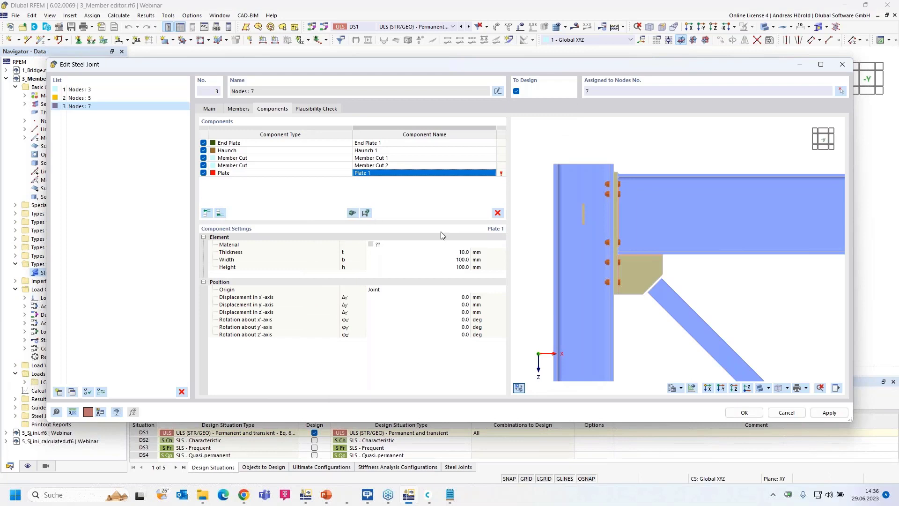
{"action": "scroll", "coordinate": [662, 277], "scroll_direction": "up", "scroll_amount": 4}
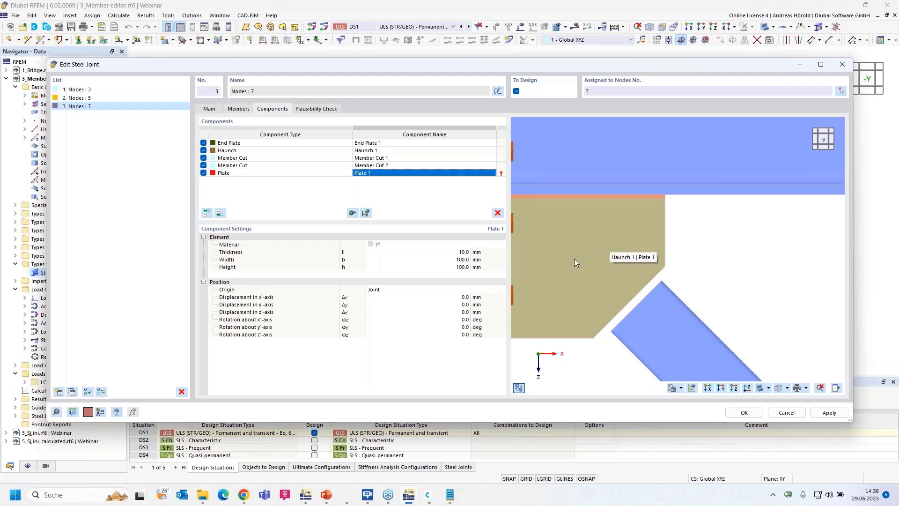
{"action": "scroll", "coordinate": [571, 262], "scroll_direction": "down", "scroll_amount": 3}
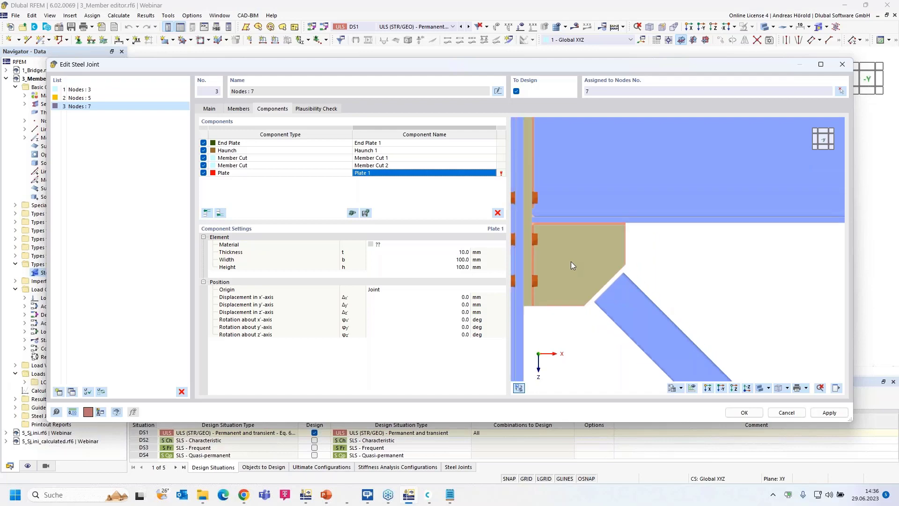
{"action": "middle_click_drag", "start_coordinate": [571, 262], "coordinate": [639, 272]}
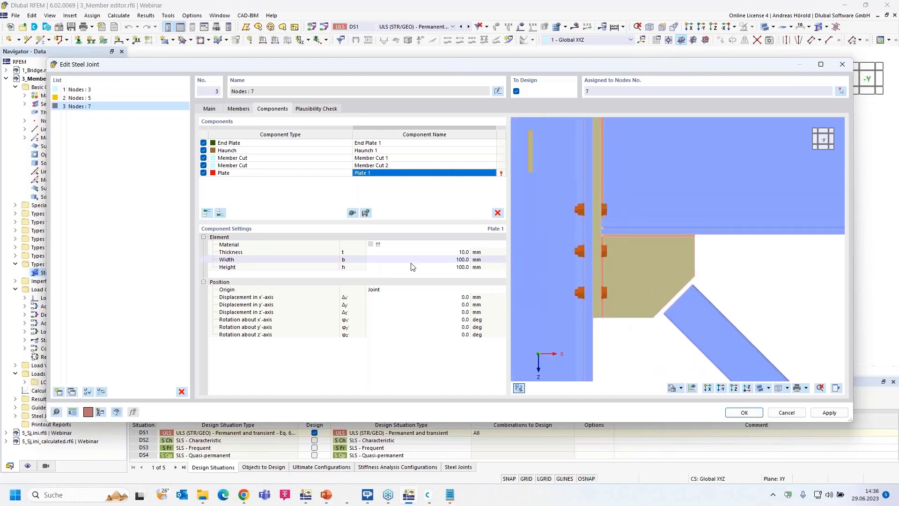
{"action": "left_click", "coordinate": [392, 245]}
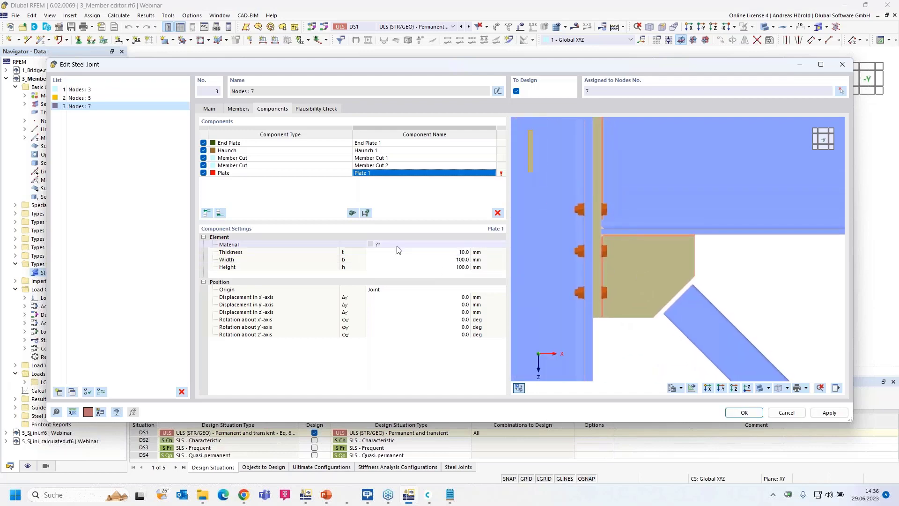
{"action": "left_click", "coordinate": [405, 248]}
{"action": "left_click", "coordinate": [407, 250]}
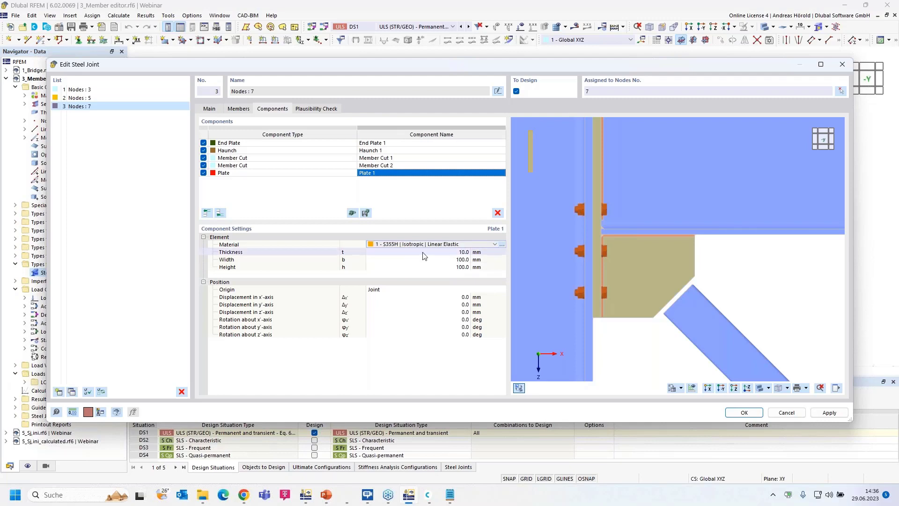
- Set Plate 1 of the node 7 joint to 5 mm thickness, 260 mm width and 120 mm height
{"action": "left_click", "coordinate": [455, 252]}
{"action": "type", "text": "5"}
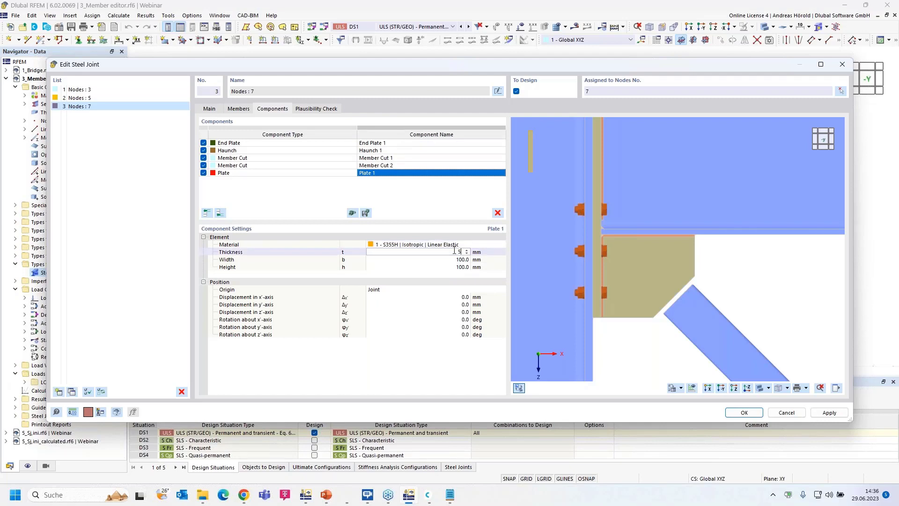
{"action": "key", "text": "Tab"}
{"action": "type", "text": "260"}
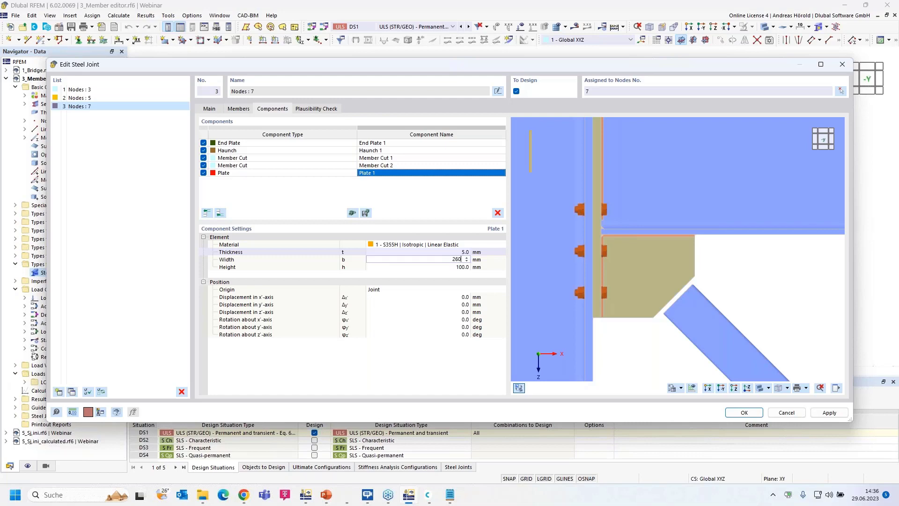
{"action": "key", "text": "Tab"}
{"action": "type", "text": "12"}
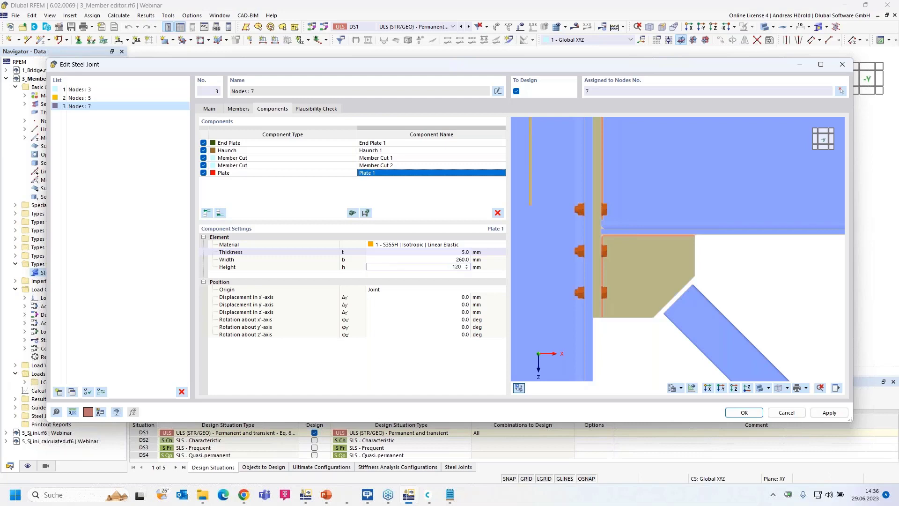
{"action": "key", "text": "Tab"}
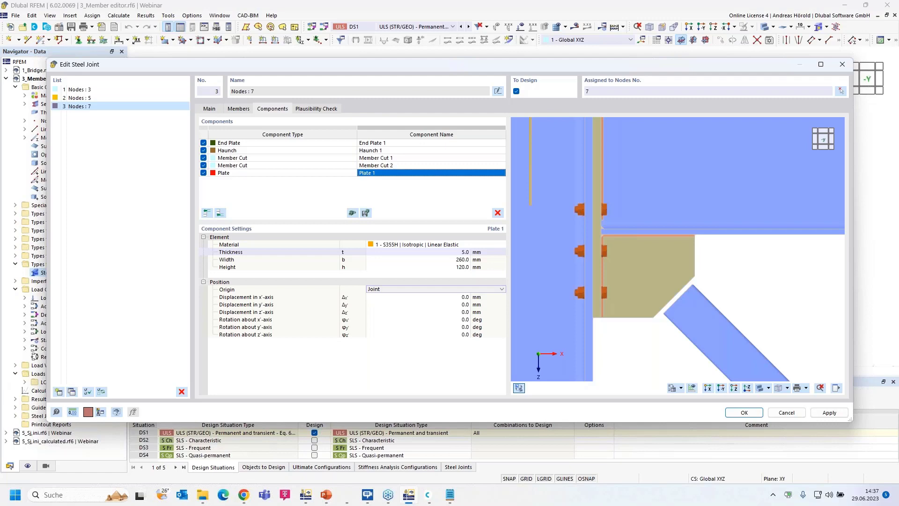
- Set the position origin of Plate 1 to Plate, referencing Haunch 1 | Plate 1
{"action": "left_click", "coordinate": [450, 288]}
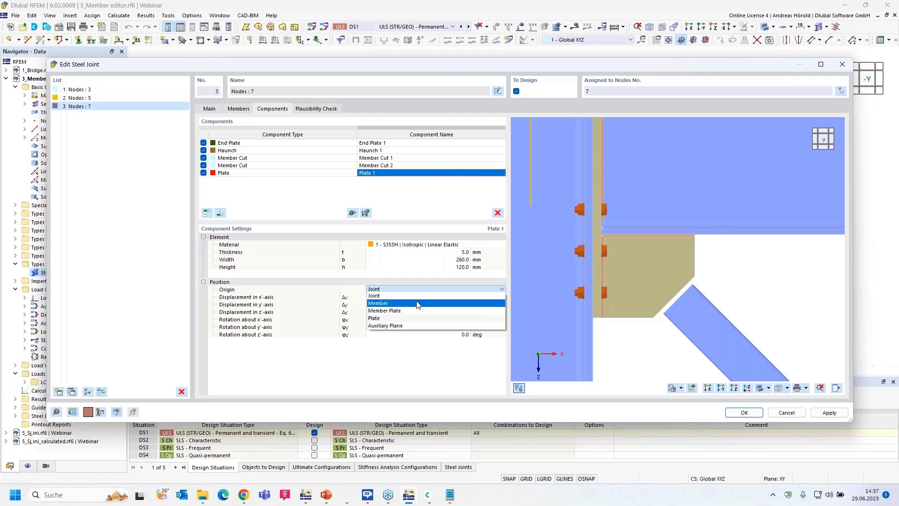
{"action": "left_click", "coordinate": [411, 318]}
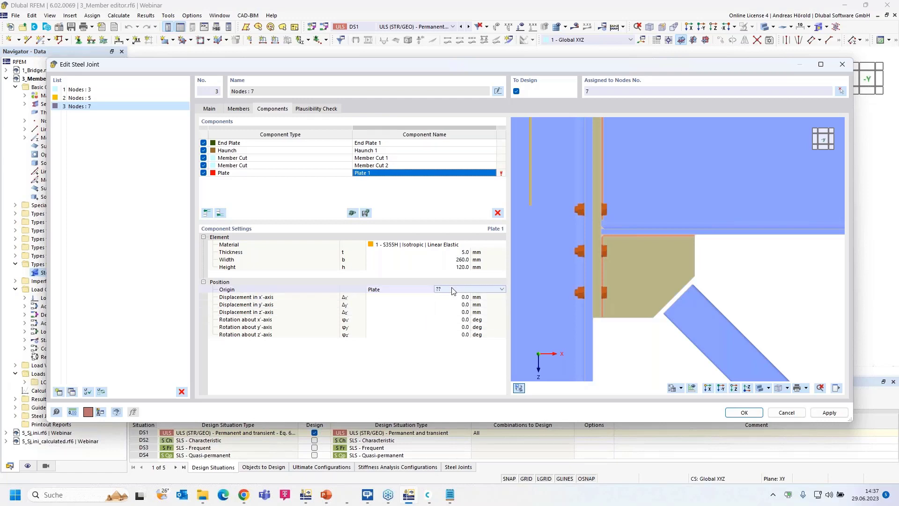
{"action": "left_click", "coordinate": [499, 289]}
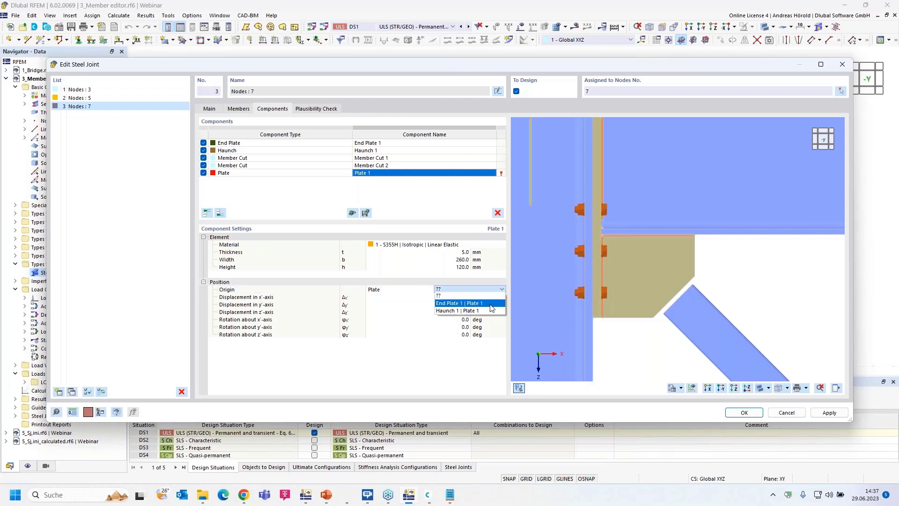
{"action": "left_click", "coordinate": [488, 308]}
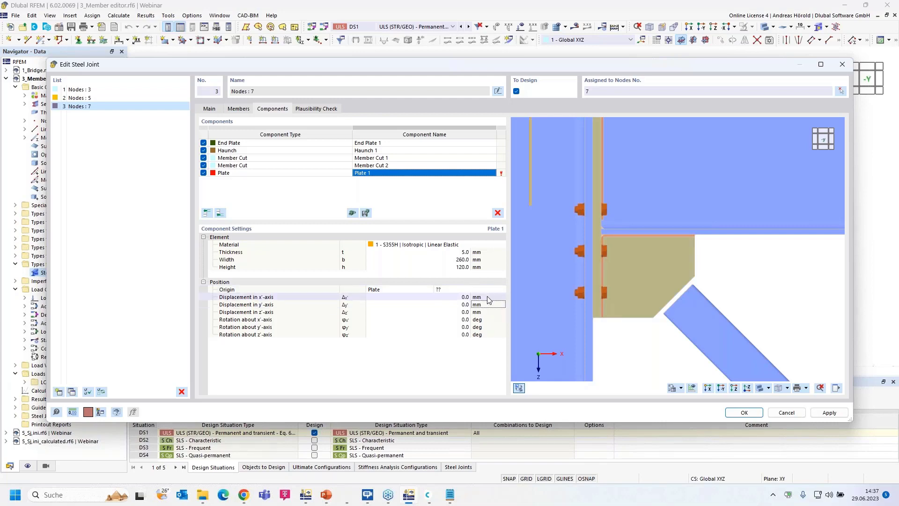
{"action": "left_click", "coordinate": [494, 290]}
{"action": "left_click", "coordinate": [502, 290]}
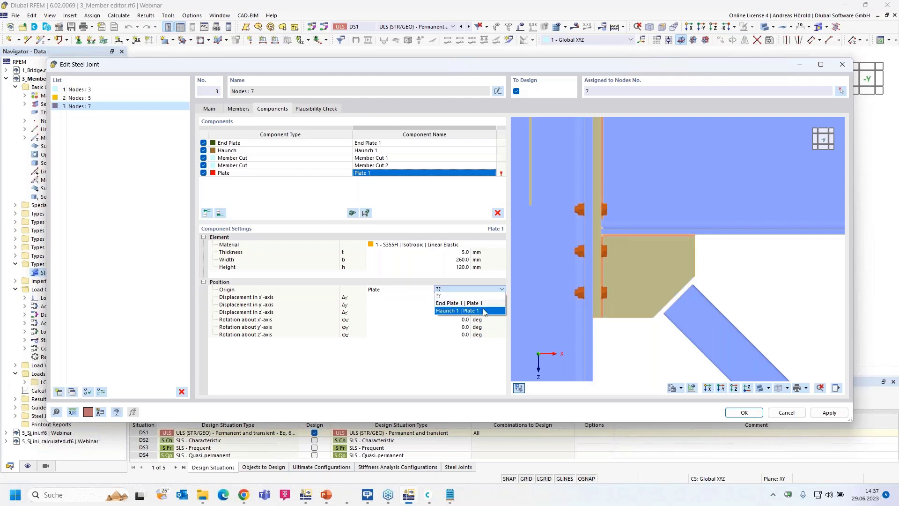
{"action": "left_click", "coordinate": [484, 311]}
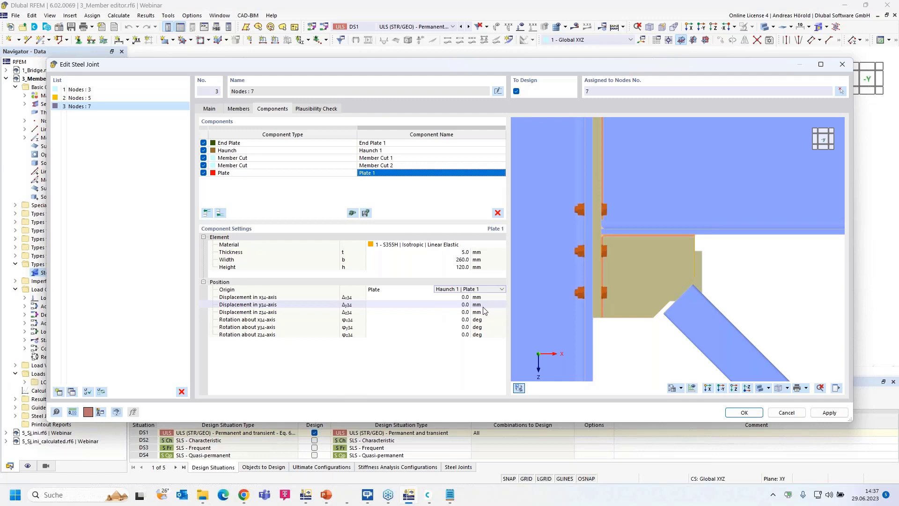
- Displace Plate 1 by 63 mm in x, 45 mm in y and 7.5 mm in z relative to the haunch plate
{"action": "left_click", "coordinate": [462, 298]}
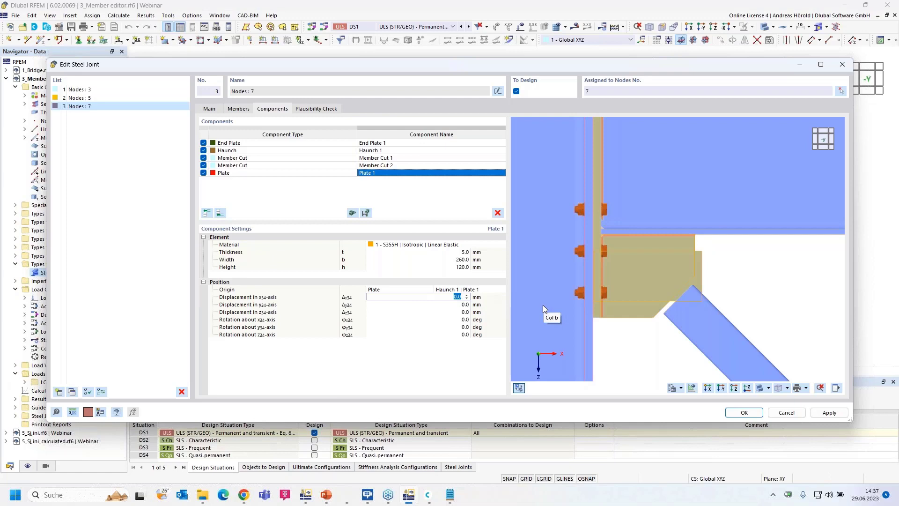
{"action": "type", "text": "63"}
{"action": "key", "text": "Tab"}
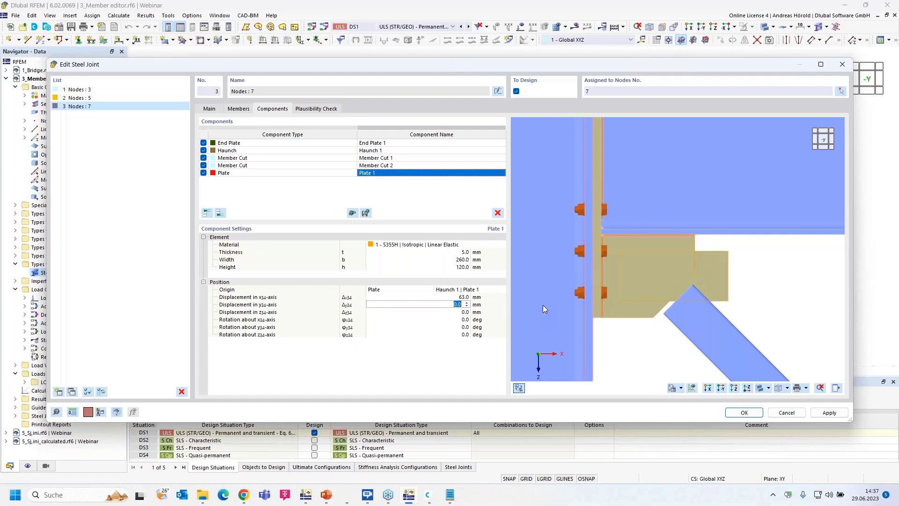
{"action": "type", "text": "45"}
{"action": "key", "text": "Tab"}
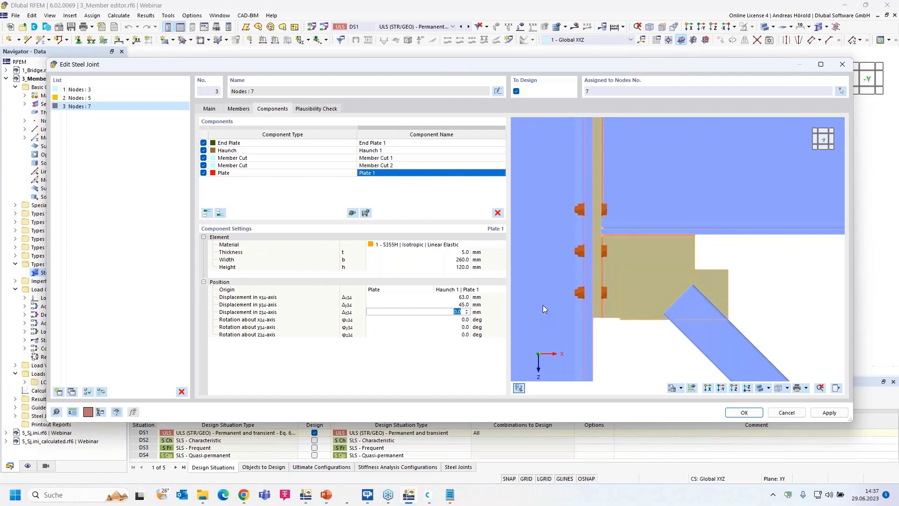
{"action": "type", "text": "7.5"}
{"action": "key", "text": "Tab"}
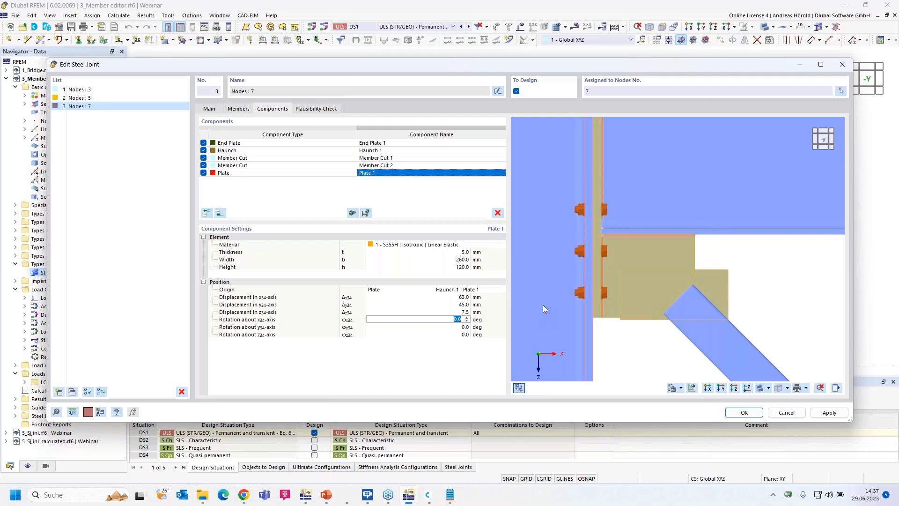
- Rotate Plate 1 by 45 degrees about its z-axis to align it with the diagonal
{"action": "key", "text": "Tab"}
{"action": "key", "text": "Tab"}
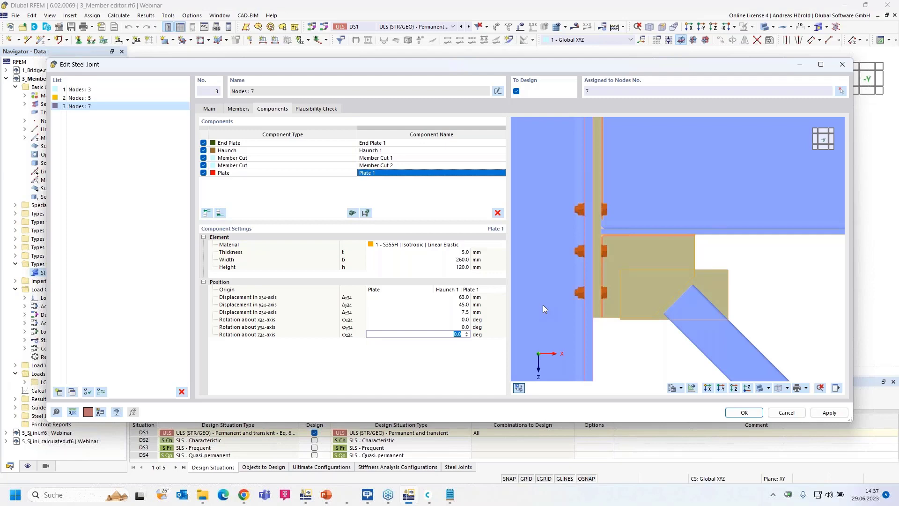
{"action": "type", "text": "45"}
{"action": "key", "text": "Return"}
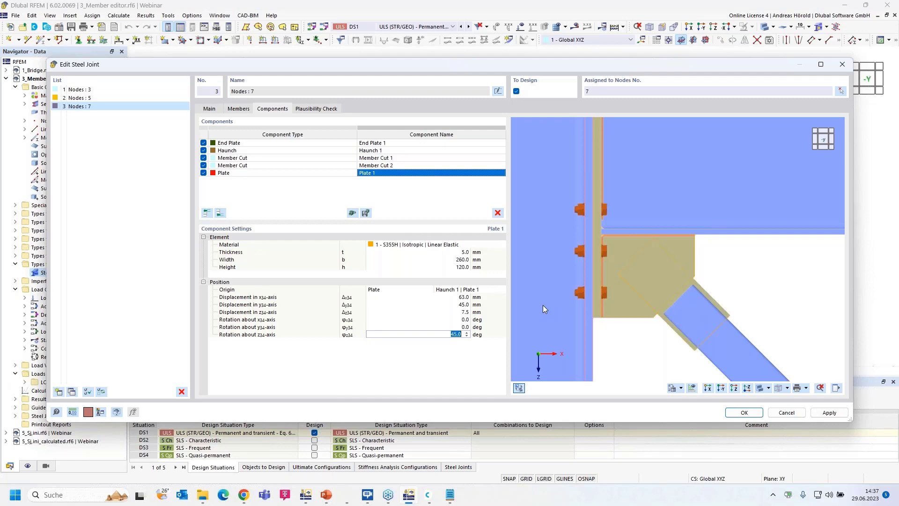
- Examine in 3D how the rotated plate sits against the haunch and passes into the diagonal
{"action": "middle_click_drag", "start_coordinate": [794, 285], "coordinate": [669, 300], "text": "ctrl"}
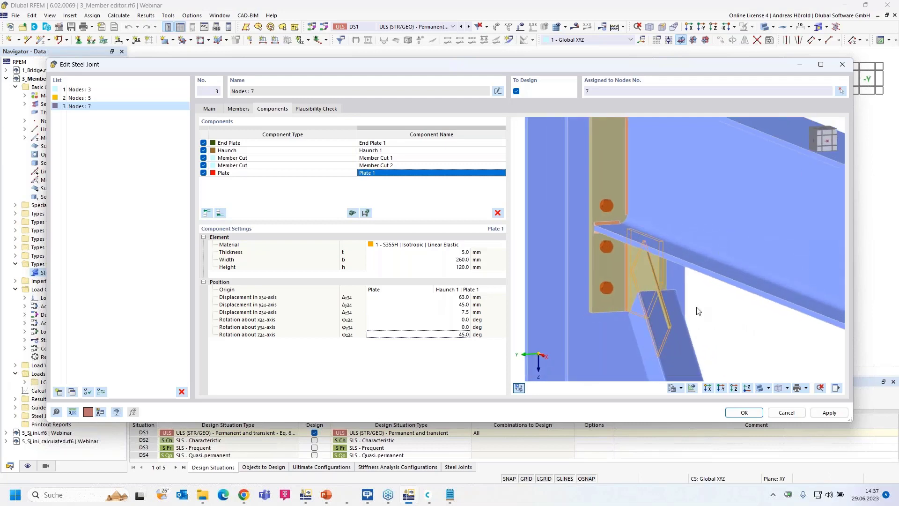
{"action": "scroll", "coordinate": [698, 311], "scroll_direction": "up", "scroll_amount": 4}
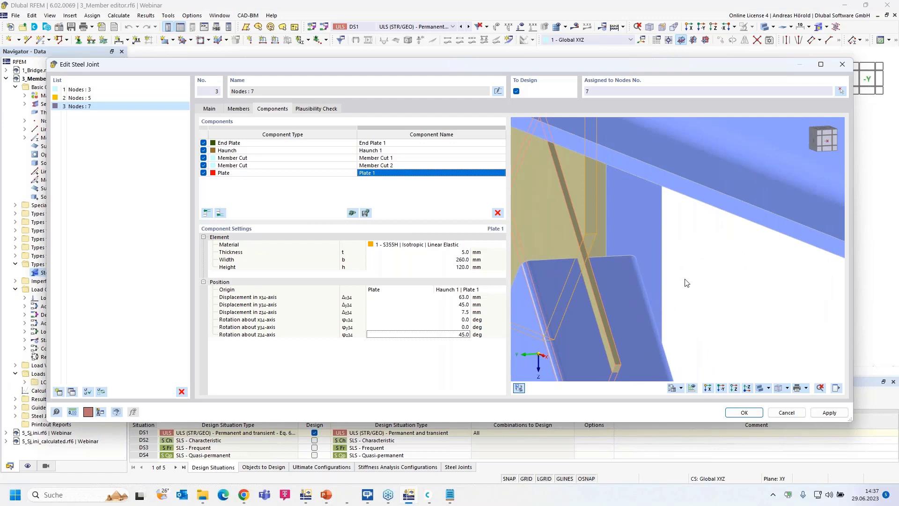
{"action": "middle_click_drag", "start_coordinate": [707, 296], "coordinate": [807, 294], "text": "ctrl"}
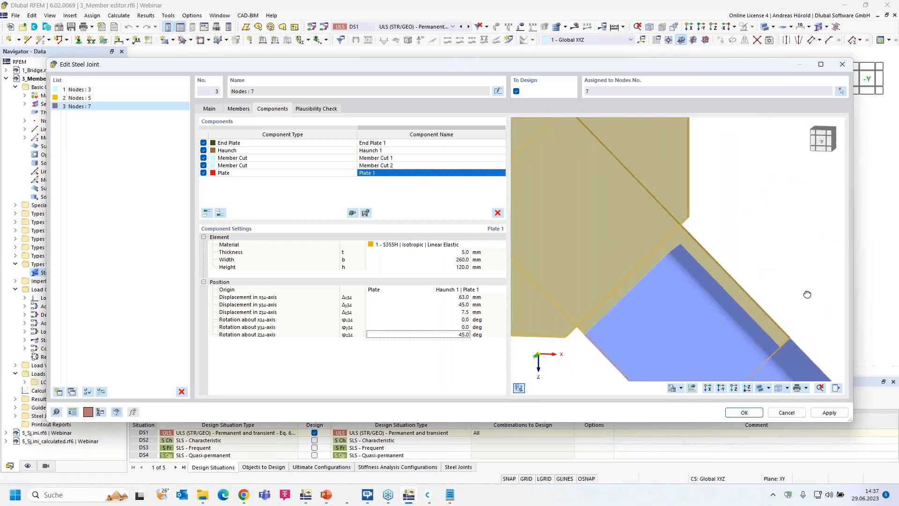
{"action": "scroll", "coordinate": [807, 294], "scroll_direction": "down", "scroll_amount": 3}
{"action": "scroll", "coordinate": [806, 292], "scroll_direction": "down", "scroll_amount": 5}
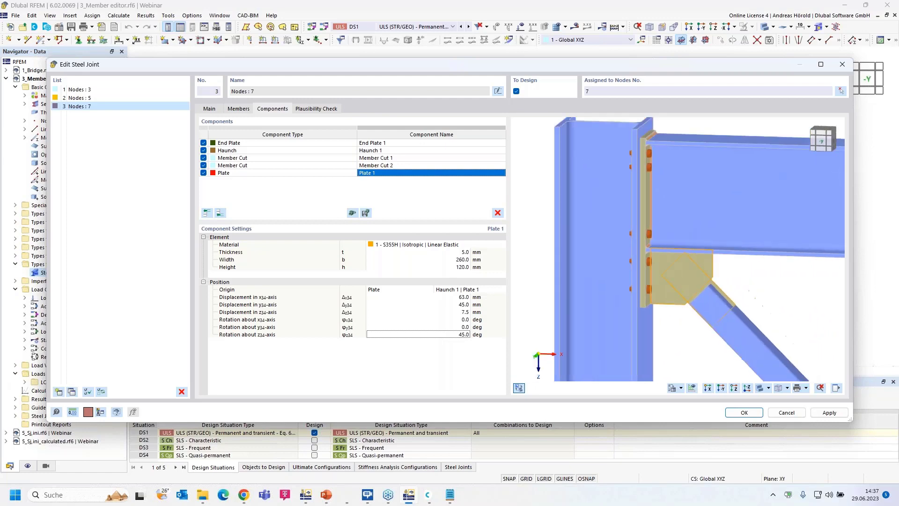
{"action": "scroll", "coordinate": [715, 308], "scroll_direction": "up", "scroll_amount": 6}
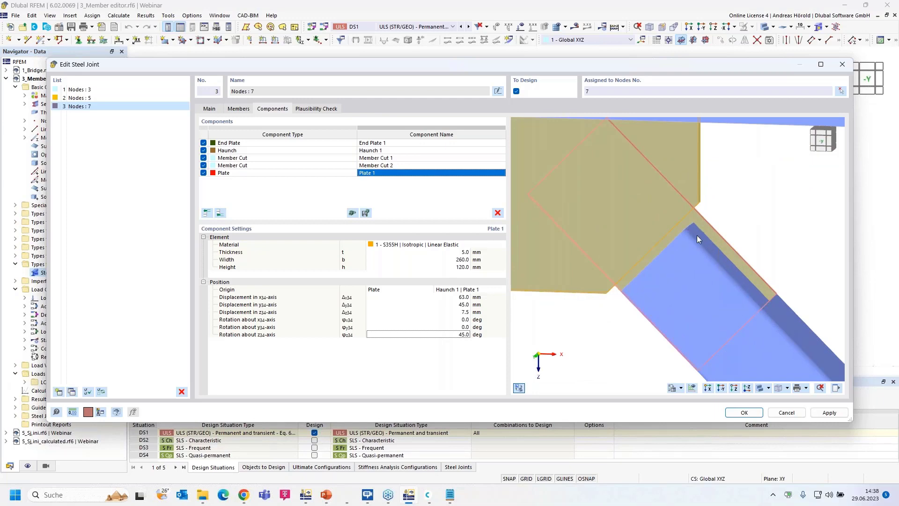
{"action": "scroll", "coordinate": [681, 201], "scroll_direction": "down", "scroll_amount": 4}
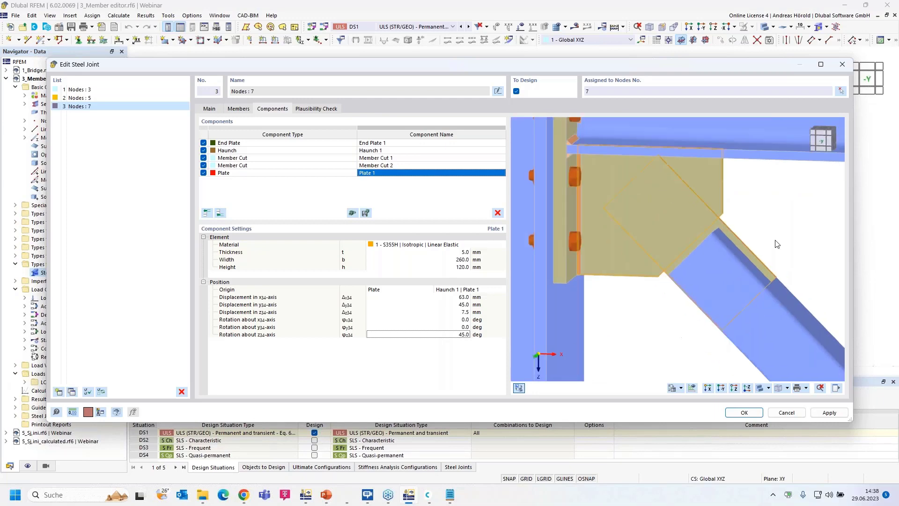
- Add a third Member Cut component to the node 7 joint with Dia as the member to cut
{"action": "left_click", "coordinate": [220, 213]}
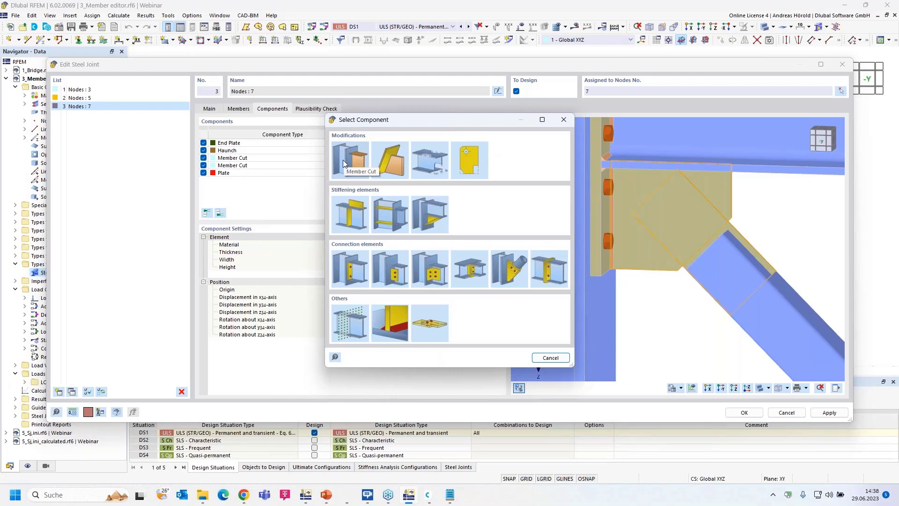
{"action": "left_click", "coordinate": [345, 163]}
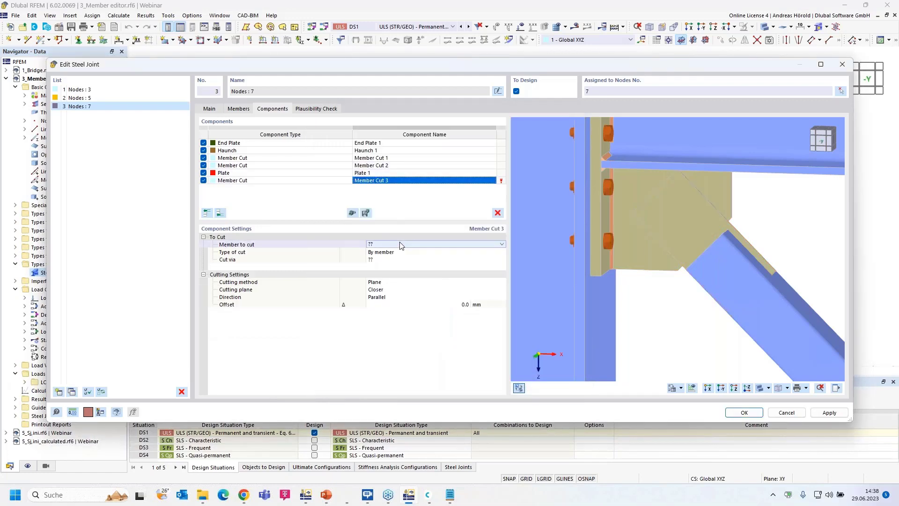
{"action": "left_click", "coordinate": [460, 245]}
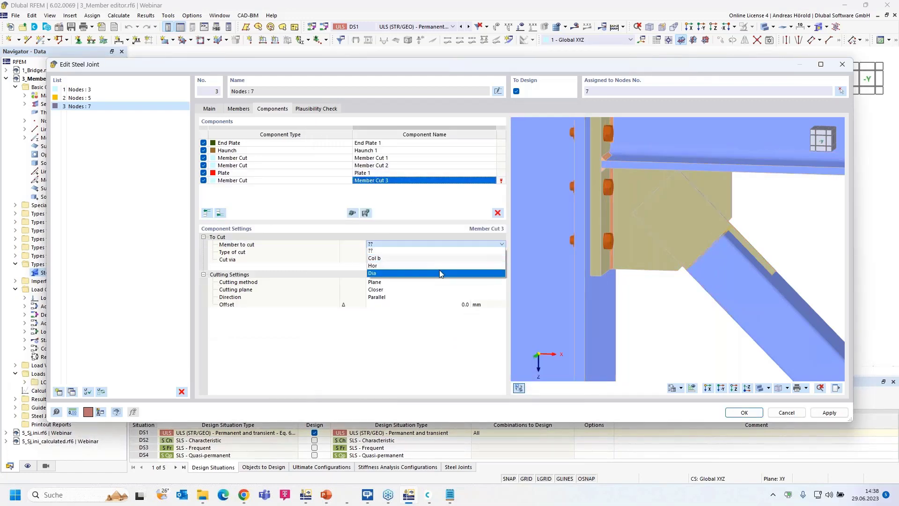
{"action": "left_click", "coordinate": [440, 274]}
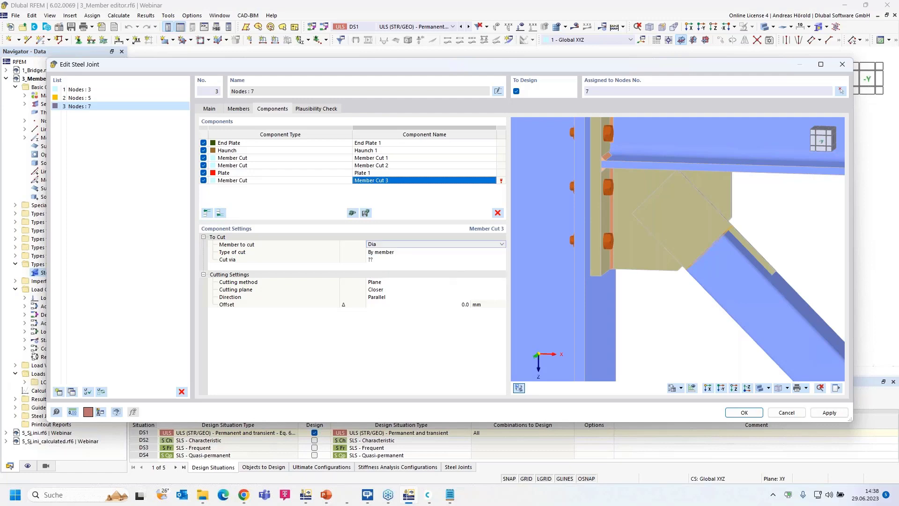
- Set Member Cut 3 to cut the diagonal by plate, via Plate 1
{"action": "left_click", "coordinate": [429, 252]}
{"action": "left_click", "coordinate": [434, 251]}
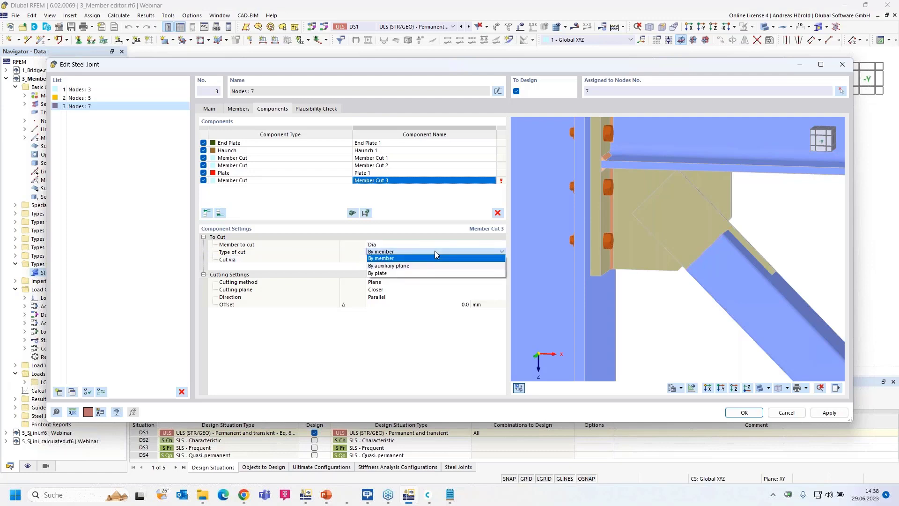
{"action": "left_click", "coordinate": [424, 270]}
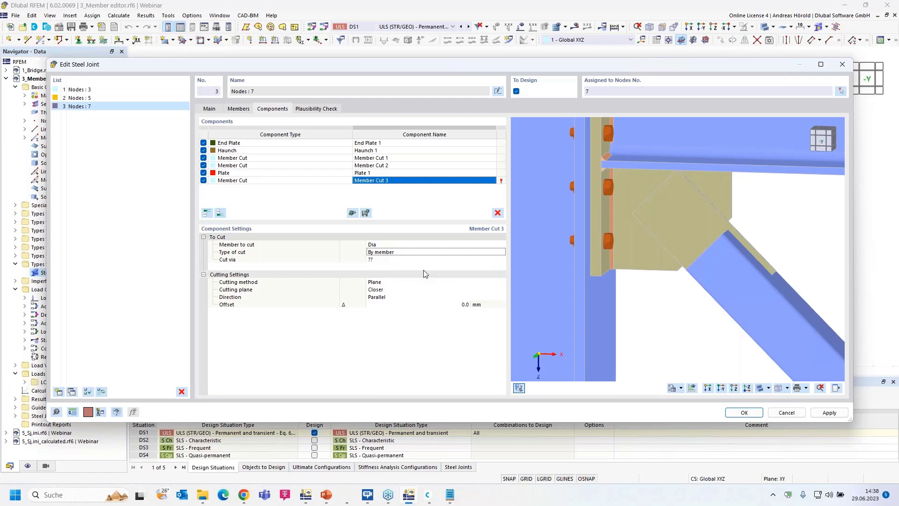
{"action": "left_click", "coordinate": [457, 253]}
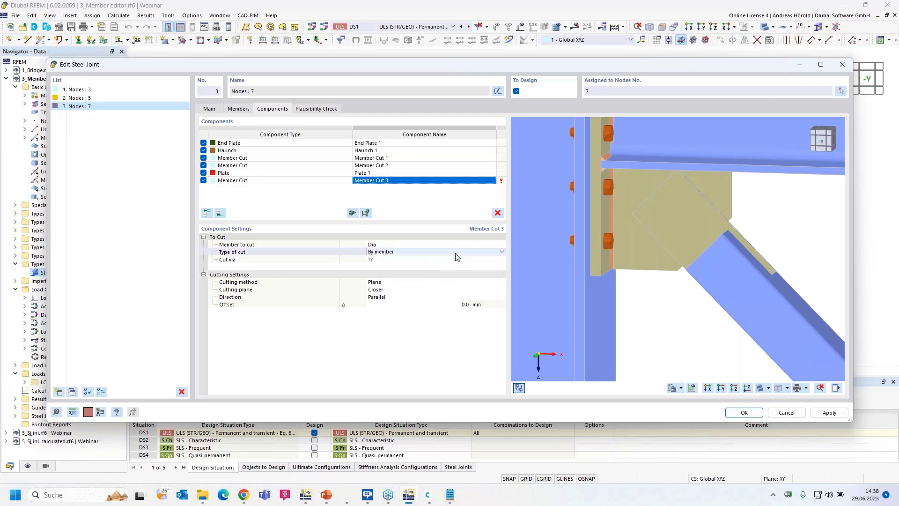
{"action": "left_click", "coordinate": [457, 252]}
{"action": "left_click", "coordinate": [453, 274]}
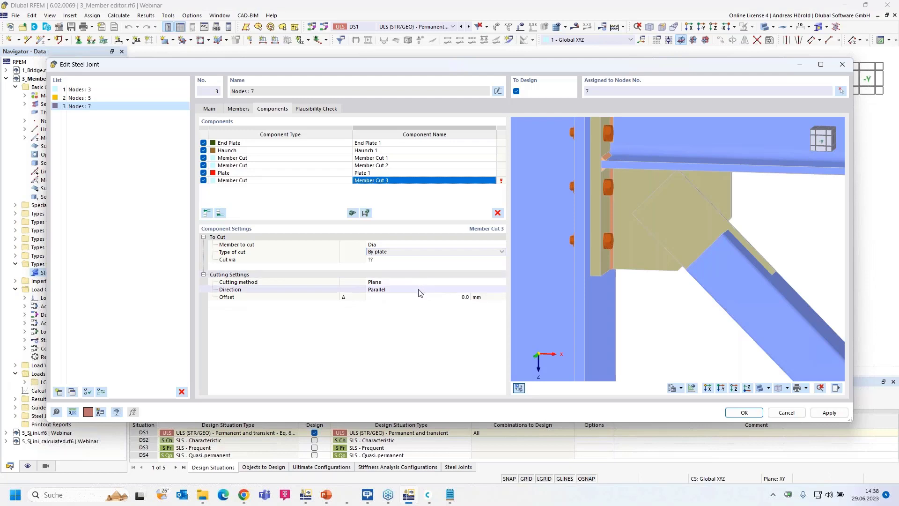
{"action": "left_click", "coordinate": [432, 260]}
{"action": "left_click", "coordinate": [454, 260]}
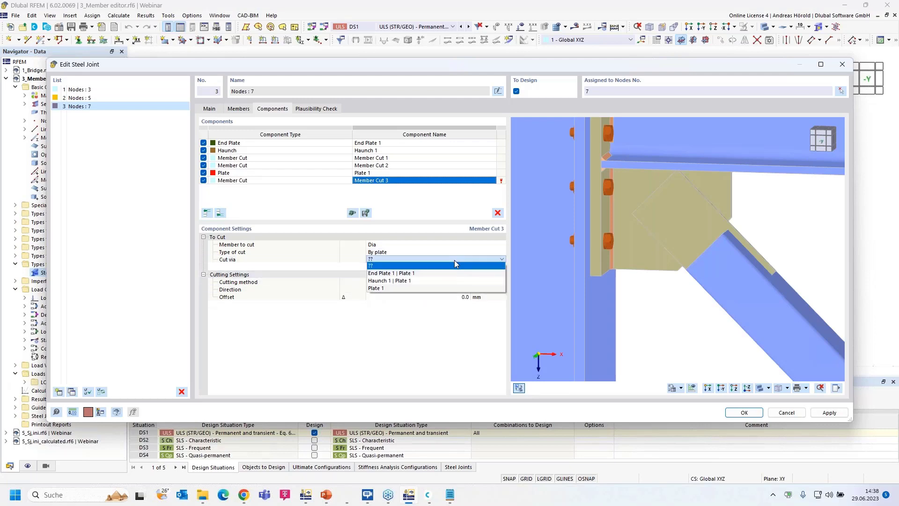
{"action": "left_click", "coordinate": [427, 288]}
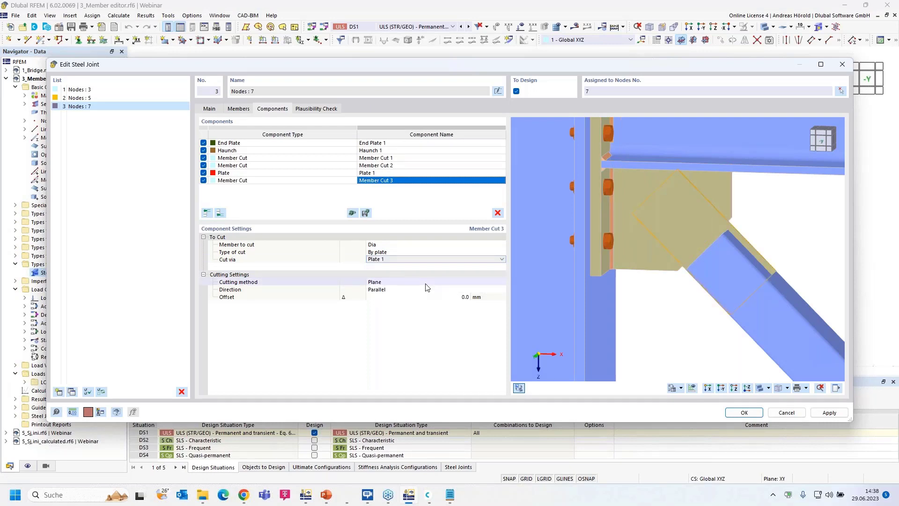
- Set the cutting method of Member Cut 3 to Surface
{"action": "left_click", "coordinate": [412, 283]}
{"action": "left_click", "coordinate": [411, 284]}
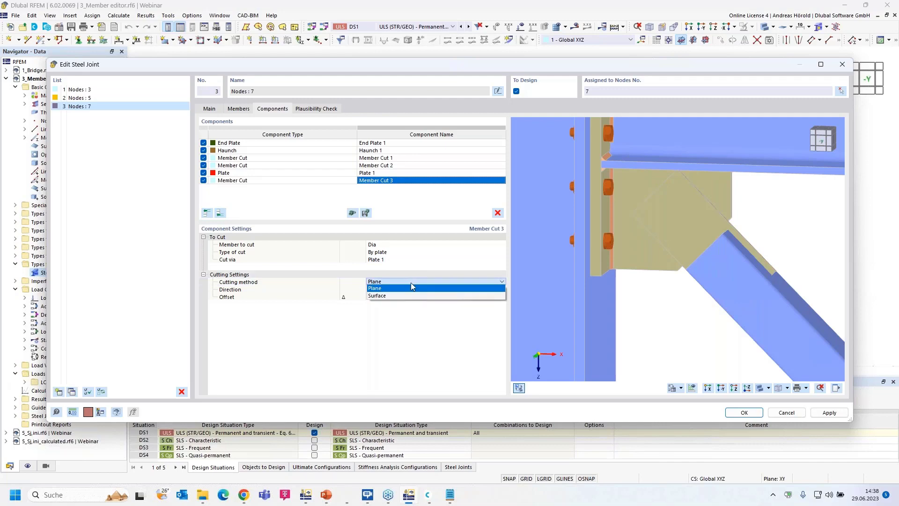
{"action": "left_click", "coordinate": [411, 287]}
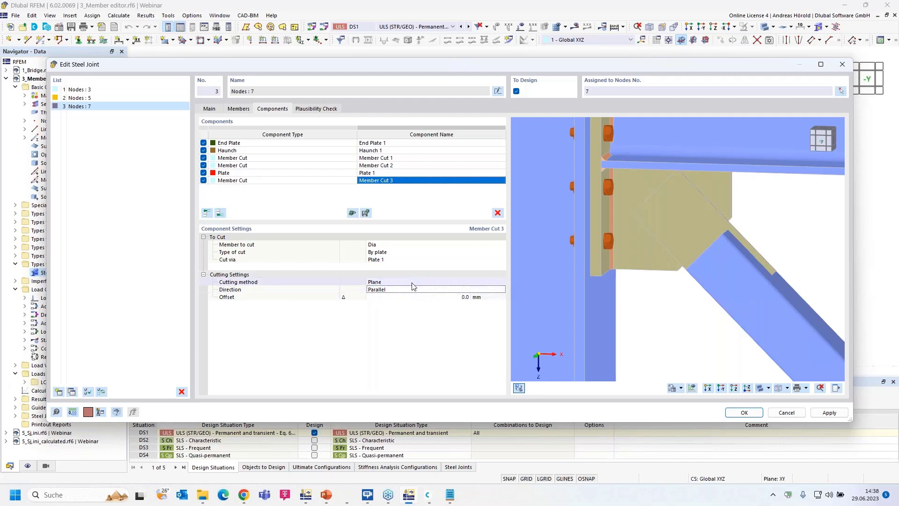
{"action": "left_click", "coordinate": [423, 283]}
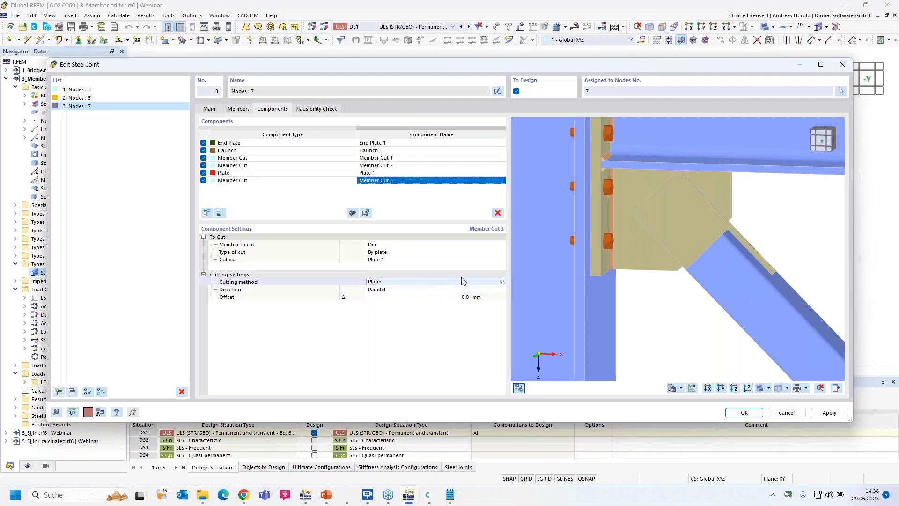
{"action": "left_click", "coordinate": [499, 281]}
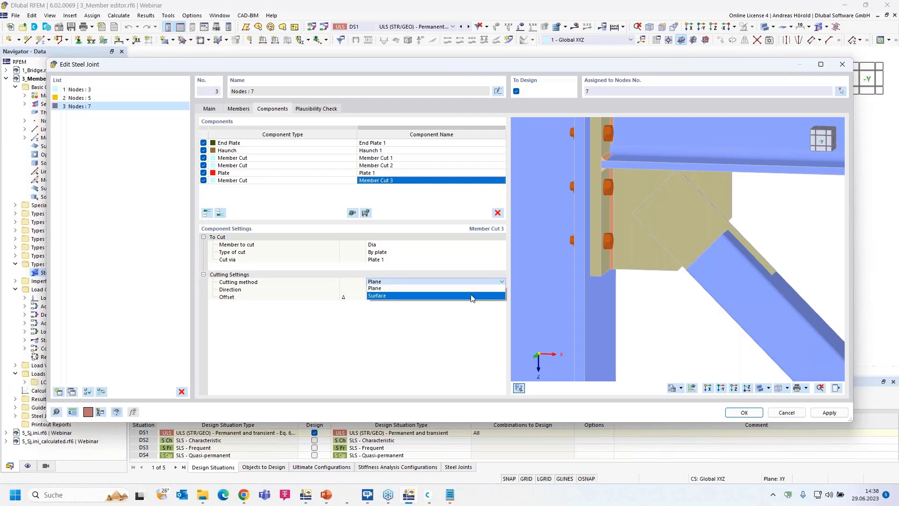
{"action": "left_click", "coordinate": [471, 296]}
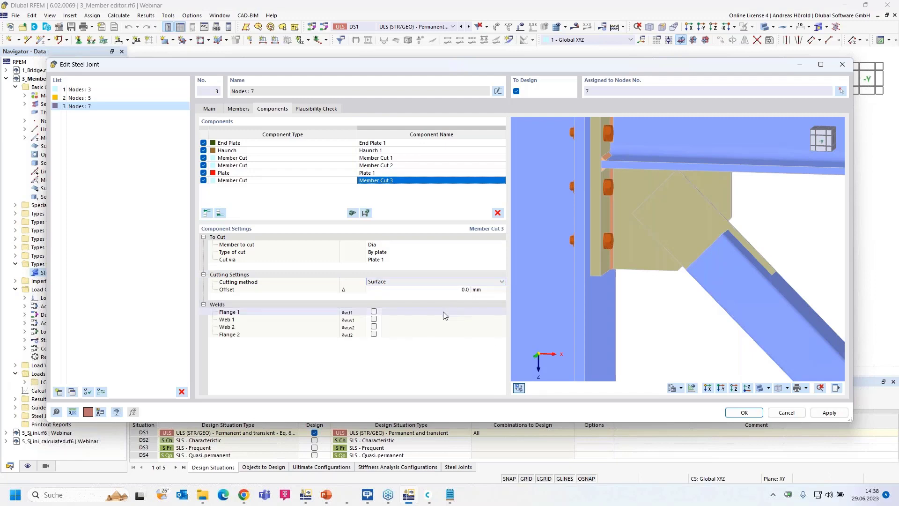
- Activate the Flange 1 and Flange 2 welds for Member Cut 3 where the diagonal meets the inserted plate
{"action": "scroll", "coordinate": [665, 260], "scroll_direction": "up", "scroll_amount": 2}
{"action": "scroll", "coordinate": [664, 255], "scroll_direction": "up", "scroll_amount": 1}
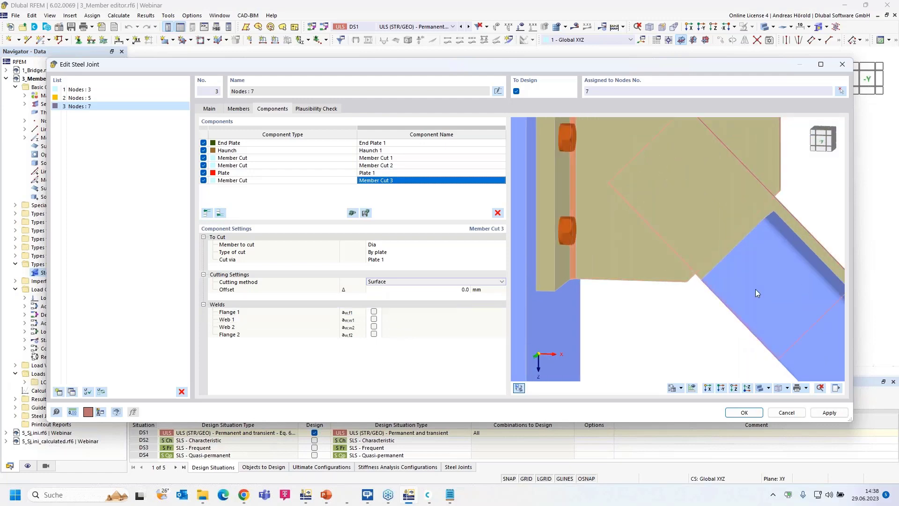
{"action": "middle_click_drag", "start_coordinate": [747, 308], "coordinate": [701, 310], "text": "ctrl"}
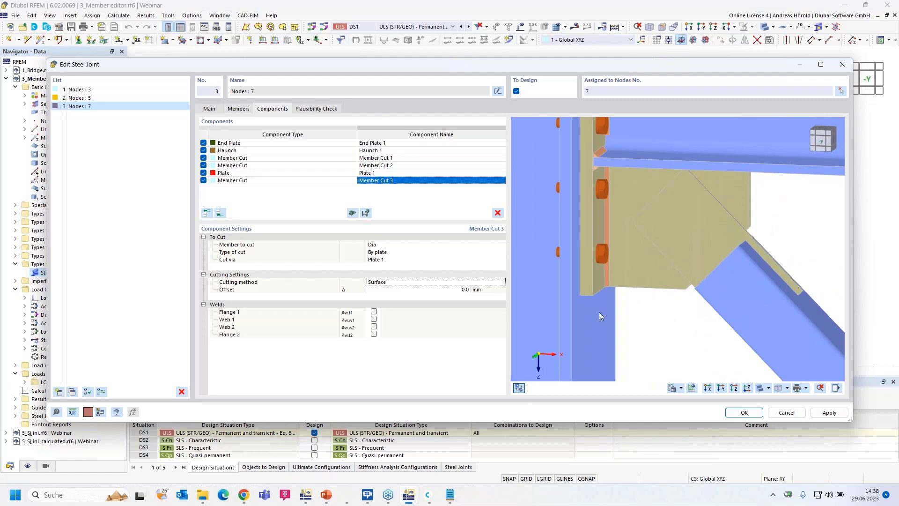
{"action": "left_click", "coordinate": [374, 312]}
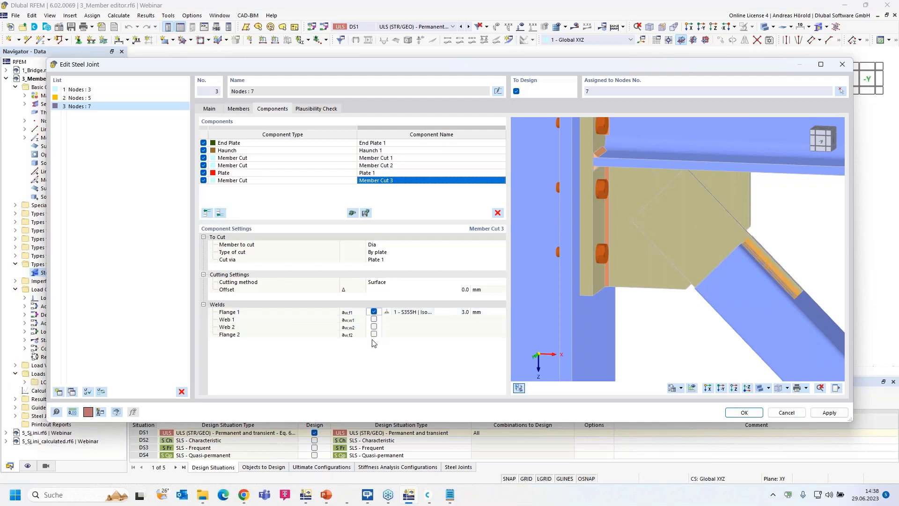
{"action": "left_click", "coordinate": [374, 335]}
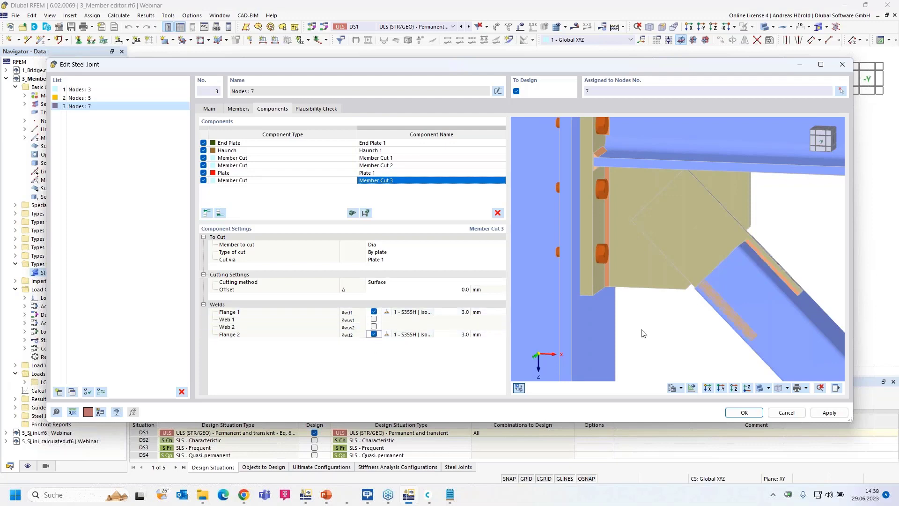
- Hide Plate 1 and the Member Cut 3 welds in the 3D preview and examine the slot cut into the diagonal
{"action": "scroll", "coordinate": [722, 308], "scroll_direction": "up", "scroll_amount": 5}
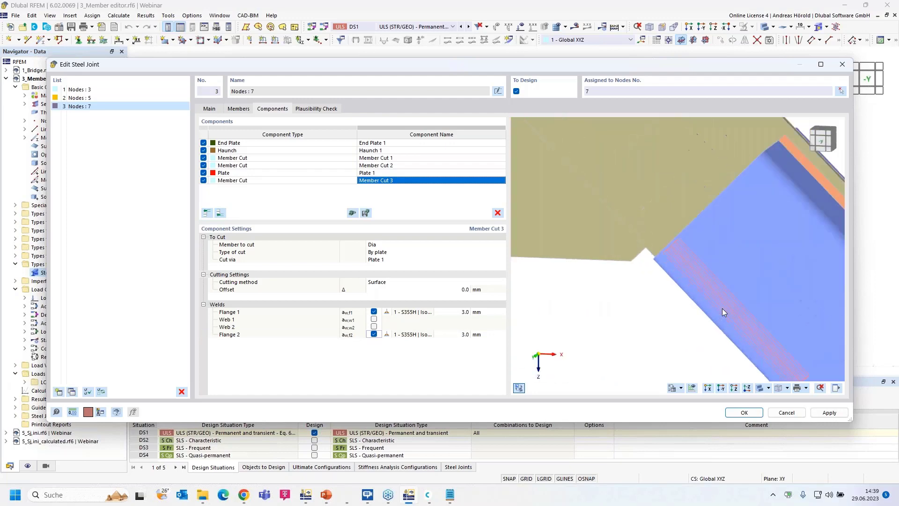
{"action": "scroll", "coordinate": [718, 283], "scroll_direction": "down", "scroll_amount": 6}
{"action": "middle_click_drag", "start_coordinate": [689, 294], "coordinate": [637, 325]}
{"action": "scroll", "coordinate": [637, 325], "scroll_direction": "down", "scroll_amount": 1}
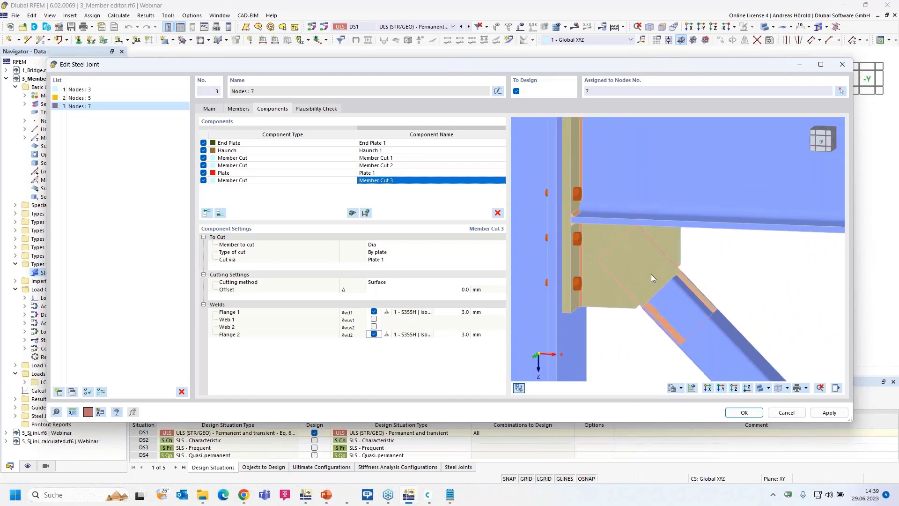
{"action": "left_click", "coordinate": [837, 388]}
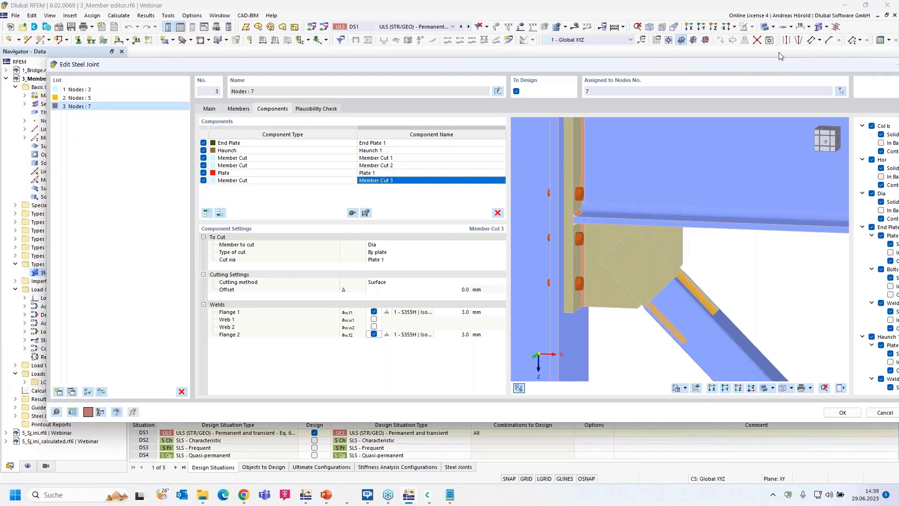
{"action": "left_click_drag", "start_coordinate": [783, 61], "coordinate": [690, 62]}
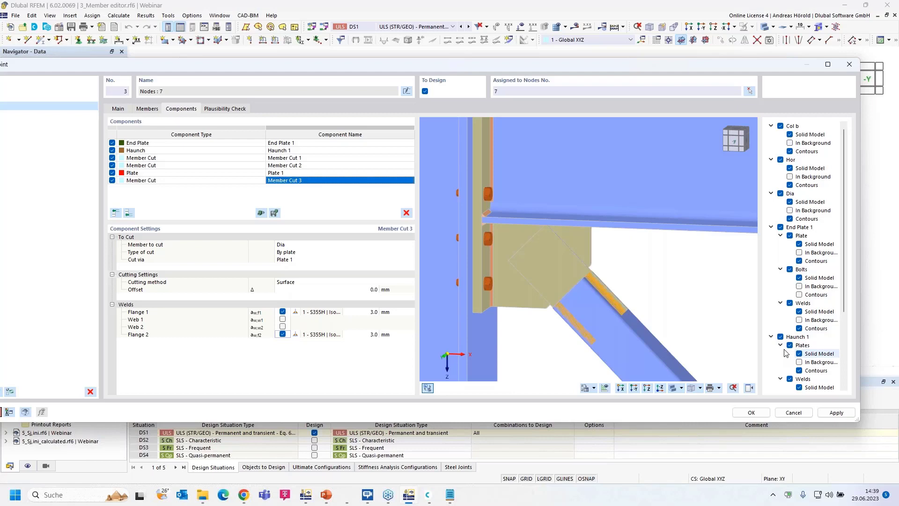
{"action": "scroll", "coordinate": [784, 348], "scroll_direction": "down", "scroll_amount": 4}
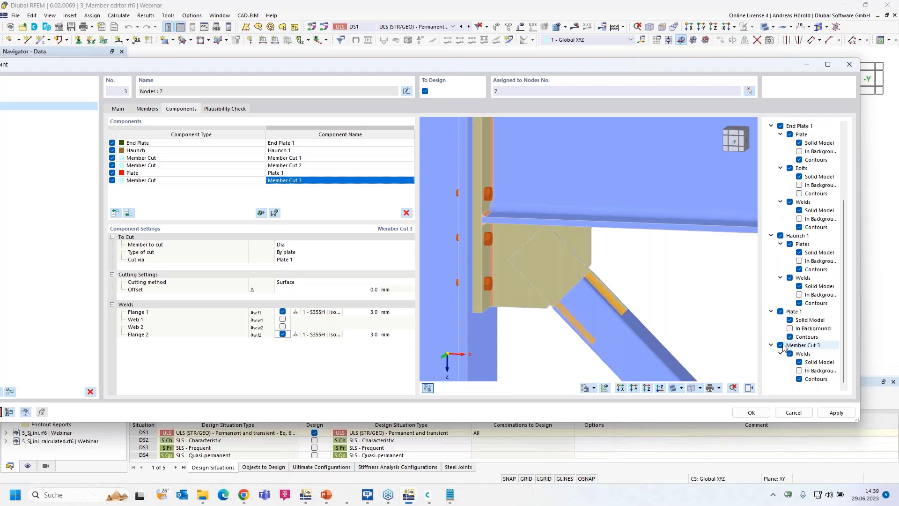
{"action": "left_click", "coordinate": [781, 311]}
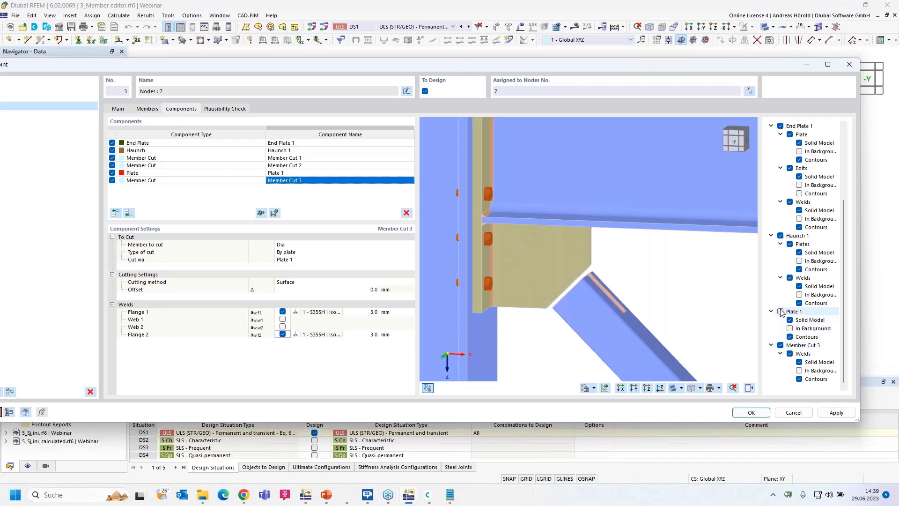
{"action": "left_click", "coordinate": [790, 353]}
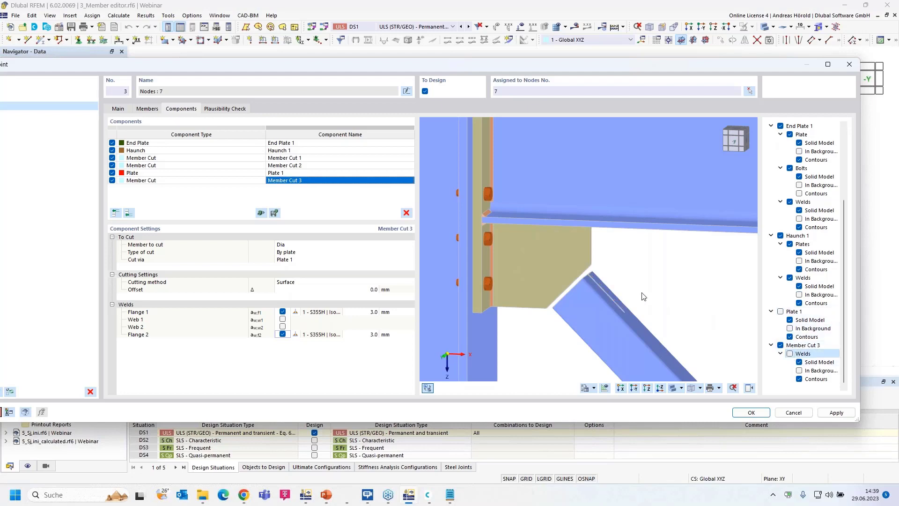
{"action": "middle_click_drag", "start_coordinate": [643, 296], "coordinate": [606, 316], "text": "ctrl"}
{"action": "scroll", "coordinate": [605, 315], "scroll_direction": "up", "scroll_amount": 5}
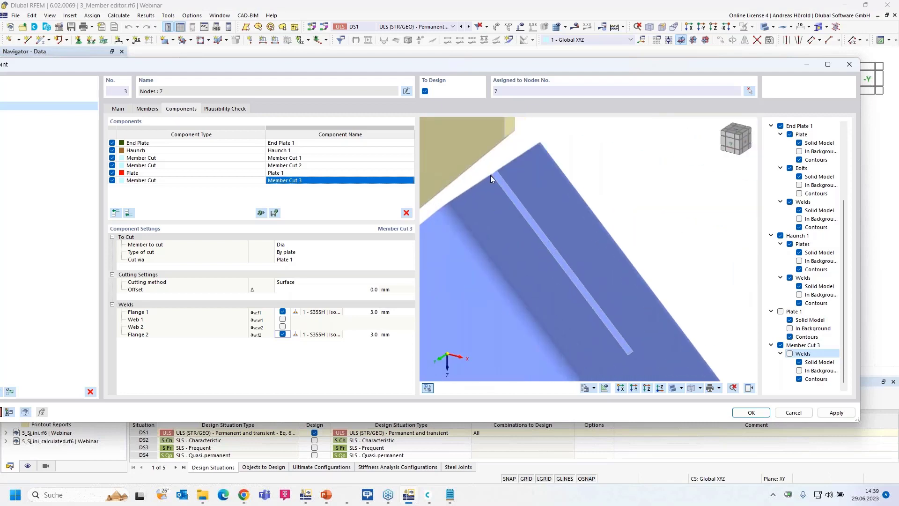
{"action": "middle_click_drag", "start_coordinate": [685, 252], "coordinate": [701, 226], "text": "ctrl"}
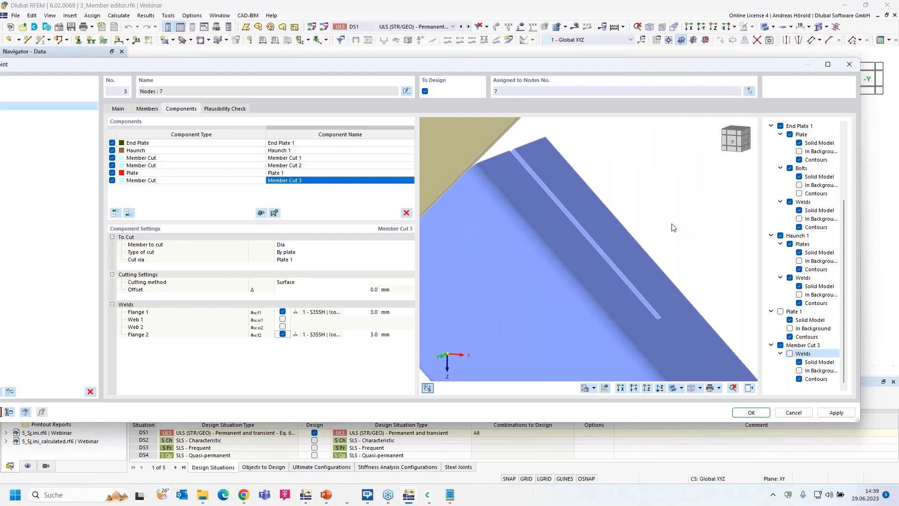
- Show Plate 1 and the Member Cut 3 welds again, then close the preview's display settings and bring the dialog back into view
{"action": "left_click", "coordinate": [780, 312]}
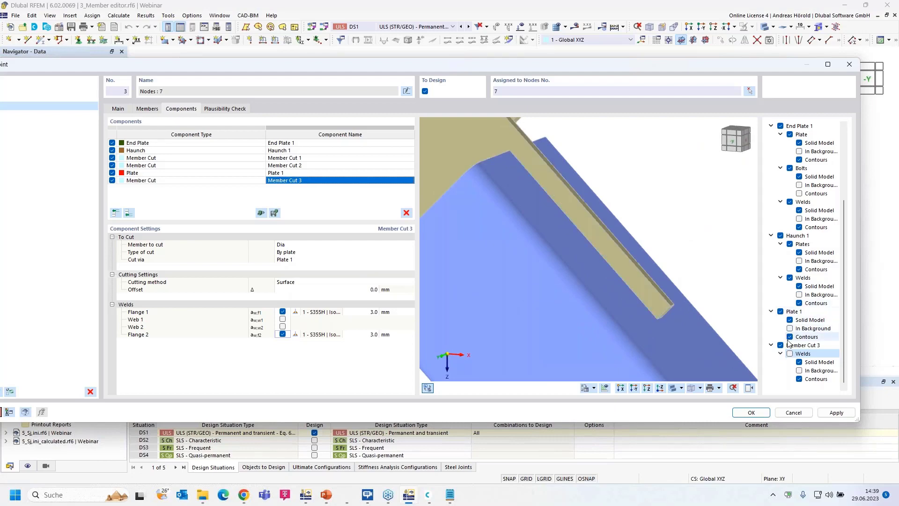
{"action": "left_click", "coordinate": [790, 354]}
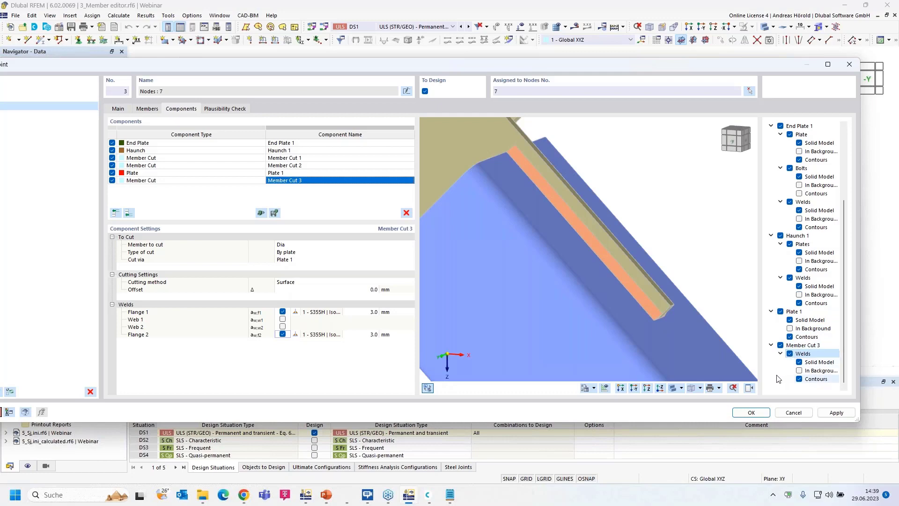
{"action": "left_click", "coordinate": [750, 388]}
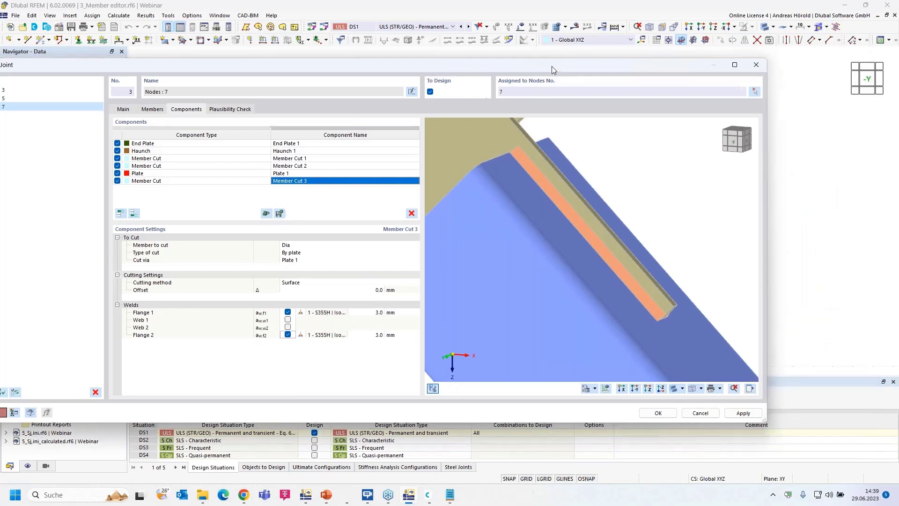
{"action": "left_click_drag", "start_coordinate": [551, 66], "coordinate": [655, 62]}
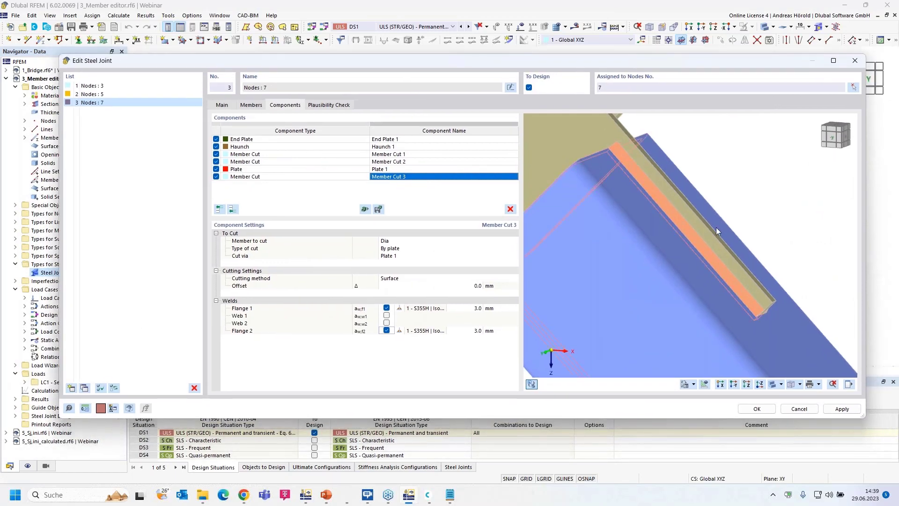
- Add a Fasteners component to the node 7 joint, with the haunch and inserted plate shown in side view
{"action": "scroll", "coordinate": [721, 230], "scroll_direction": "down", "scroll_amount": 2}
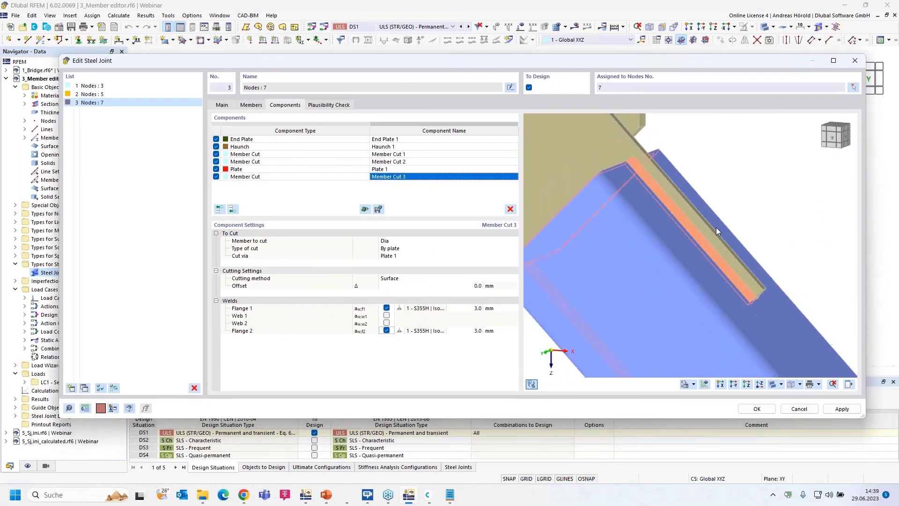
{"action": "left_click", "coordinate": [734, 384]}
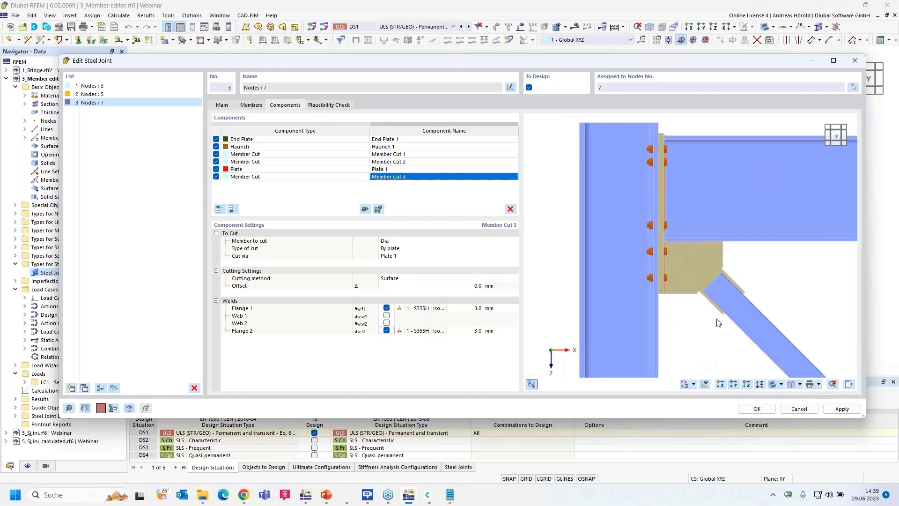
{"action": "scroll", "coordinate": [699, 281], "scroll_direction": "up", "scroll_amount": 4}
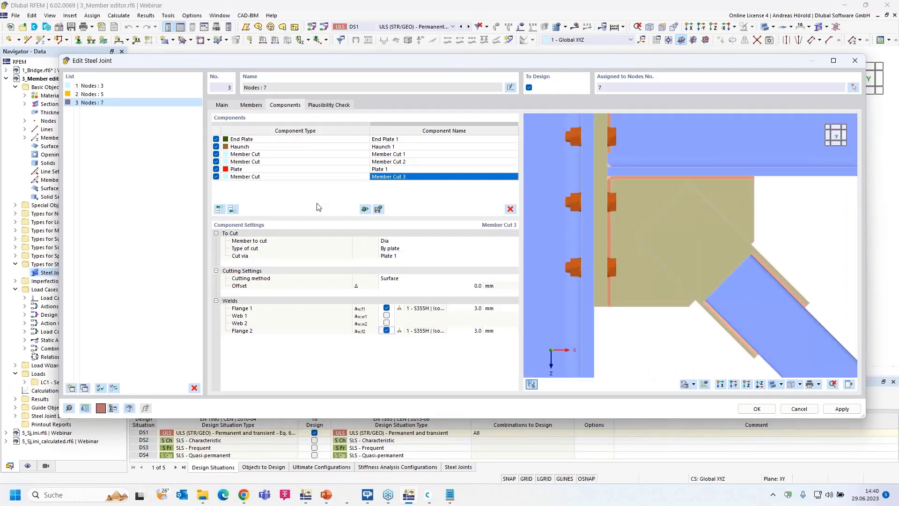
{"action": "left_click", "coordinate": [234, 209]}
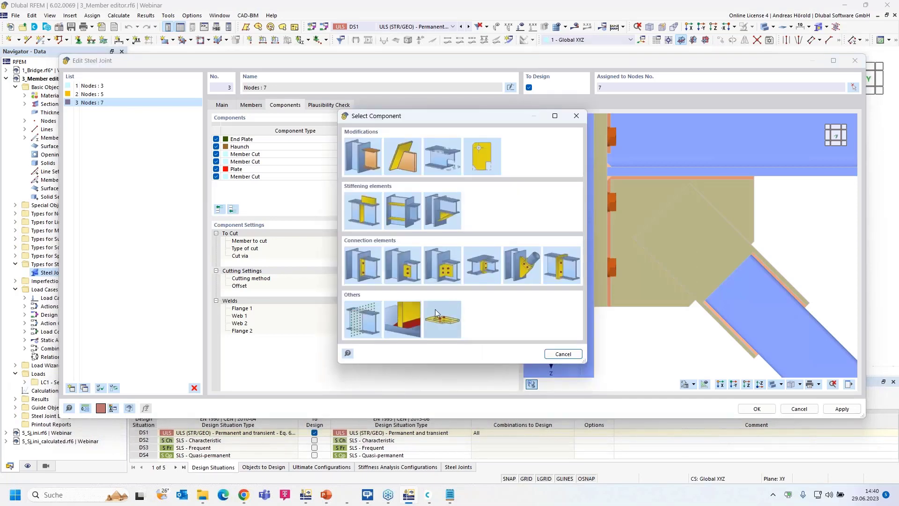
{"action": "left_click", "coordinate": [440, 318]}
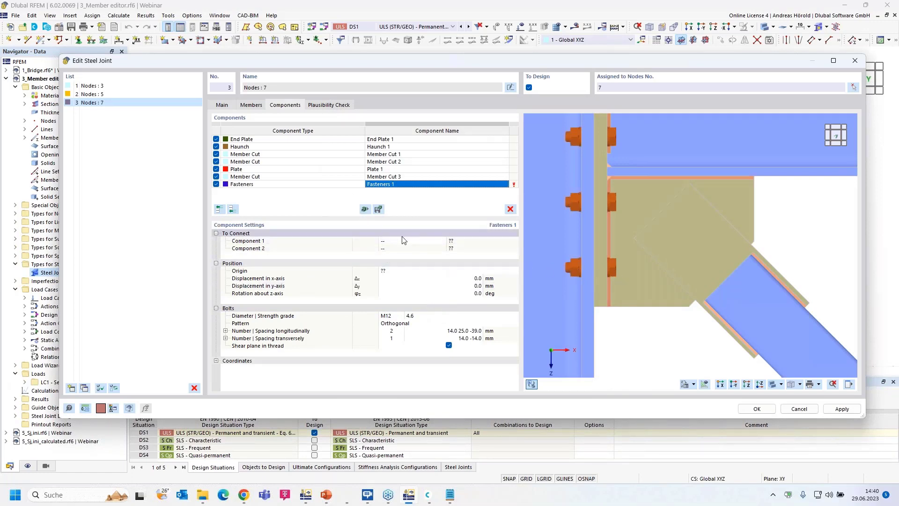
- Set Component 1 of the new fasteners to type Plate and choose Plate 1 as the plate to connect
{"action": "left_click", "coordinate": [416, 240]}
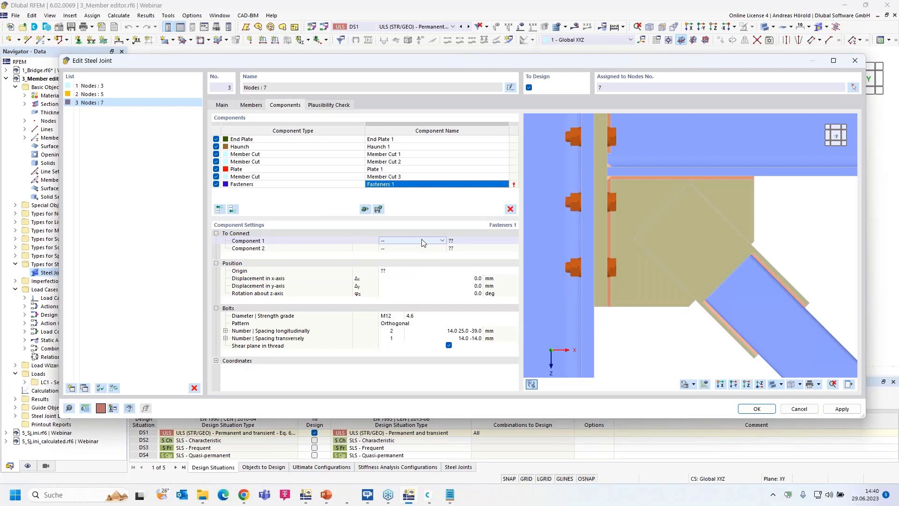
{"action": "left_click", "coordinate": [442, 240]}
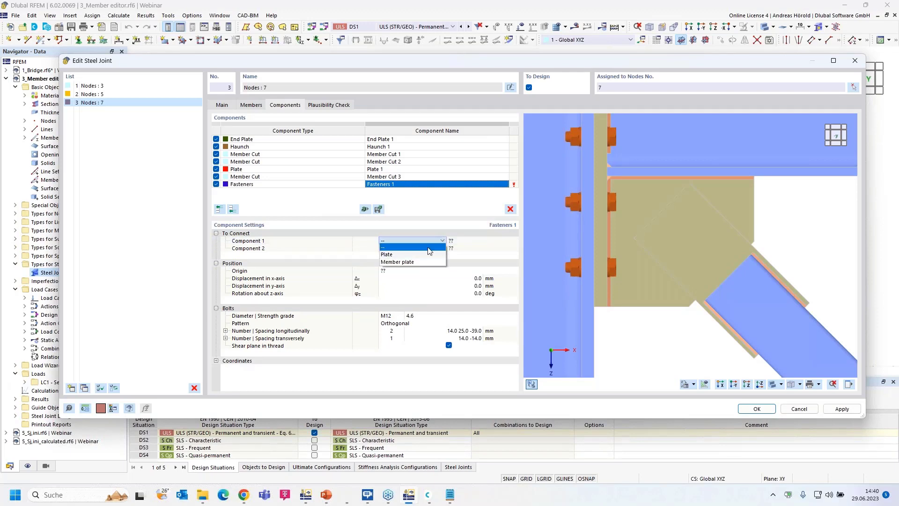
{"action": "left_click", "coordinate": [406, 252]}
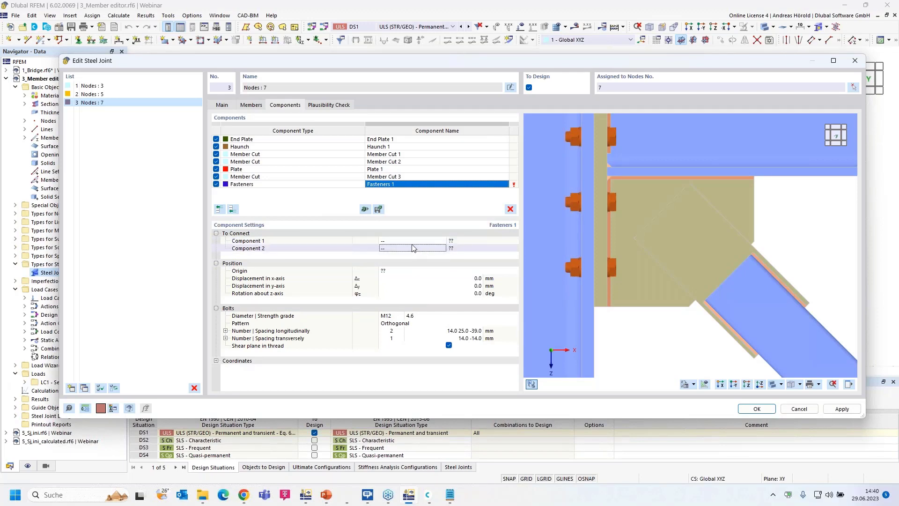
{"action": "left_click", "coordinate": [416, 241]}
{"action": "left_click", "coordinate": [422, 242]}
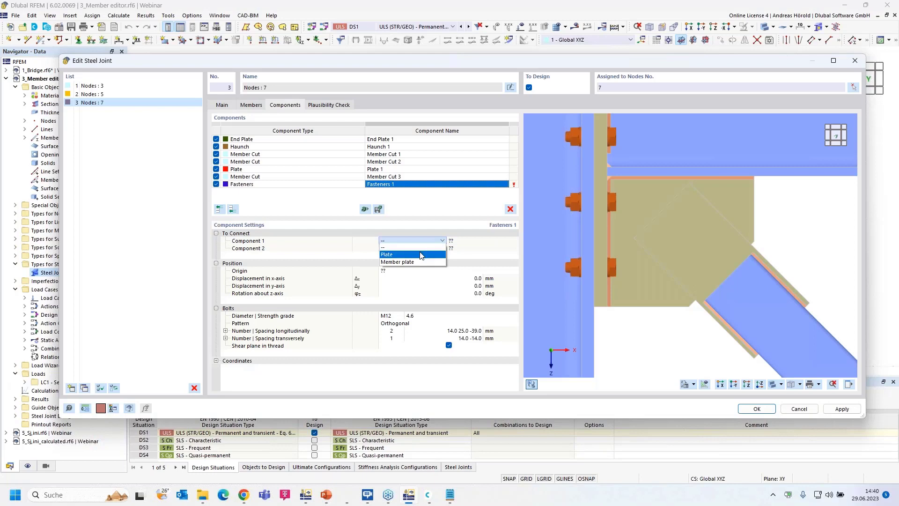
{"action": "left_click", "coordinate": [420, 255]}
{"action": "left_click", "coordinate": [515, 242]}
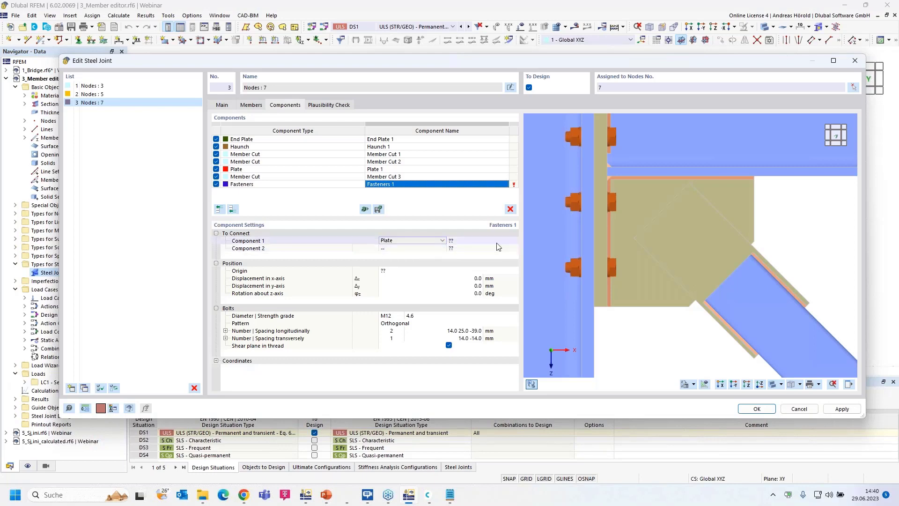
{"action": "left_click", "coordinate": [515, 241]}
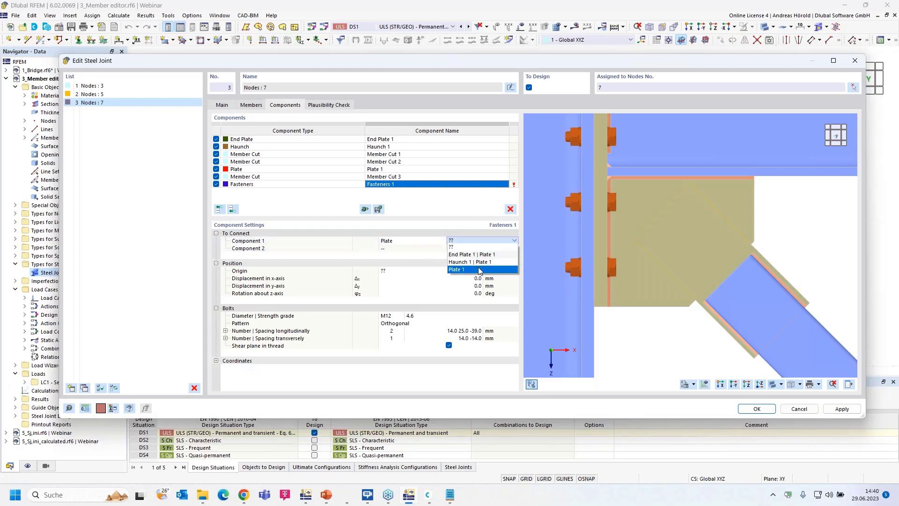
{"action": "left_click", "coordinate": [470, 260]}
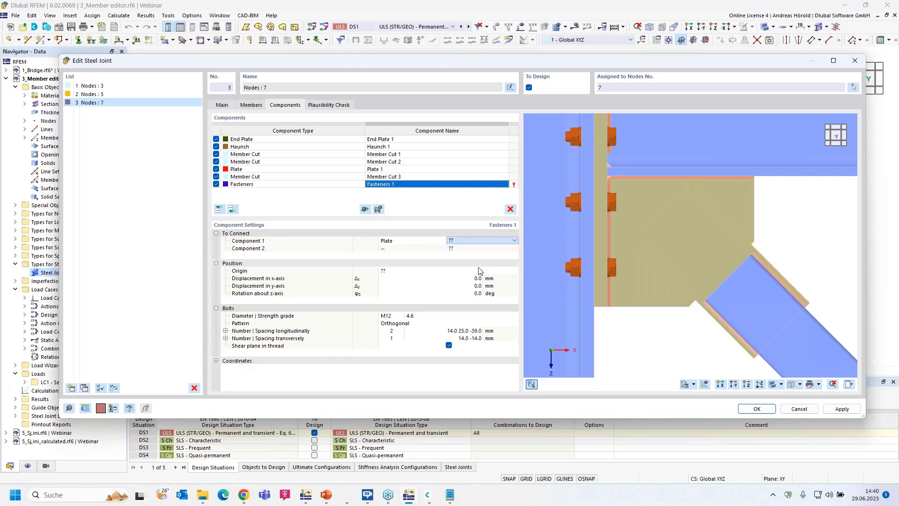
- Set Component 2 of the fasteners to type Plate and choose Haunch 1 | Plate 1 as its plate
{"action": "left_click", "coordinate": [425, 251]}
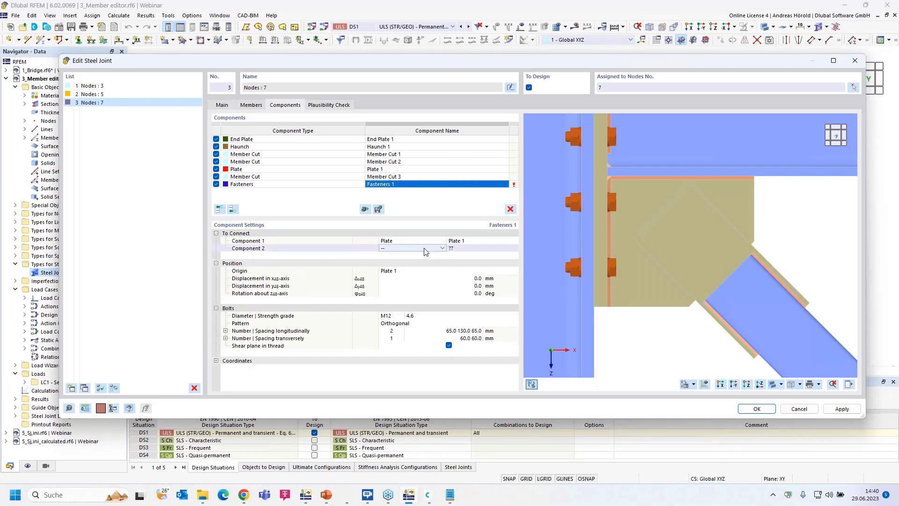
{"action": "left_click", "coordinate": [441, 249]}
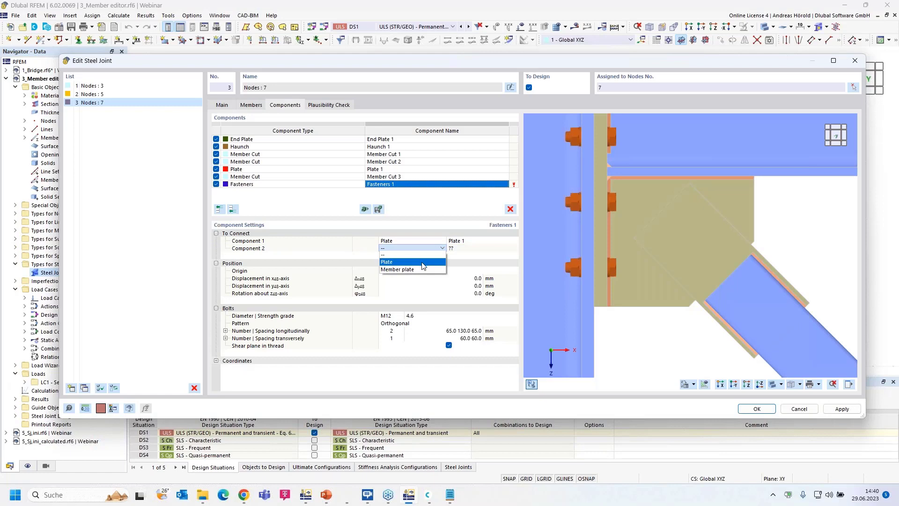
{"action": "left_click", "coordinate": [423, 263]}
{"action": "left_click", "coordinate": [495, 249]}
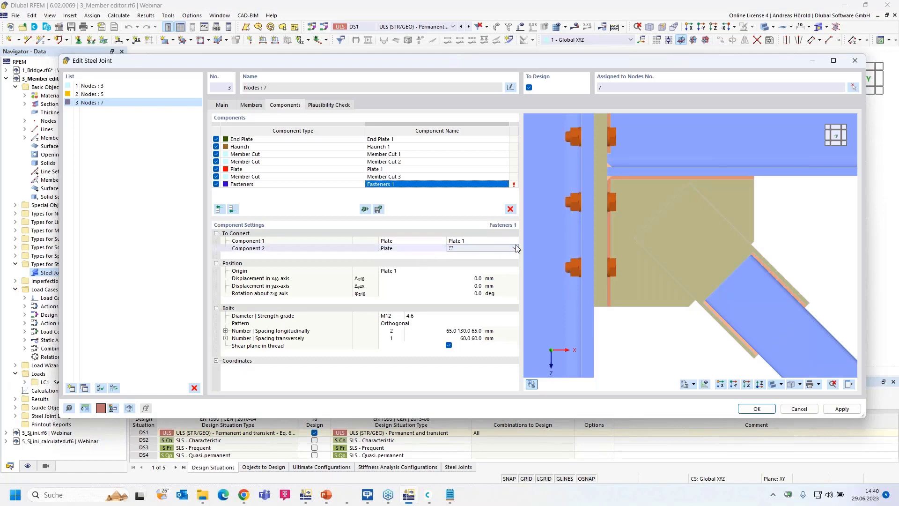
{"action": "left_click", "coordinate": [514, 248]}
{"action": "left_click", "coordinate": [480, 270]}
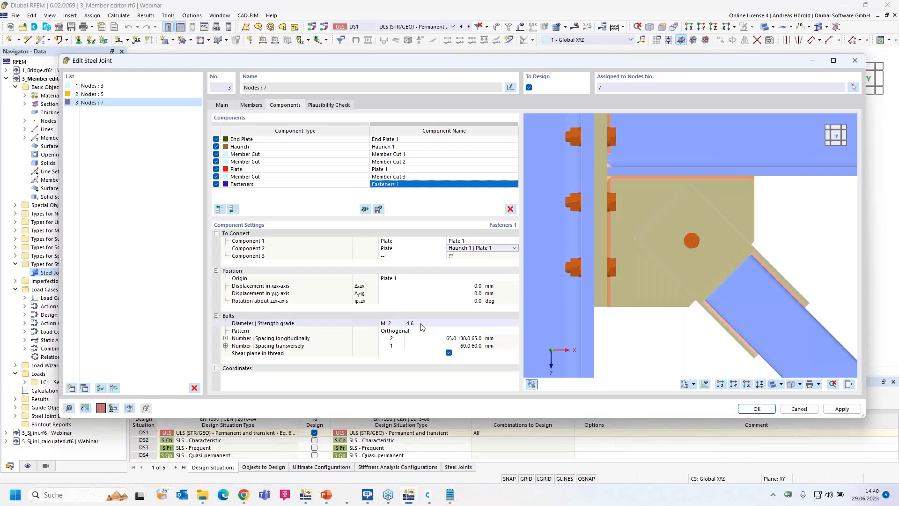
- Set the fasteners to 2 bolts transversely and enter a longitudinal spacing of 35 and 60 mm
{"action": "left_click", "coordinate": [402, 345]}
{"action": "left_click", "coordinate": [401, 344]}
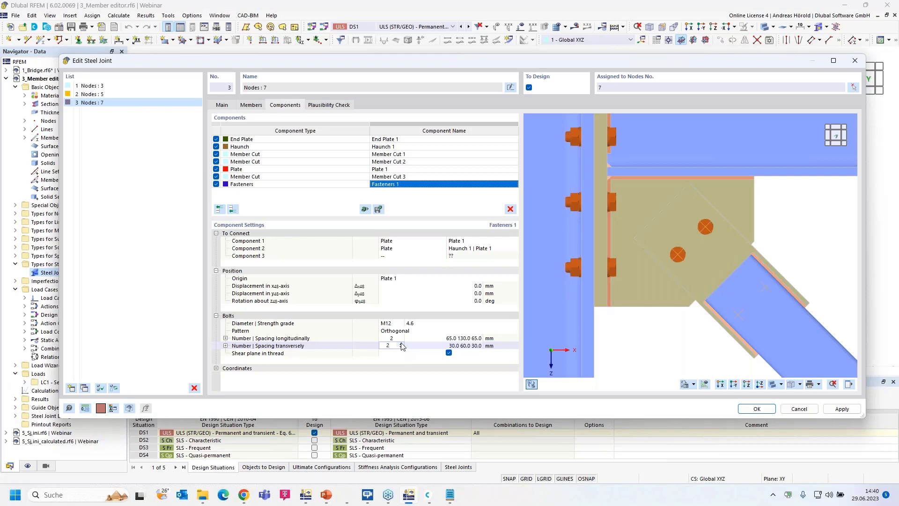
{"action": "left_click", "coordinate": [432, 341]}
{"action": "type", "text": "35"}
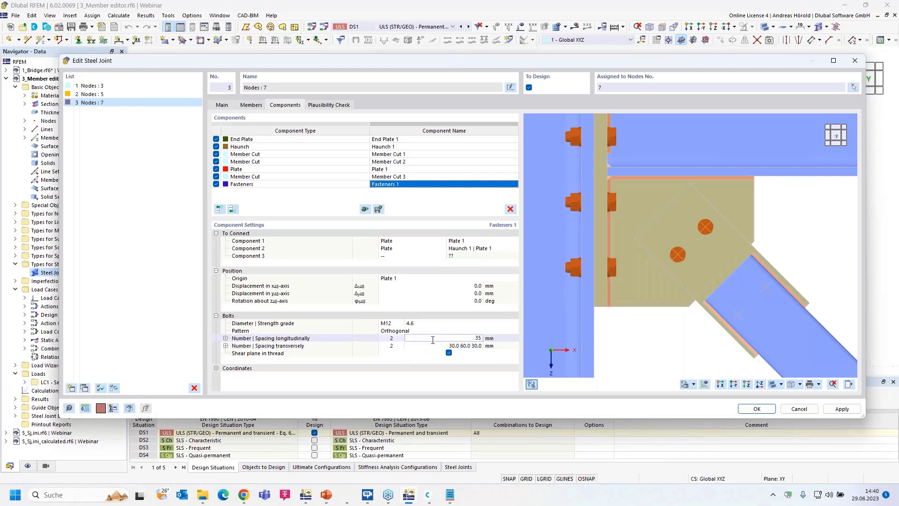
{"action": "type", "text": " 60"}
{"action": "key", "text": "Tab"}
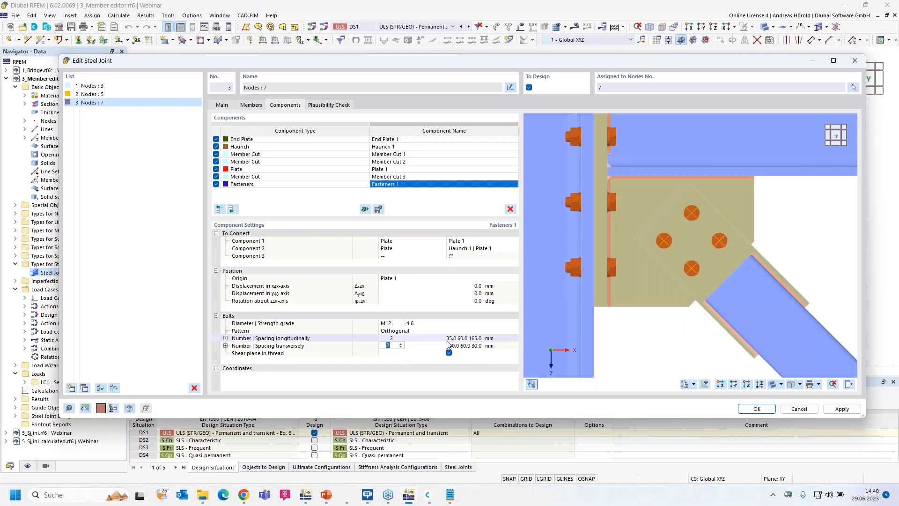
{"action": "key", "text": "Tab"}
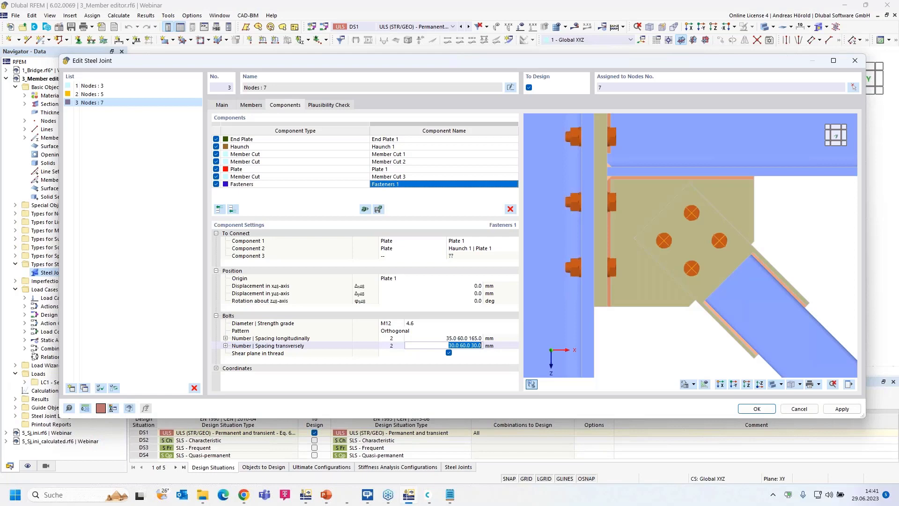
{"action": "left_click", "coordinate": [453, 338]}
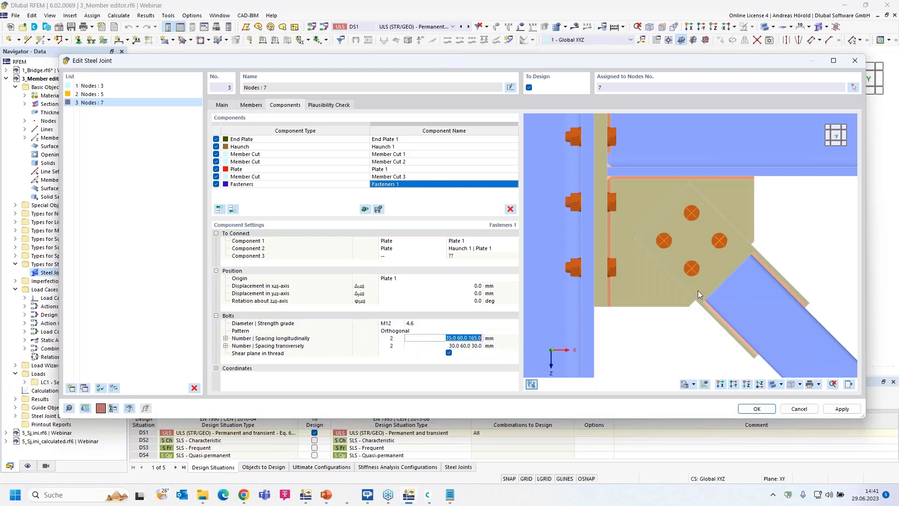
- Examine the bolted diagonal connections of the joints at nodes 7, 5 and 3 in oblique 3D views
{"action": "middle_click_drag", "start_coordinate": [806, 264], "coordinate": [764, 273], "text": "ctrl"}
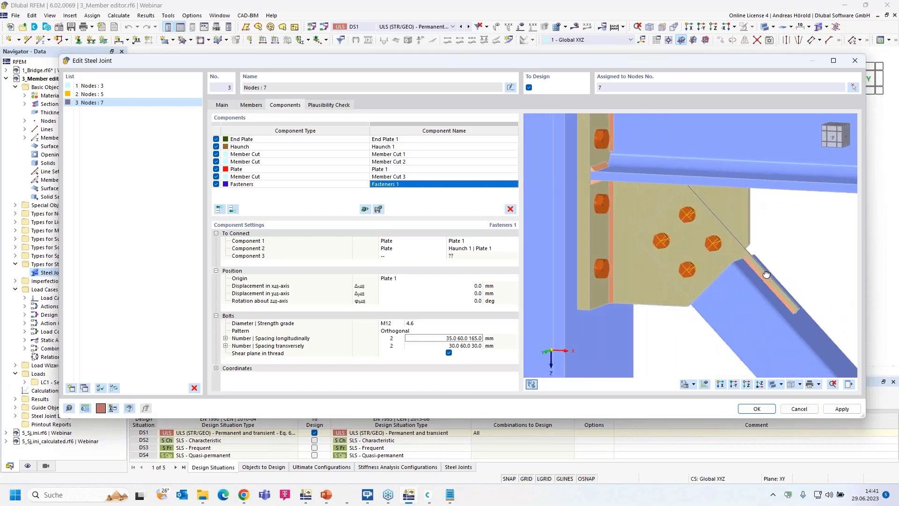
{"action": "scroll", "coordinate": [770, 274], "scroll_direction": "down", "scroll_amount": 3}
{"action": "scroll", "coordinate": [766, 273], "scroll_direction": "down", "scroll_amount": 1}
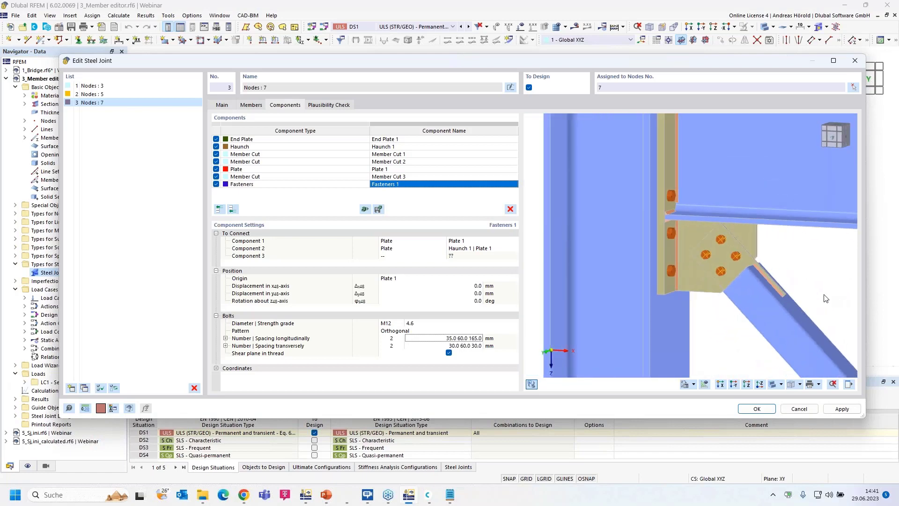
{"action": "scroll", "coordinate": [699, 280], "scroll_direction": "down", "scroll_amount": 1}
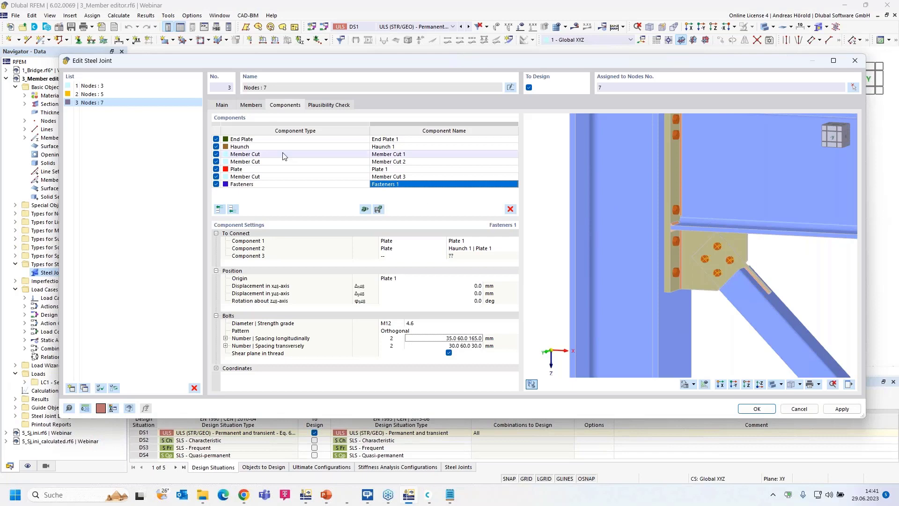
{"action": "left_click", "coordinate": [105, 93]}
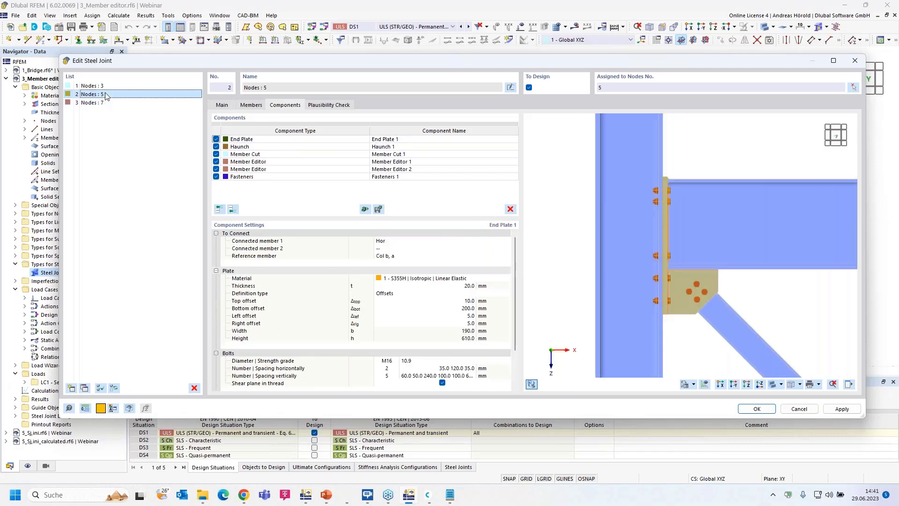
{"action": "middle_click_drag", "start_coordinate": [799, 303], "coordinate": [719, 307], "text": "ctrl"}
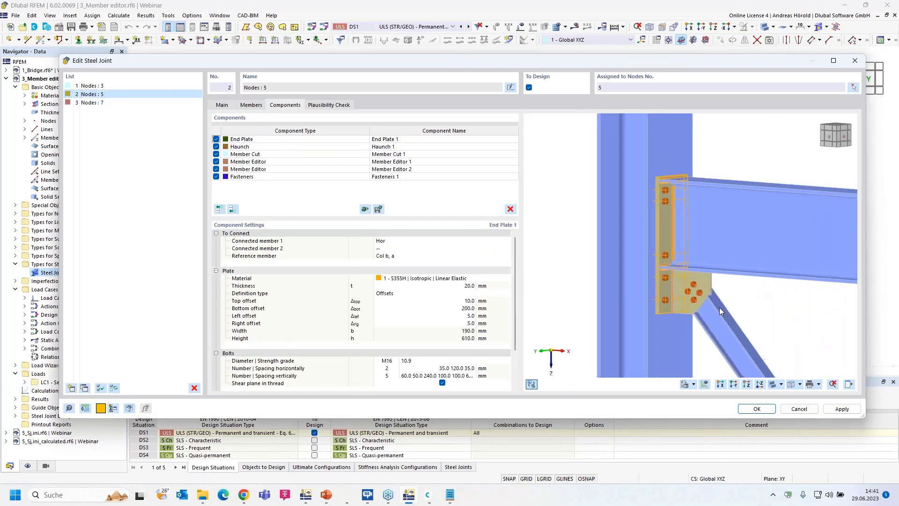
{"action": "scroll", "coordinate": [719, 307], "scroll_direction": "up", "scroll_amount": 4}
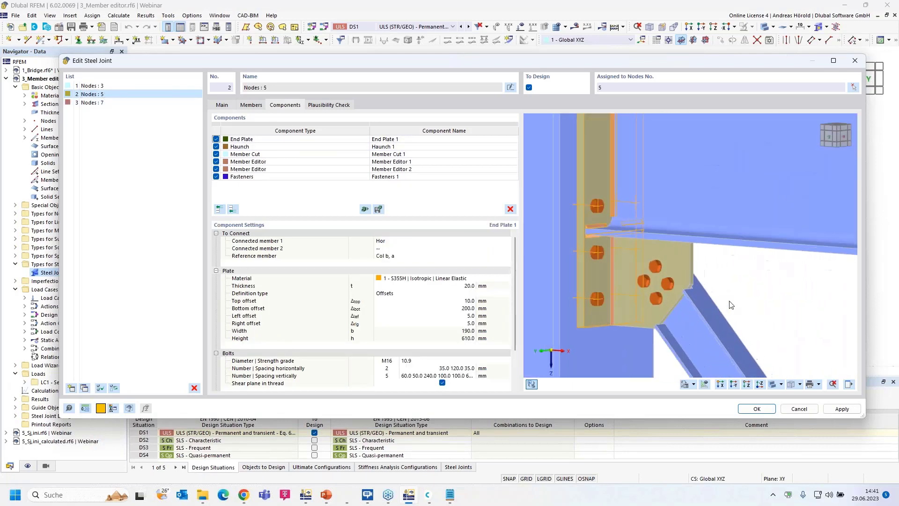
{"action": "left_click", "coordinate": [146, 87]}
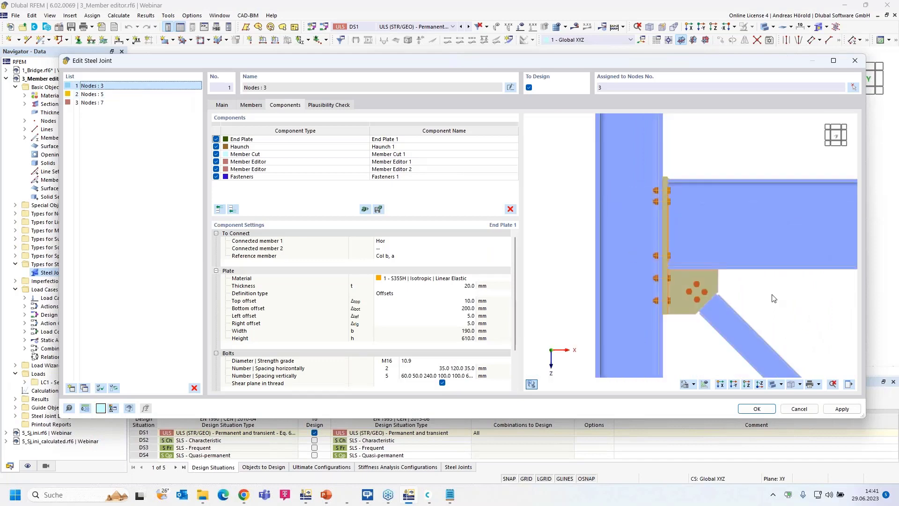
{"action": "middle_click_drag", "start_coordinate": [774, 296], "coordinate": [644, 289], "text": "ctrl"}
{"action": "scroll", "coordinate": [716, 298], "scroll_direction": "up", "scroll_amount": 5}
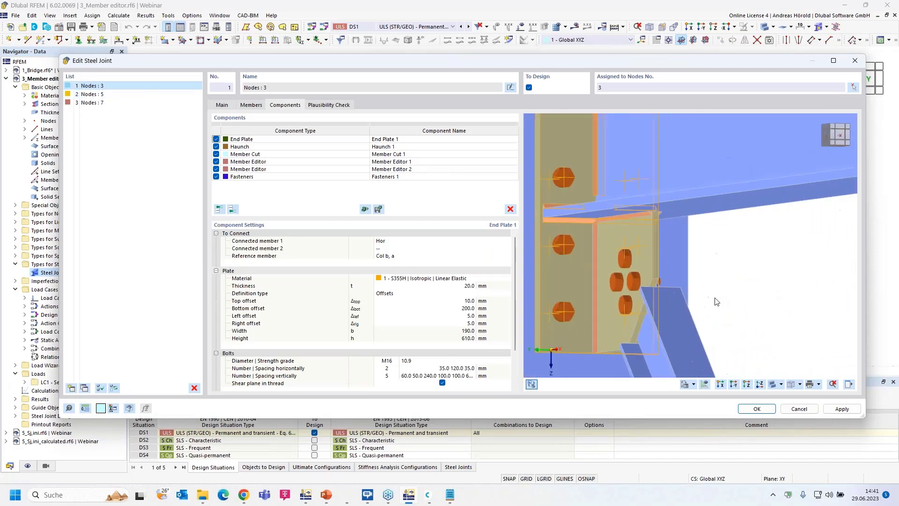
{"action": "scroll", "coordinate": [709, 294], "scroll_direction": "down", "scroll_amount": 1}
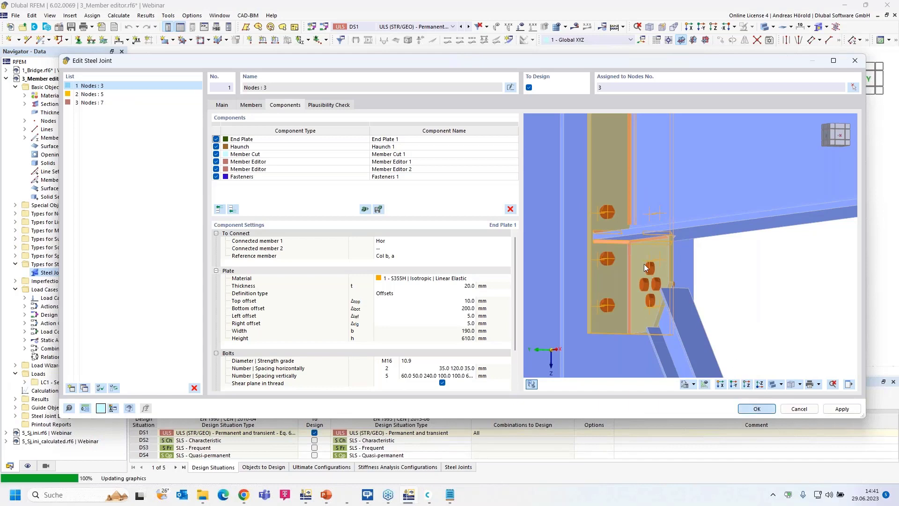
- Accept the steel joint edits and make 5_Sj,ini.rf6 the active model
{"action": "key", "text": "Return"}
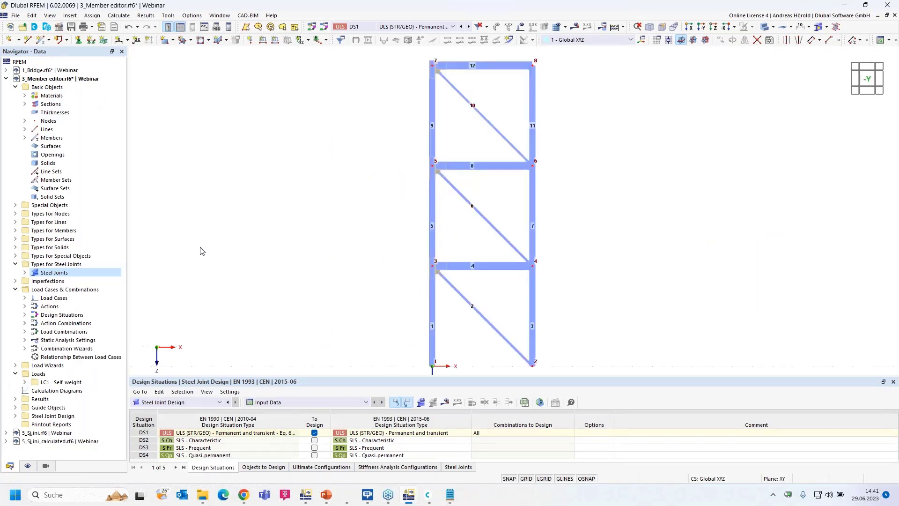
{"action": "left_click", "coordinate": [53, 433]}
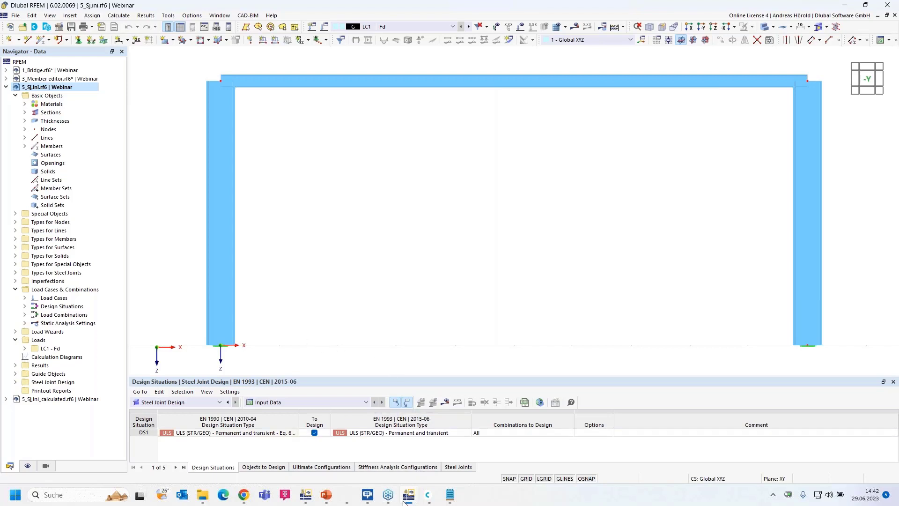
- Switch to RFEM 5 to review the DSTV joint's general data and design summary in RF-JOINTS, then return to RFEM 6
{"action": "left_click", "coordinate": [305, 495]}
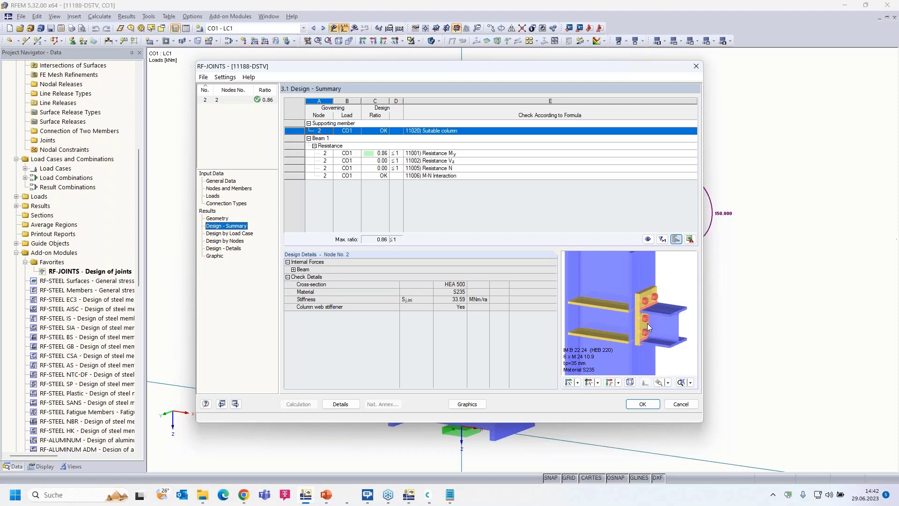
{"action": "left_click", "coordinate": [221, 180]}
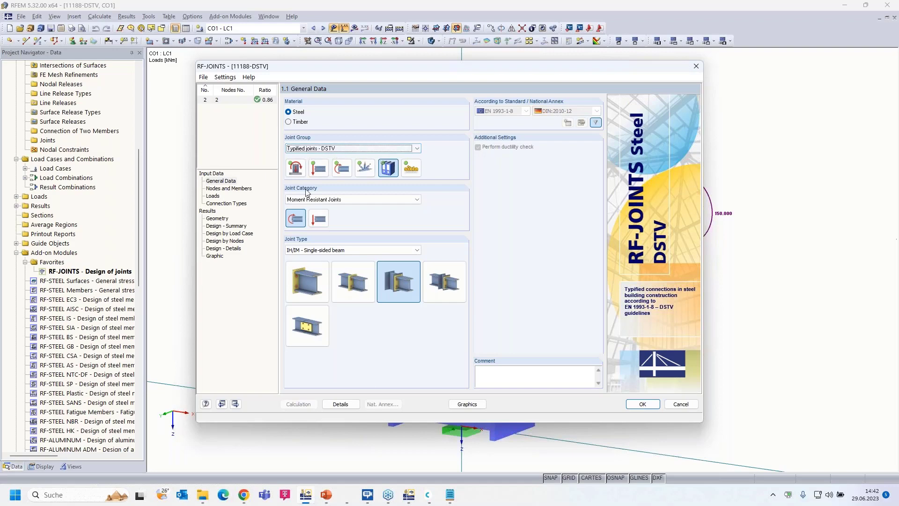
{"action": "left_click", "coordinate": [218, 226]}
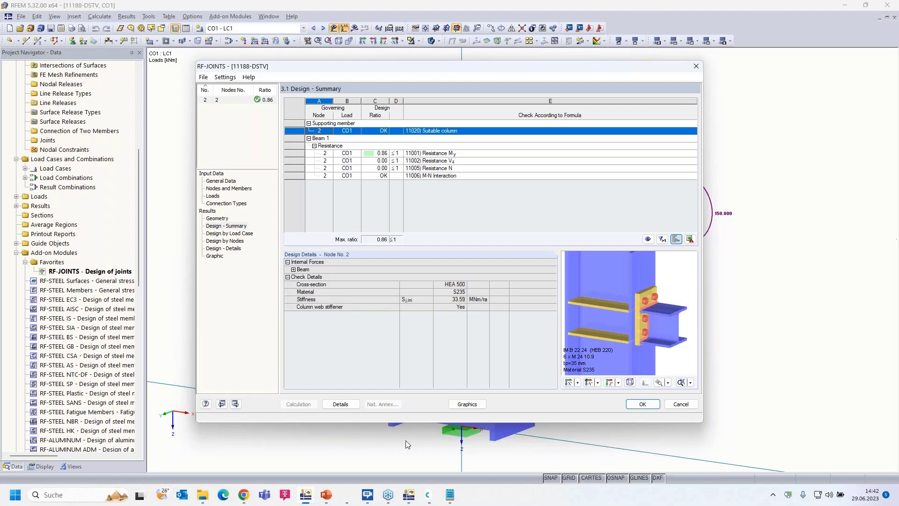
{"action": "left_click", "coordinate": [410, 495]}
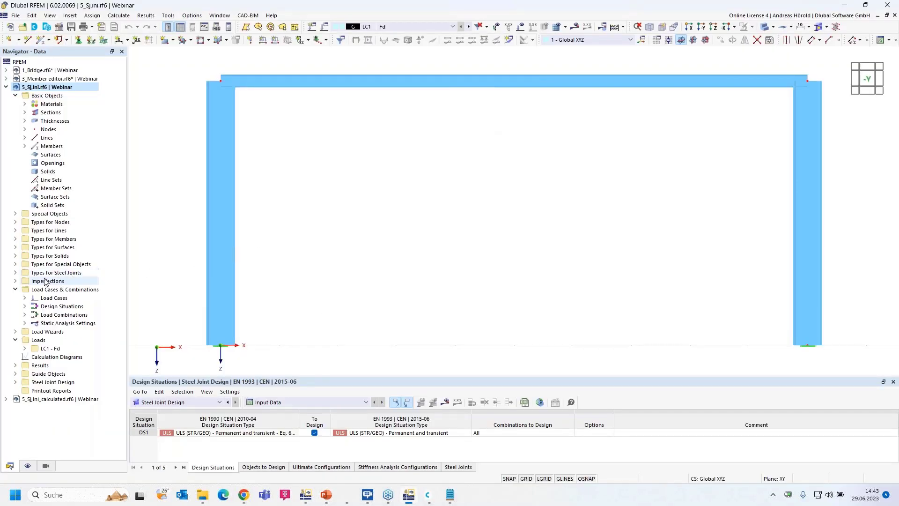
- Create a new steel joint in the portal frame model and assign it to nodes 1 and 3
{"action": "left_click", "coordinate": [15, 272]}
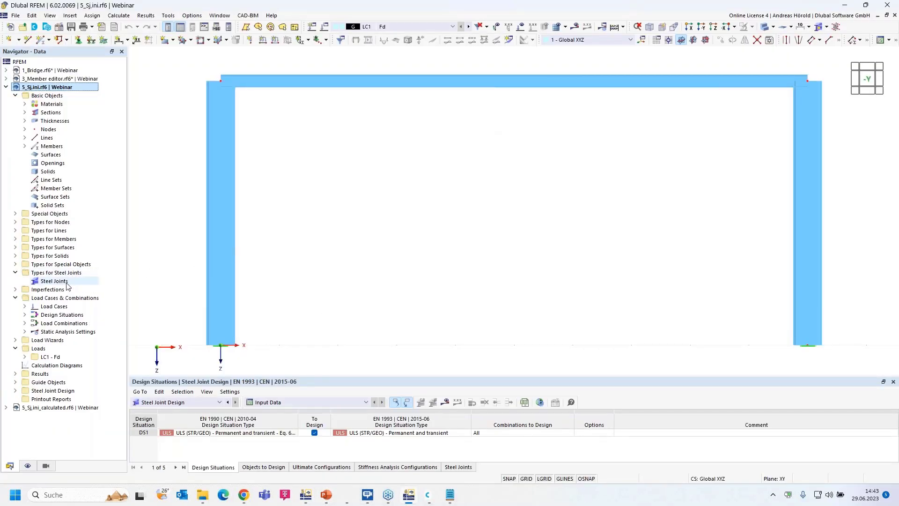
{"action": "right_click", "coordinate": [52, 283]}
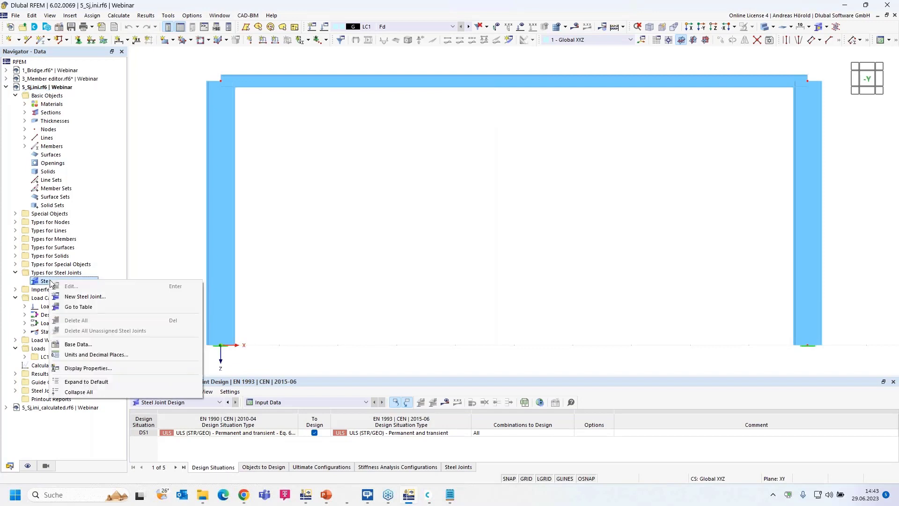
{"action": "left_click", "coordinate": [100, 297]}
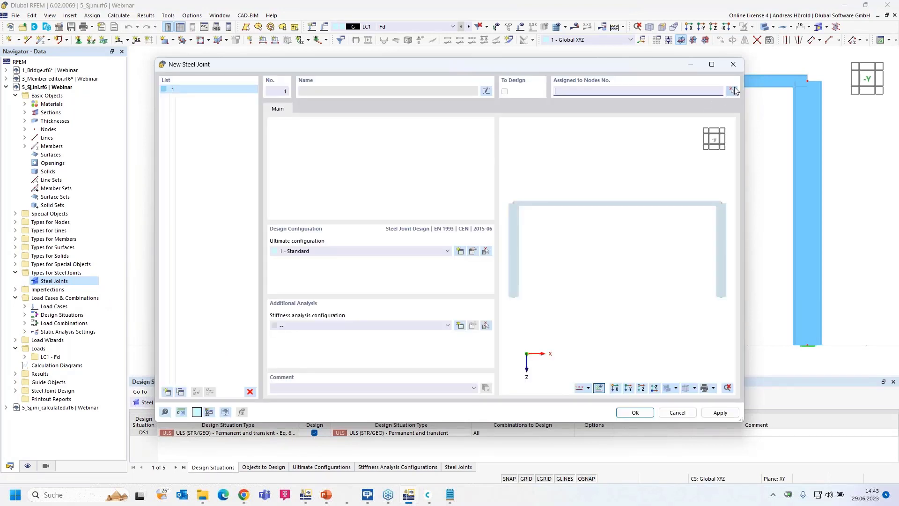
{"action": "left_click", "coordinate": [732, 90]}
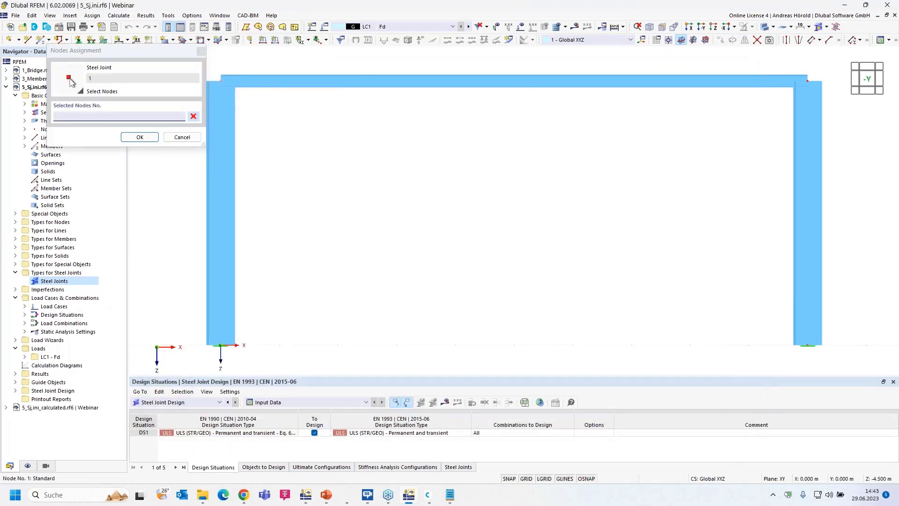
{"action": "left_click", "coordinate": [806, 81]}
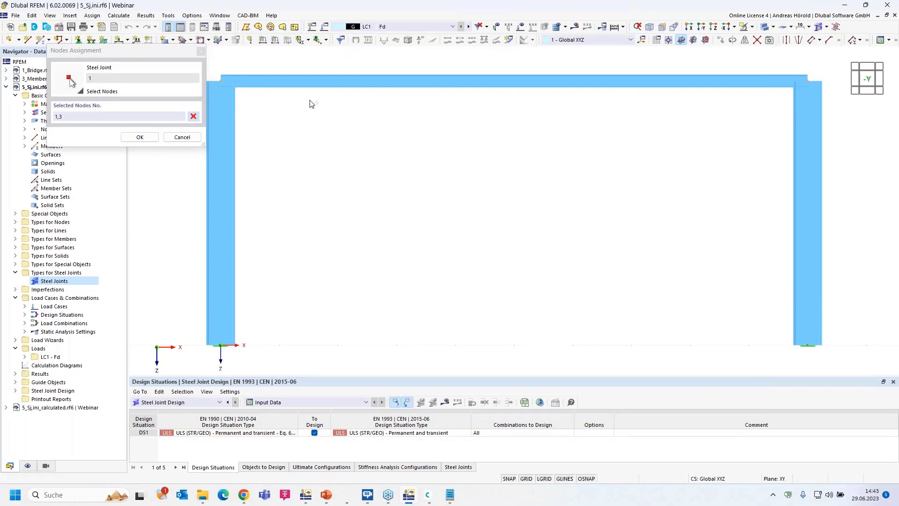
{"action": "left_click", "coordinate": [140, 137]}
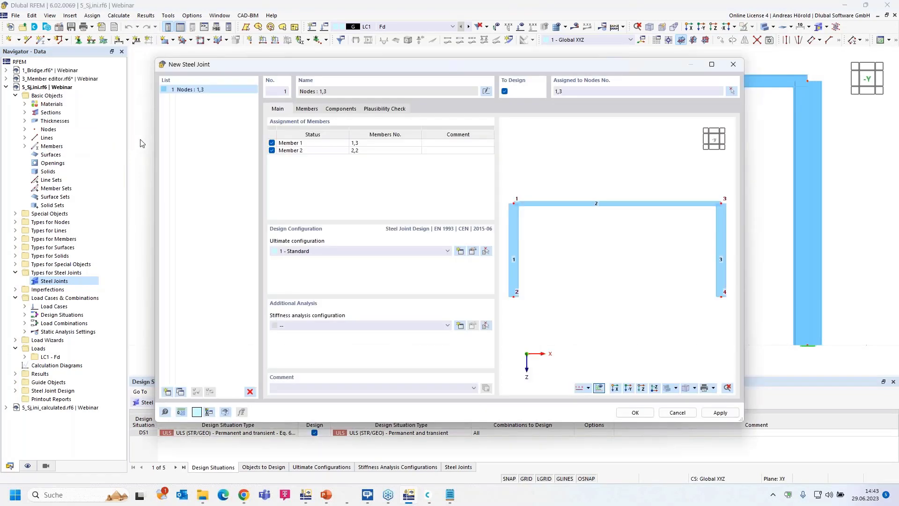
- Rename Member 1 to Col and Member 2 to Hor, and assign the stiffness analysis configuration Initial stiffness | No interaction
{"action": "double_click", "coordinate": [305, 143]}
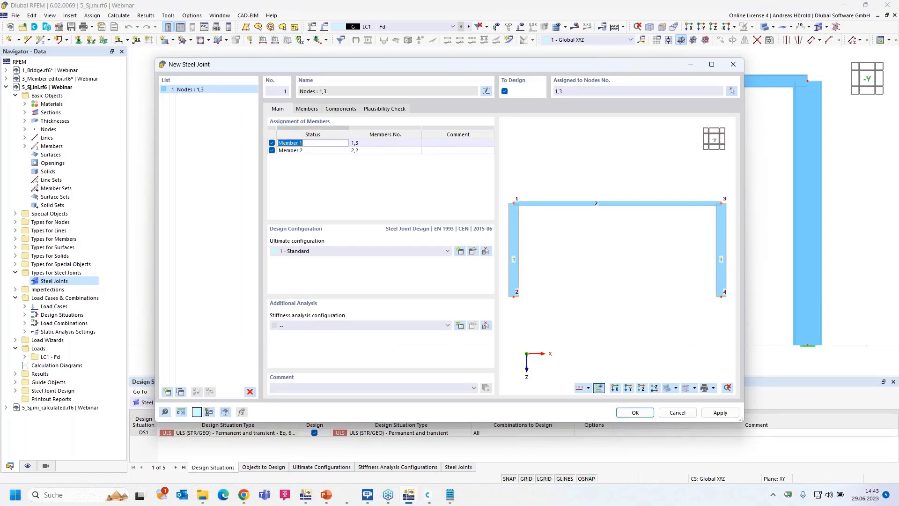
{"action": "type", "text": "Col"}
{"action": "double_click", "coordinate": [314, 152]}
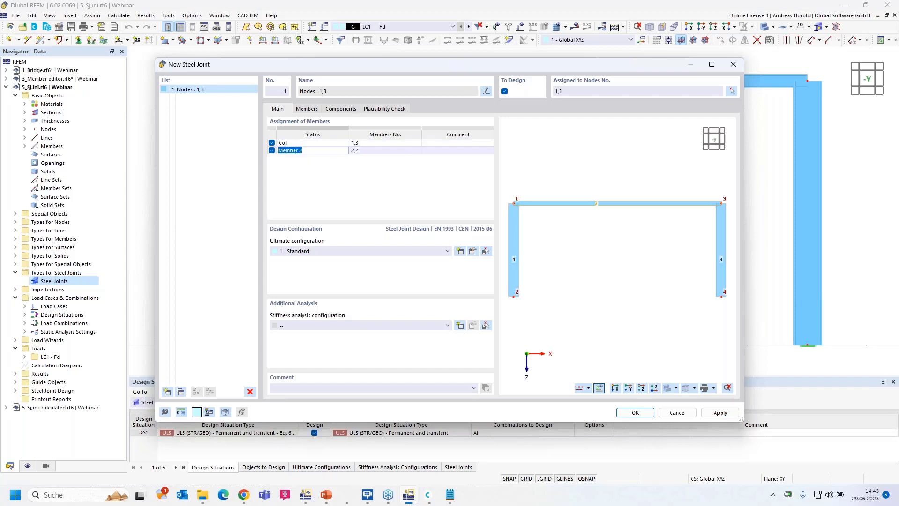
{"action": "type", "text": "Hor"}
{"action": "key", "text": "Return"}
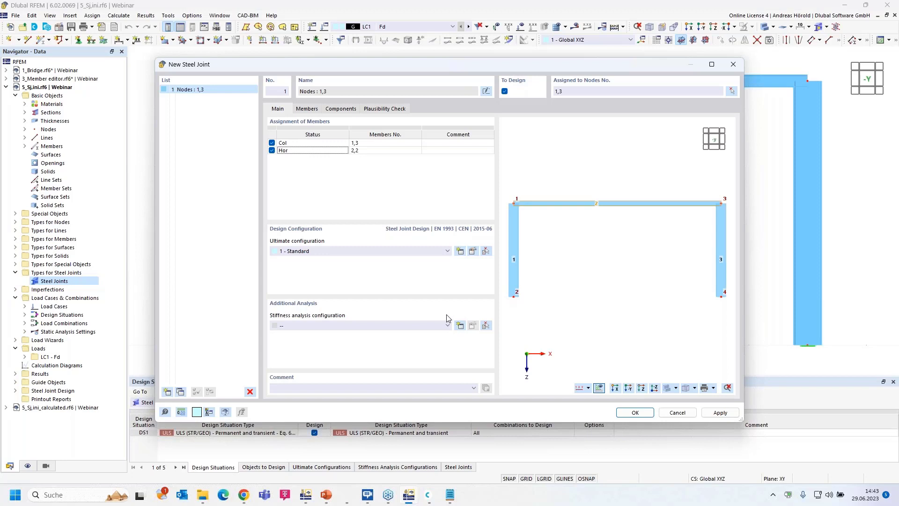
{"action": "left_click", "coordinate": [449, 327]}
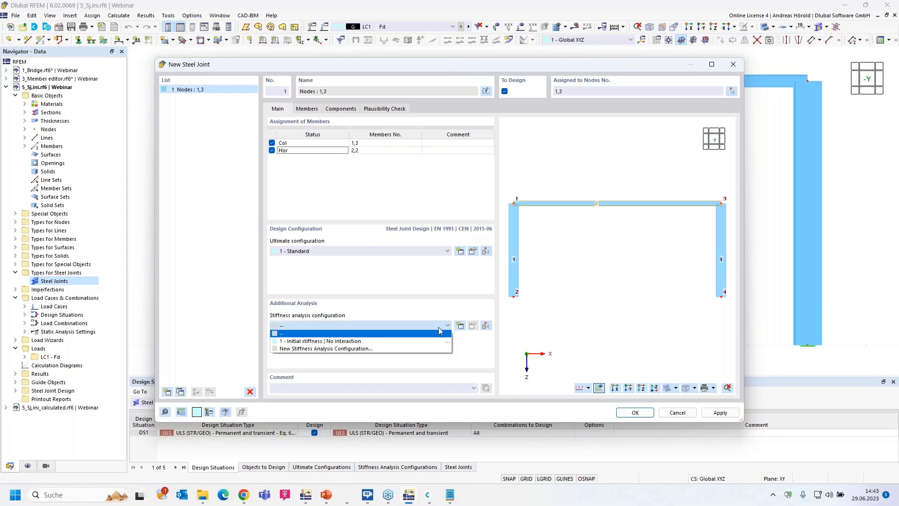
{"action": "left_click", "coordinate": [414, 339]}
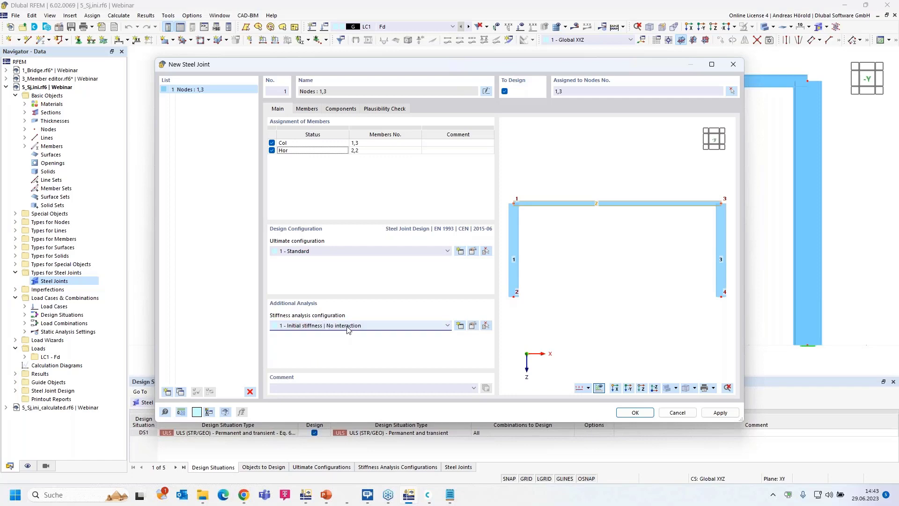
- Review the initial stiffness configuration's parameters, then enable only the My stiffness analysis for member Hor
{"action": "left_click", "coordinate": [473, 326]}
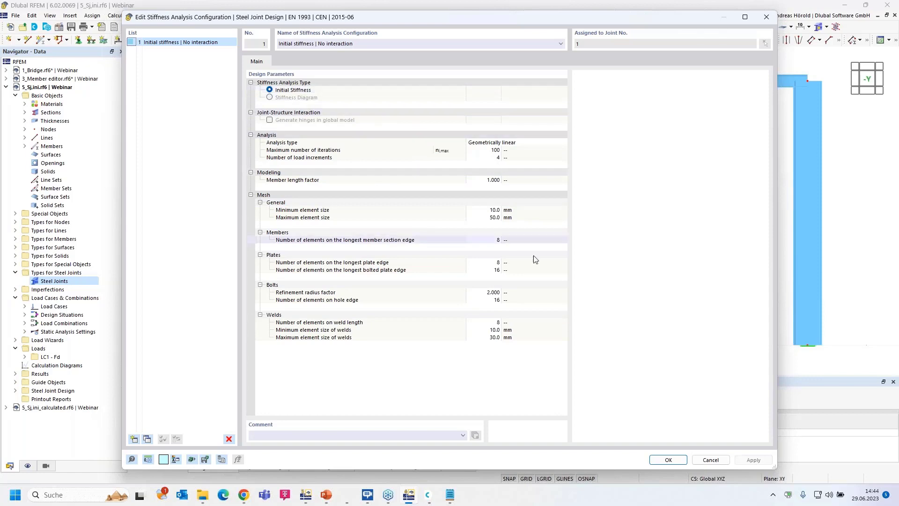
{"action": "left_click", "coordinate": [668, 460]}
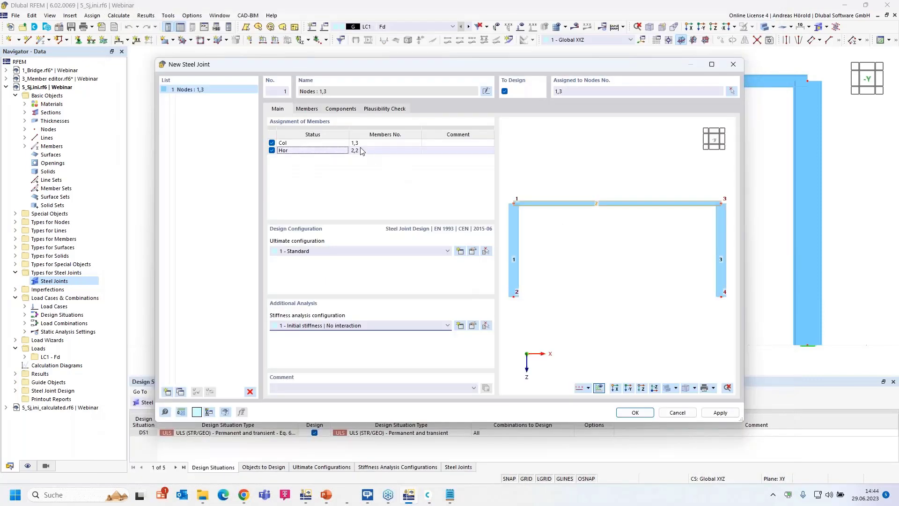
{"action": "left_click", "coordinate": [307, 108]}
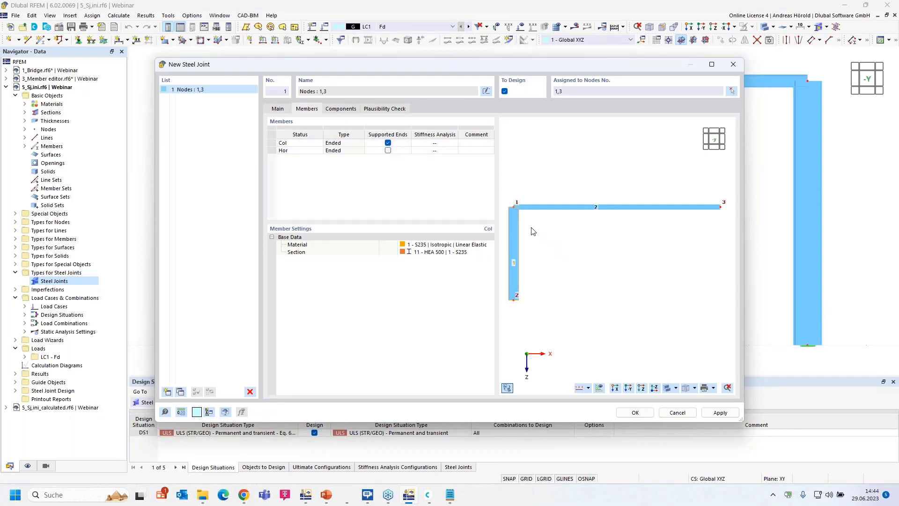
{"action": "scroll", "coordinate": [534, 231], "scroll_direction": "up", "scroll_amount": 4}
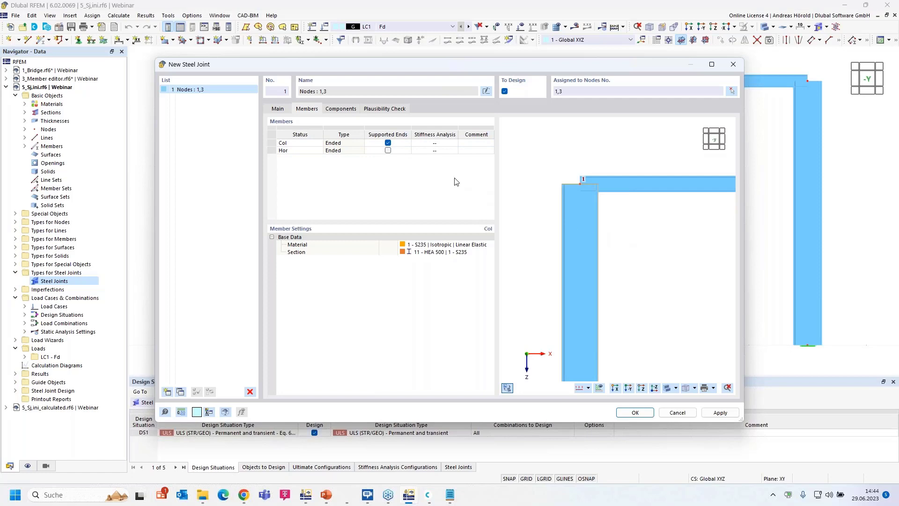
{"action": "left_click", "coordinate": [452, 150]}
{"action": "left_click", "coordinate": [454, 151]}
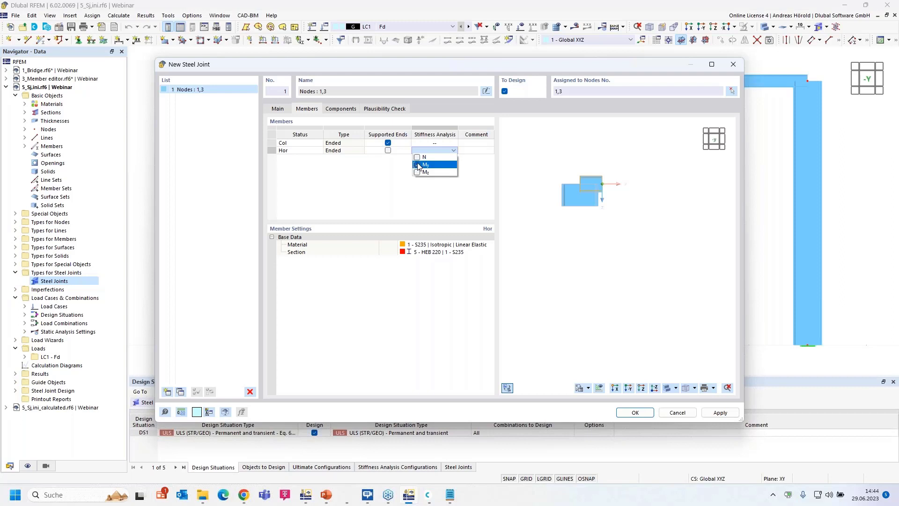
{"action": "left_click", "coordinate": [416, 166]}
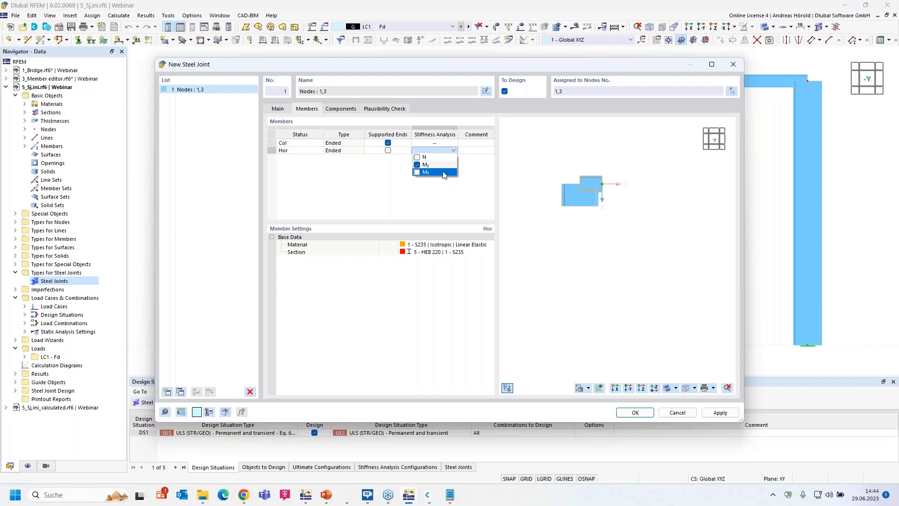
{"action": "left_click", "coordinate": [417, 158]}
{"action": "left_click", "coordinate": [417, 173]}
{"action": "left_click", "coordinate": [417, 173]}
{"action": "left_click", "coordinate": [417, 158]}
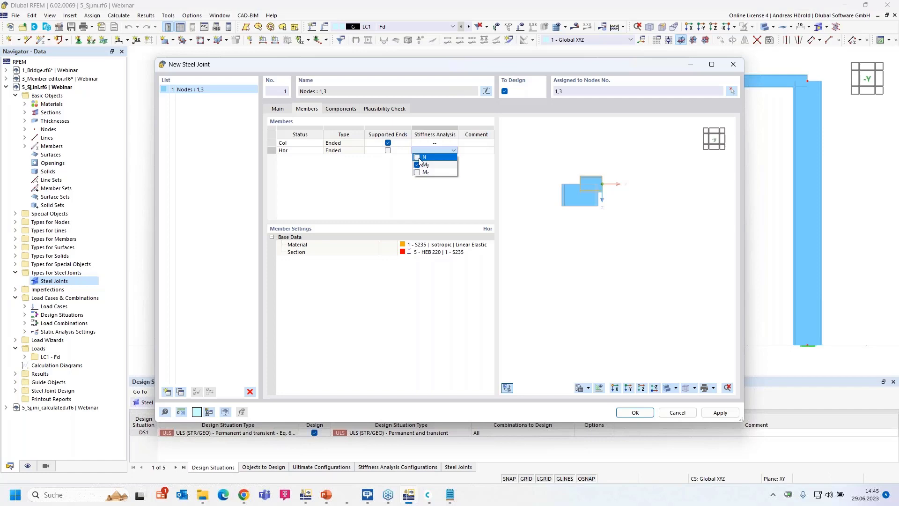
{"action": "left_click", "coordinate": [481, 186]}
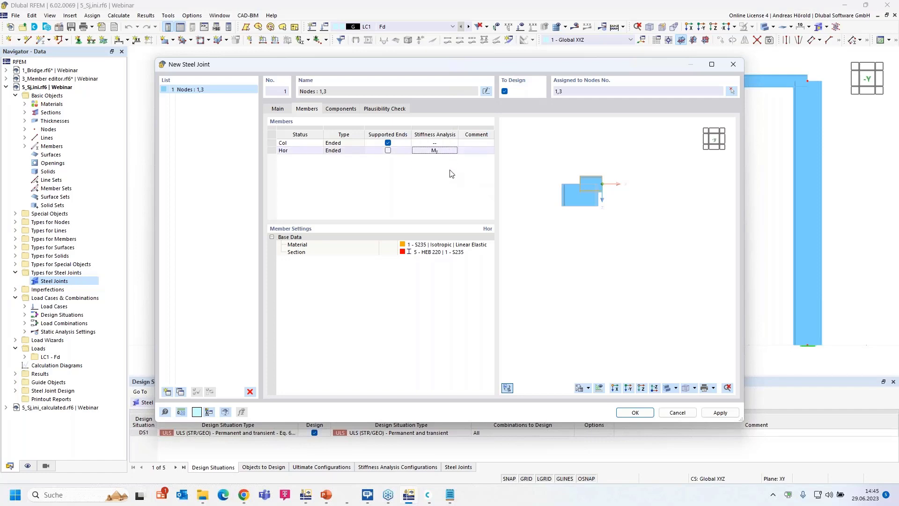
- Insert the joint components from the rigid Beam to Column template End Plate | Column Stiffeners I
{"action": "left_click", "coordinate": [340, 109]}
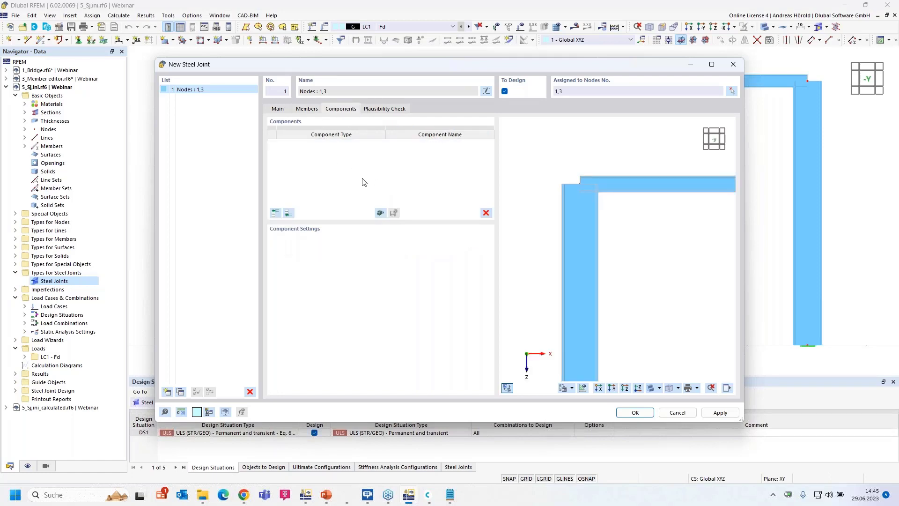
{"action": "left_click", "coordinate": [380, 214]}
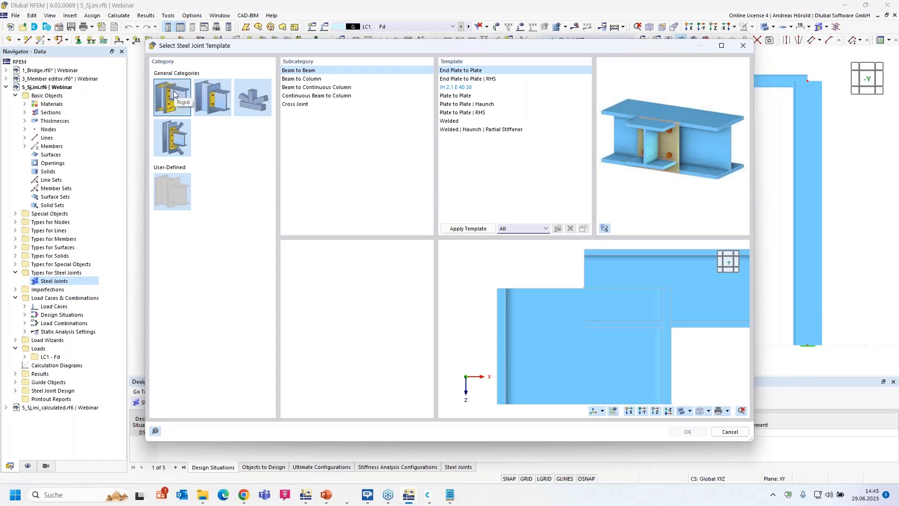
{"action": "left_click", "coordinate": [215, 103]}
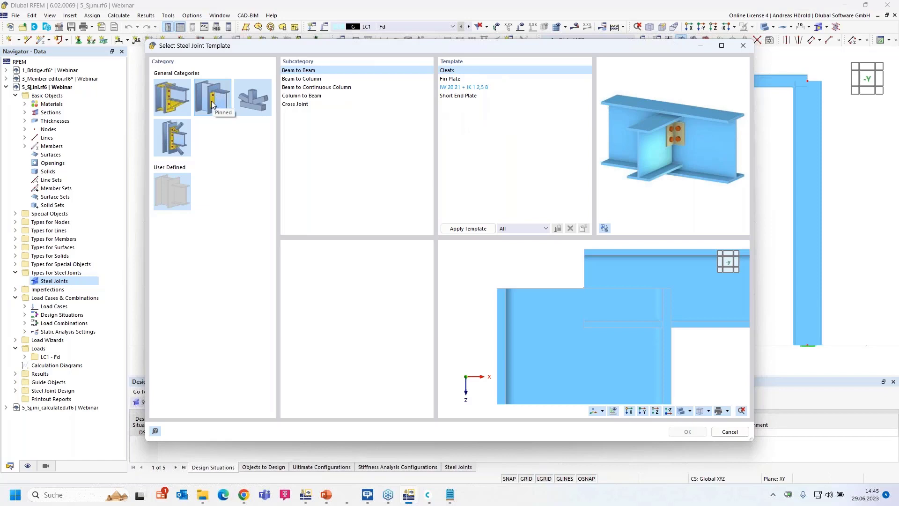
{"action": "left_click", "coordinate": [249, 102]}
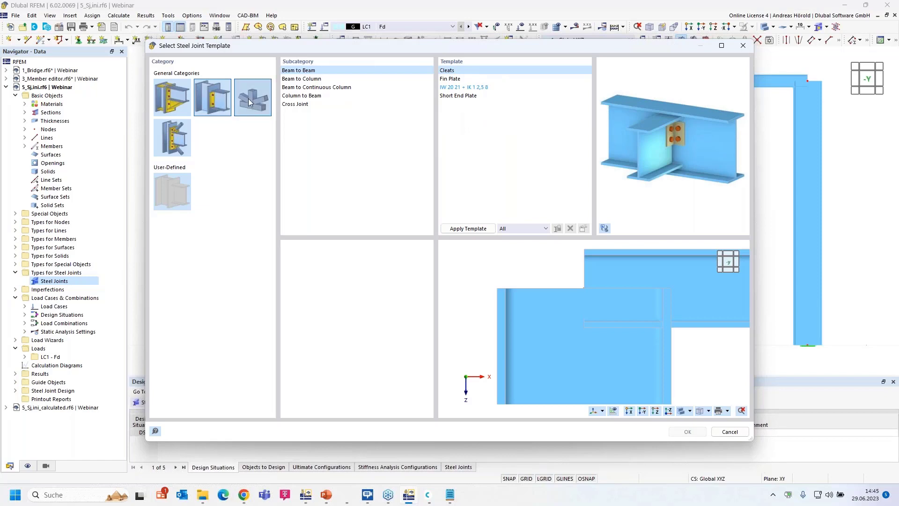
{"action": "left_click", "coordinate": [171, 142]}
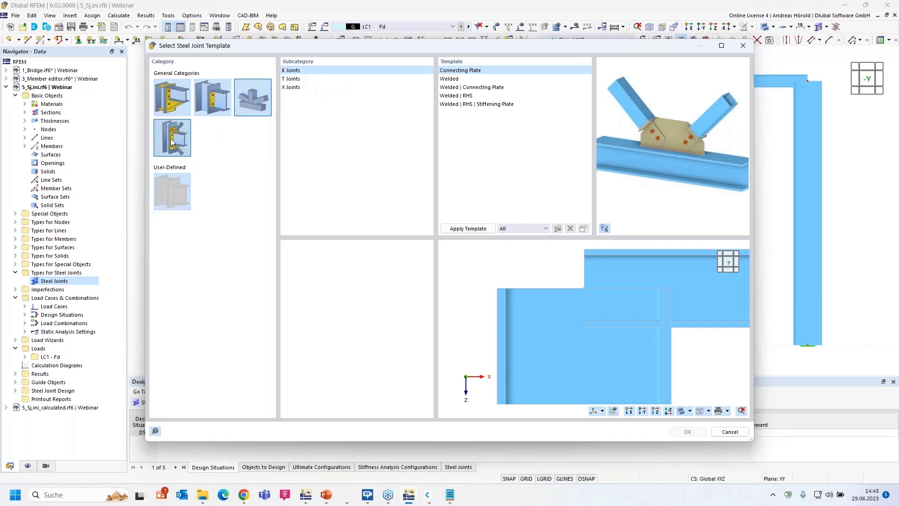
{"action": "left_click", "coordinate": [172, 99]}
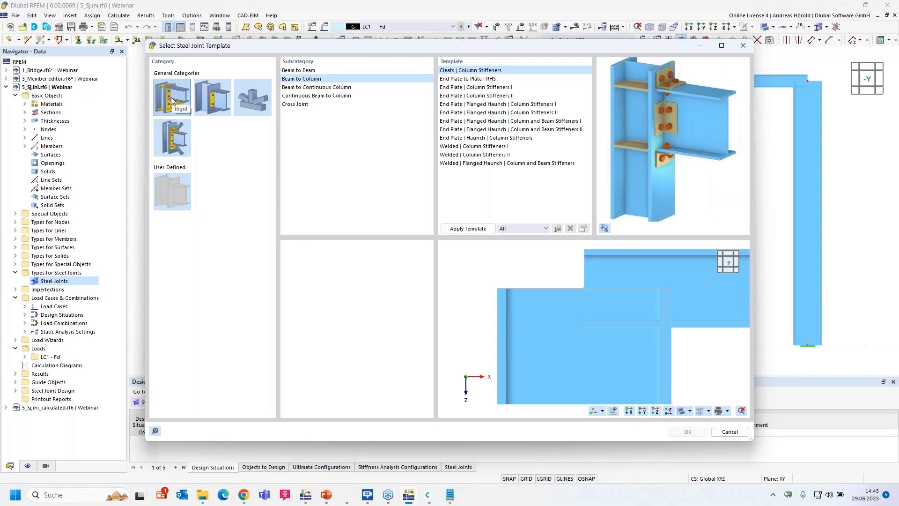
{"action": "left_click", "coordinate": [305, 80]}
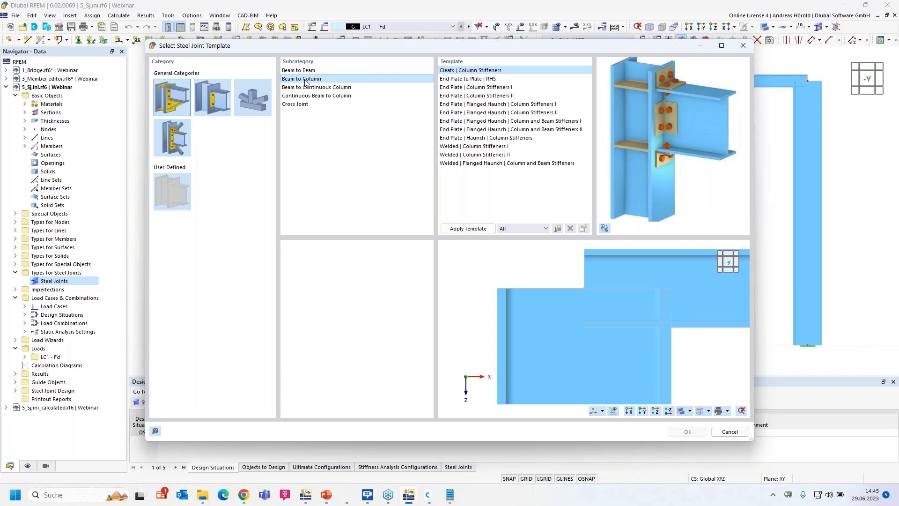
{"action": "left_click", "coordinate": [496, 89]}
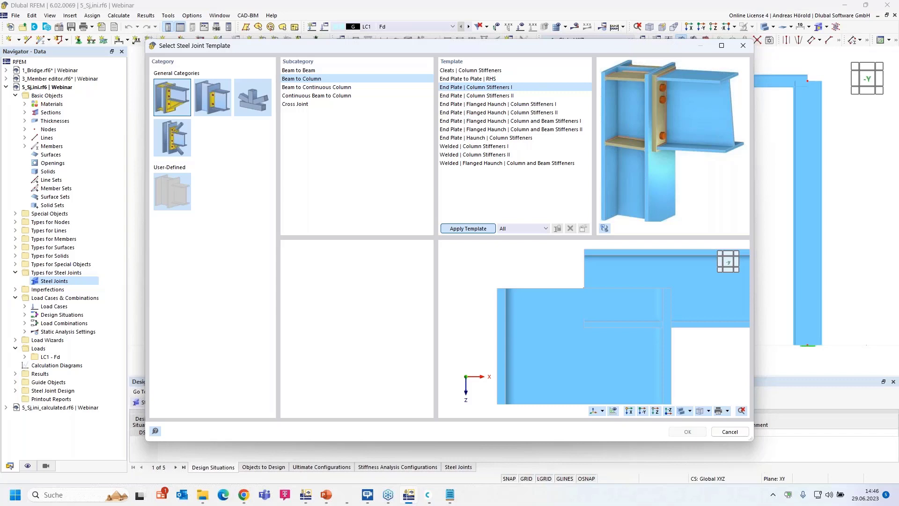
{"action": "left_click", "coordinate": [468, 228]}
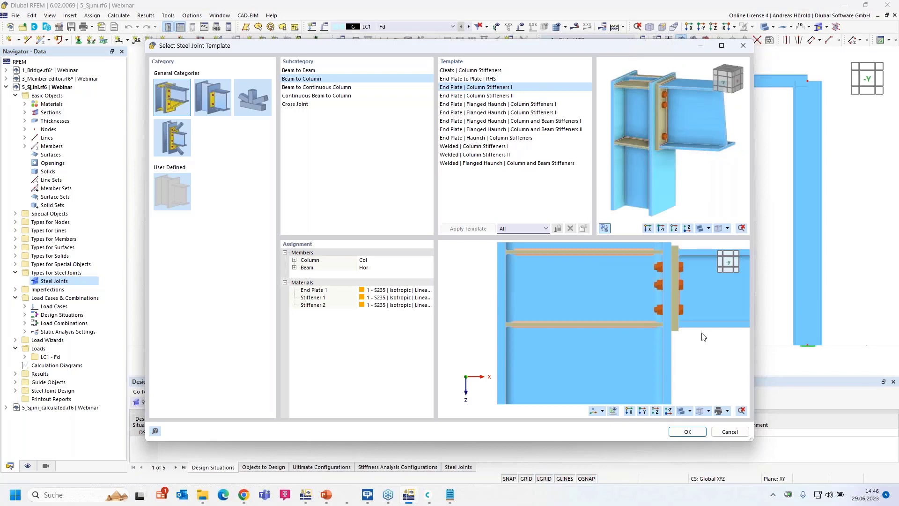
{"action": "scroll", "coordinate": [604, 304], "scroll_direction": "down", "scroll_amount": 1}
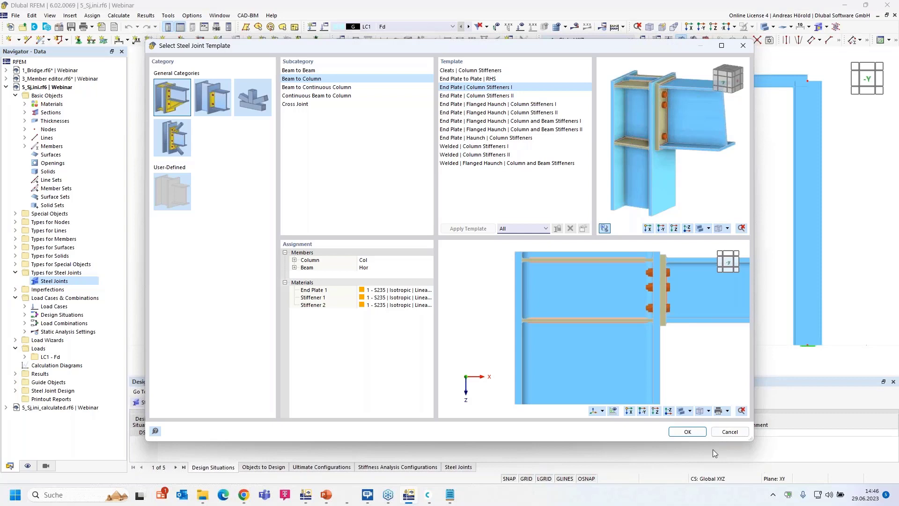
{"action": "left_click", "coordinate": [687, 432]}
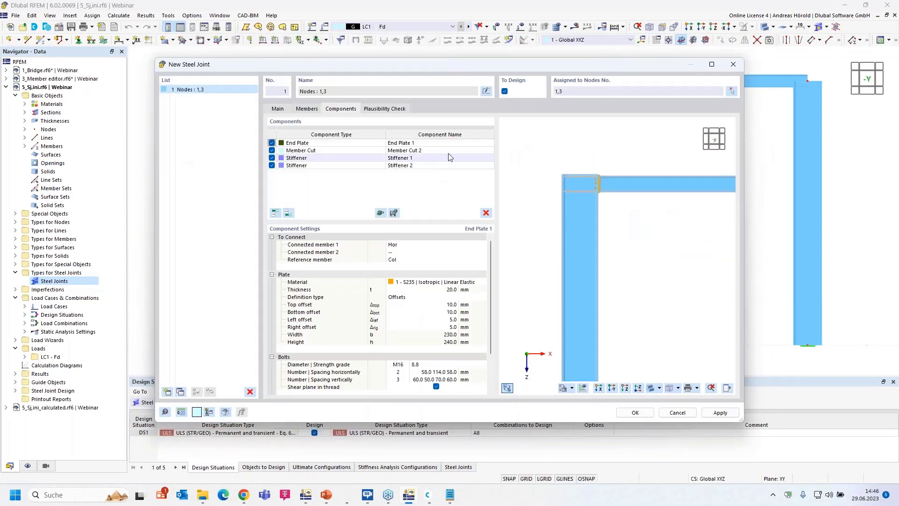
- Set the offset of the column's member cut to -120 mm
{"action": "scroll", "coordinate": [594, 180], "scroll_direction": "up", "scroll_amount": 2}
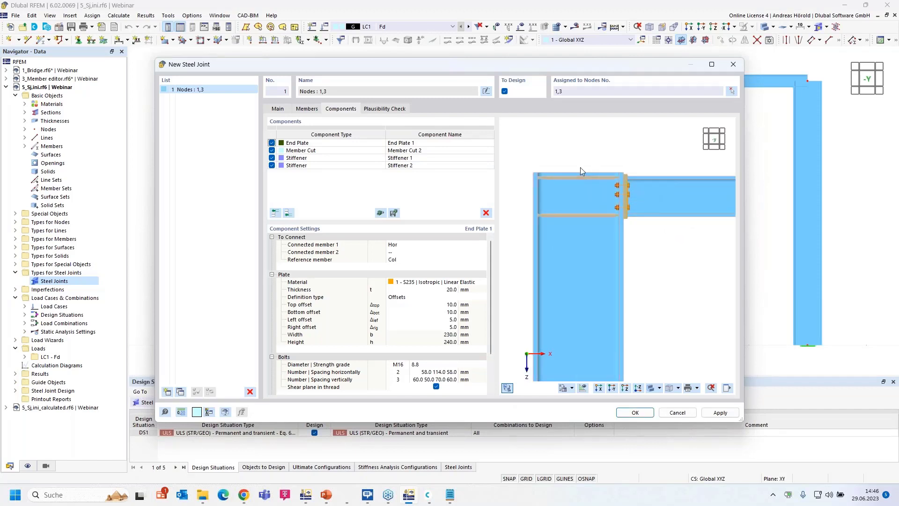
{"action": "scroll", "coordinate": [580, 171], "scroll_direction": "up", "scroll_amount": 2}
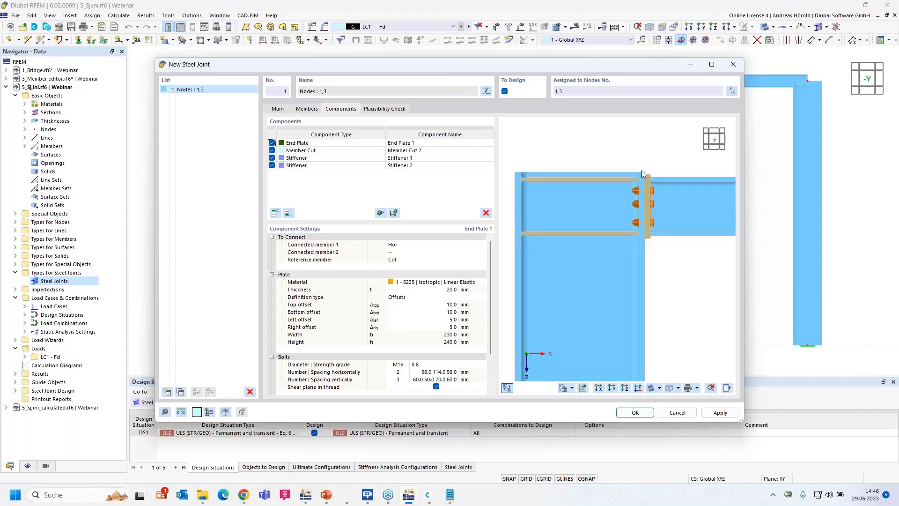
{"action": "left_click", "coordinate": [345, 151]}
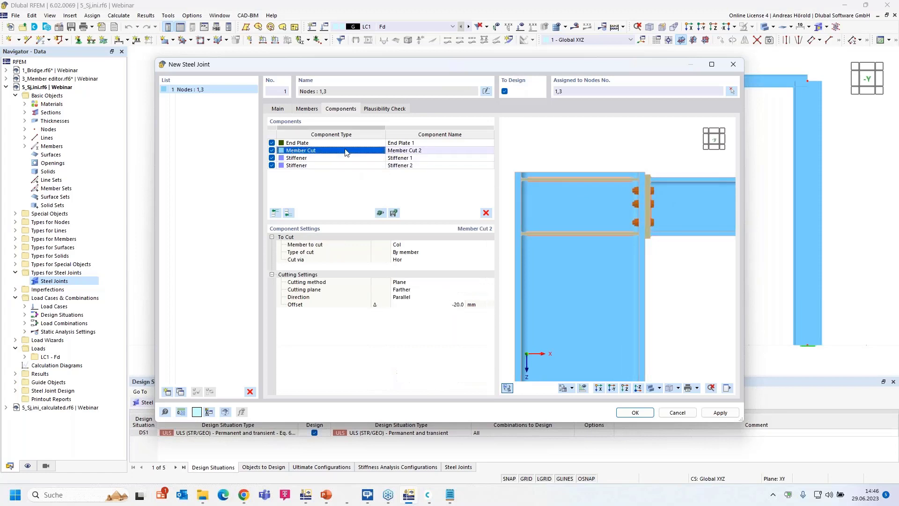
{"action": "left_click", "coordinate": [345, 151]}
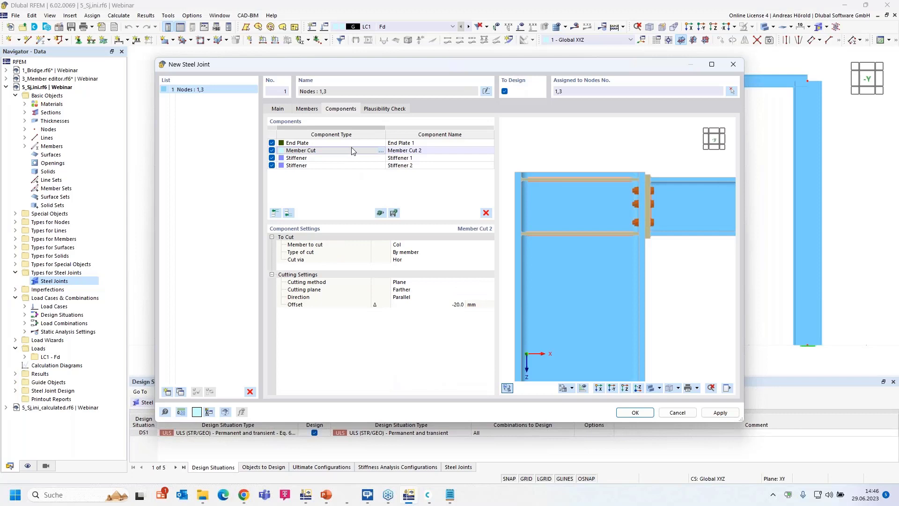
{"action": "left_click", "coordinate": [456, 305]}
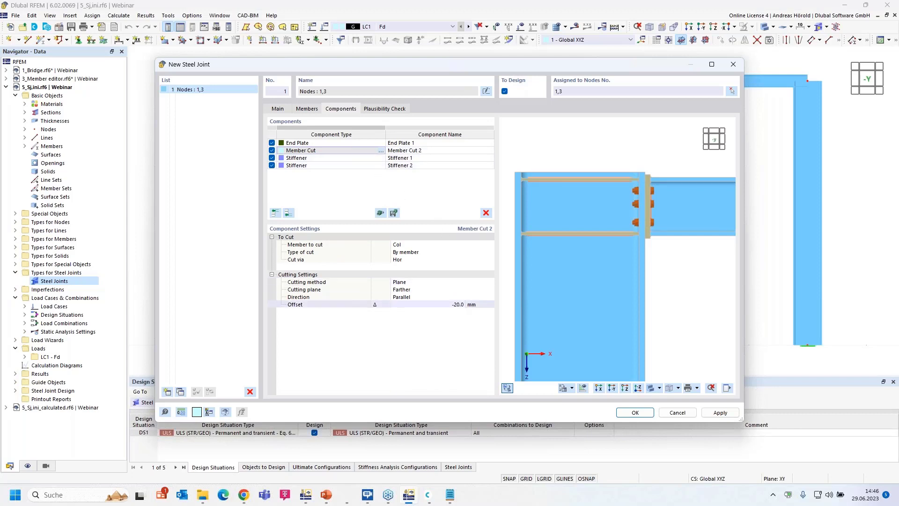
{"action": "left_click", "coordinate": [456, 305]}
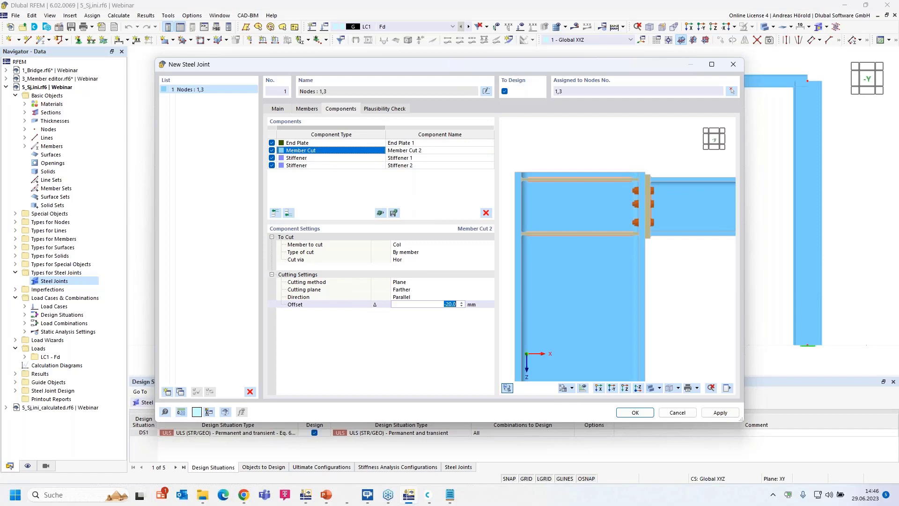
{"action": "key", "text": "BackSpace"}
{"action": "type", "text": "-120"}
{"action": "key", "text": "Return"}
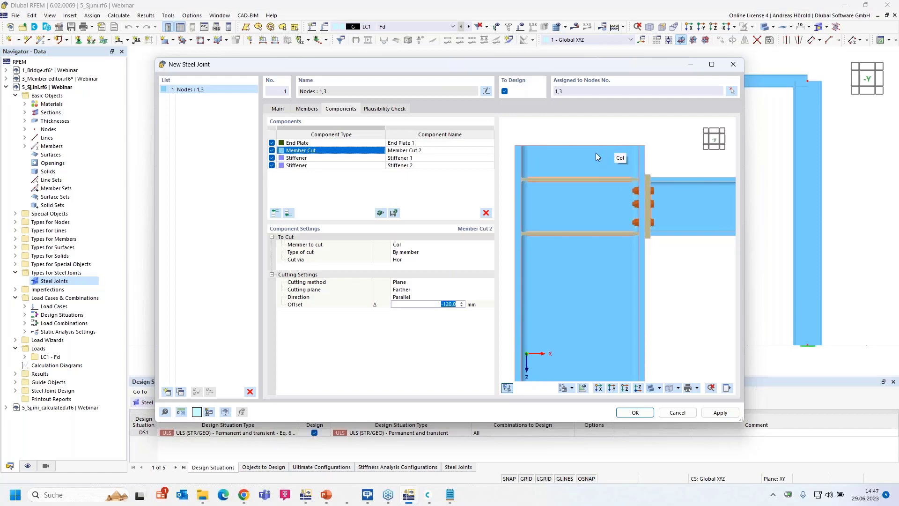
- Set the thickness of End Plate 1 to 35 mm
{"action": "left_click", "coordinate": [319, 138]}
{"action": "left_click", "coordinate": [427, 143]}
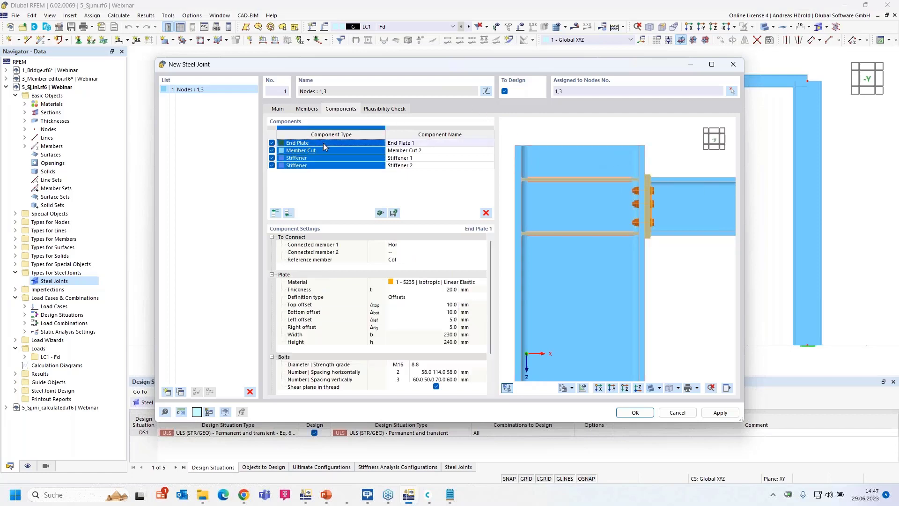
{"action": "left_click", "coordinate": [428, 143]}
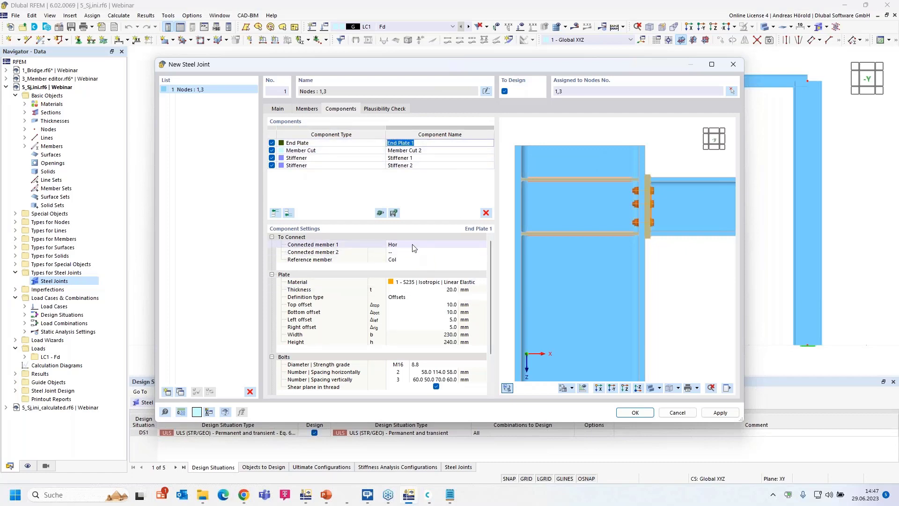
{"action": "left_click", "coordinate": [452, 290]}
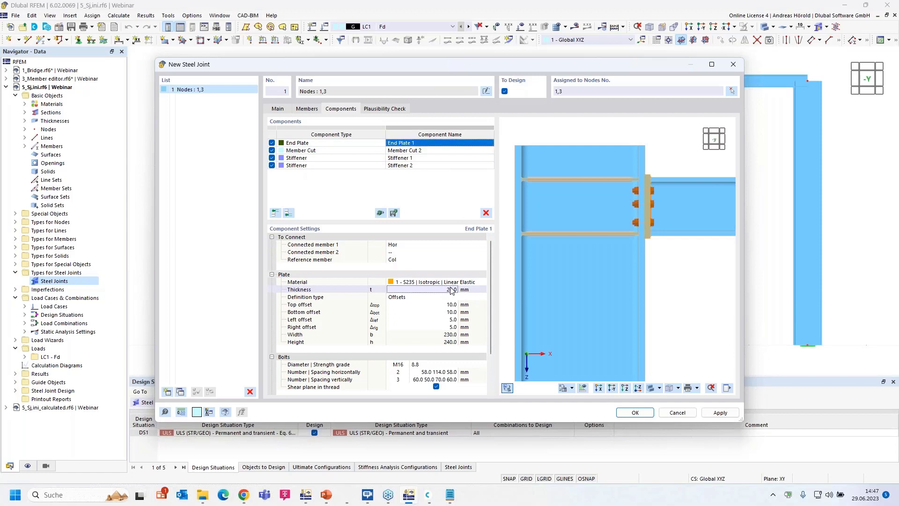
{"action": "type", "text": "35"}
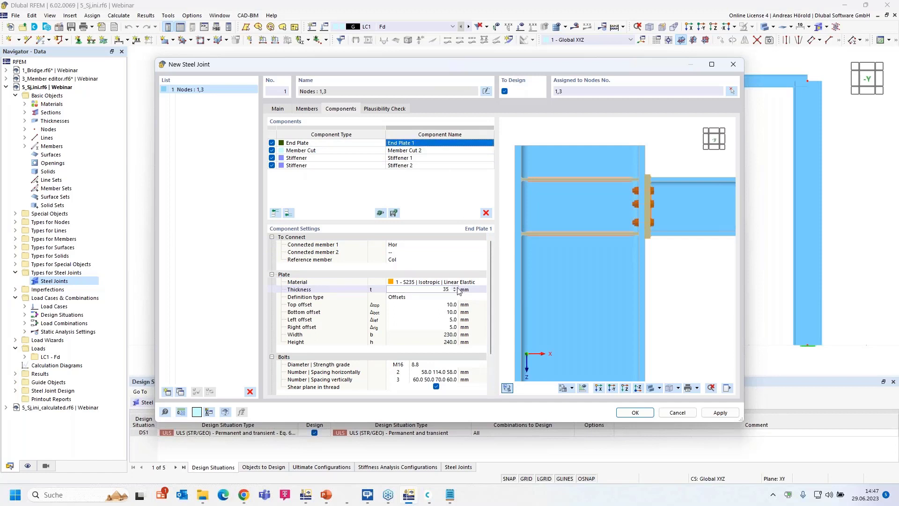
{"action": "key", "text": "Tab"}
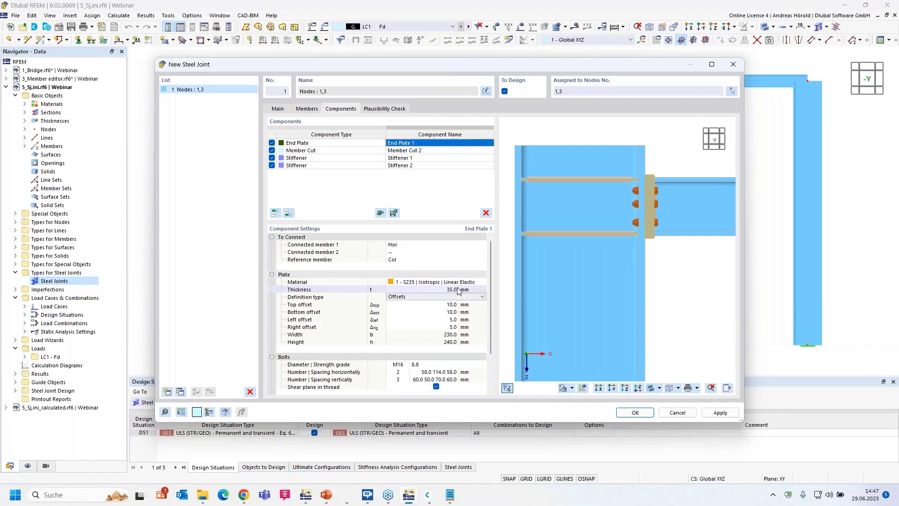
- Define End Plate 1 by dimensions and position, with width 220 mm, height 340 mm and vertical offset 105 mm
{"action": "left_click", "coordinate": [457, 296]}
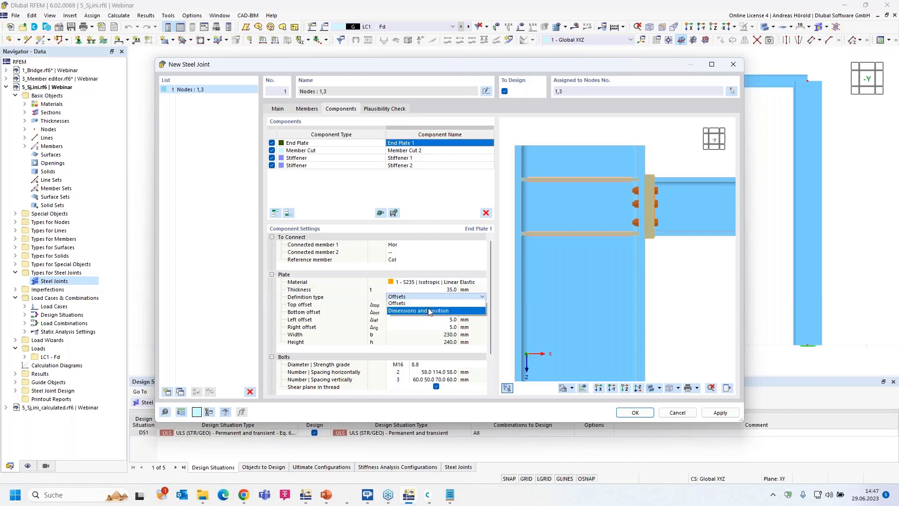
{"action": "left_click", "coordinate": [445, 311]}
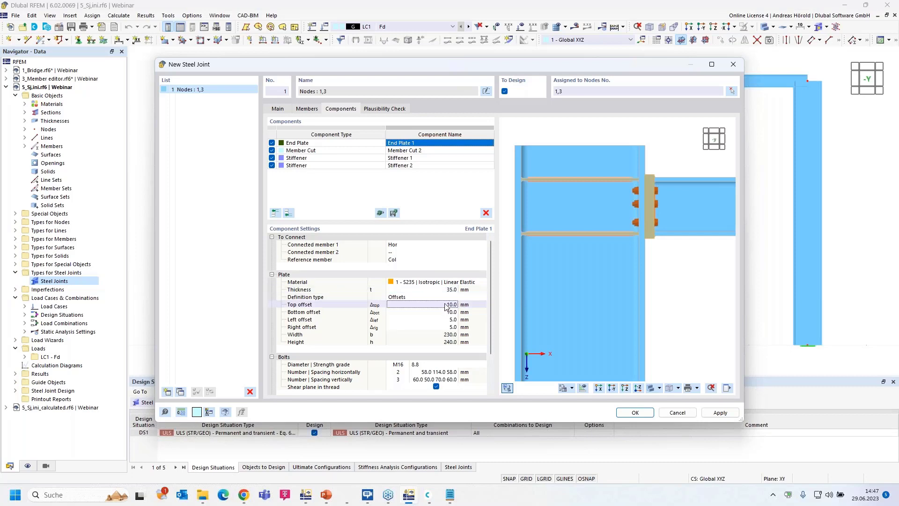
{"action": "left_click", "coordinate": [447, 296]}
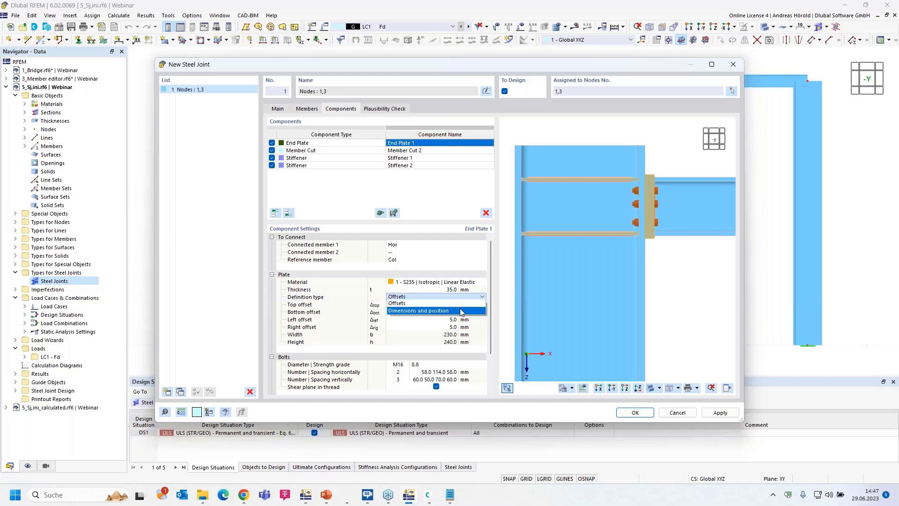
{"action": "left_click", "coordinate": [462, 311]}
{"action": "left_click", "coordinate": [442, 304]}
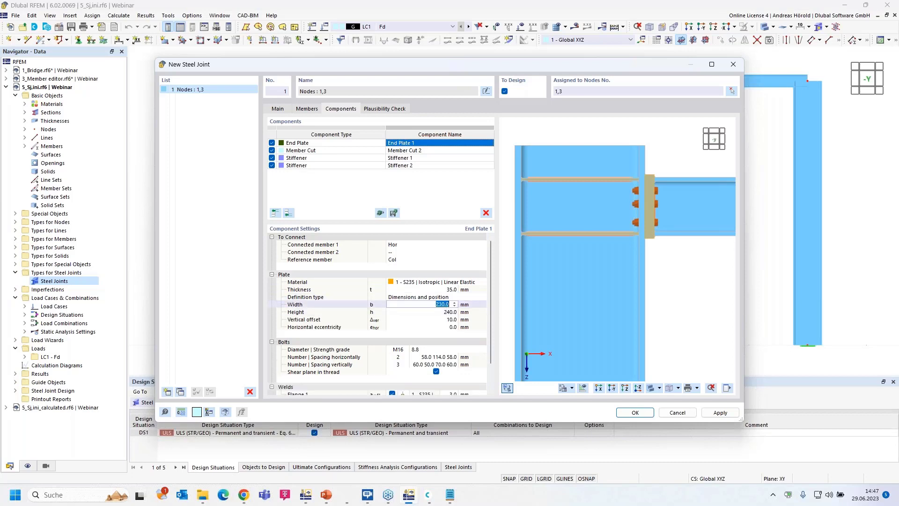
{"action": "type", "text": "220"}
{"action": "key", "text": "Tab"}
{"action": "type", "text": "340"}
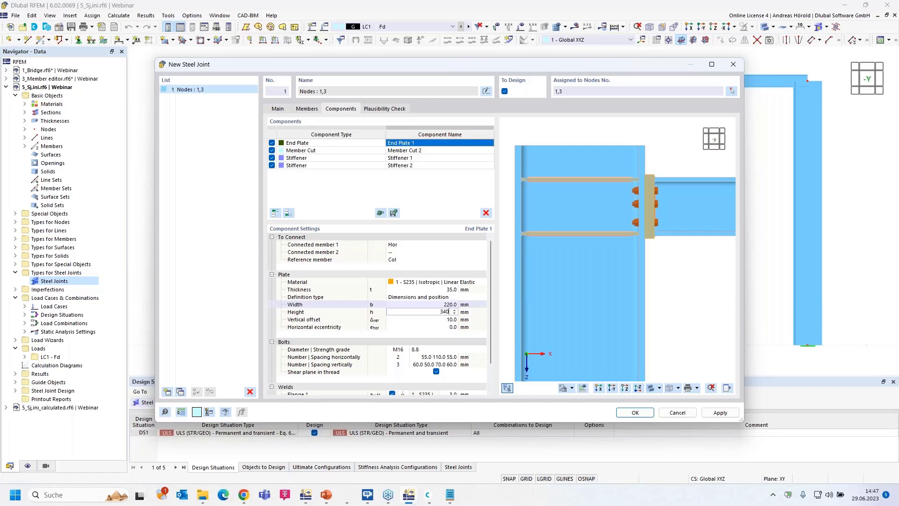
{"action": "key", "text": "Tab"}
{"action": "type", "text": "105"}
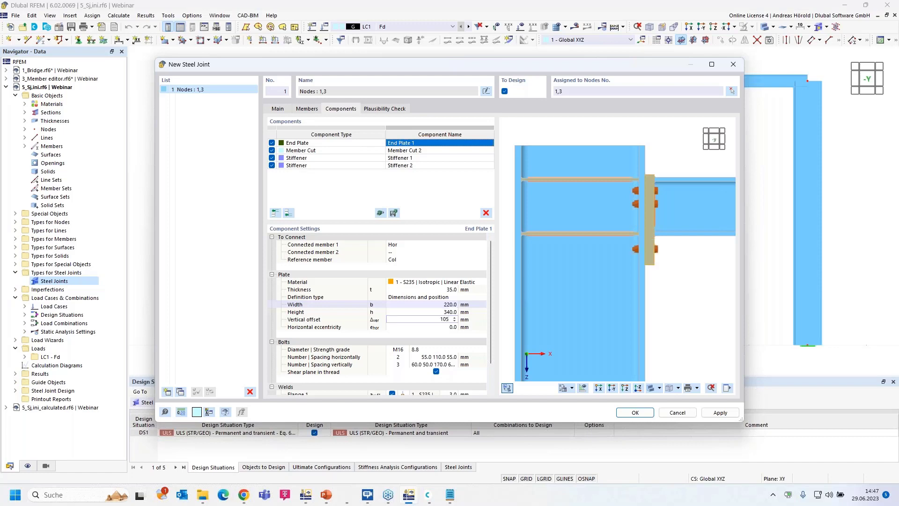
{"action": "key", "text": "Tab"}
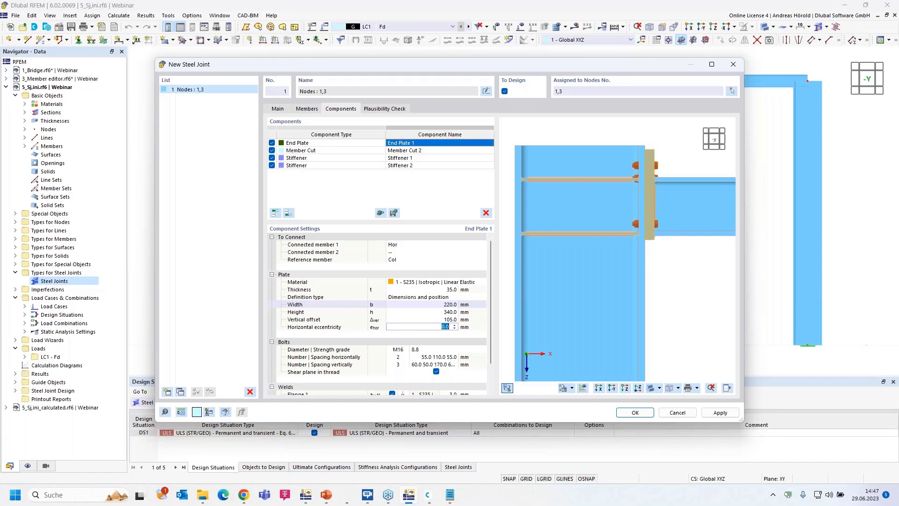
- Set the end plate's bolts to diameter M24 and strength grade 10.9
{"action": "left_click", "coordinate": [402, 349]}
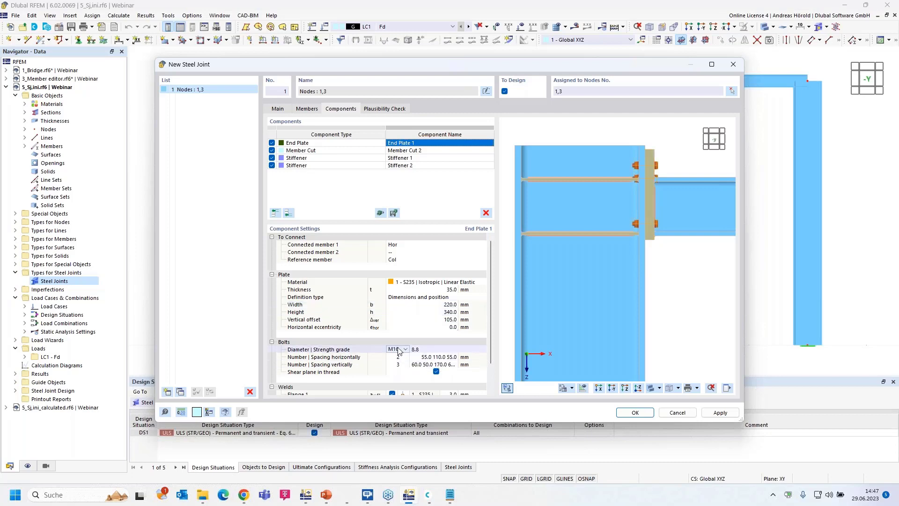
{"action": "left_click", "coordinate": [407, 349]}
{"action": "left_click", "coordinate": [399, 398]}
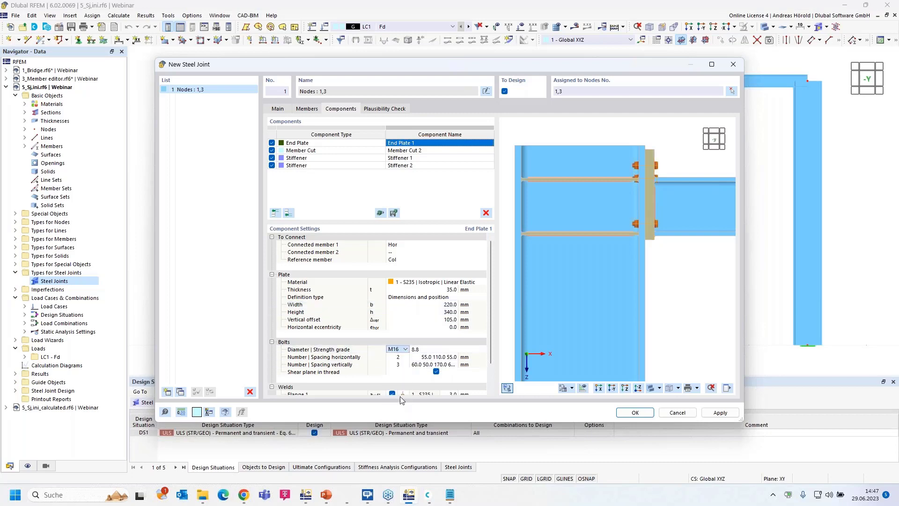
{"action": "left_click", "coordinate": [430, 352]}
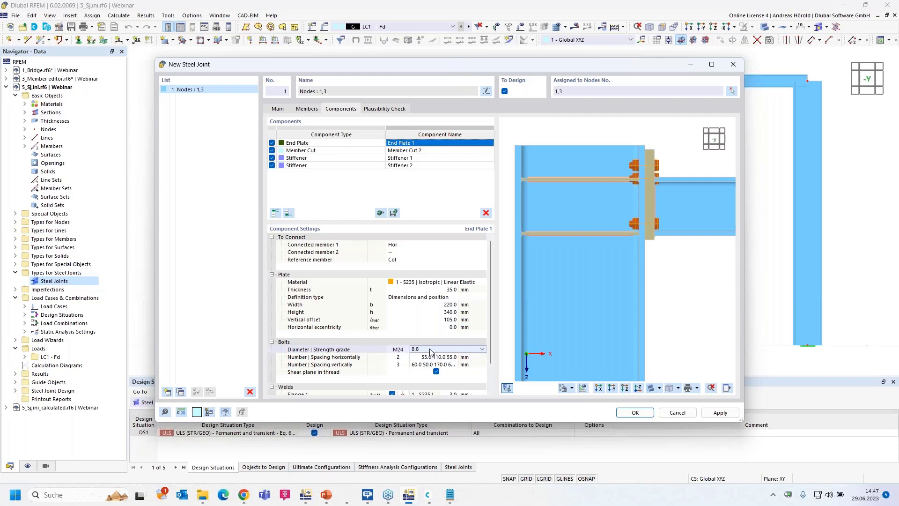
{"action": "left_click", "coordinate": [436, 353]}
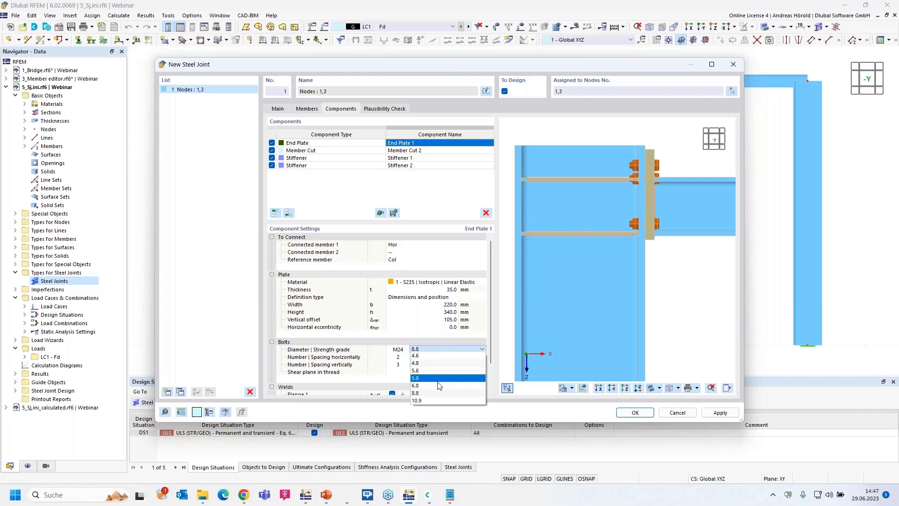
{"action": "scroll", "coordinate": [437, 398], "scroll_direction": "down", "scroll_amount": 1}
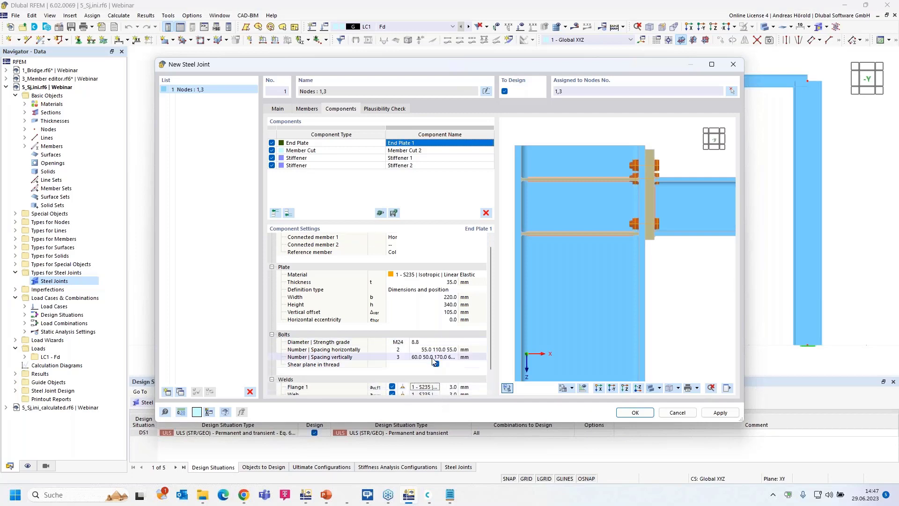
{"action": "left_click", "coordinate": [438, 341]}
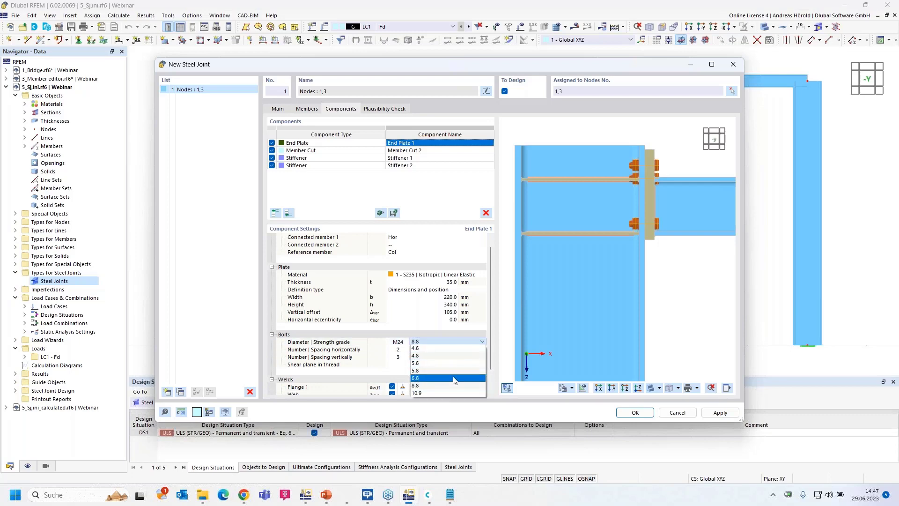
{"action": "left_click", "coordinate": [457, 393]}
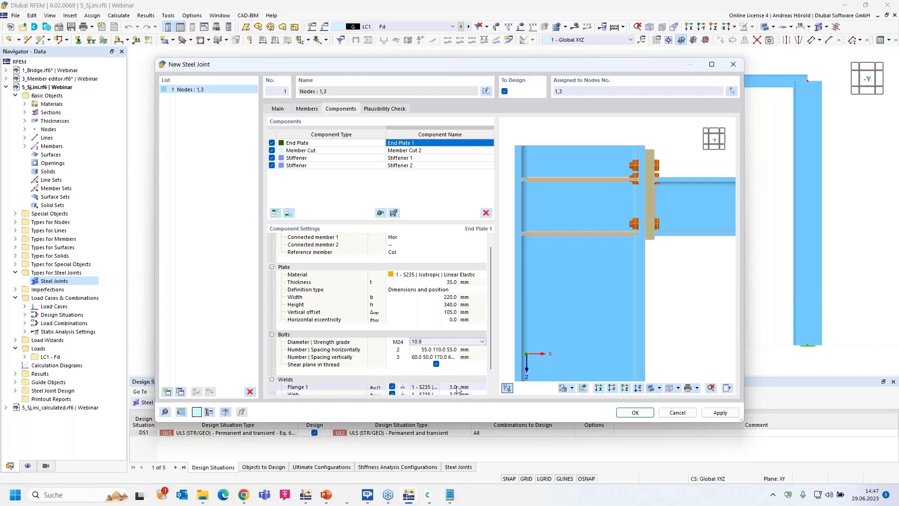
- Set the end plate's bolt spacing to 50, 120, 50 mm horizontally and 55, 115, 90, 80 mm vertically
{"action": "left_click", "coordinate": [440, 349]}
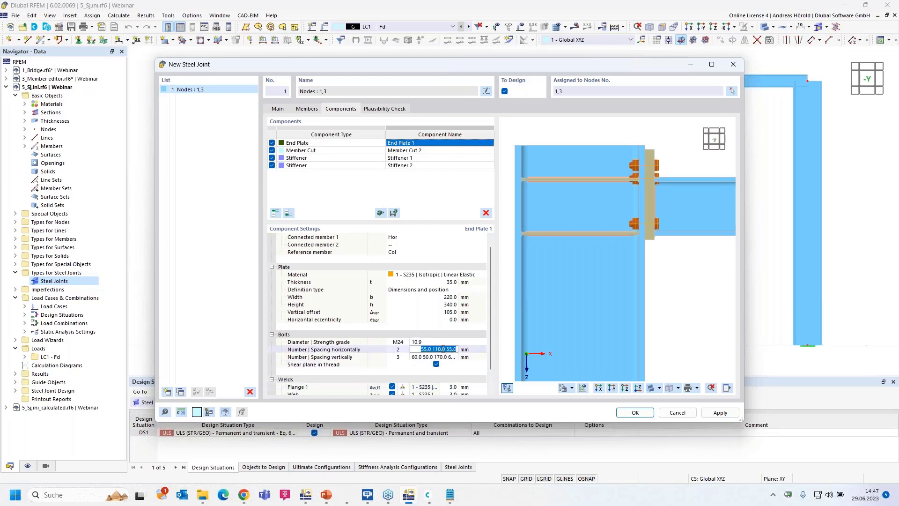
{"action": "type", "text": "50"}
{"action": "key", "text": "Tab"}
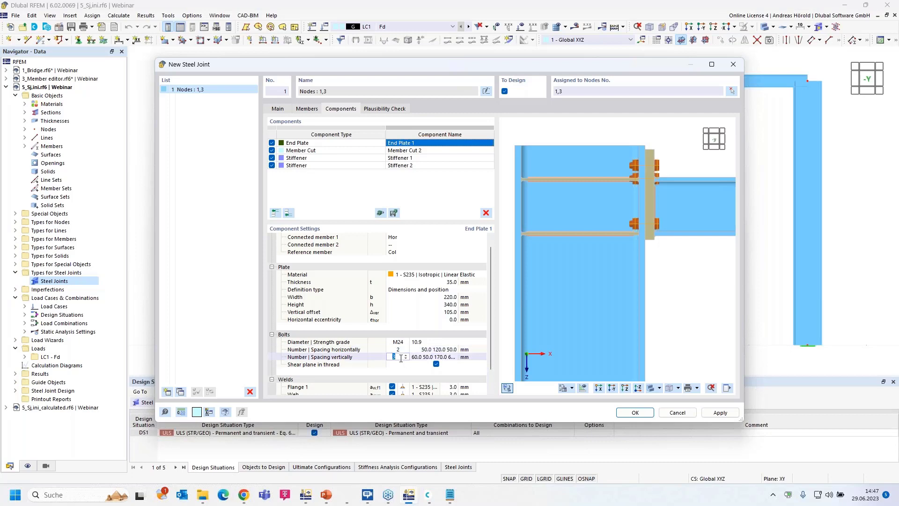
{"action": "left_click", "coordinate": [425, 358]}
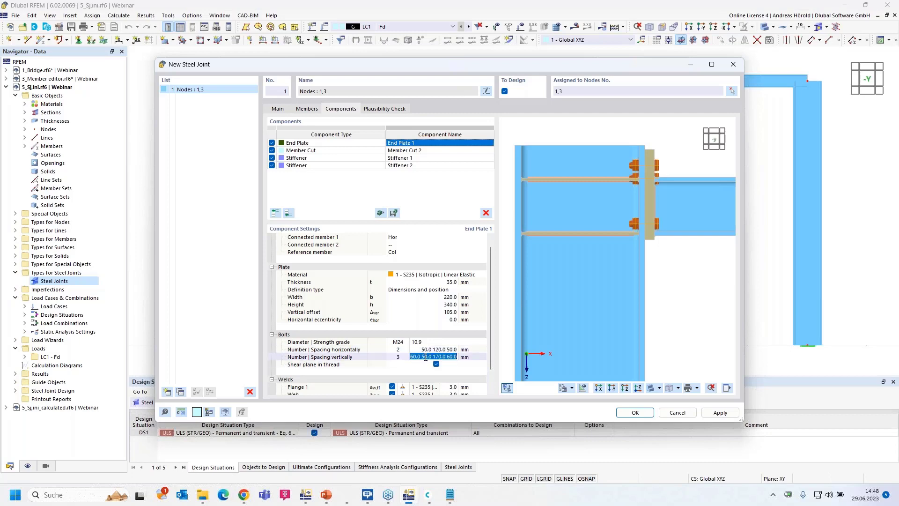
{"action": "type", "text": "55"}
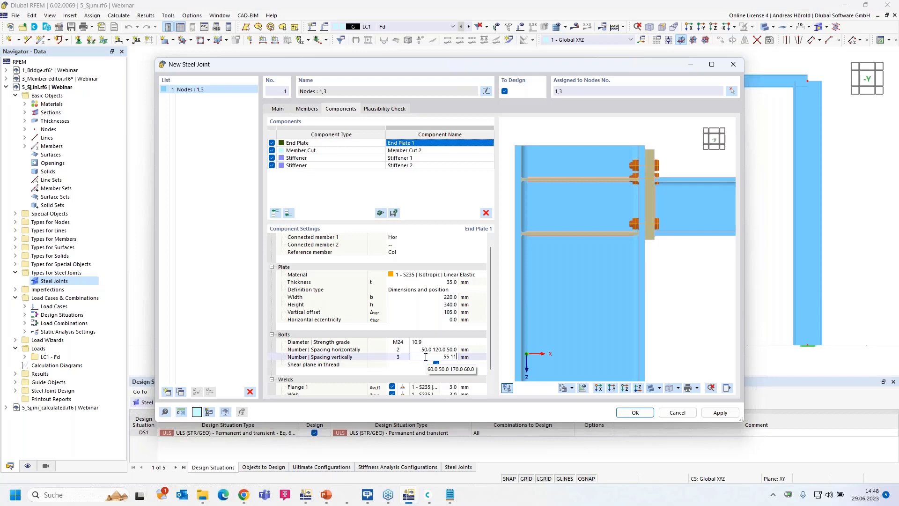
{"action": "type", "text": " 115 90"}
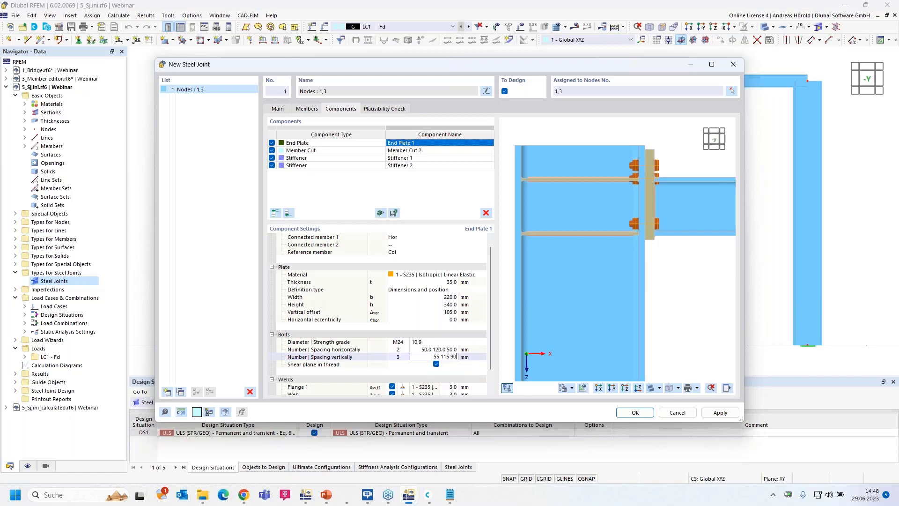
{"action": "key", "text": "Return"}
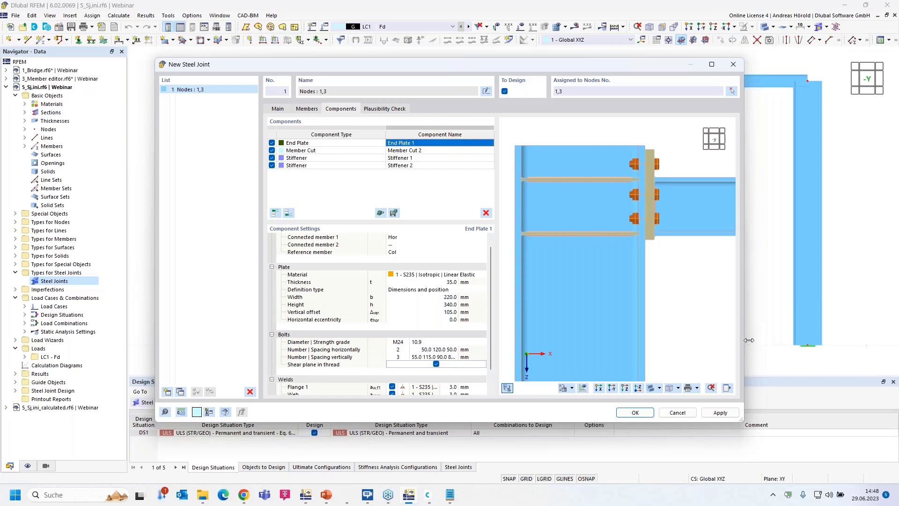
- Widen the steel joint dialog and disable the shear plane in thread option for the end plate's bolts
{"action": "left_click_drag", "start_coordinate": [748, 340], "coordinate": [818, 340]}
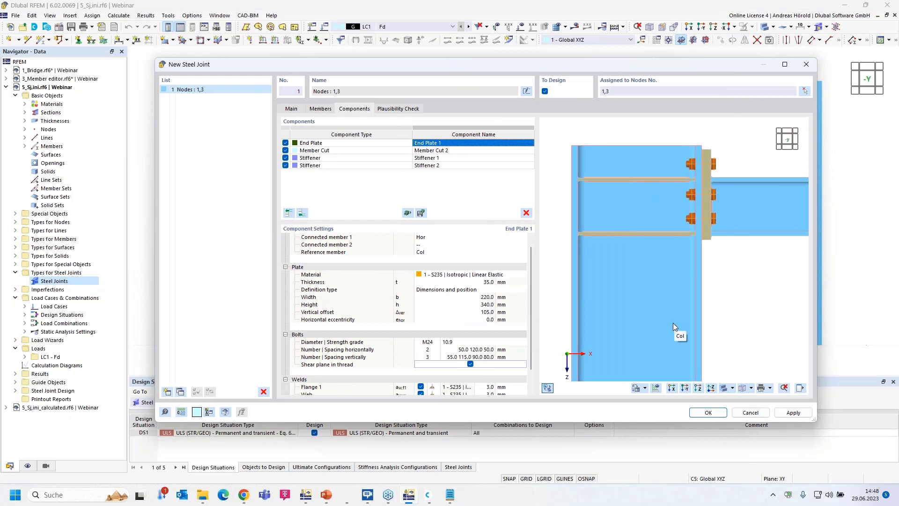
{"action": "scroll", "coordinate": [472, 337], "scroll_direction": "down", "scroll_amount": 1}
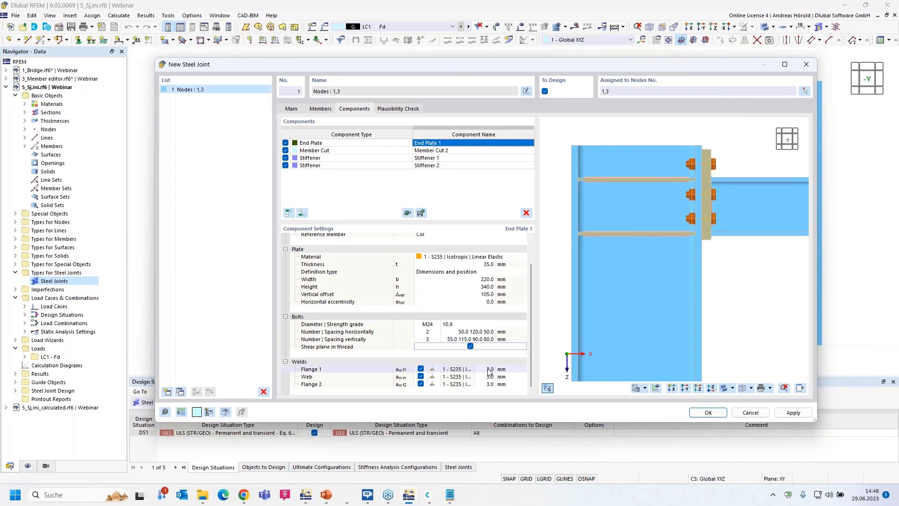
{"action": "left_click", "coordinate": [470, 346]}
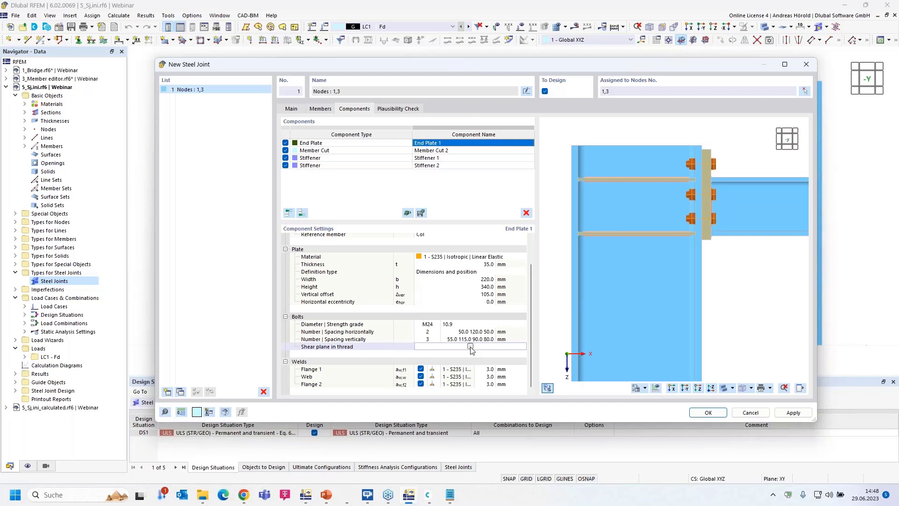
- Set the end plate's weld sizes to 8 mm for Flange 1, 5 mm for the web and 8 mm for Flange 2
{"action": "left_click", "coordinate": [489, 370]}
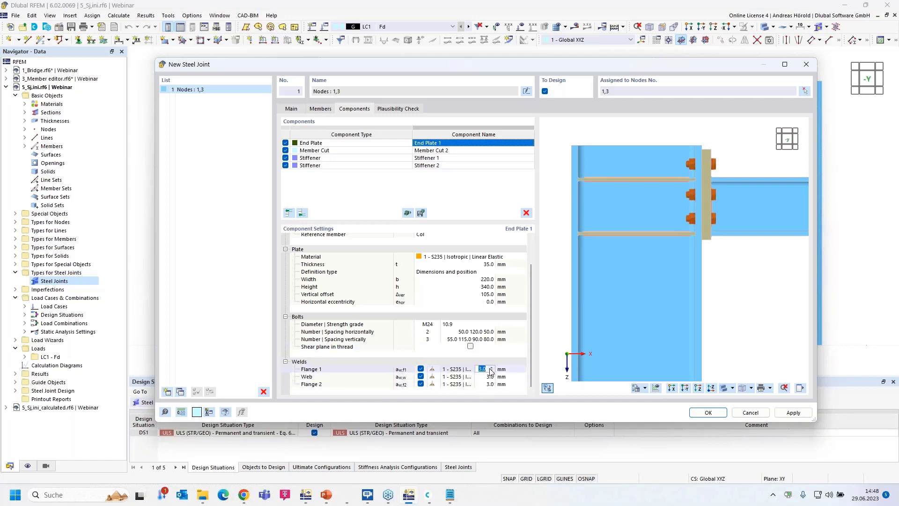
{"action": "type", "text": "8"}
{"action": "left_click", "coordinate": [489, 377]}
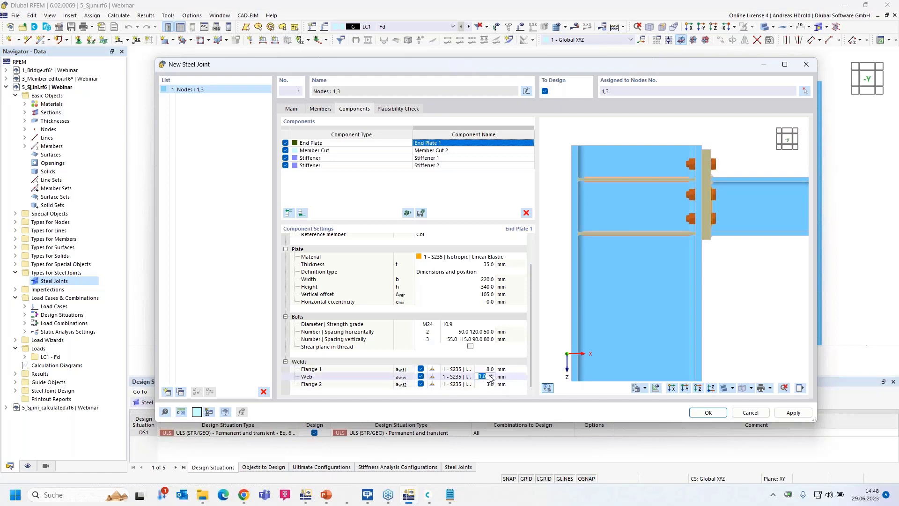
{"action": "type", "text": "5"}
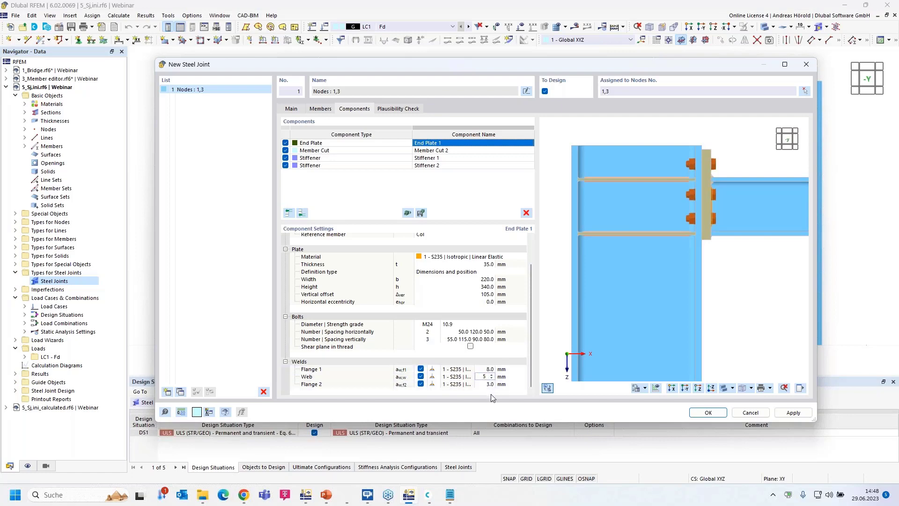
{"action": "left_click", "coordinate": [489, 384]}
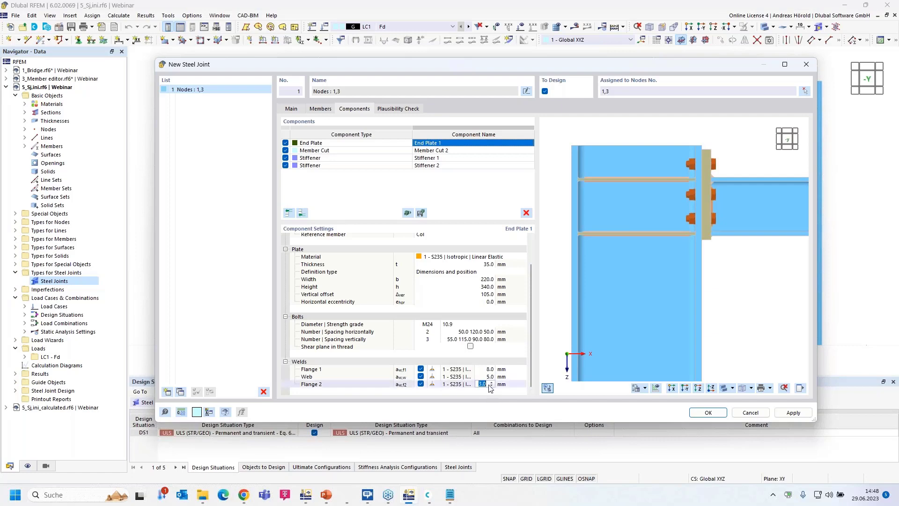
{"action": "type", "text": "5"}
{"action": "left_click", "coordinate": [523, 370]}
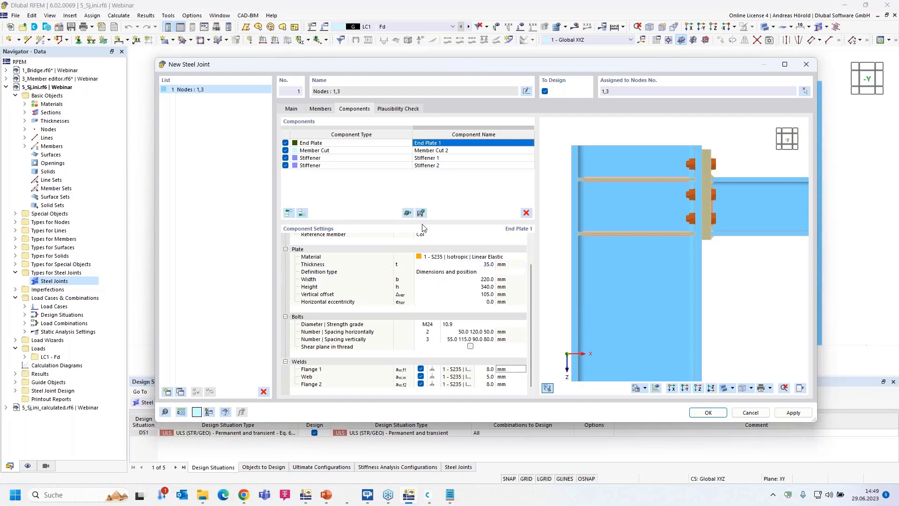
- Delete the Stiffener 2 component, which sits at the beam's lower flange, from the joint
{"action": "left_click", "coordinate": [459, 159]}
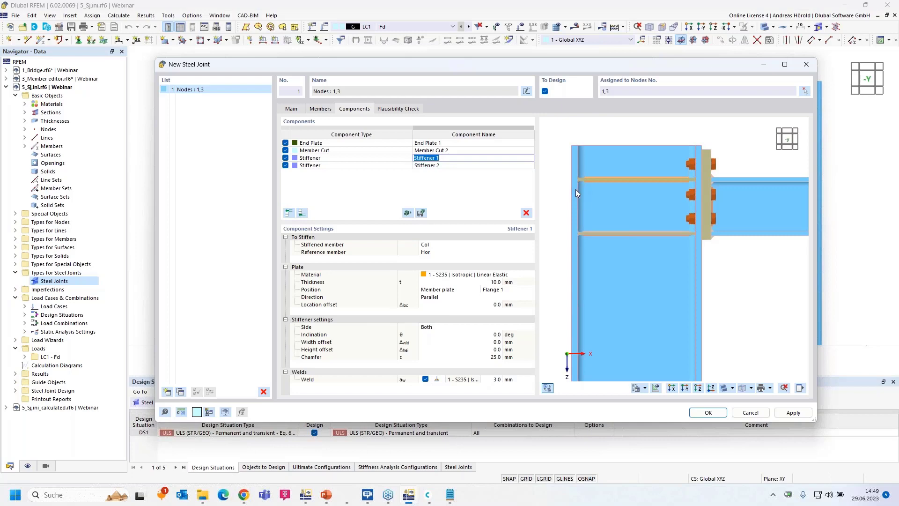
{"action": "left_click", "coordinate": [457, 165]}
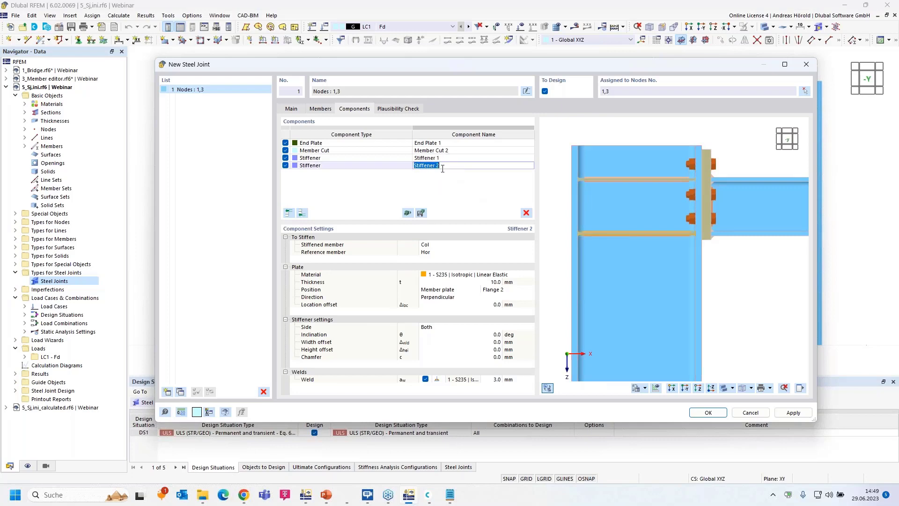
{"action": "left_click", "coordinate": [378, 165]}
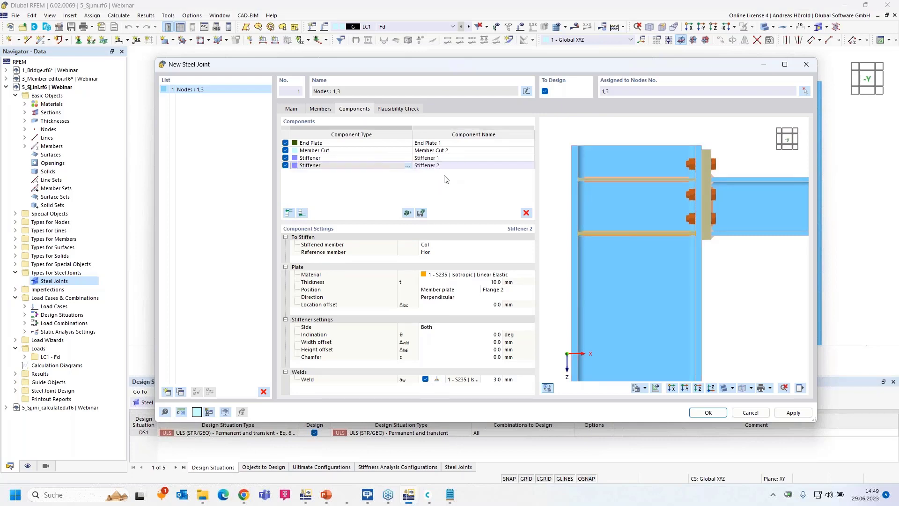
{"action": "left_click", "coordinate": [526, 214]}
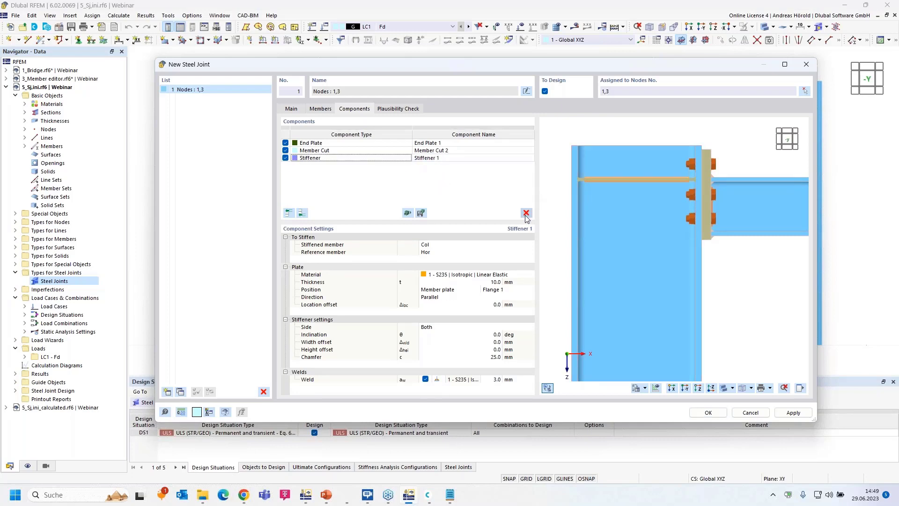
- Set the position of column stiffener Stiffener 1 to Both so plates sit at both beam flanges
{"action": "left_click", "coordinate": [462, 159]}
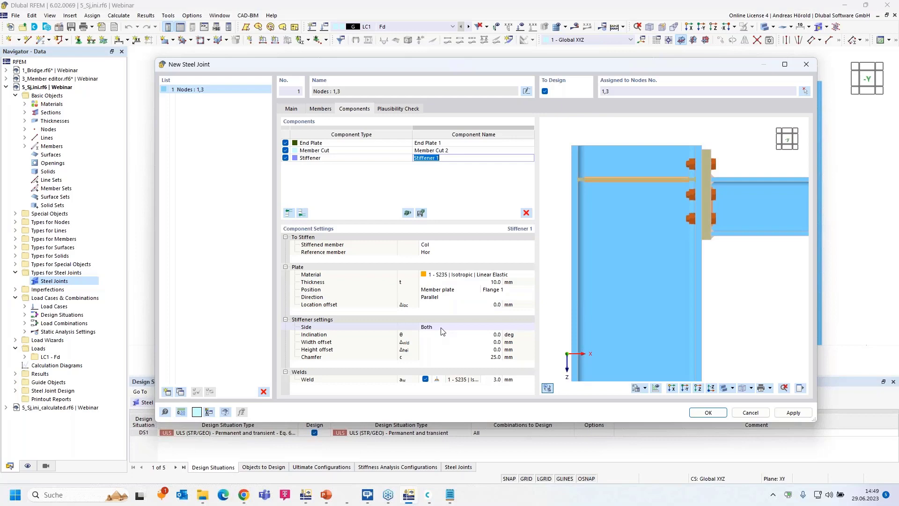
{"action": "left_click", "coordinate": [450, 290]}
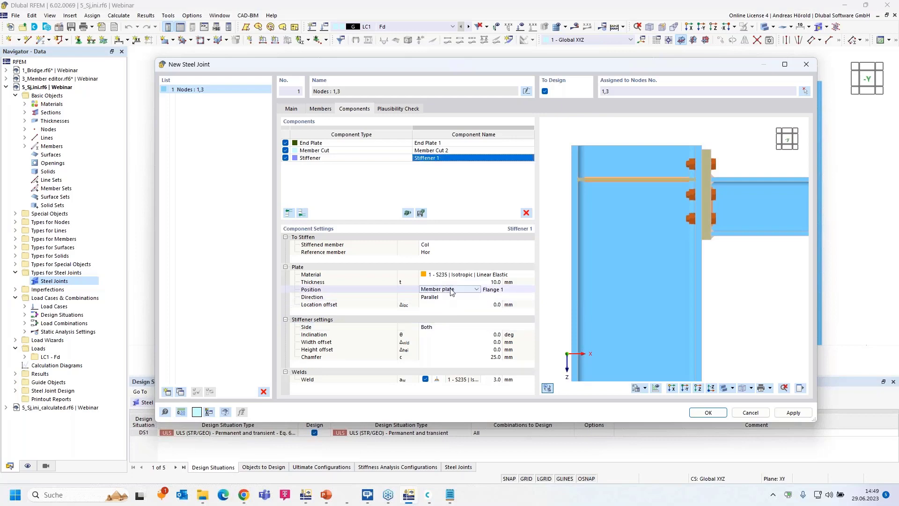
{"action": "left_click", "coordinate": [451, 291]}
{"action": "left_click", "coordinate": [446, 309]}
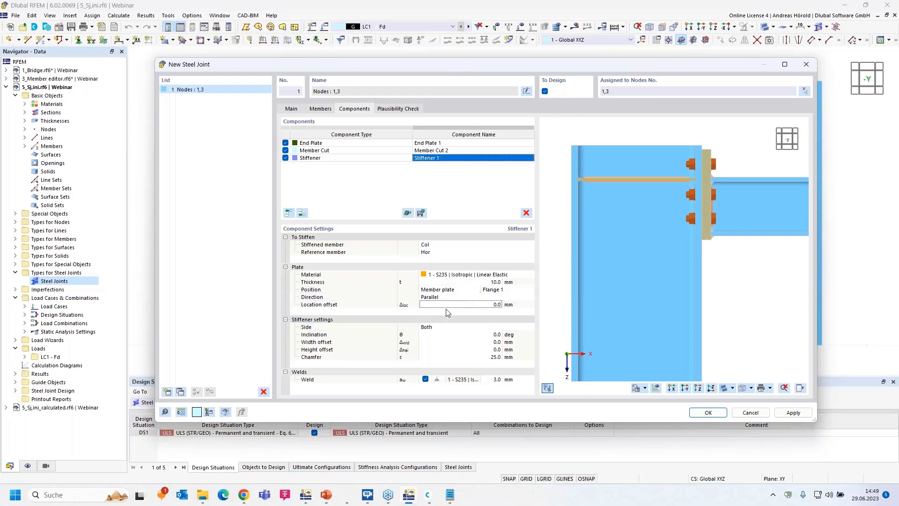
{"action": "left_click", "coordinate": [450, 290]}
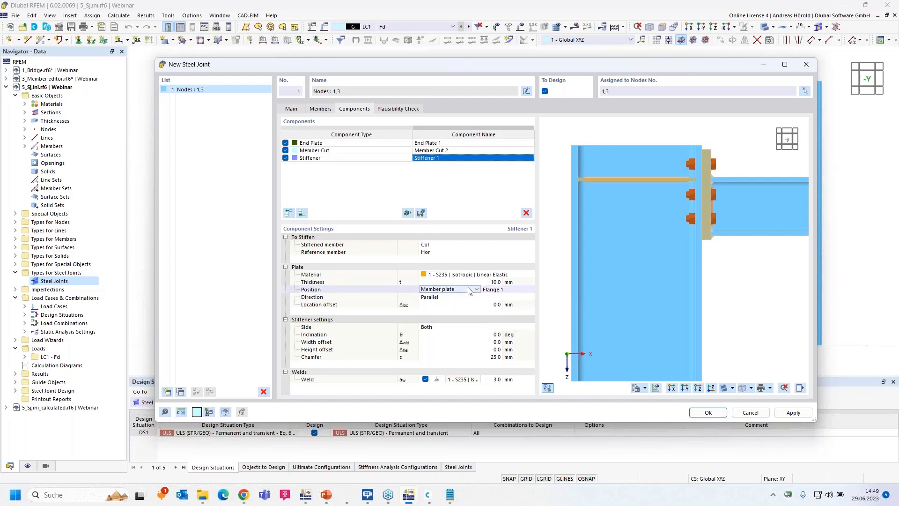
{"action": "left_click", "coordinate": [469, 290]}
{"action": "left_click", "coordinate": [464, 311]}
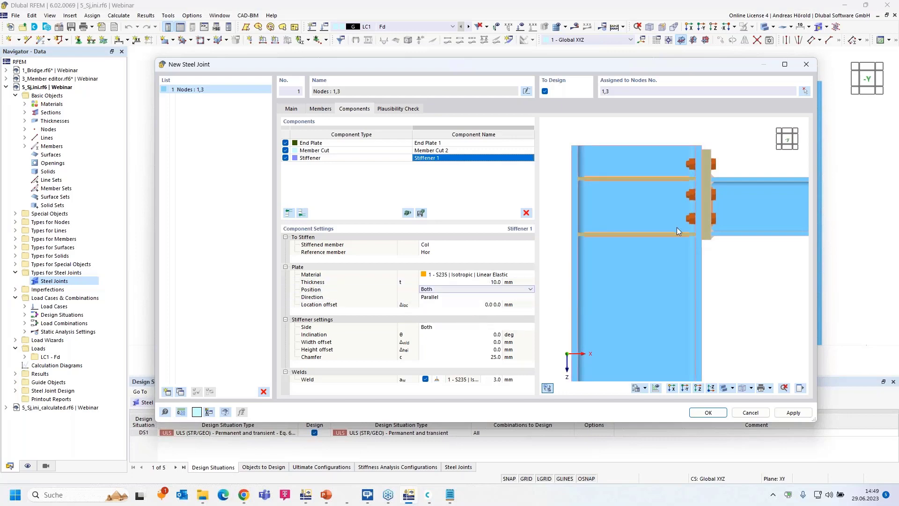
- Set the plate thickness of Stiffener 1 to 16 mm
{"action": "left_click", "coordinate": [494, 282]}
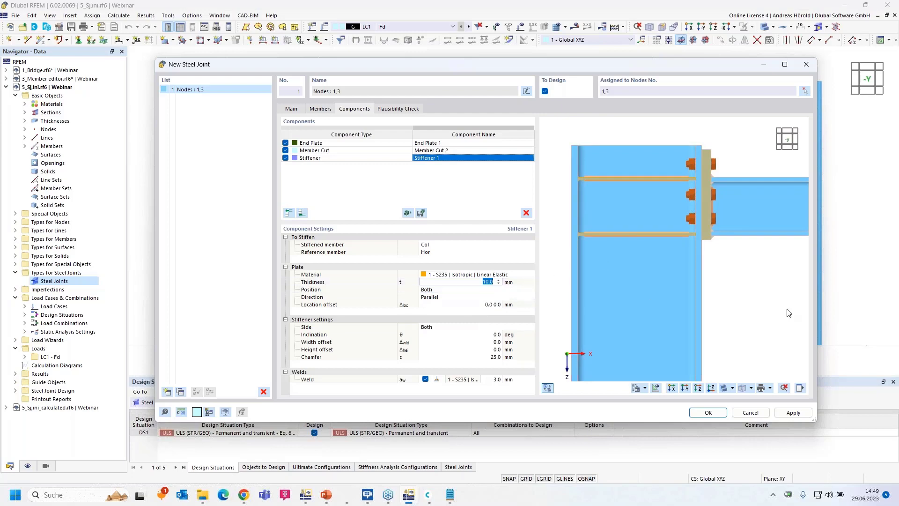
{"action": "type", "text": "16"}
{"action": "left_click", "coordinate": [481, 290]}
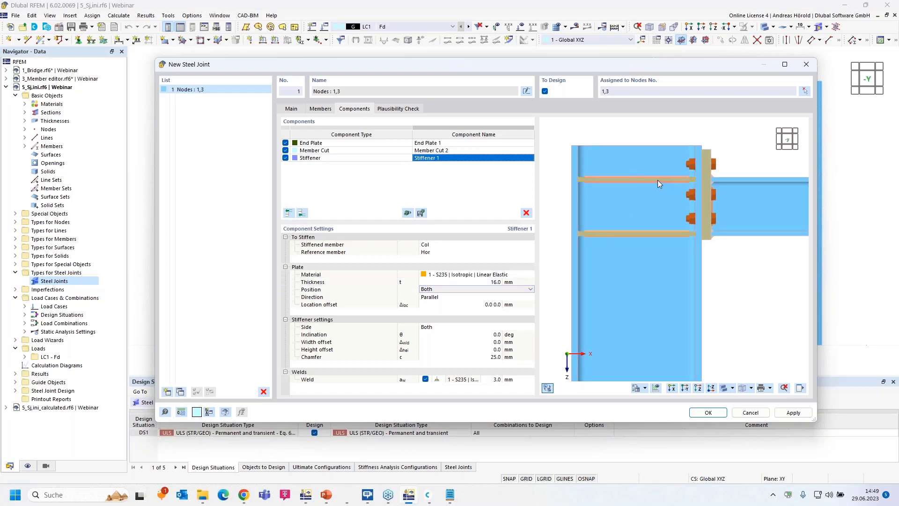
- Set the weld size of Stiffener 1 to 6 mm and accept the steel joint definition for nodes 1 and 3
{"action": "scroll", "coordinate": [711, 182], "scroll_direction": "up", "scroll_amount": 4}
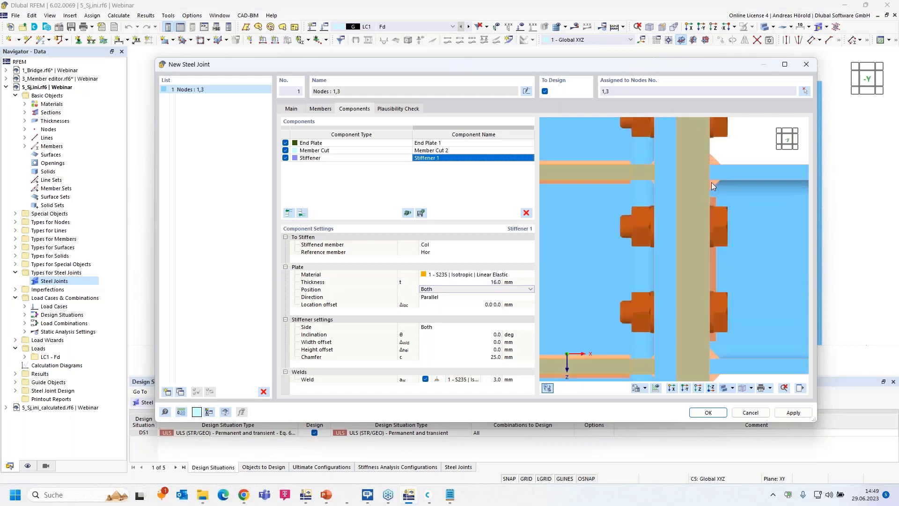
{"action": "scroll", "coordinate": [730, 171], "scroll_direction": "down", "scroll_amount": 3}
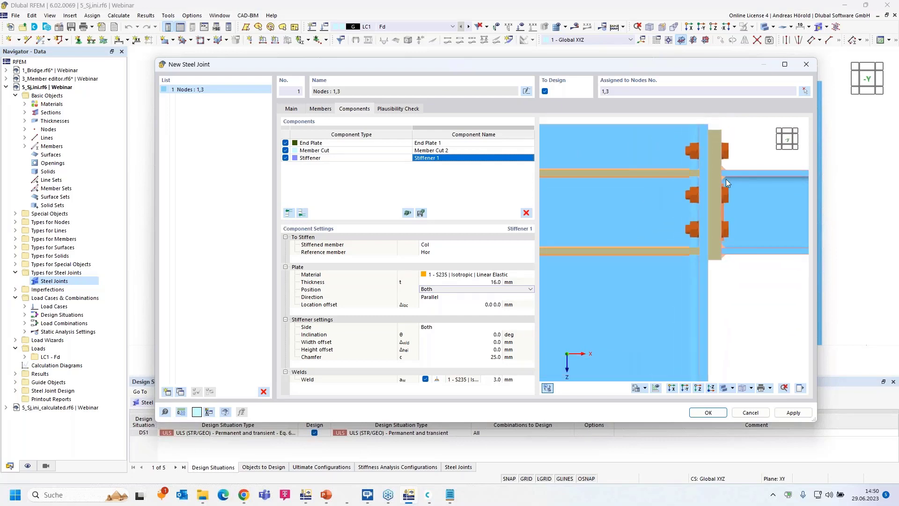
{"action": "scroll", "coordinate": [671, 198], "scroll_direction": "down", "scroll_amount": 2}
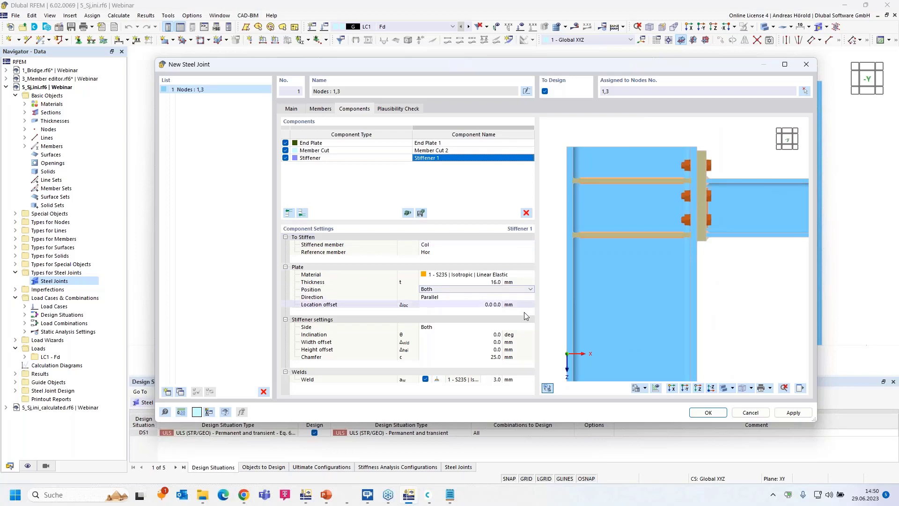
{"action": "left_click", "coordinate": [496, 380]}
{"action": "type", "text": "6"}
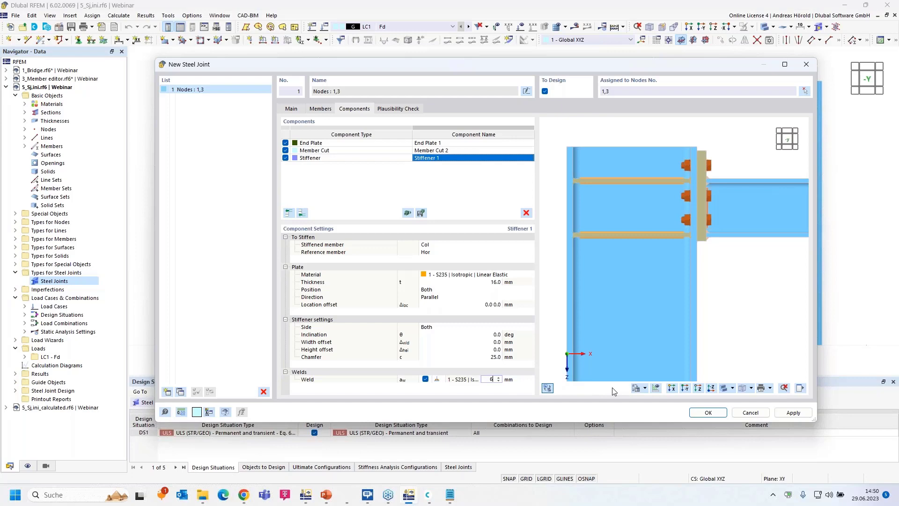
{"action": "key", "text": "Tab"}
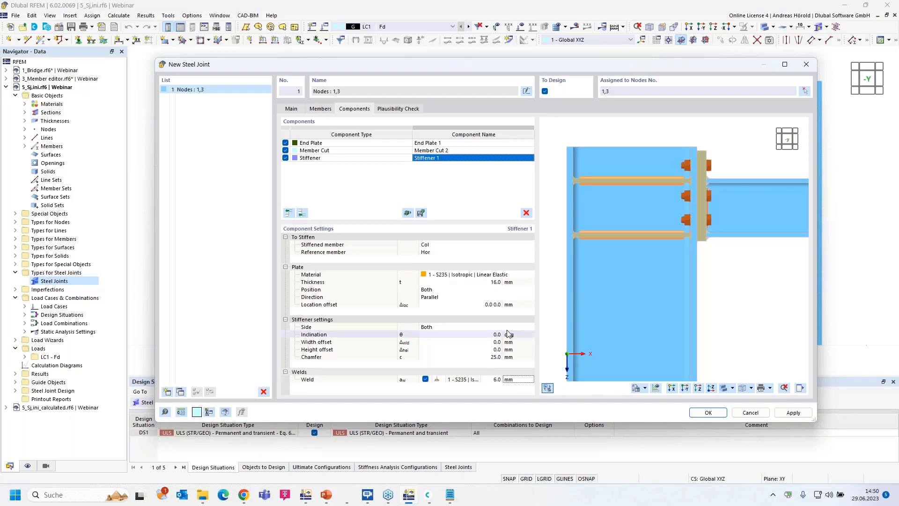
{"action": "left_click", "coordinate": [707, 413]}
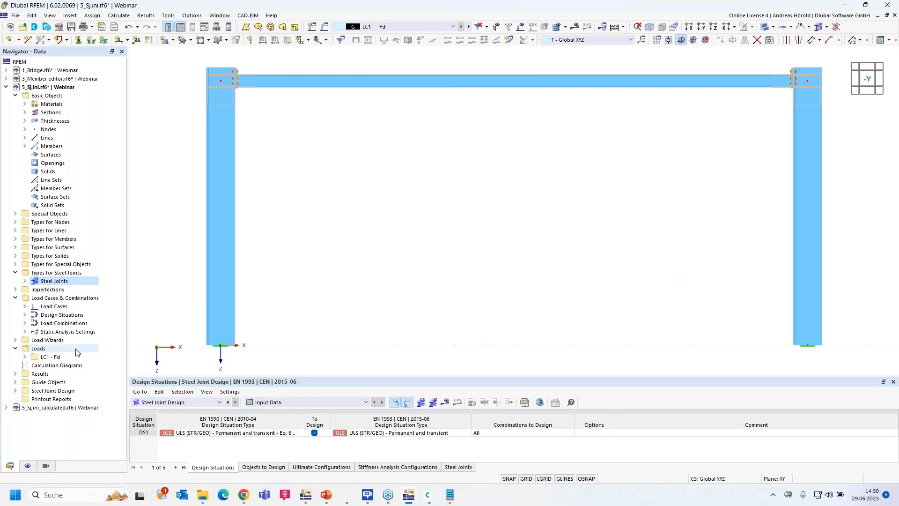
- Activate the 5_Sj,ini_calculated.rf6 model and display the Stiffness Analysis results of its steel joint design
{"action": "left_click", "coordinate": [67, 409]}
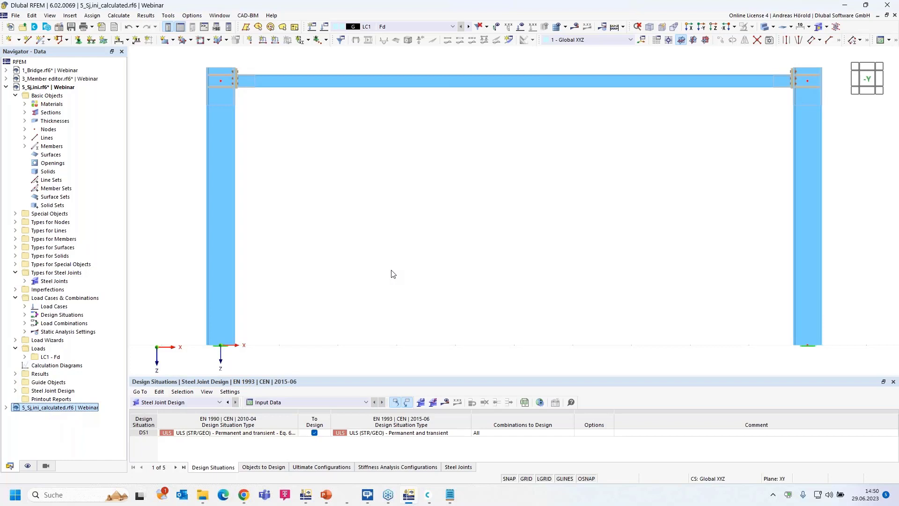
{"action": "left_click", "coordinate": [305, 403]}
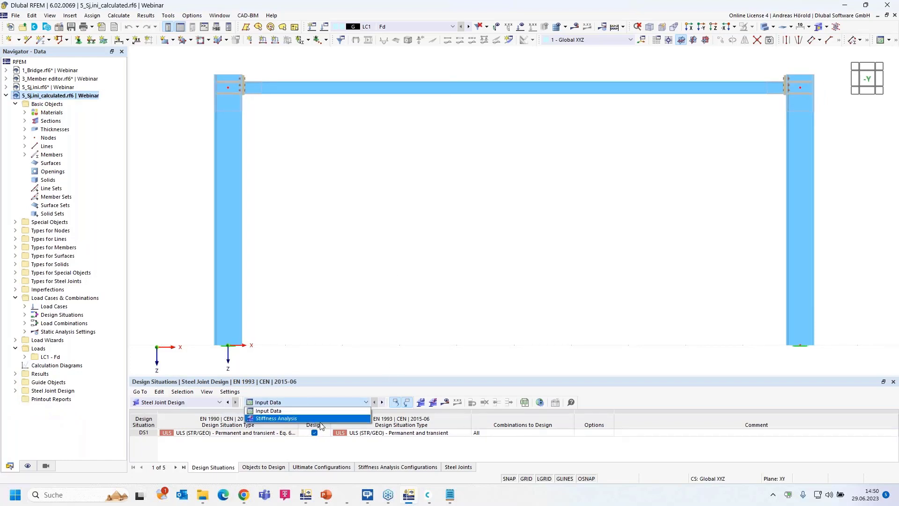
{"action": "left_click", "coordinate": [323, 418]}
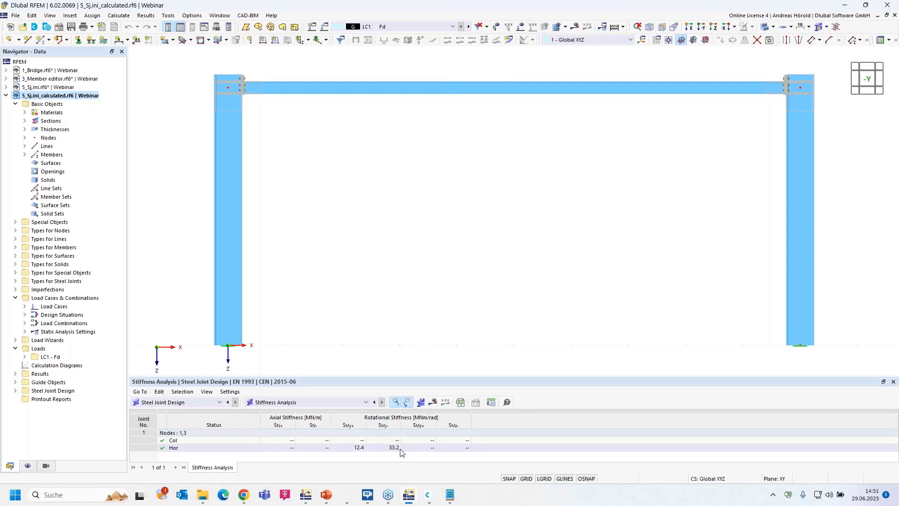
- Switch to RFEM 5 to check the initial stiffness in the RF-JOINTS design summary, and return to the calculated RFEM 6 model
{"action": "mouse_move", "coordinate": [410, 497]}
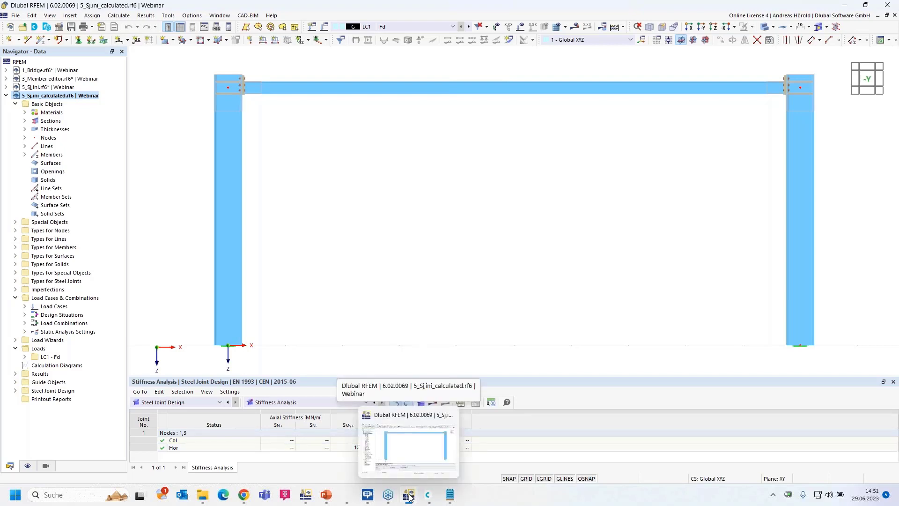
{"action": "left_click", "coordinate": [305, 498]}
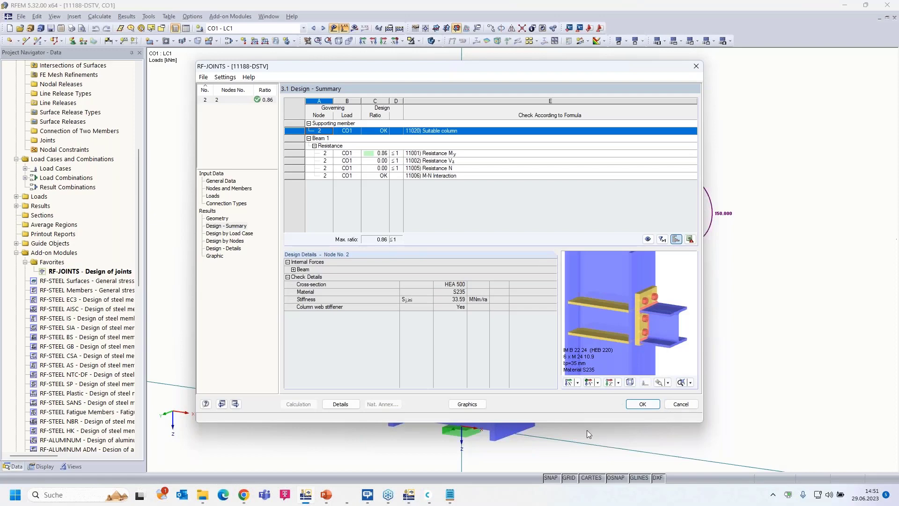
{"action": "left_click", "coordinate": [411, 496]}
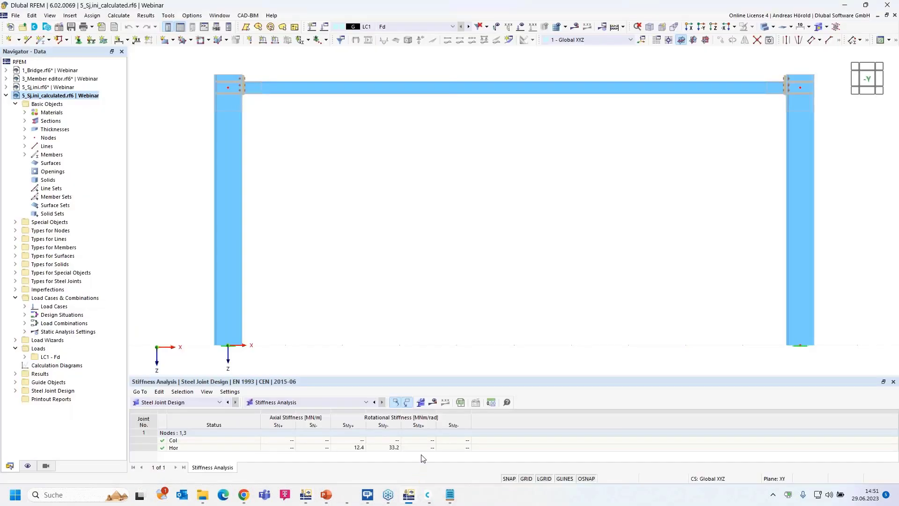
- Examine the beam's positive and negative My rotational stiffness against the bolt and stiffener layout of the frame's left corner joint
{"action": "left_click", "coordinate": [358, 447]}
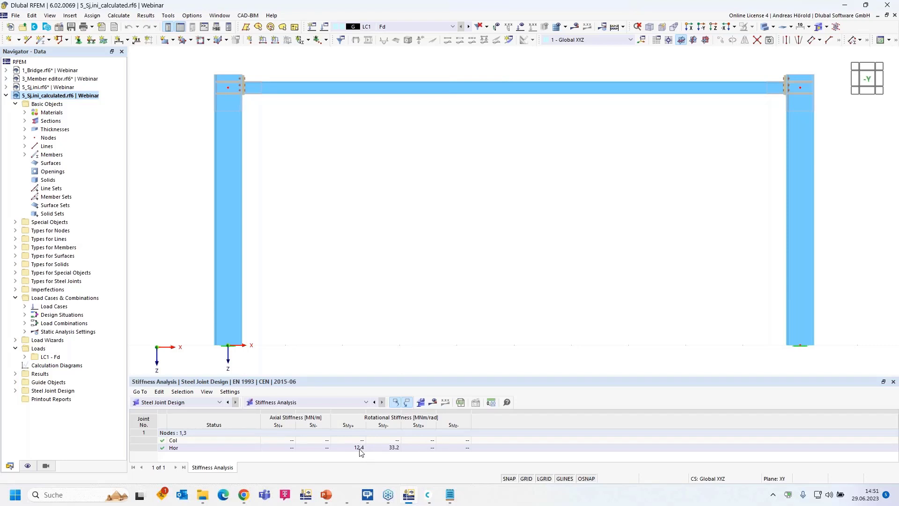
{"action": "scroll", "coordinate": [229, 87], "scroll_direction": "up", "scroll_amount": 5}
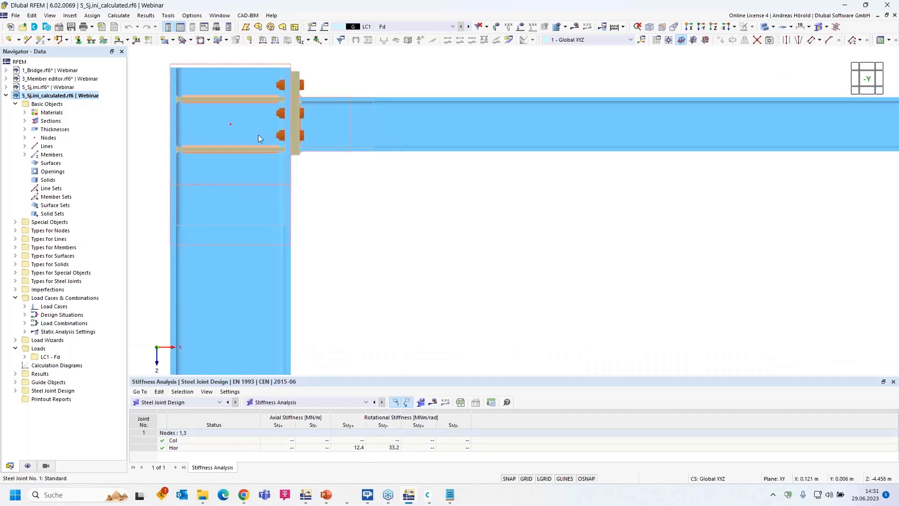
{"action": "scroll", "coordinate": [258, 135], "scroll_direction": "up", "scroll_amount": 4}
{"action": "middle_click_drag", "start_coordinate": [373, 152], "coordinate": [391, 237]}
{"action": "scroll", "coordinate": [390, 238], "scroll_direction": "down", "scroll_amount": 1}
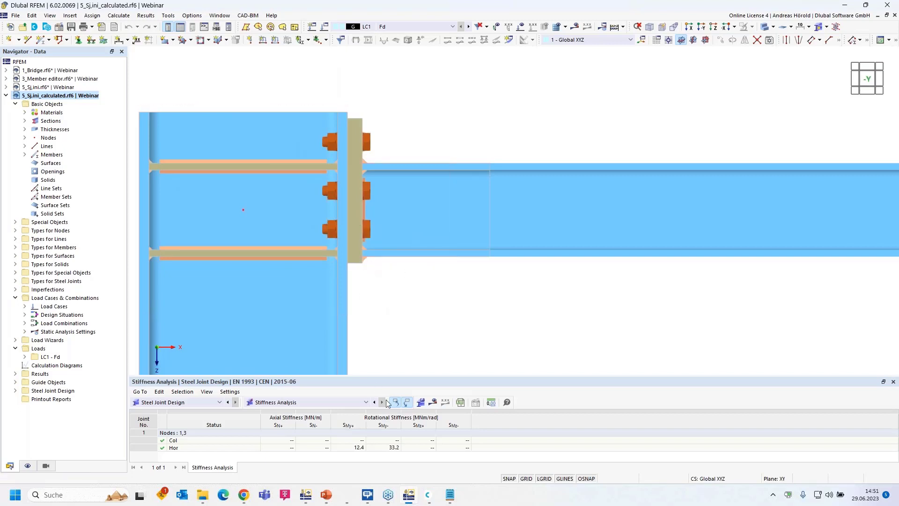
{"action": "left_click", "coordinate": [352, 449]}
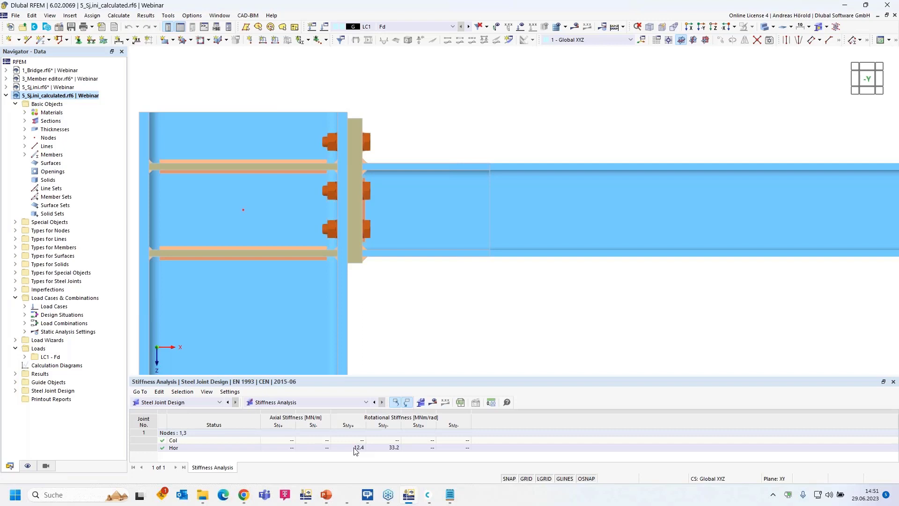
{"action": "scroll", "coordinate": [415, 323], "scroll_direction": "down", "scroll_amount": 4}
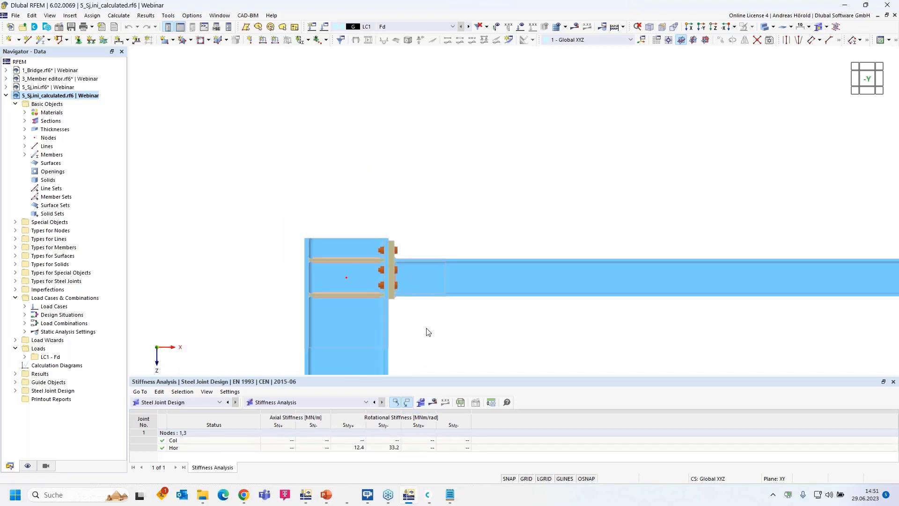
{"action": "middle_click_drag", "start_coordinate": [428, 332], "coordinate": [348, 208]}
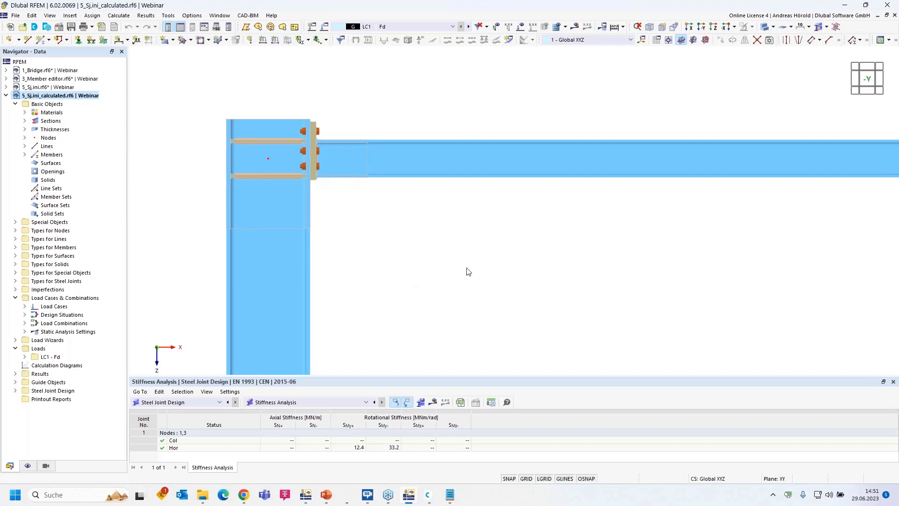
- Copy the whole portal frame 15 m in the X direction, including its loading
{"action": "scroll", "coordinate": [468, 272], "scroll_direction": "down", "scroll_amount": 5}
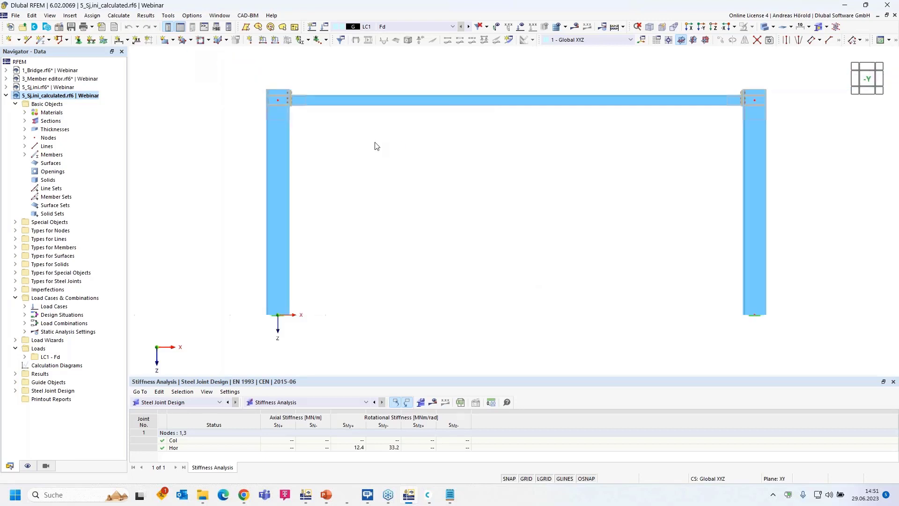
{"action": "middle_click_drag", "start_coordinate": [432, 170], "coordinate": [405, 189]}
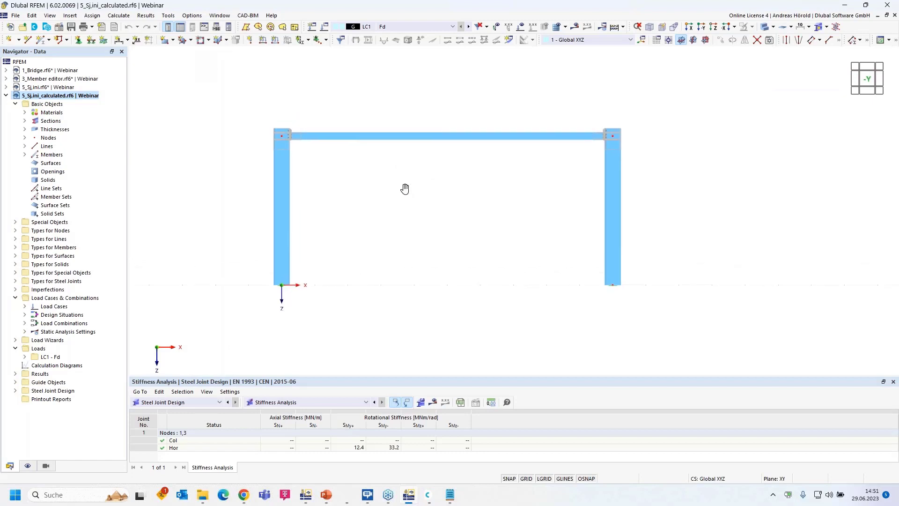
{"action": "scroll", "coordinate": [406, 237], "scroll_direction": "down", "scroll_amount": 1}
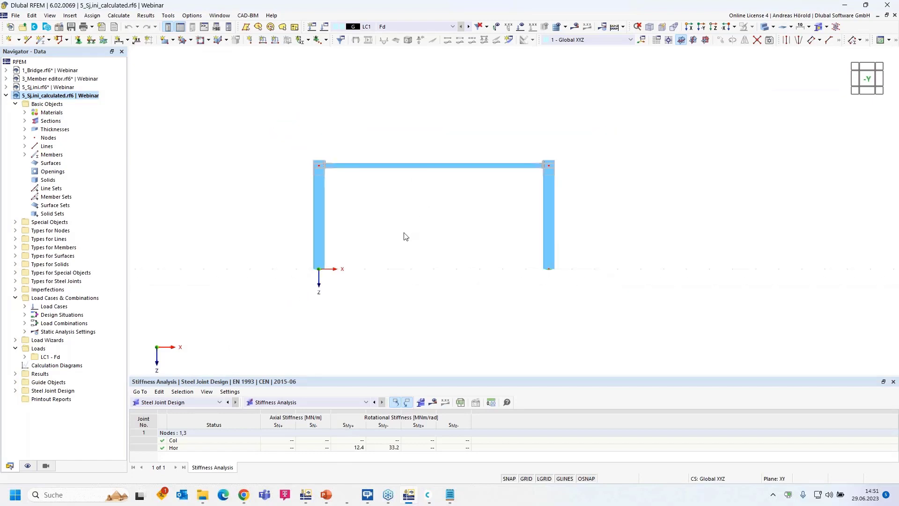
{"action": "middle_click_drag", "start_coordinate": [476, 235], "coordinate": [406, 239]}
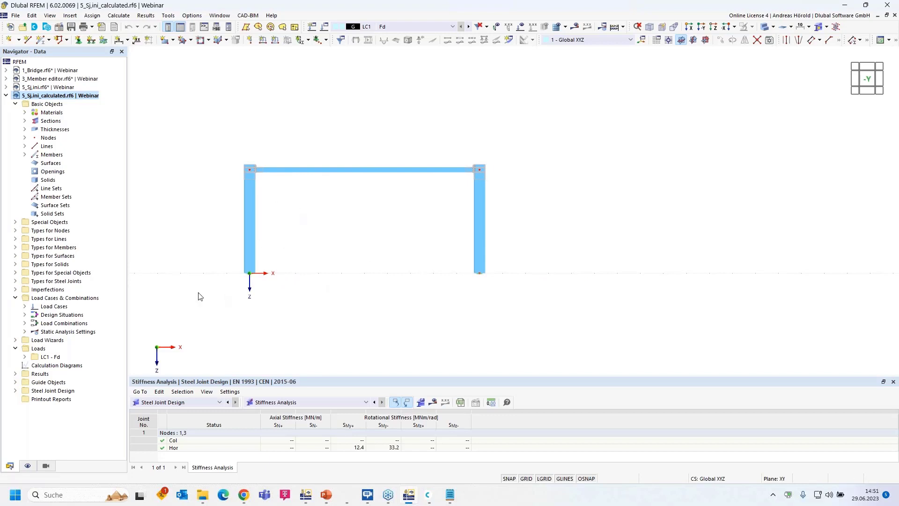
{"action": "left_click_drag", "start_coordinate": [198, 293], "coordinate": [561, 159]}
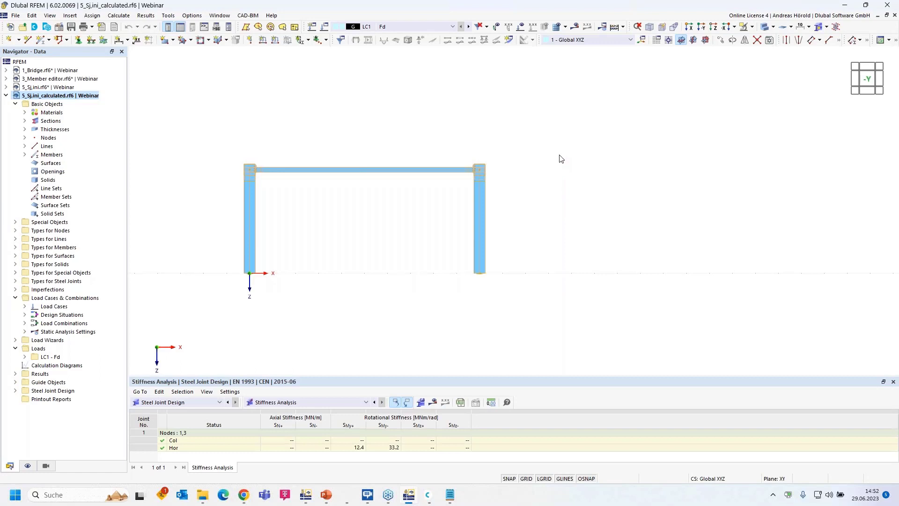
{"action": "left_click", "coordinate": [722, 41]}
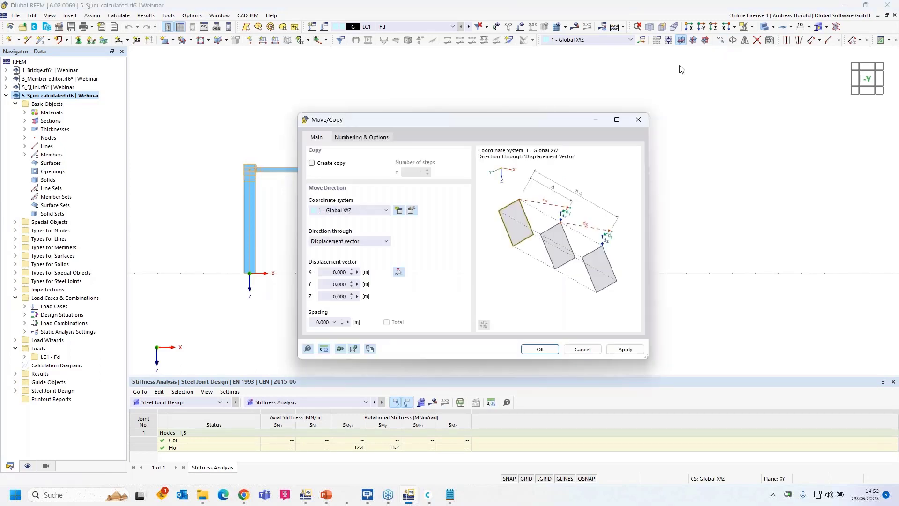
{"action": "left_click", "coordinate": [312, 164]}
{"action": "double_click", "coordinate": [332, 272]}
{"action": "type", "text": "15"}
{"action": "left_click", "coordinate": [356, 138]}
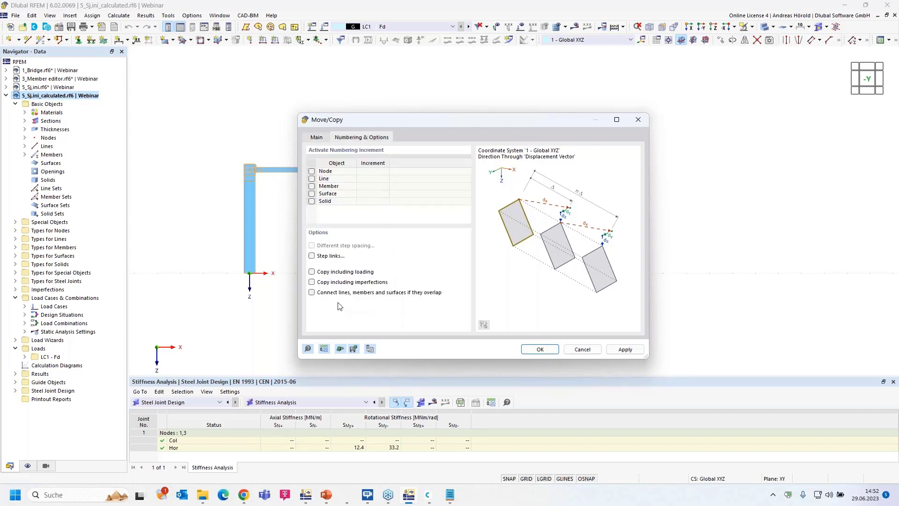
{"action": "left_click", "coordinate": [312, 272]}
{"action": "left_click", "coordinate": [537, 349]}
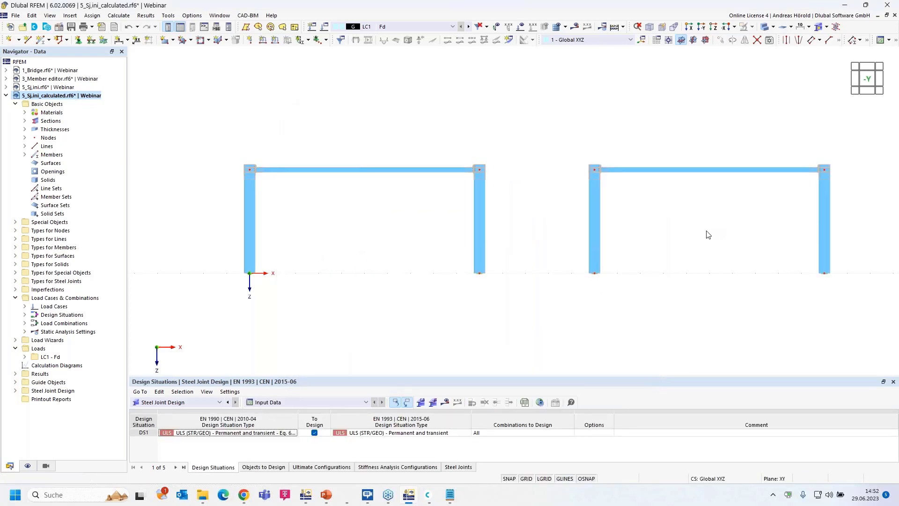
{"action": "scroll", "coordinate": [707, 234], "scroll_direction": "down", "scroll_amount": 1}
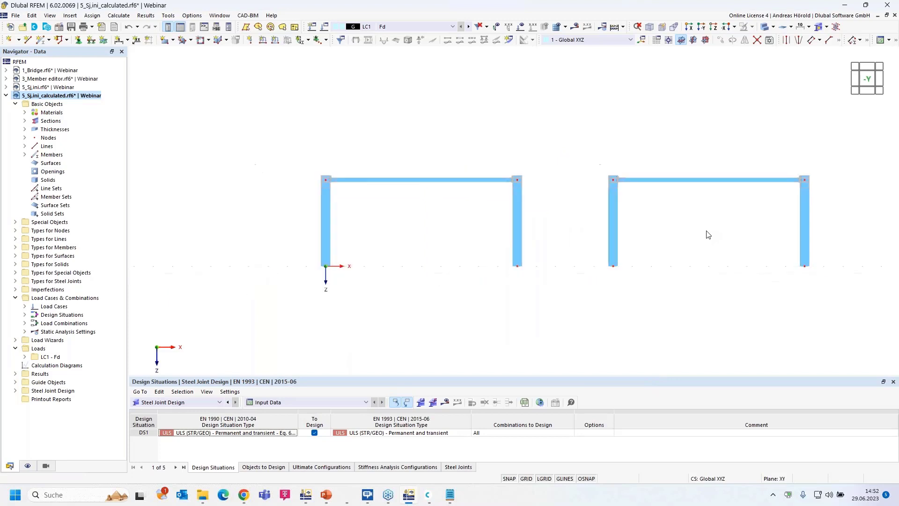
{"action": "left_click", "coordinate": [519, 26]}
{"action": "left_click", "coordinate": [519, 27]}
{"action": "scroll", "coordinate": [668, 243], "scroll_direction": "up", "scroll_amount": 2}
{"action": "middle_click_drag", "start_coordinate": [662, 241], "coordinate": [643, 243]}
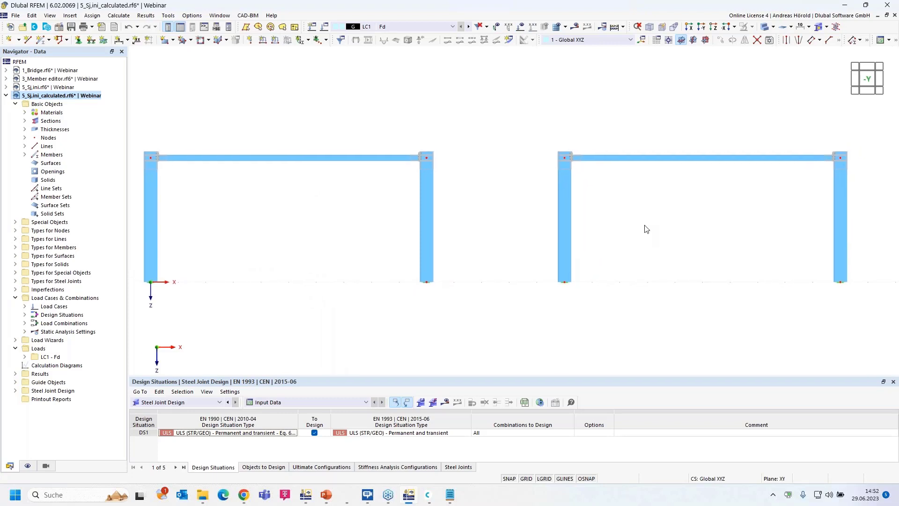
- Create a member hinge at the start of the copied frame's beam, released only in φy with a 33.2 MNm/rad spring constant
{"action": "double_click", "coordinate": [661, 160]}
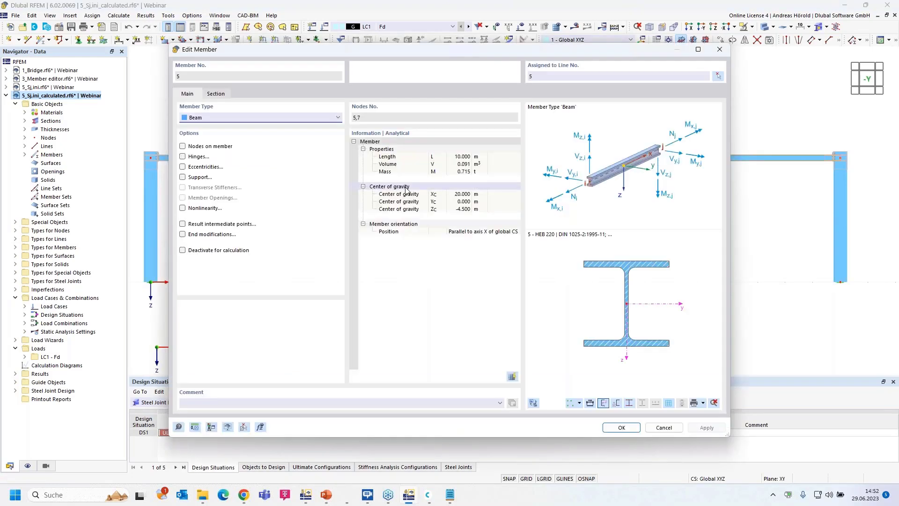
{"action": "left_click", "coordinate": [182, 157]}
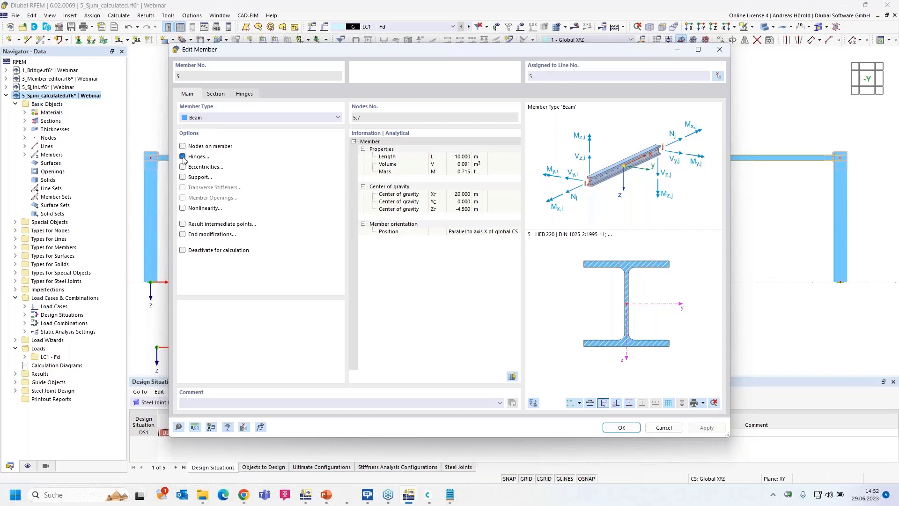
{"action": "left_click", "coordinate": [244, 94]}
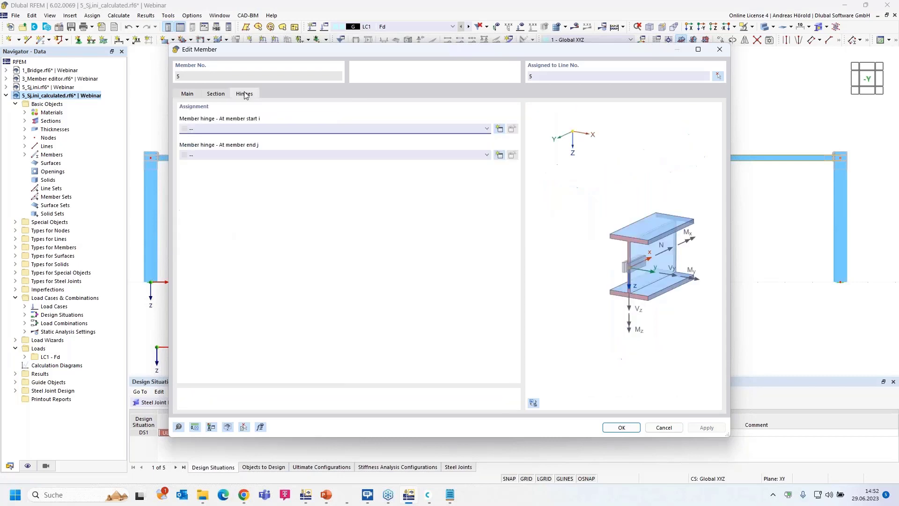
{"action": "left_click", "coordinate": [499, 129]}
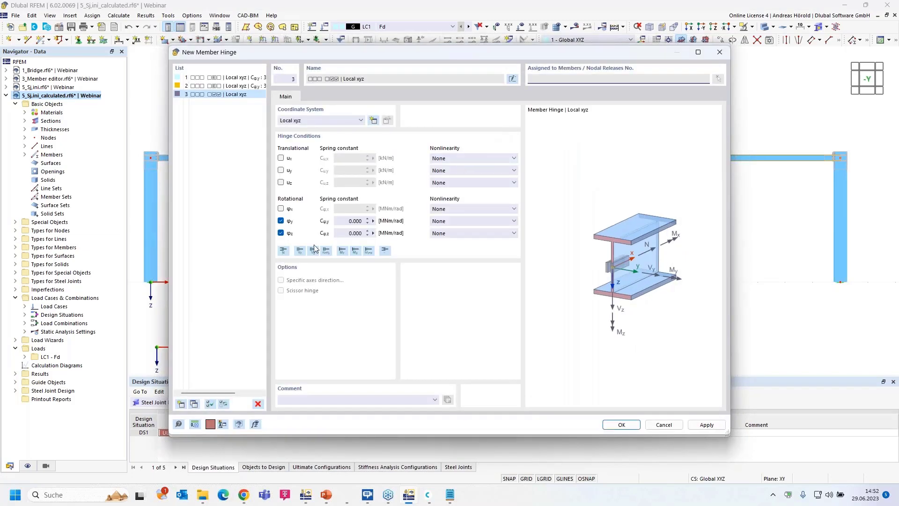
{"action": "left_click", "coordinate": [280, 232]}
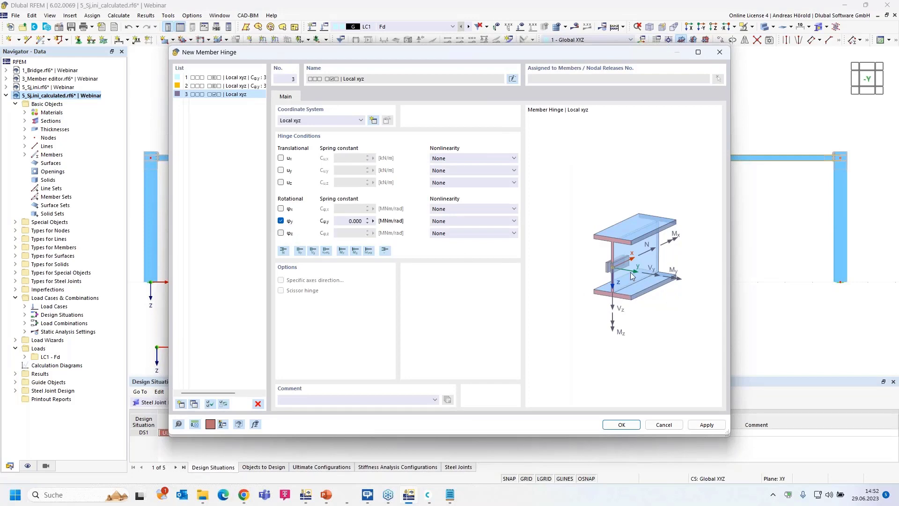
{"action": "left_click", "coordinate": [344, 220]}
{"action": "type", "text": "33,2"}
{"action": "left_click", "coordinate": [620, 425]}
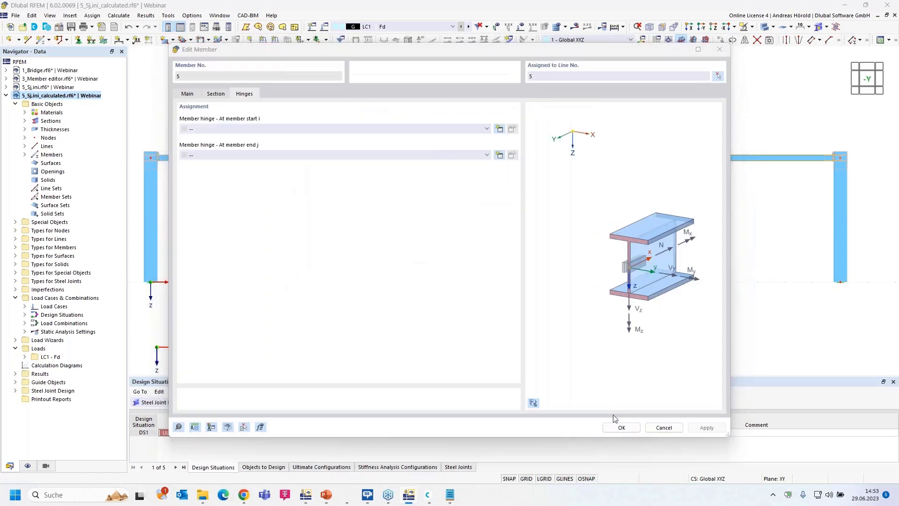
- Assign the same 33.2 MNm/rad hinge to end j of the copied frame's beam and apply the member changes
{"action": "left_click", "coordinate": [334, 156]}
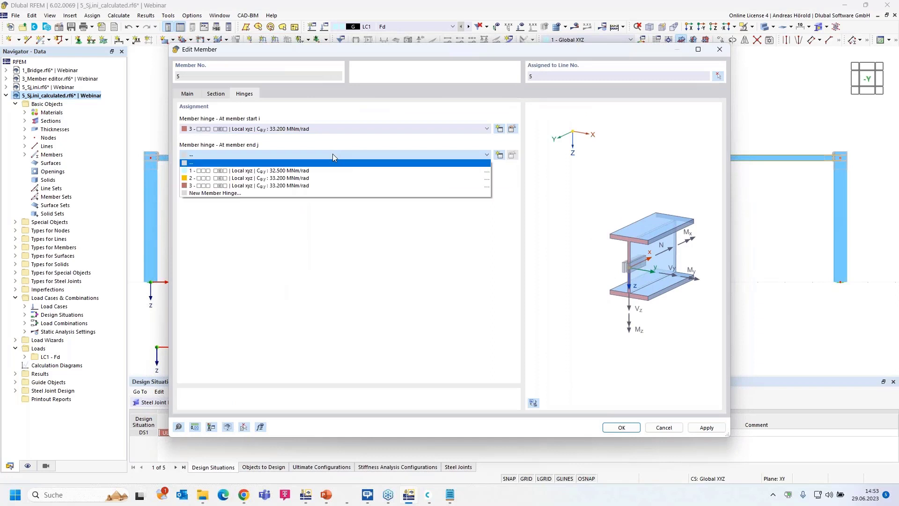
{"action": "left_click", "coordinate": [328, 186]}
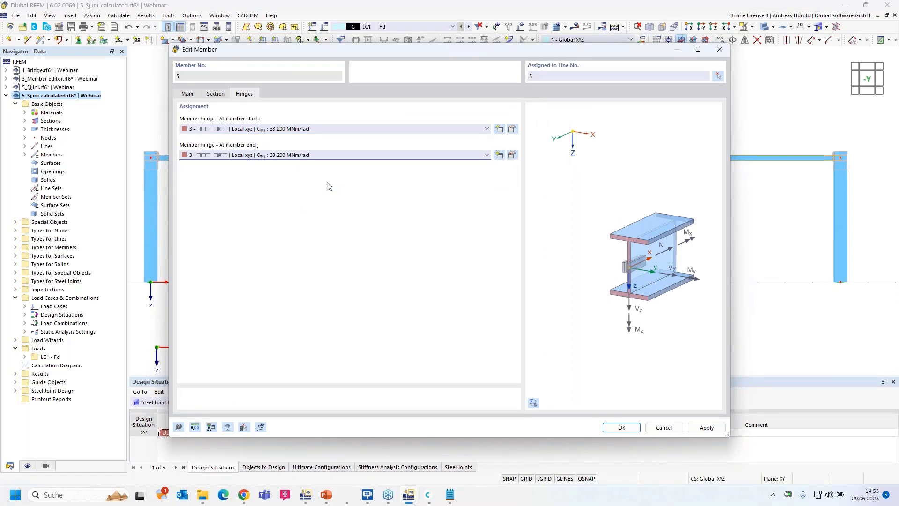
{"action": "left_click", "coordinate": [617, 428]}
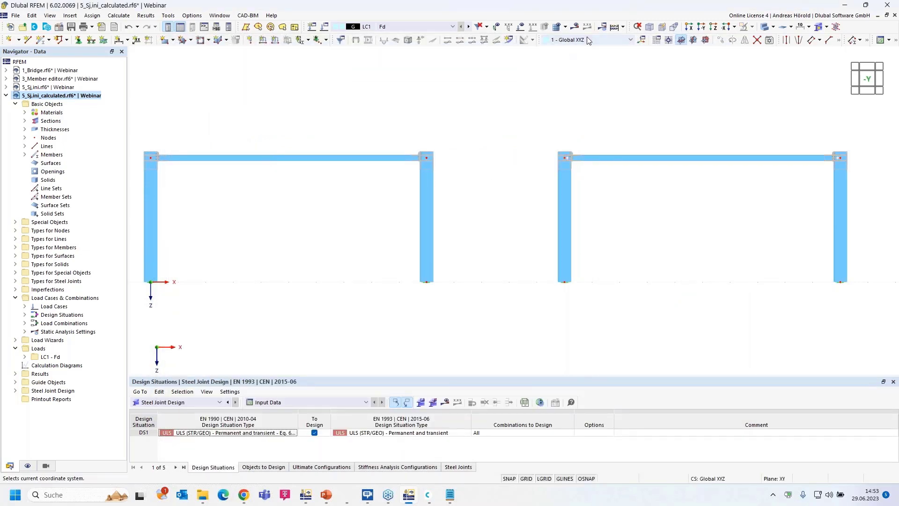
- Calculate load case LC1 and display the My moments on both frames without the results control panel
{"action": "left_click", "coordinate": [576, 27]}
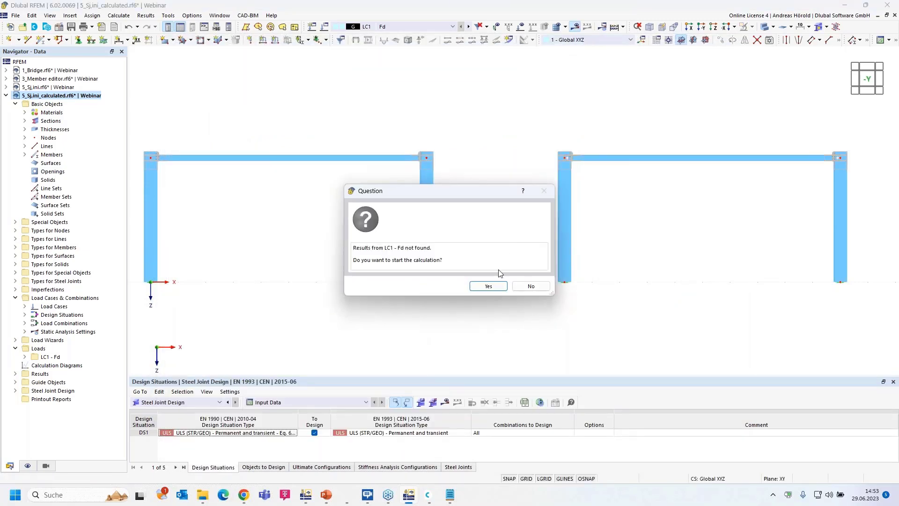
{"action": "left_click", "coordinate": [488, 286]}
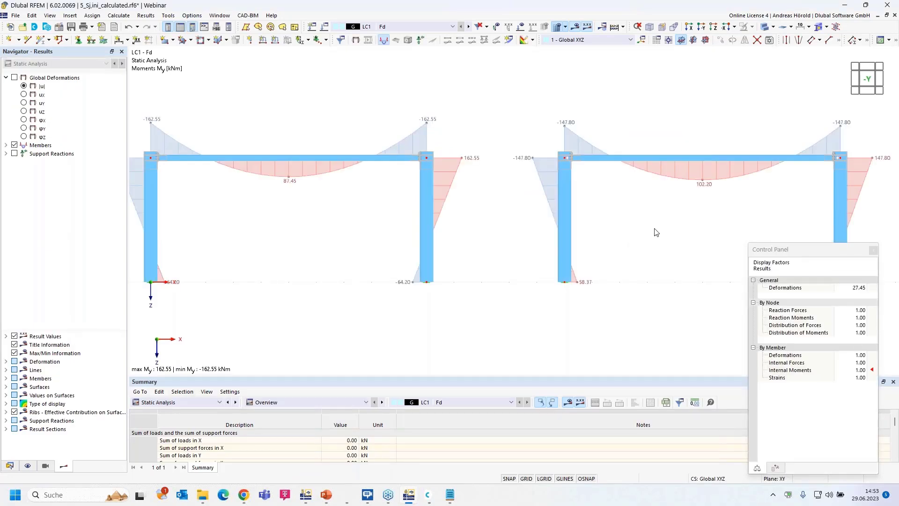
{"action": "left_click", "coordinate": [873, 250]}
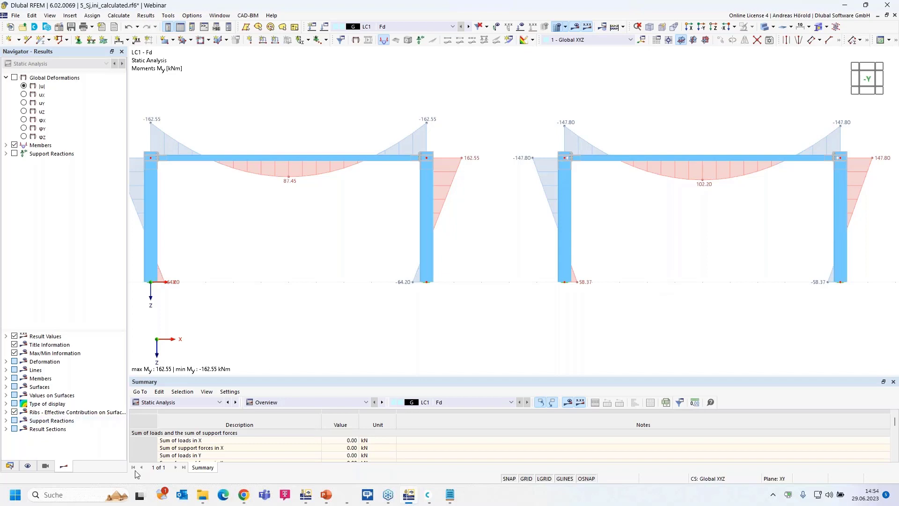
- Switch to the PowerPoint slide show and present the slide about booking a free online appointment
{"action": "mouse_move", "coordinate": [326, 495]}
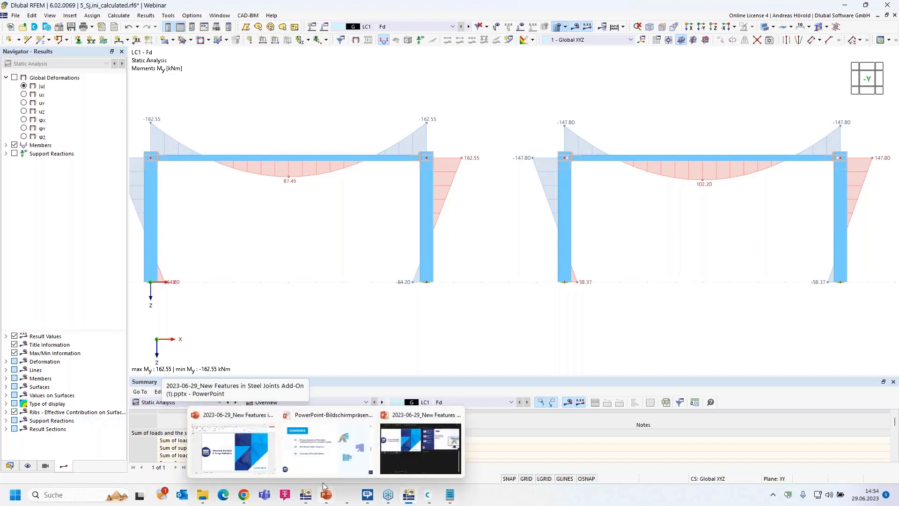
{"action": "left_click", "coordinate": [316, 449]}
{"action": "left_click", "coordinate": [819, 348]}
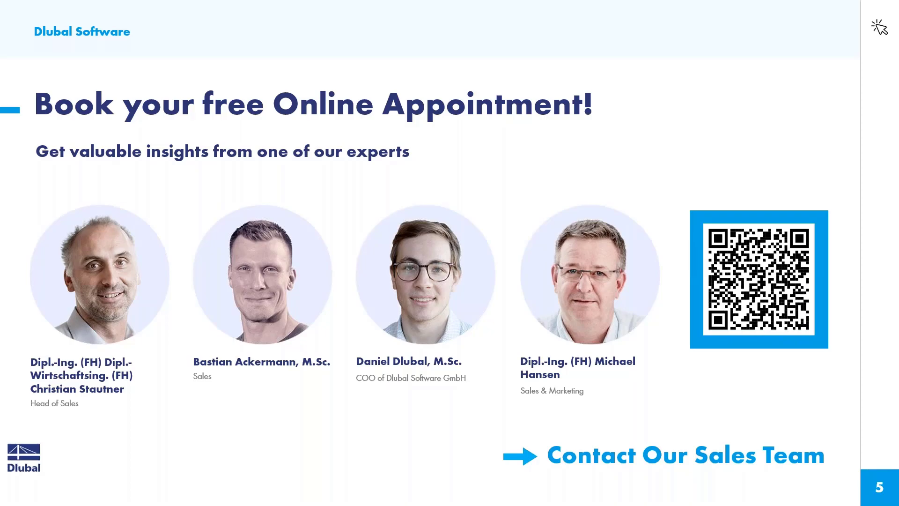
- Switch to the browser and open the Webinars page of the Dlubal website
{"action": "key", "text": "alt+Tab"}
{"action": "left_click", "coordinate": [48, 9]}
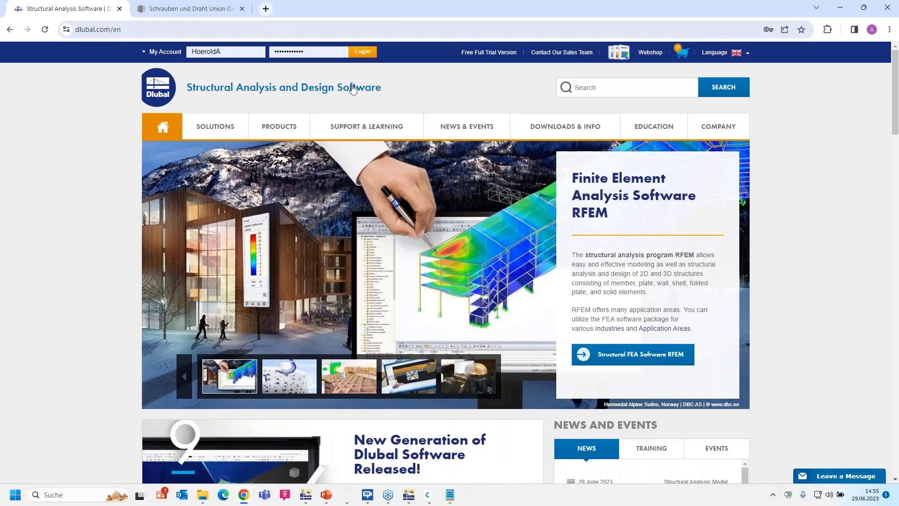
{"action": "mouse_move", "coordinate": [447, 125]}
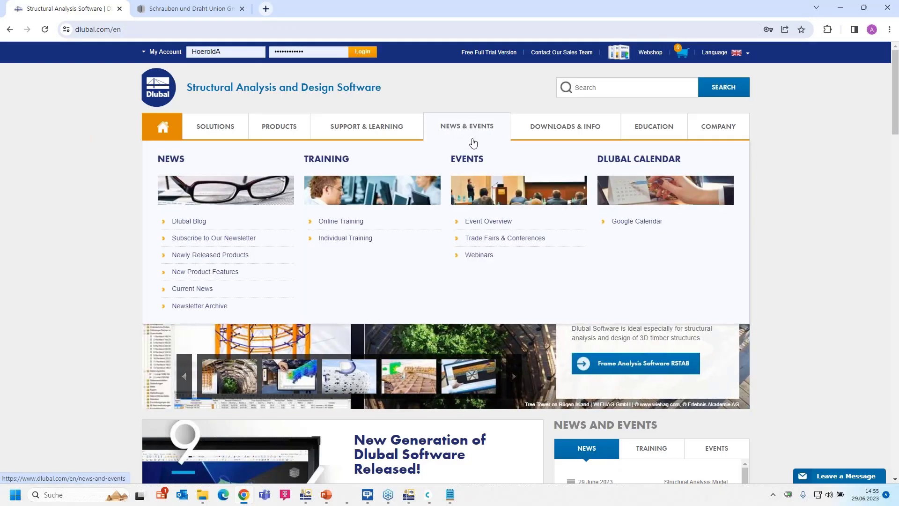
{"action": "left_click", "coordinate": [479, 256]}
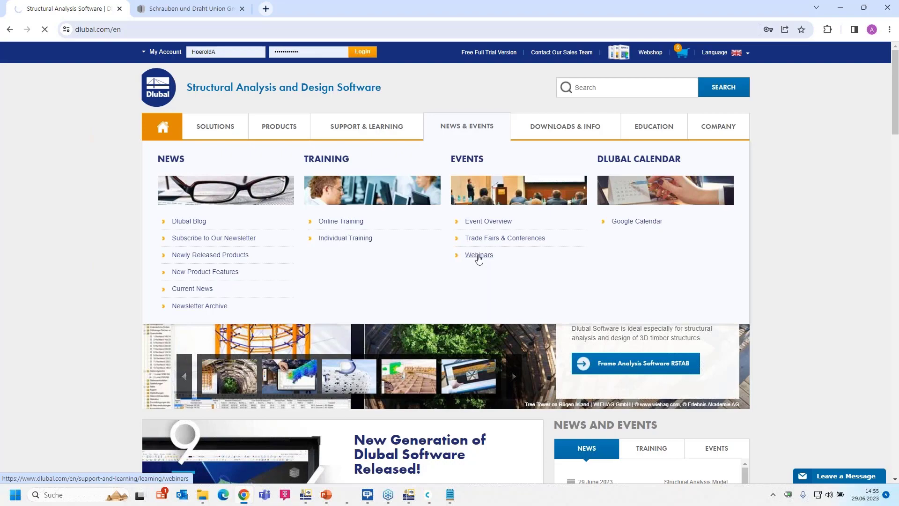
- Look through the list of upcoming and past webinars, checking their titles and dates
{"action": "scroll", "coordinate": [478, 258], "scroll_direction": "down", "scroll_amount": 6}
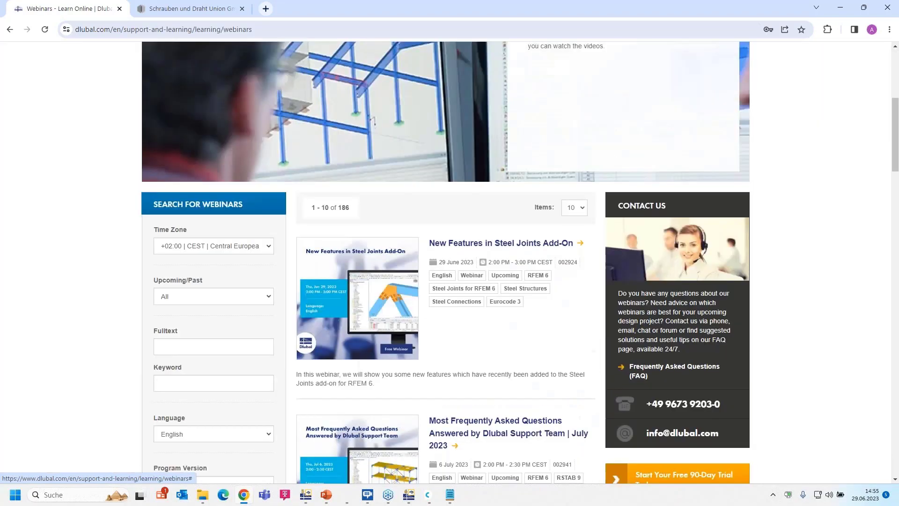
{"action": "scroll", "coordinate": [478, 228], "scroll_direction": "down", "scroll_amount": 2}
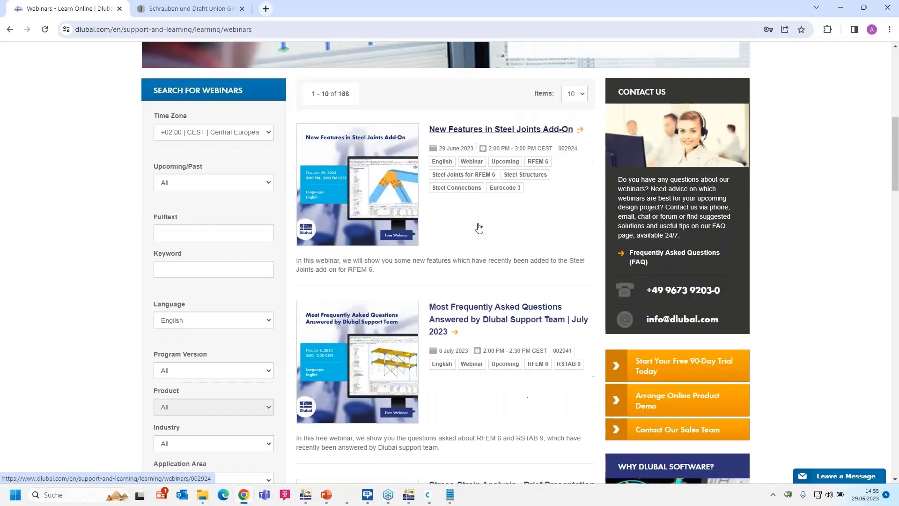
{"action": "scroll", "coordinate": [479, 228], "scroll_direction": "down", "scroll_amount": 1}
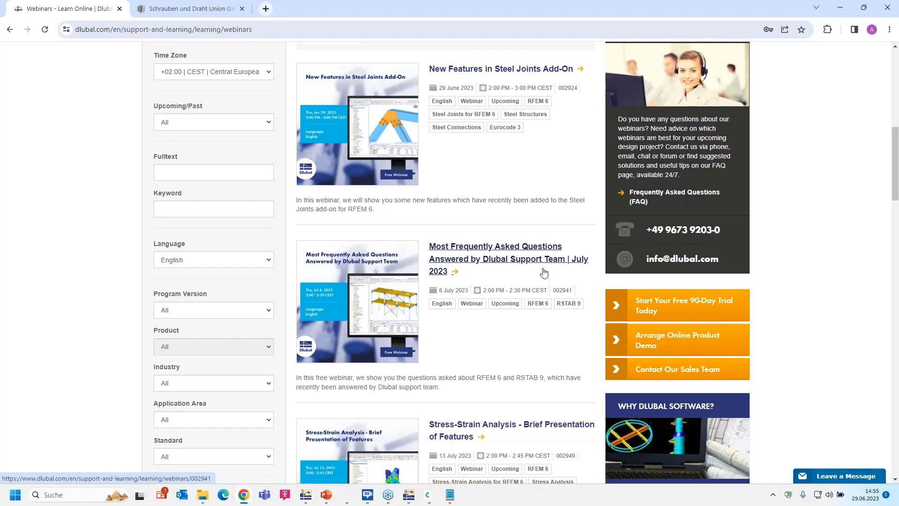
{"action": "scroll", "coordinate": [543, 272], "scroll_direction": "down", "scroll_amount": 3}
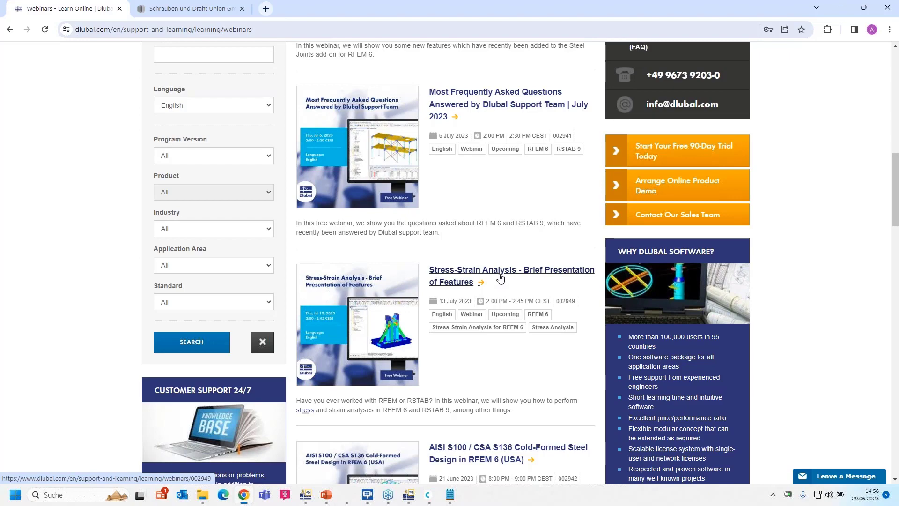
{"action": "scroll", "coordinate": [500, 278], "scroll_direction": "down", "scroll_amount": 5}
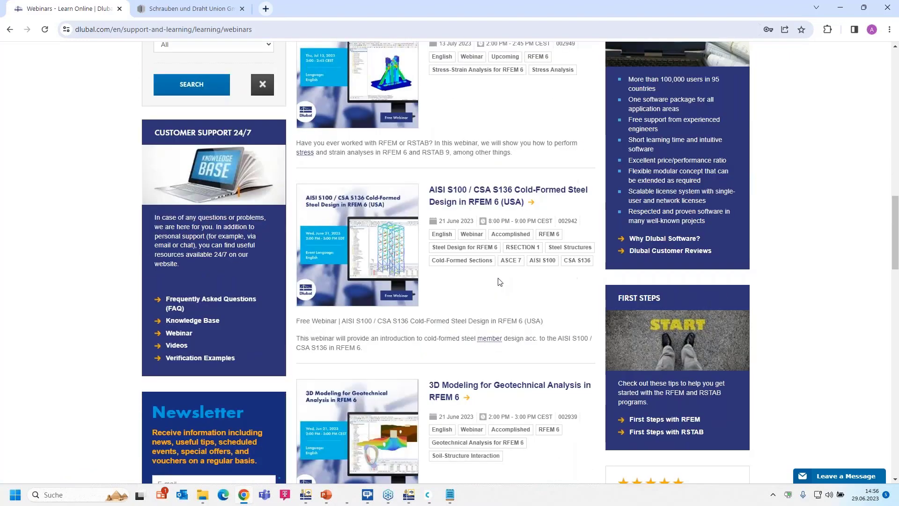
{"action": "scroll", "coordinate": [500, 281], "scroll_direction": "down", "scroll_amount": 3}
{"action": "scroll", "coordinate": [498, 278], "scroll_direction": "up", "scroll_amount": 4}
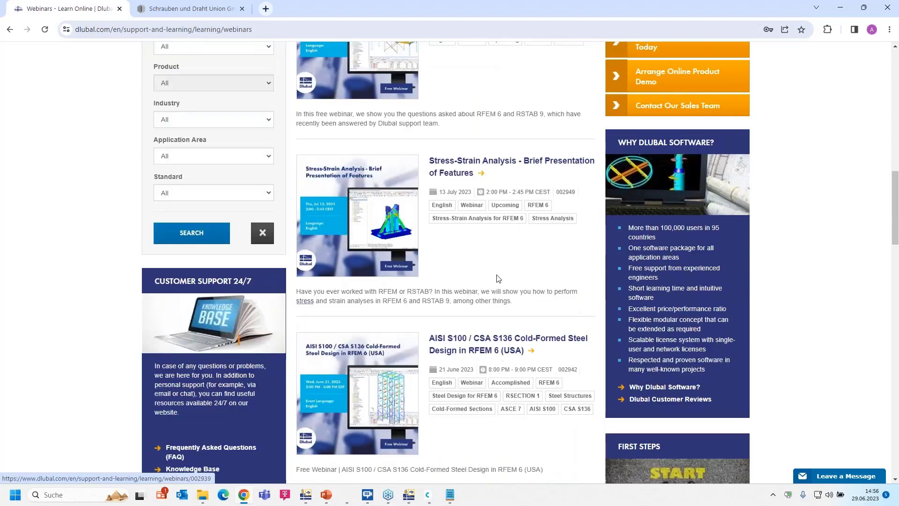
{"action": "scroll", "coordinate": [498, 278], "scroll_direction": "up", "scroll_amount": 9}
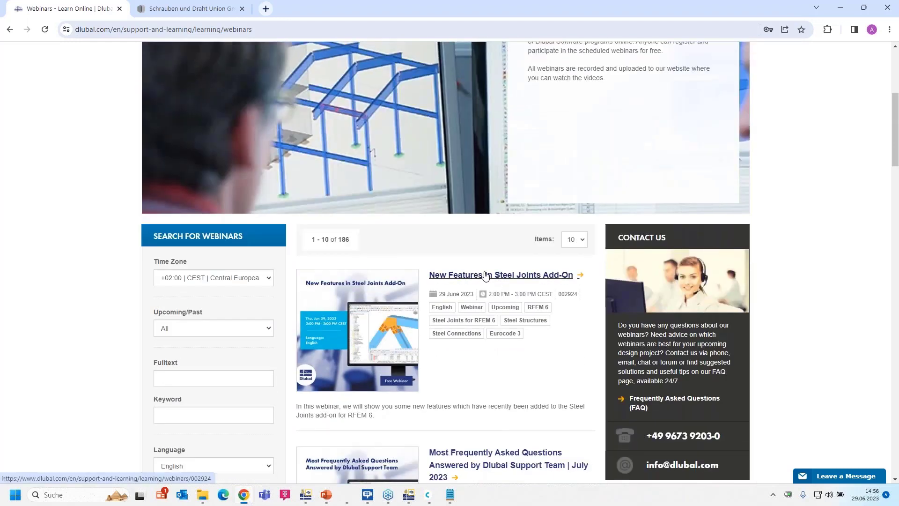
- Open the "New Features in Steel Joints Add-On" webinar page and review its recording, presentation slides and downloadable models
{"action": "left_click", "coordinate": [486, 275]}
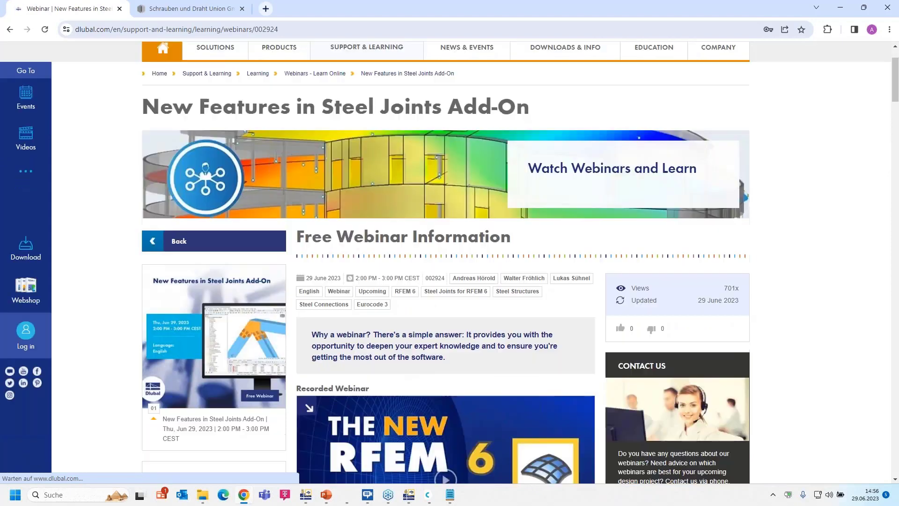
{"action": "scroll", "coordinate": [298, 187], "scroll_direction": "down", "scroll_amount": 4}
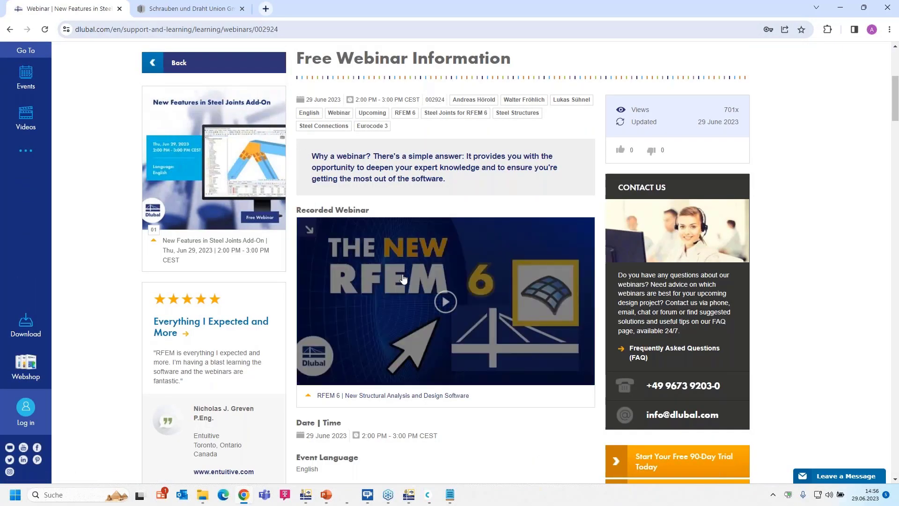
{"action": "scroll", "coordinate": [476, 269], "scroll_direction": "down", "scroll_amount": 10}
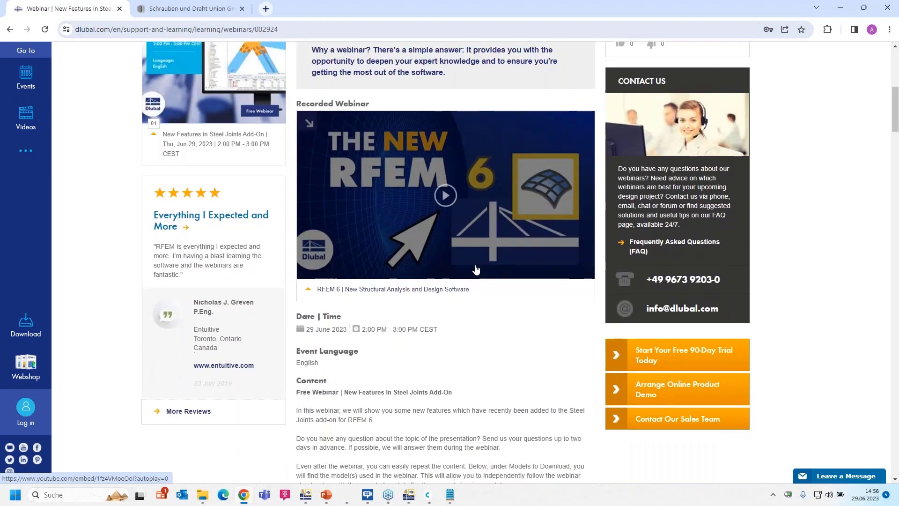
{"action": "scroll", "coordinate": [374, 263], "scroll_direction": "down", "scroll_amount": 8}
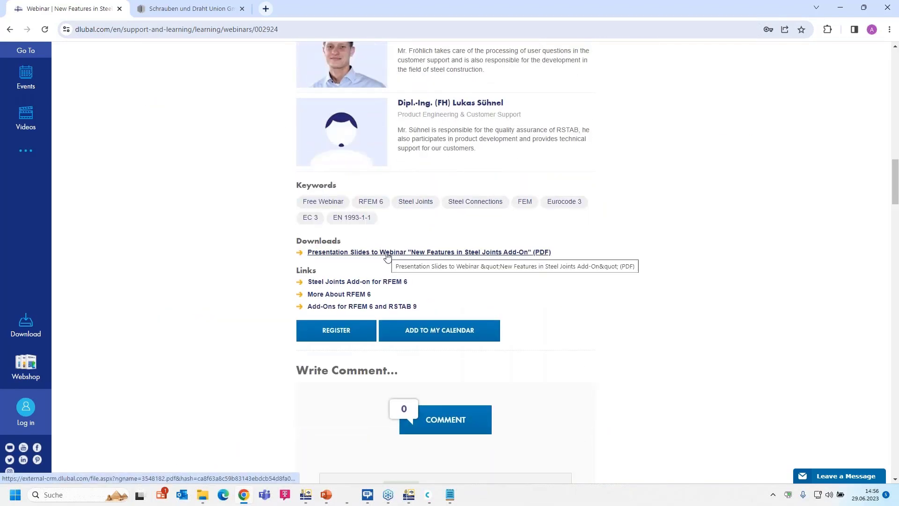
{"action": "scroll", "coordinate": [416, 255], "scroll_direction": "down", "scroll_amount": 17}
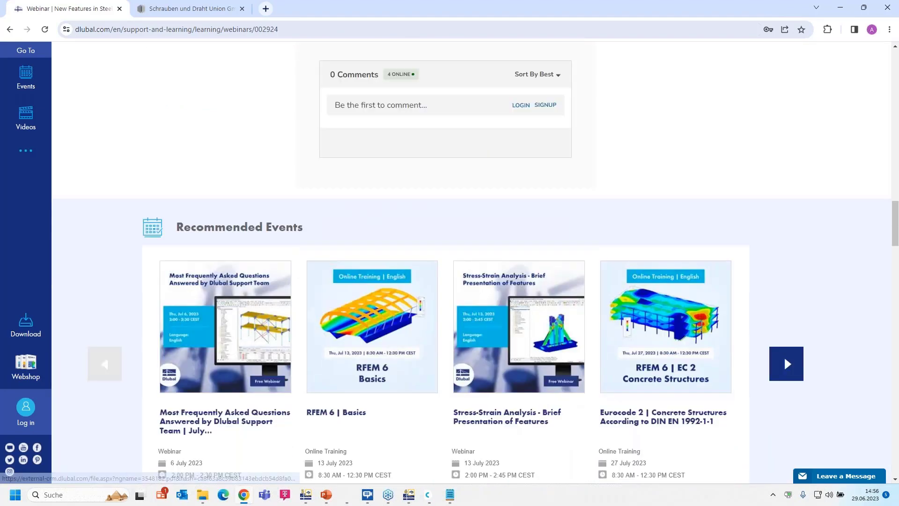
{"action": "scroll", "coordinate": [388, 238], "scroll_direction": "down", "scroll_amount": 8}
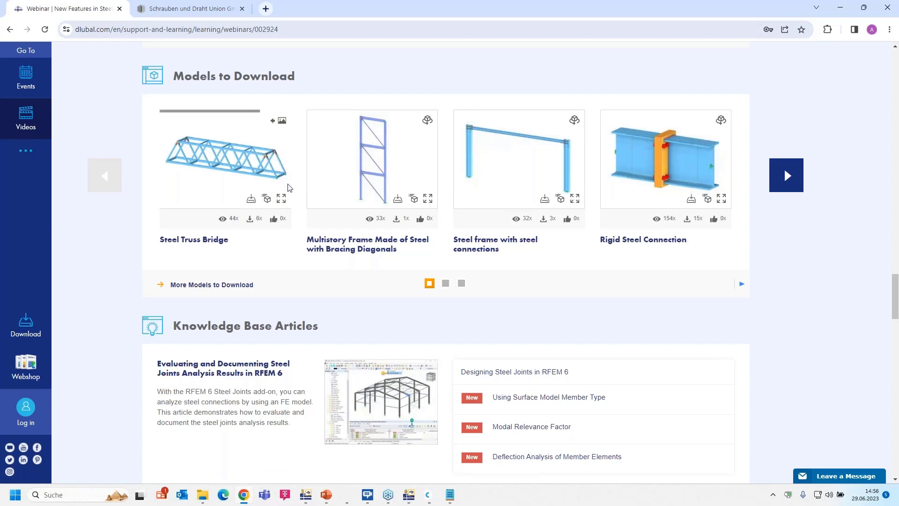
{"action": "scroll", "coordinate": [288, 187], "scroll_direction": "up", "scroll_amount": 20}
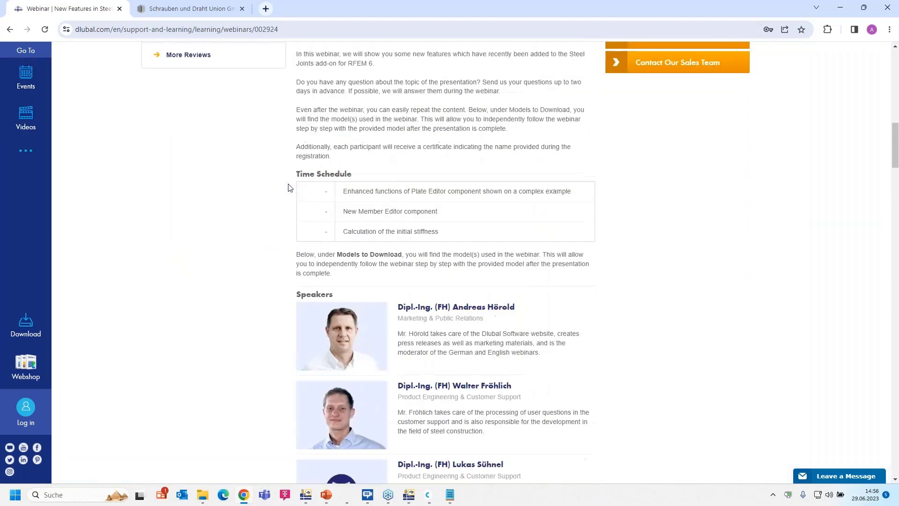
{"action": "scroll", "coordinate": [288, 187], "scroll_direction": "up", "scroll_amount": 12}
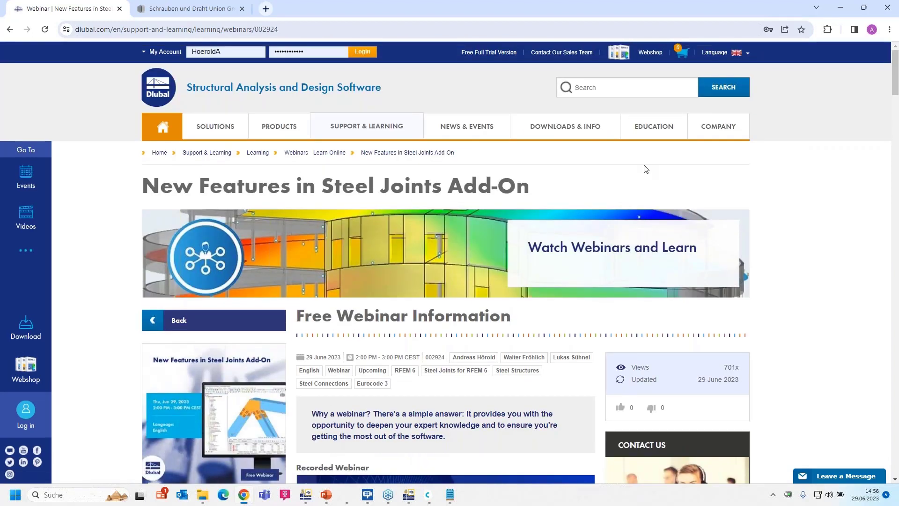
- Open the Customer Projects reference page and browse the listed projects
{"action": "mouse_move", "coordinate": [554, 136]}
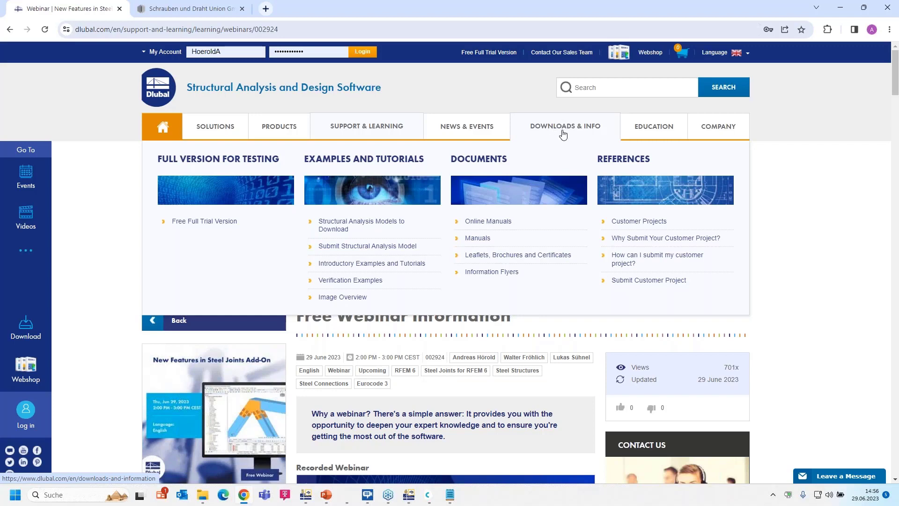
{"action": "left_click", "coordinate": [653, 227]}
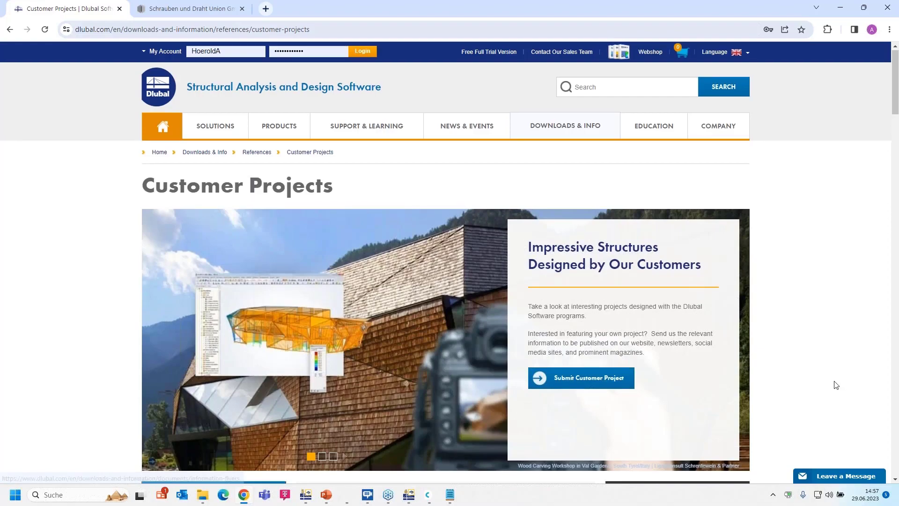
{"action": "scroll", "coordinate": [836, 385], "scroll_direction": "down", "scroll_amount": 15}
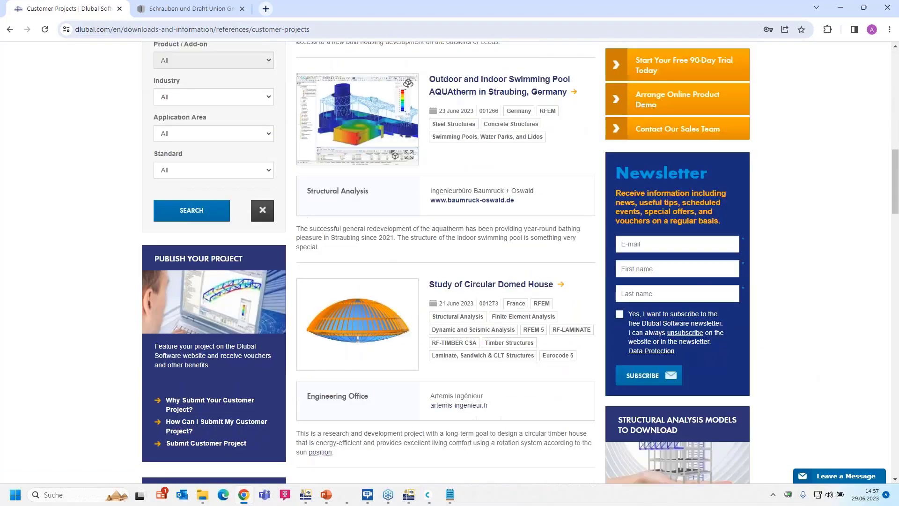
- Open the Submit Customer Project page from the website's references and review the form's contact, address and project detail fields
{"action": "scroll", "coordinate": [836, 385], "scroll_direction": "down", "scroll_amount": 16}
{"action": "scroll", "coordinate": [836, 385], "scroll_direction": "up", "scroll_amount": 18}
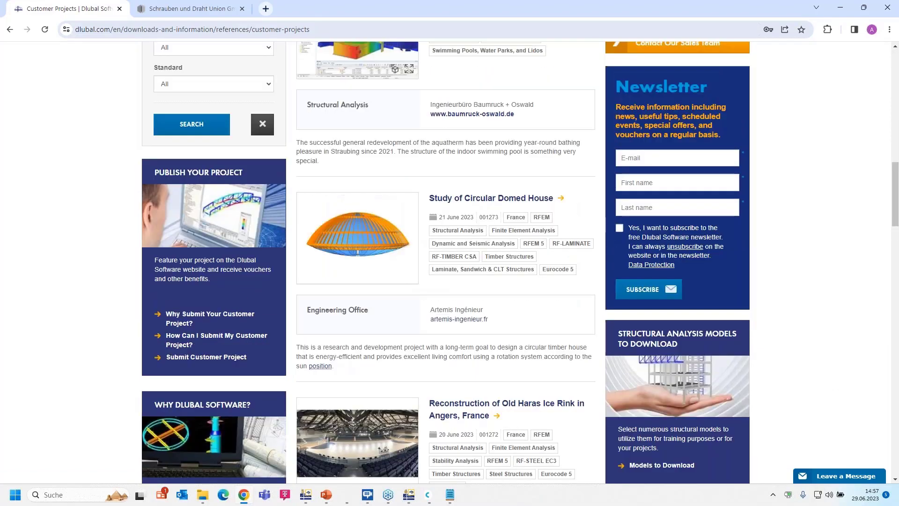
{"action": "scroll", "coordinate": [580, 234], "scroll_direction": "up", "scroll_amount": 15}
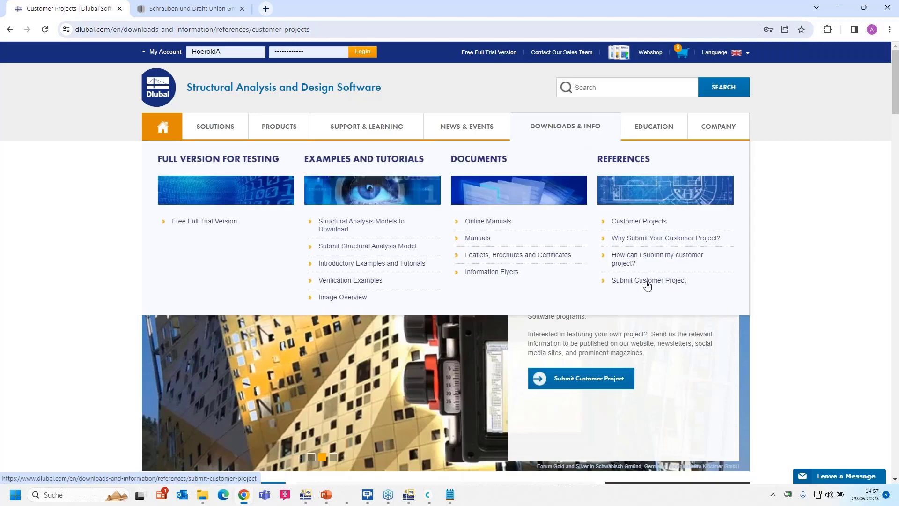
{"action": "left_click", "coordinate": [648, 281]}
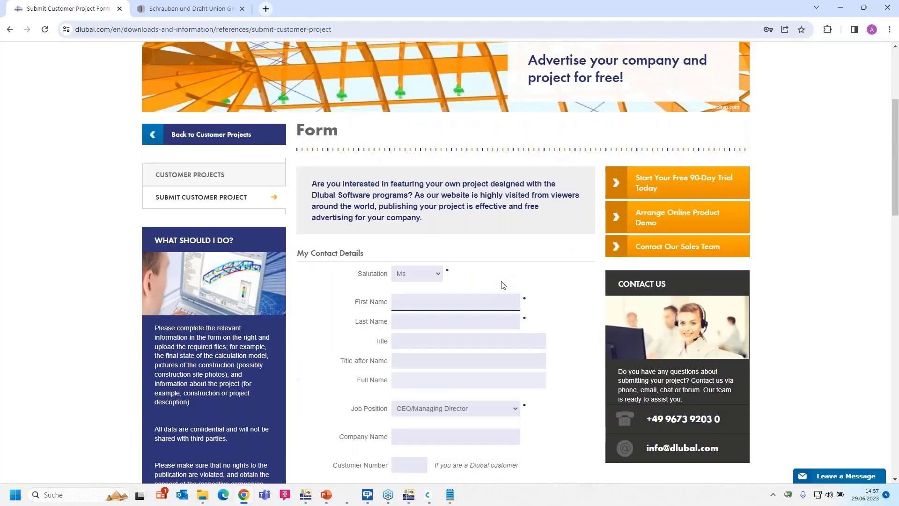
{"action": "scroll", "coordinate": [460, 175], "scroll_direction": "down", "scroll_amount": 4}
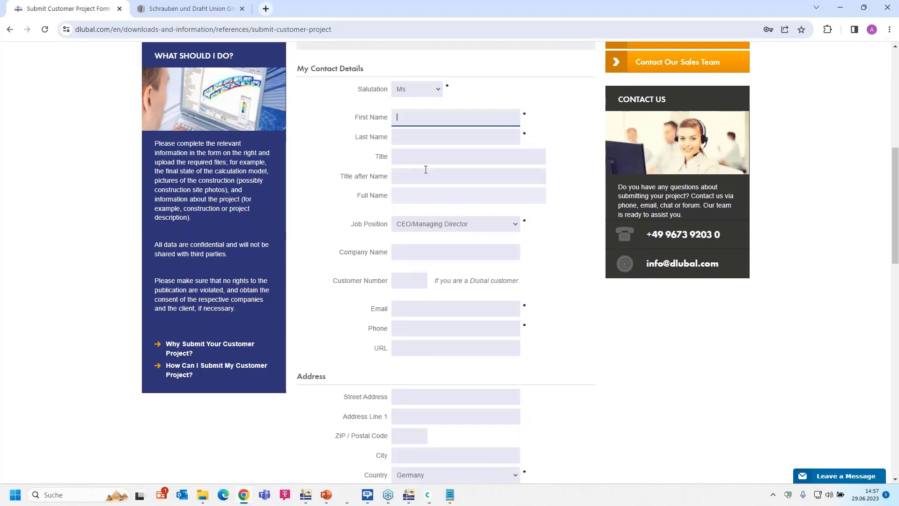
{"action": "scroll", "coordinate": [426, 169], "scroll_direction": "down", "scroll_amount": 2}
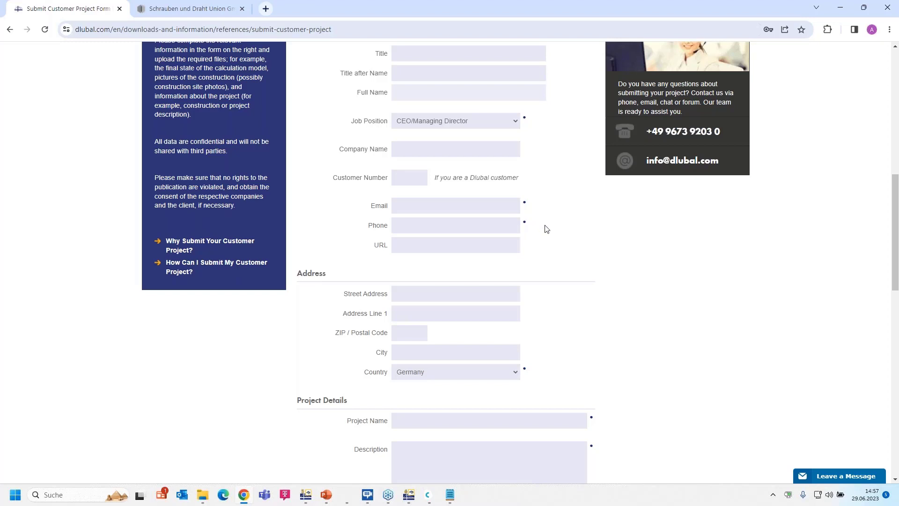
{"action": "scroll", "coordinate": [560, 238], "scroll_direction": "up", "scroll_amount": 9}
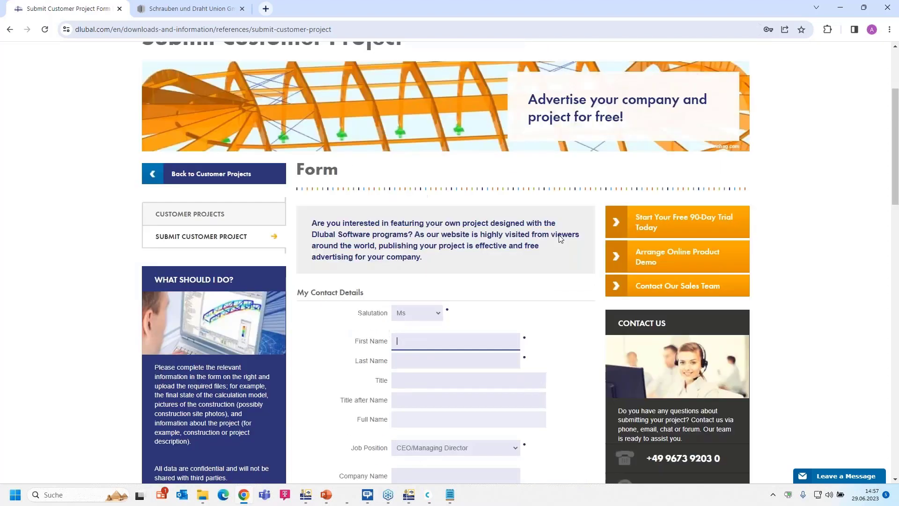